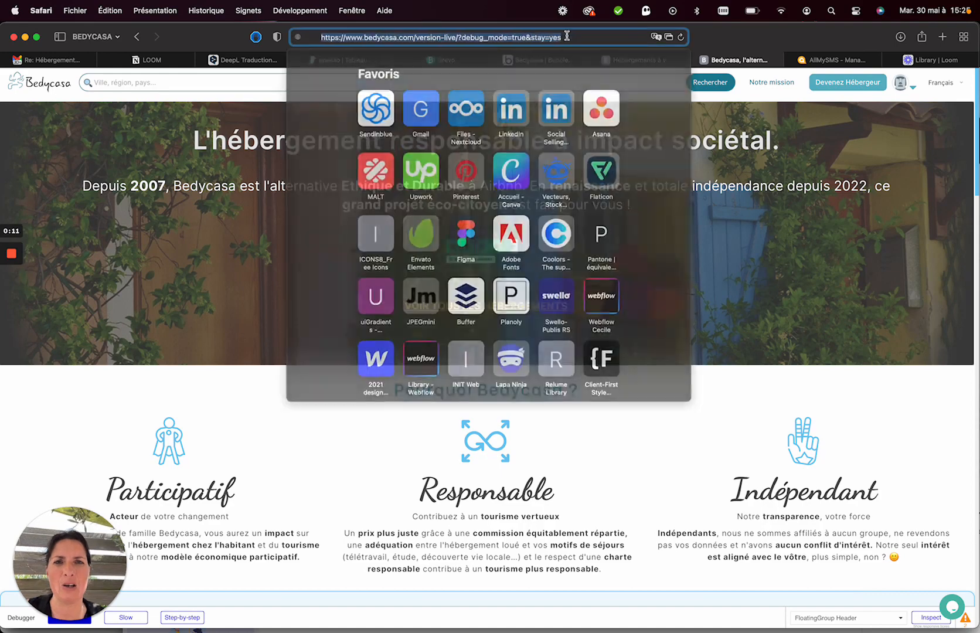
Open the host Inscription form through 'Devenez Hébergeur' in the account menu.
{"action": "left_click", "coordinate": [753, 200]}
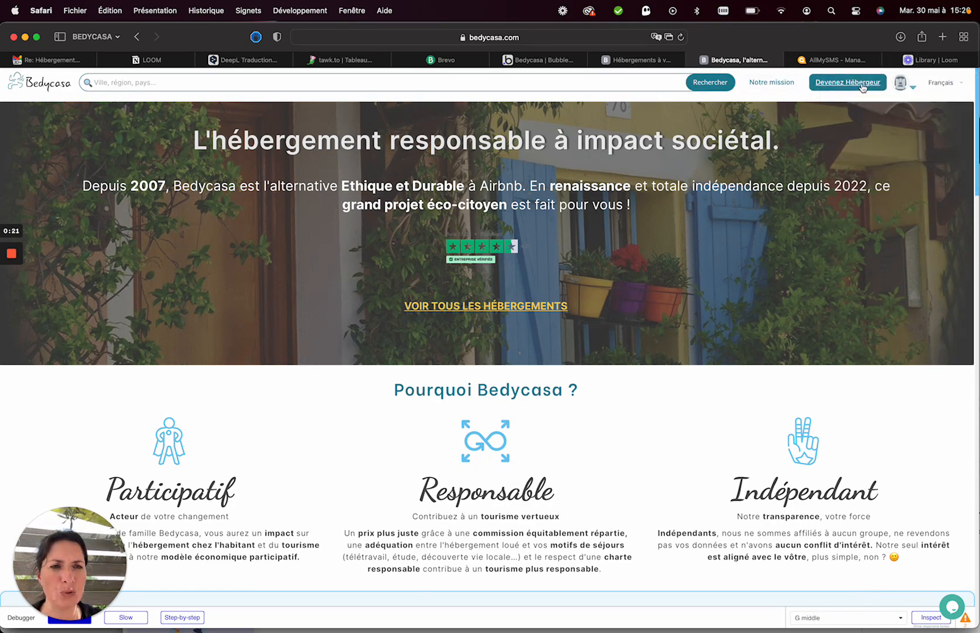
{"action": "left_click", "coordinate": [910, 89]}
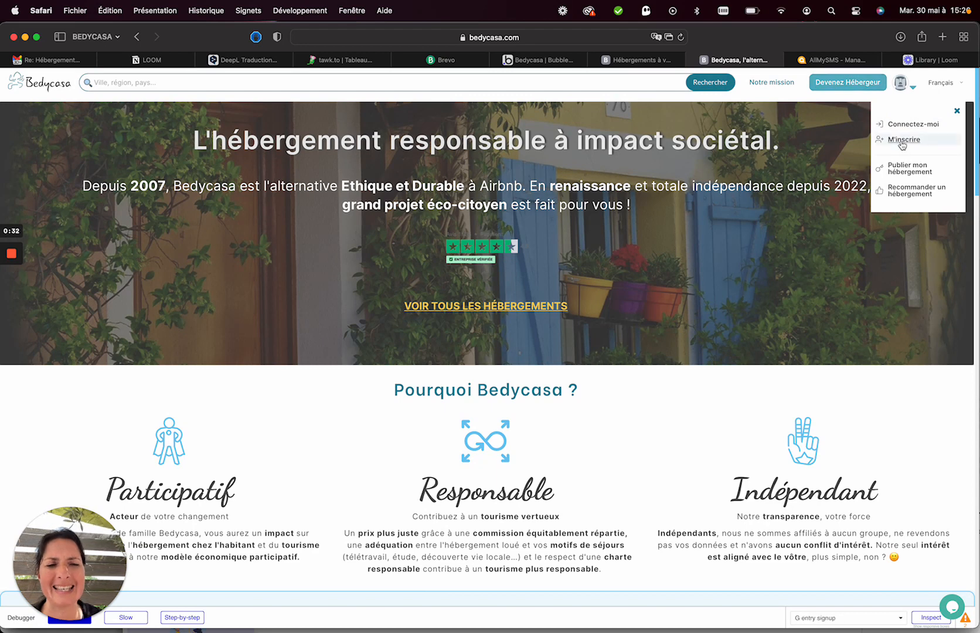
{"action": "left_click", "coordinate": [855, 86]}
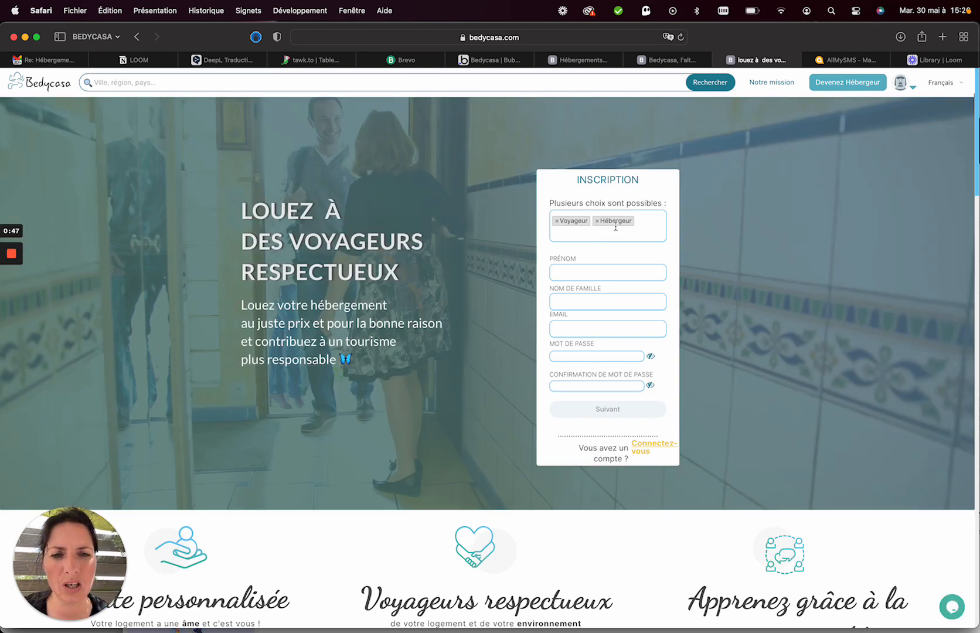
Enter the host's first name, last name and e-mail address.
{"action": "left_click", "coordinate": [592, 278]}
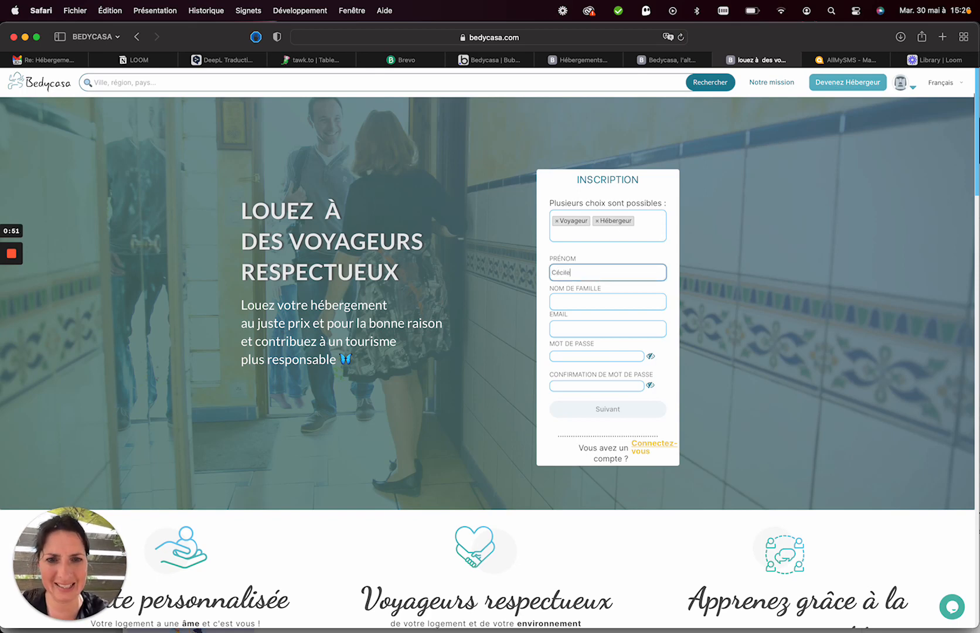
{"action": "key", "text": "Tab"}
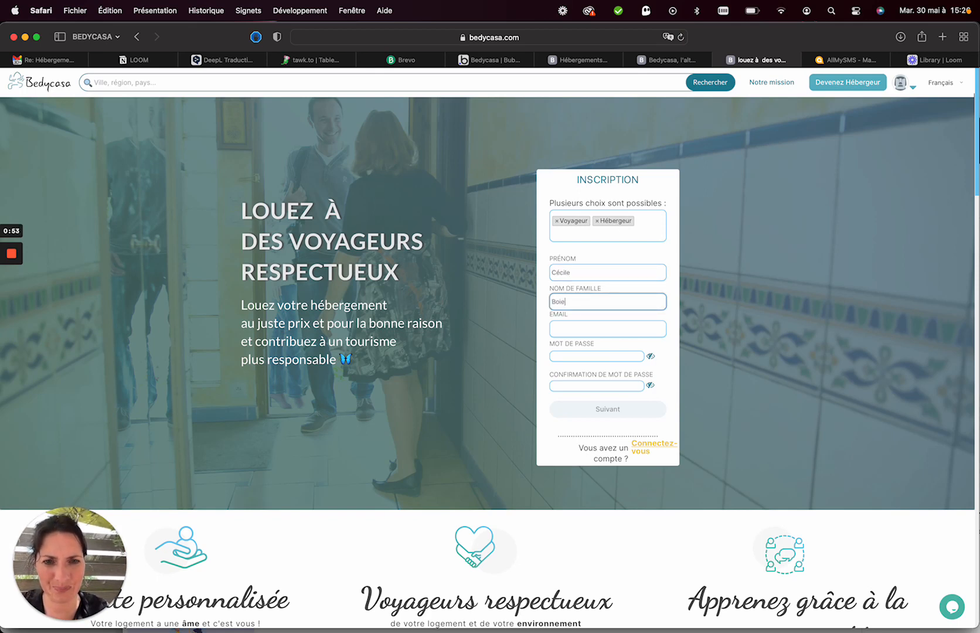
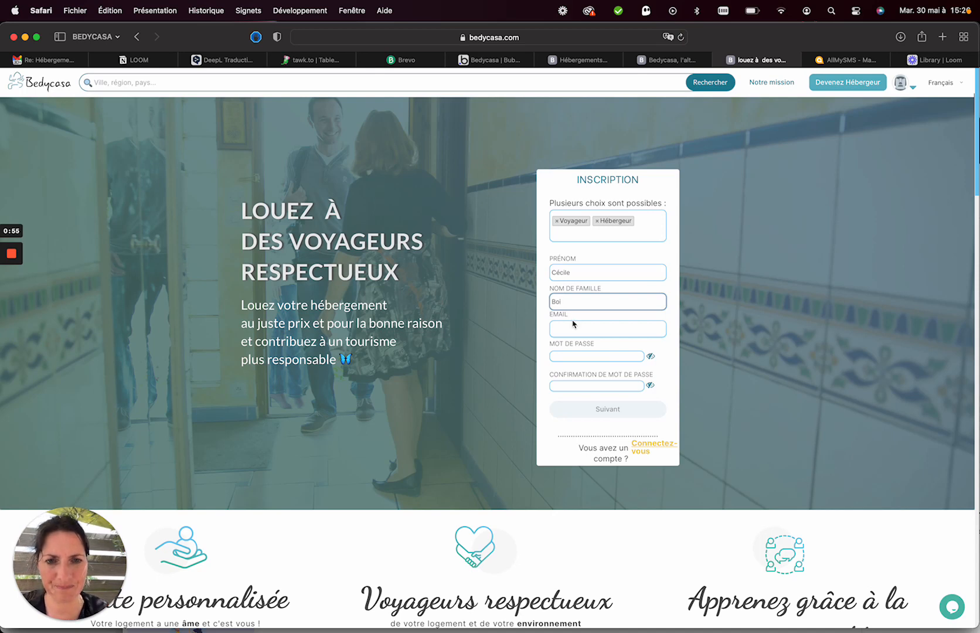
{"action": "key", "text": "Tab"}
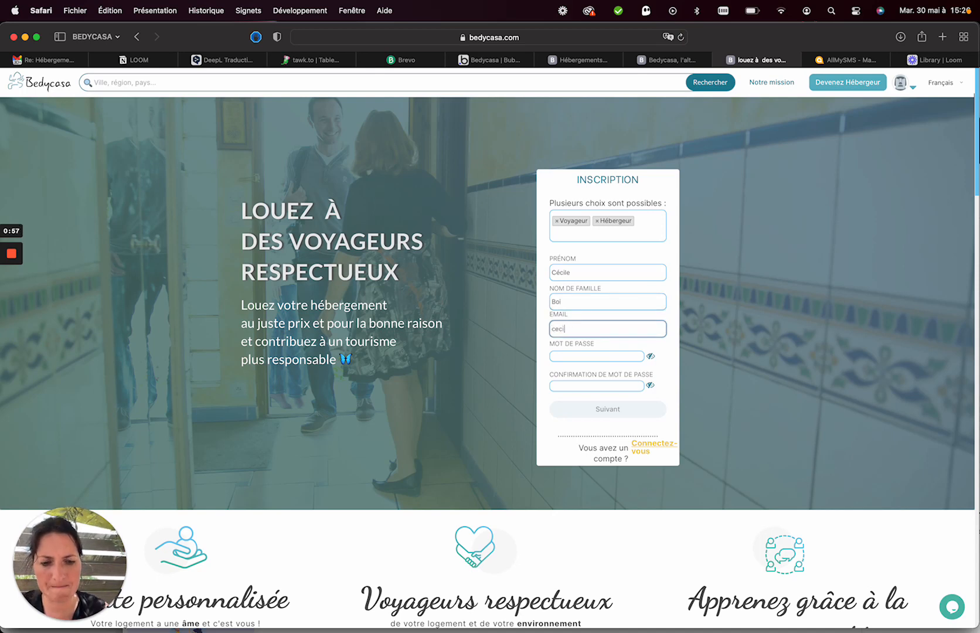
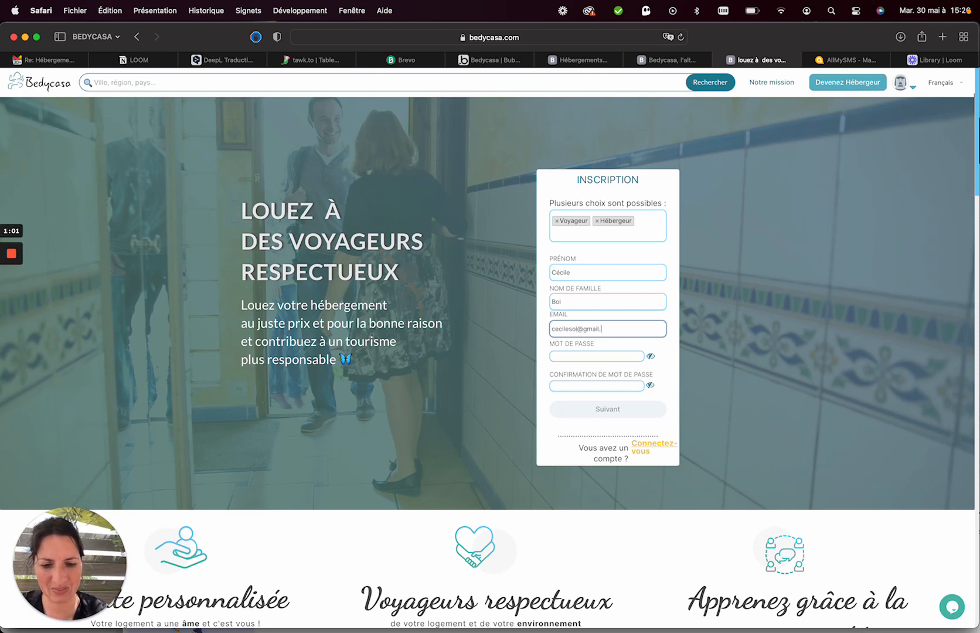
Enter and confirm the account password, then submit the first sign-up page.
{"action": "left_click", "coordinate": [572, 357]}
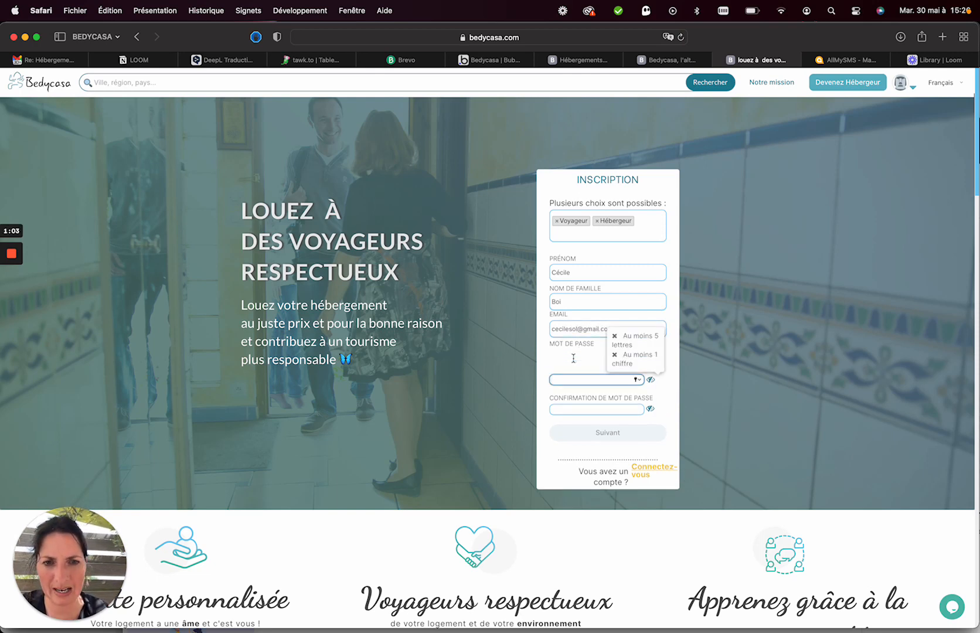
{"action": "type", "text": "••"}
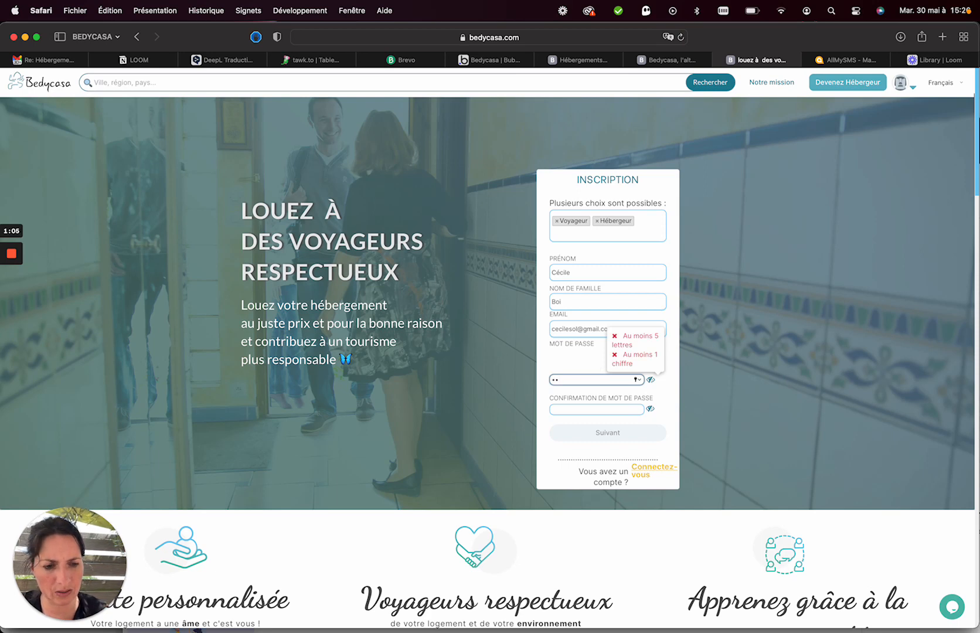
{"action": "type", "text": "••••••"}
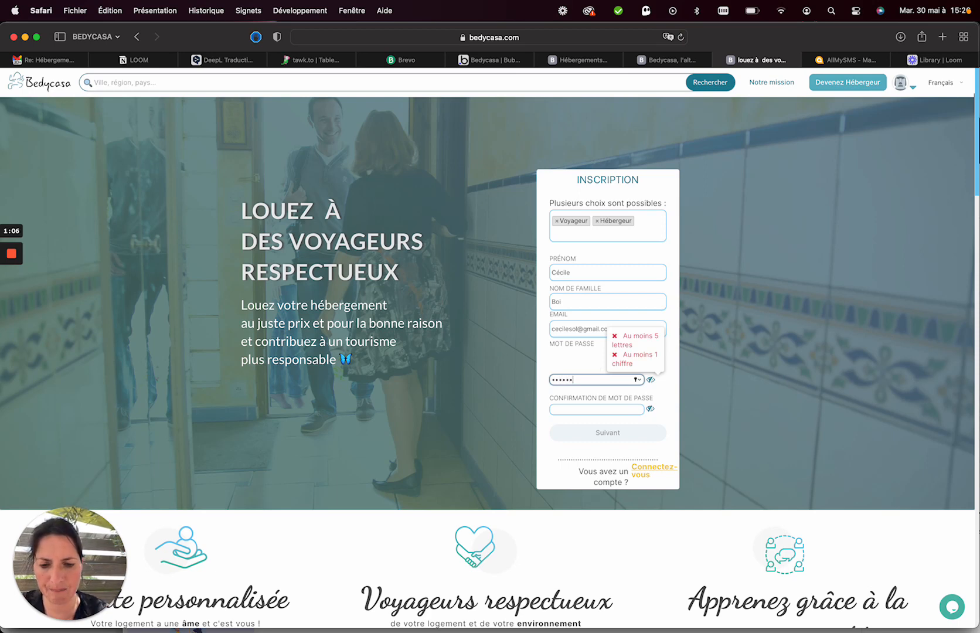
{"action": "type", "text": "•••"}
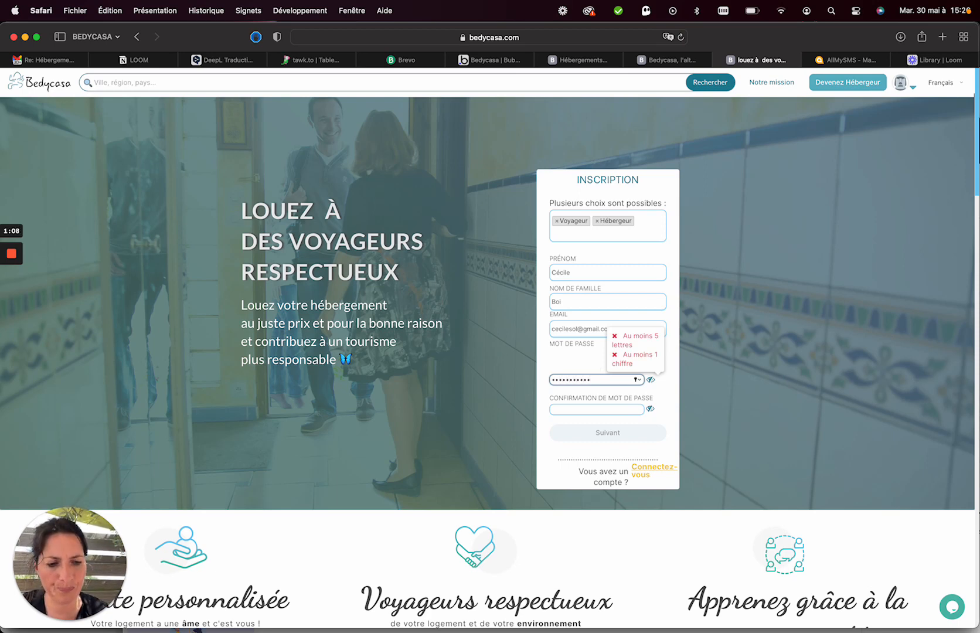
{"action": "type", "text": "••••"}
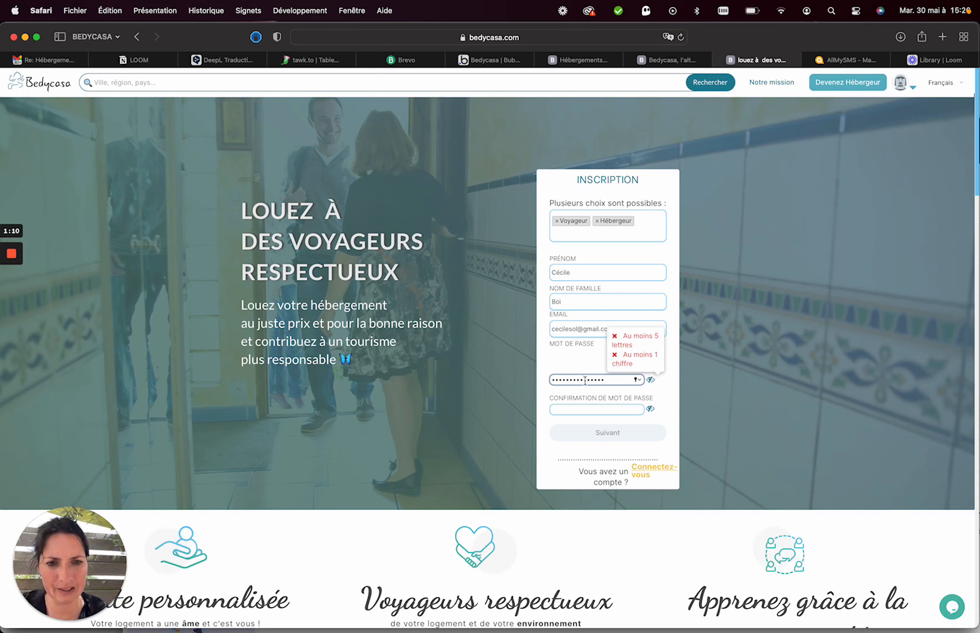
{"action": "left_click", "coordinate": [581, 409]}
{"action": "type", "text": "••••••"}
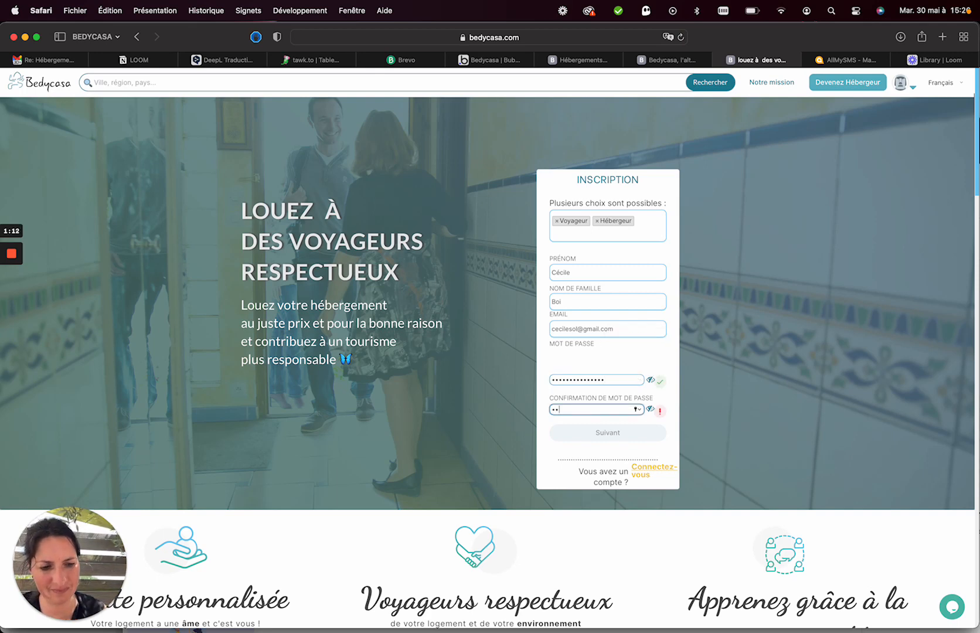
{"action": "type", "text": "•••••"}
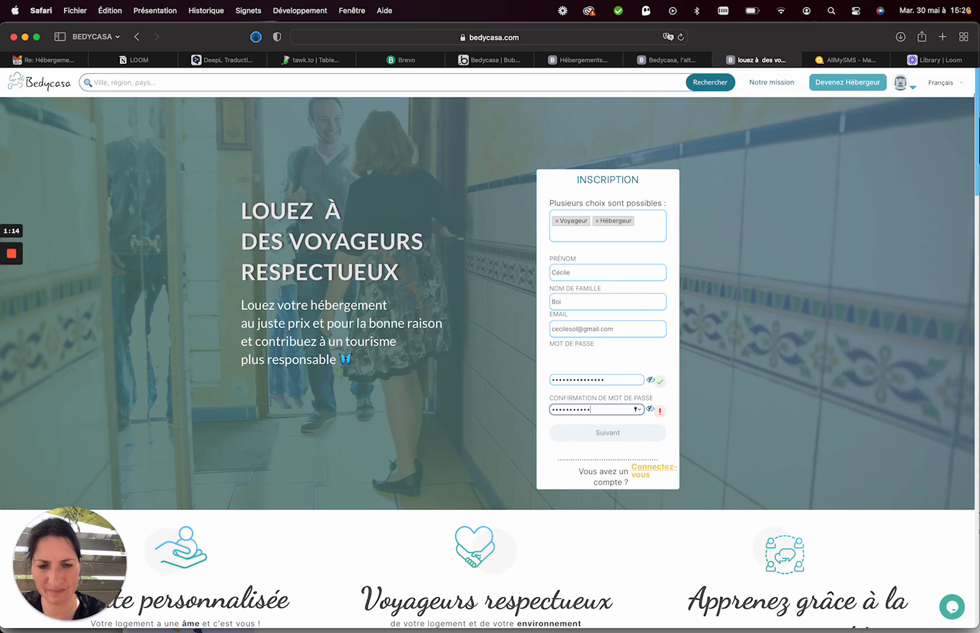
{"action": "type", "text": "••••"}
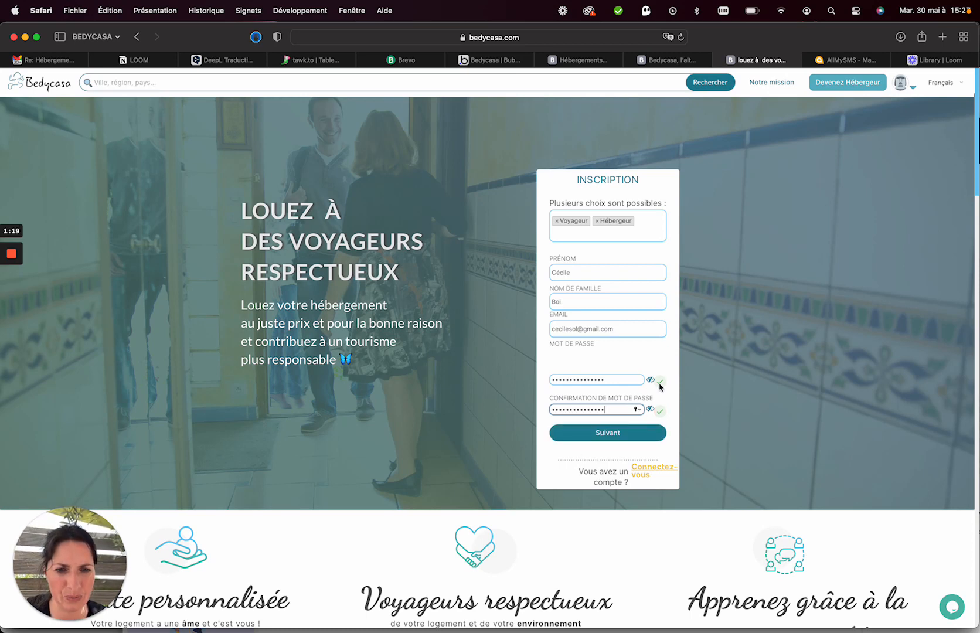
{"action": "left_click", "coordinate": [605, 435]}
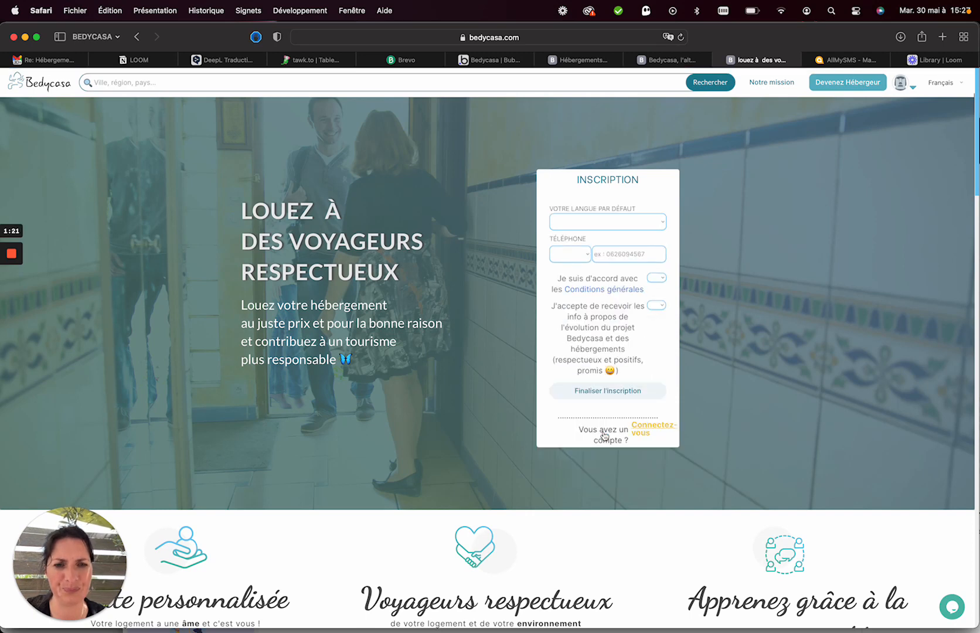
Set the default language to Français and enter the host's phone number with France +33.
{"action": "left_click", "coordinate": [618, 225]}
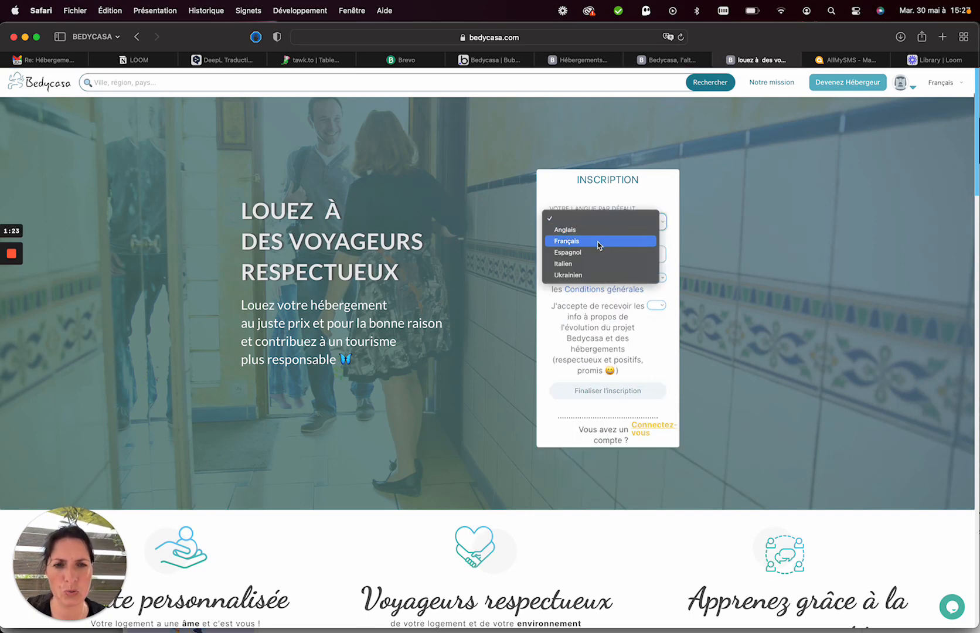
{"action": "left_click", "coordinate": [602, 244]}
{"action": "left_click", "coordinate": [581, 257]}
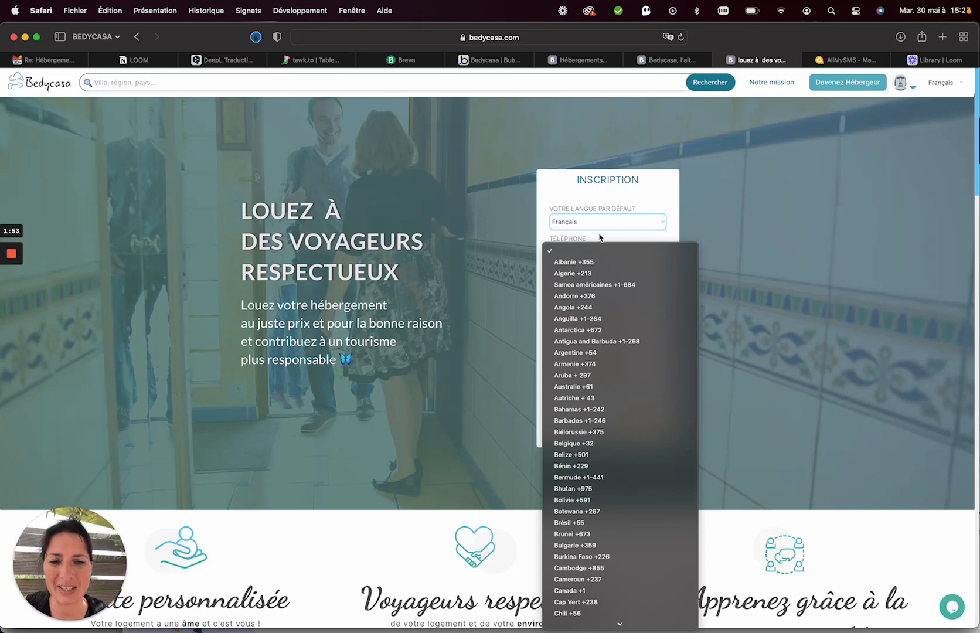
{"action": "scroll", "coordinate": [597, 397], "scroll_direction": "down", "scroll_amount": 5}
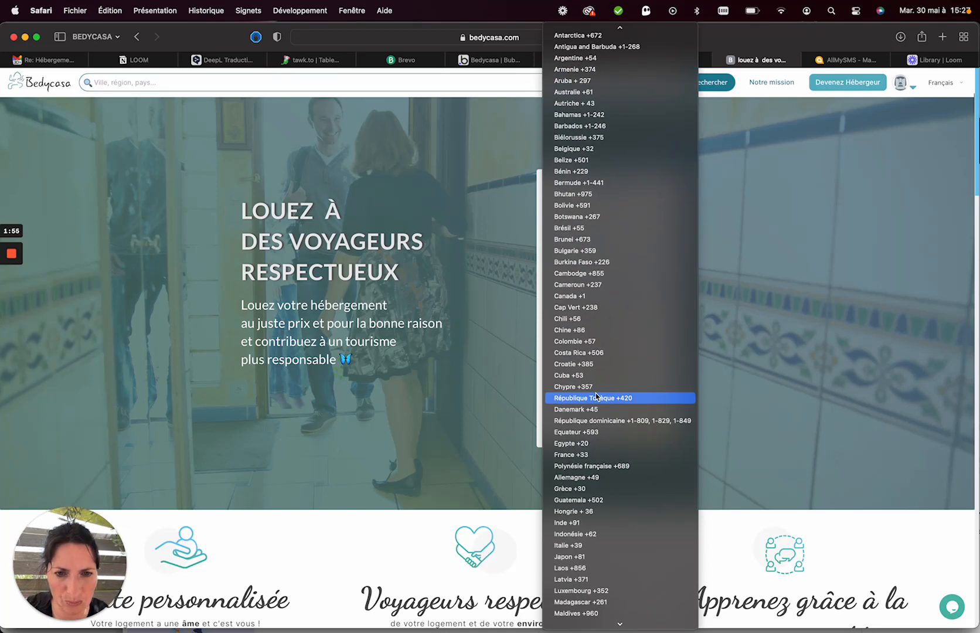
{"action": "scroll", "coordinate": [596, 396], "scroll_direction": "down", "scroll_amount": 2}
{"action": "left_click", "coordinate": [582, 434]}
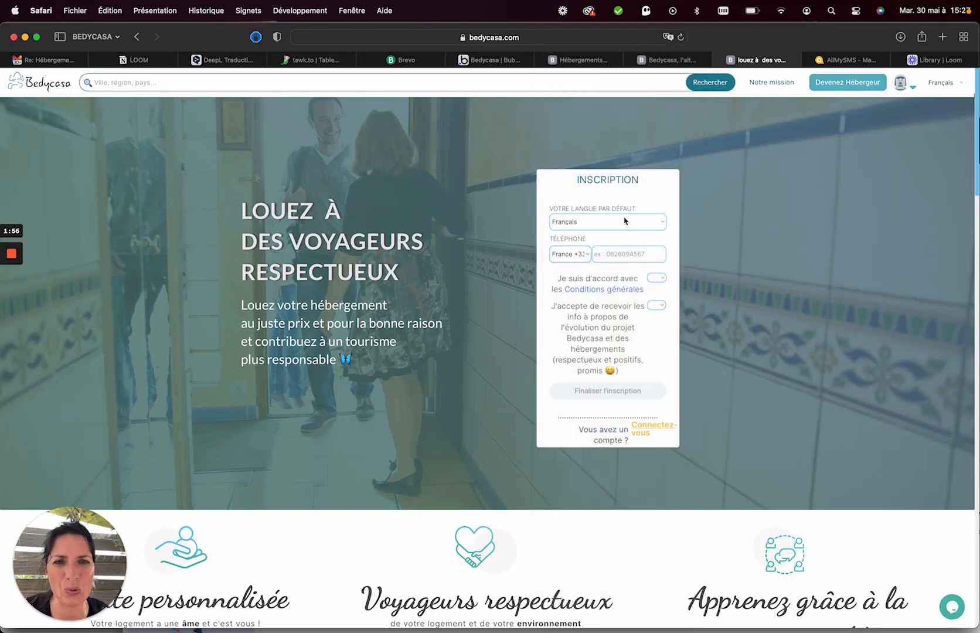
{"action": "left_click", "coordinate": [609, 254]}
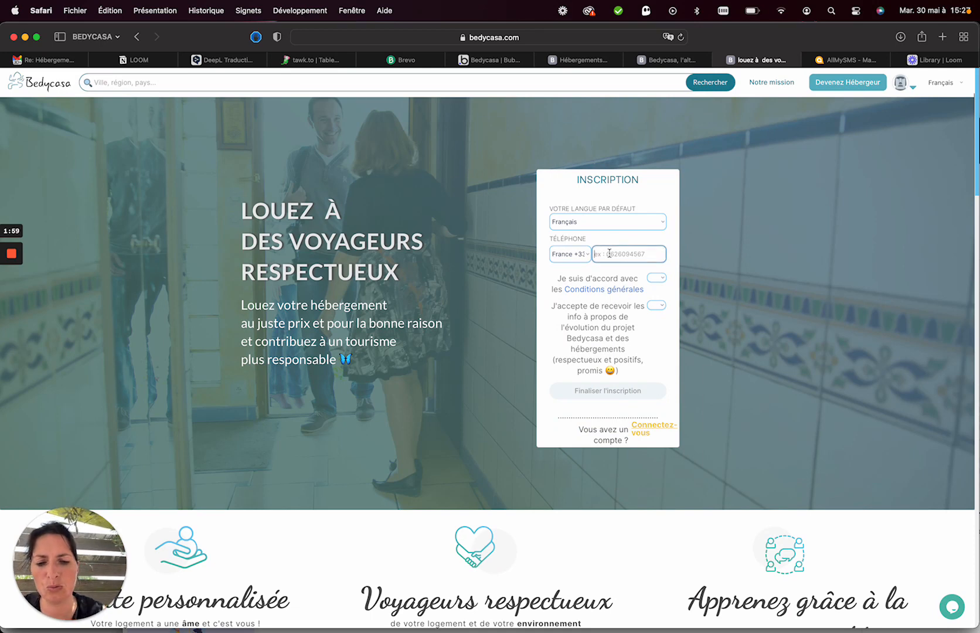
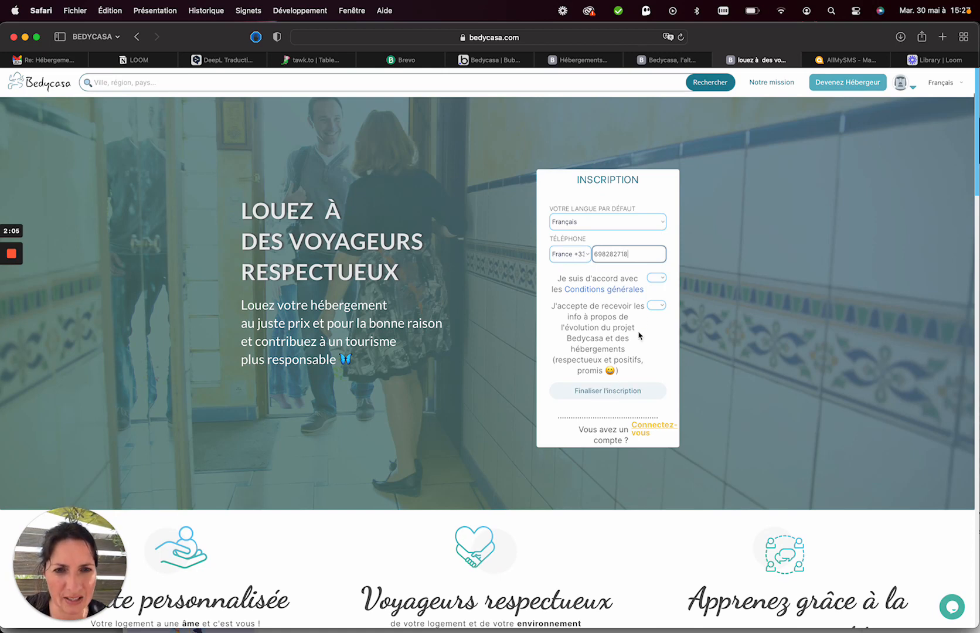
Answer Oui to the general conditions and Bedycasa news consent, then finalise registration.
{"action": "left_click", "coordinate": [656, 278]}
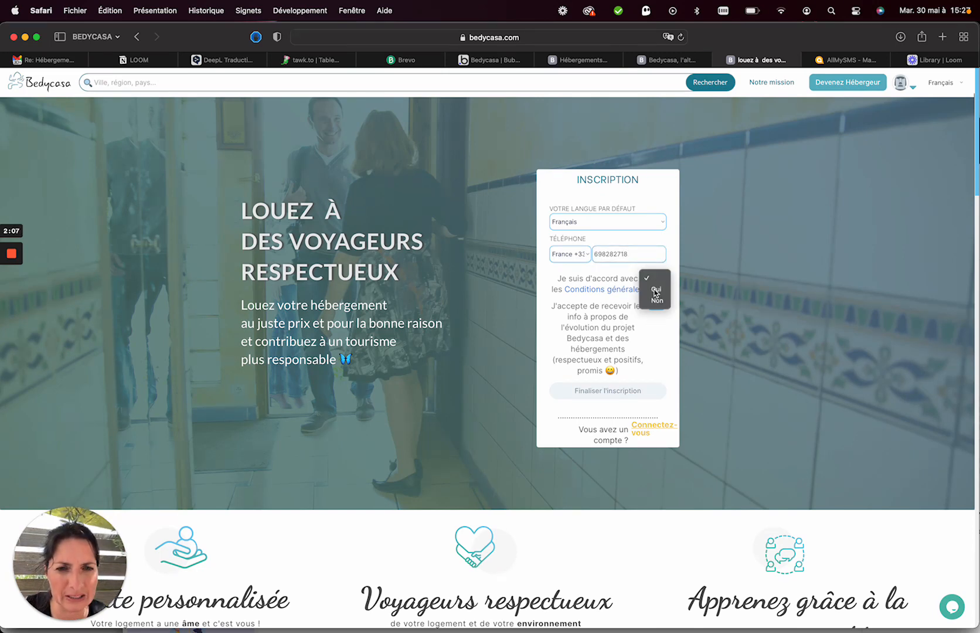
{"action": "left_click", "coordinate": [655, 290]}
{"action": "left_click", "coordinate": [654, 306]}
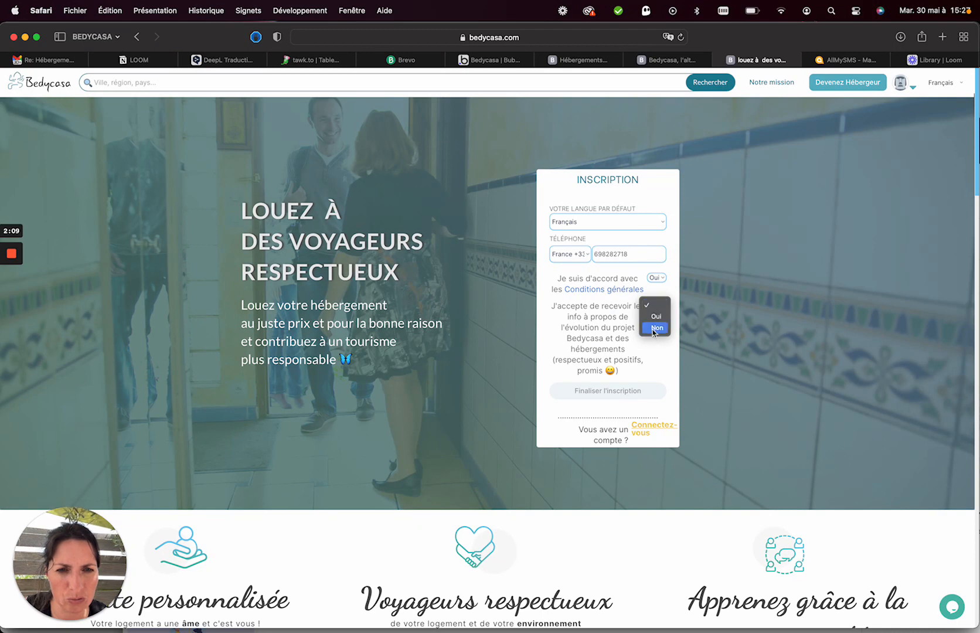
{"action": "left_click", "coordinate": [656, 316]}
{"action": "left_click", "coordinate": [609, 392]}
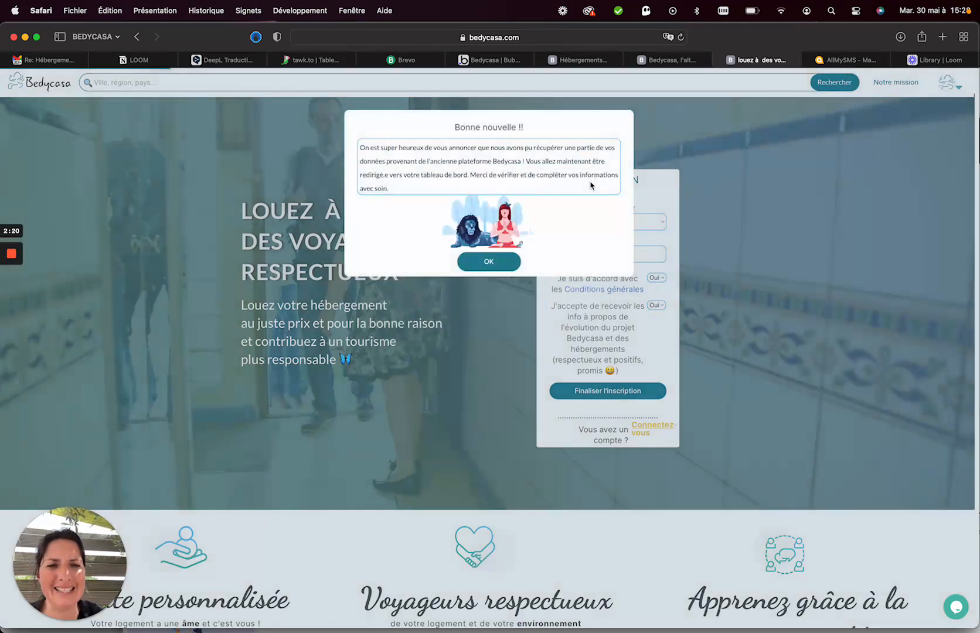
Dismiss the 'Bonne nouvelle !!' message and save the password in Safari.
{"action": "left_click", "coordinate": [496, 263]}
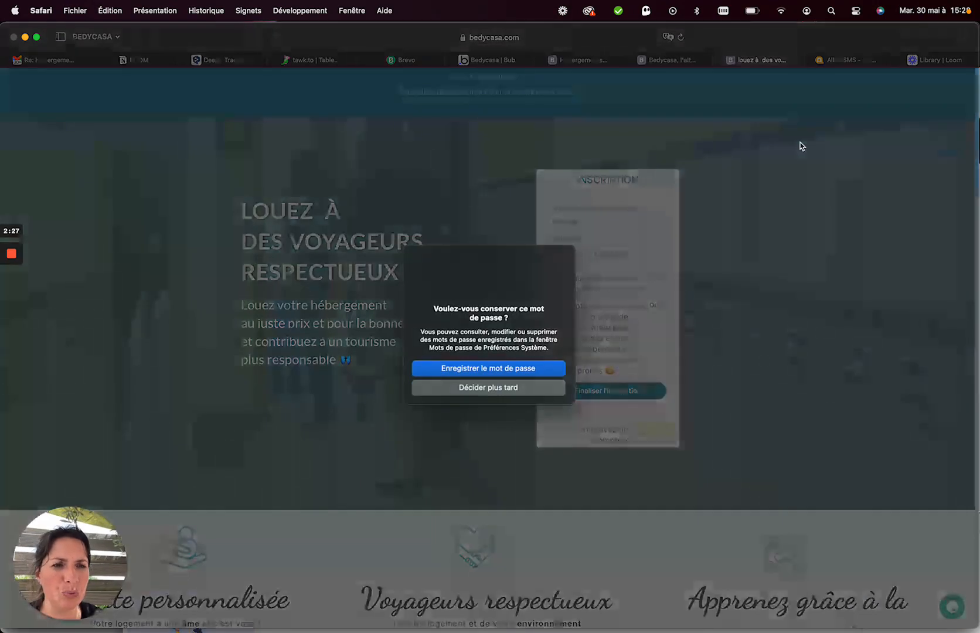
{"action": "left_click", "coordinate": [500, 371]}
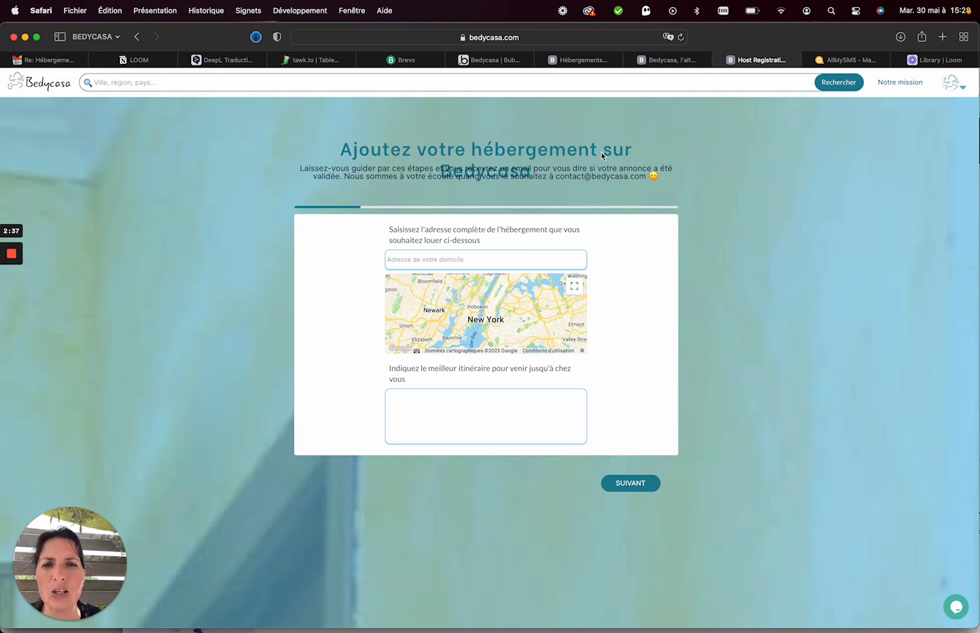
Enter the property's street address from the suggestions and the route 'à 45 minutes de Nantes et 15 minutes de St Nazaire'.
{"action": "left_click", "coordinate": [425, 256]}
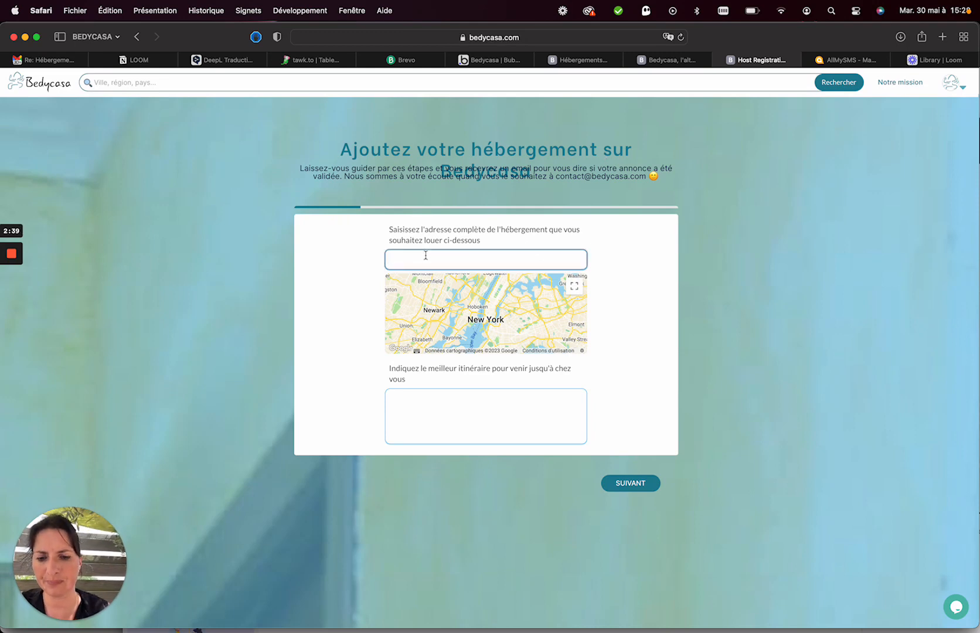
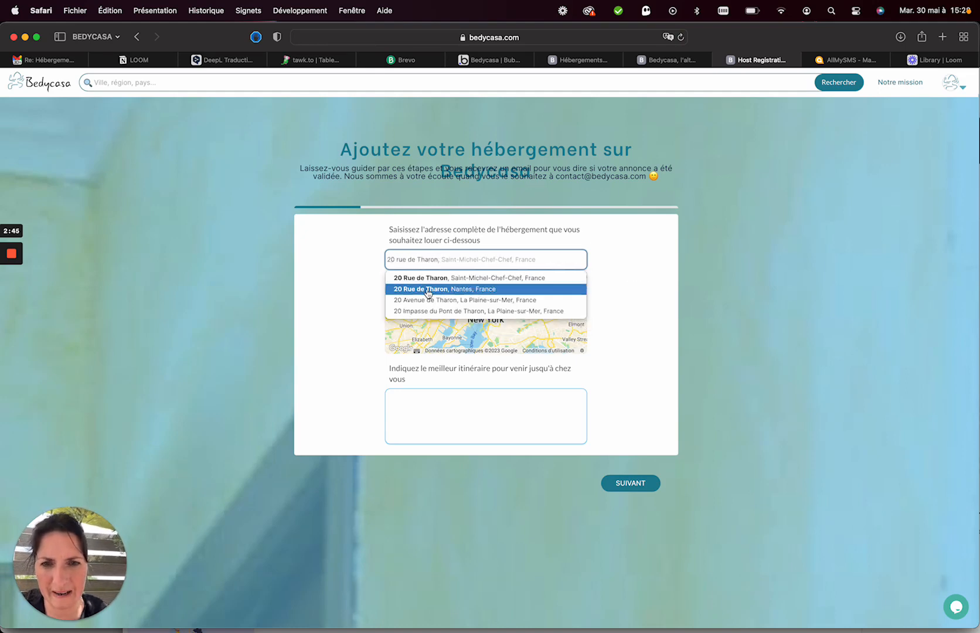
{"action": "left_click", "coordinate": [427, 277]}
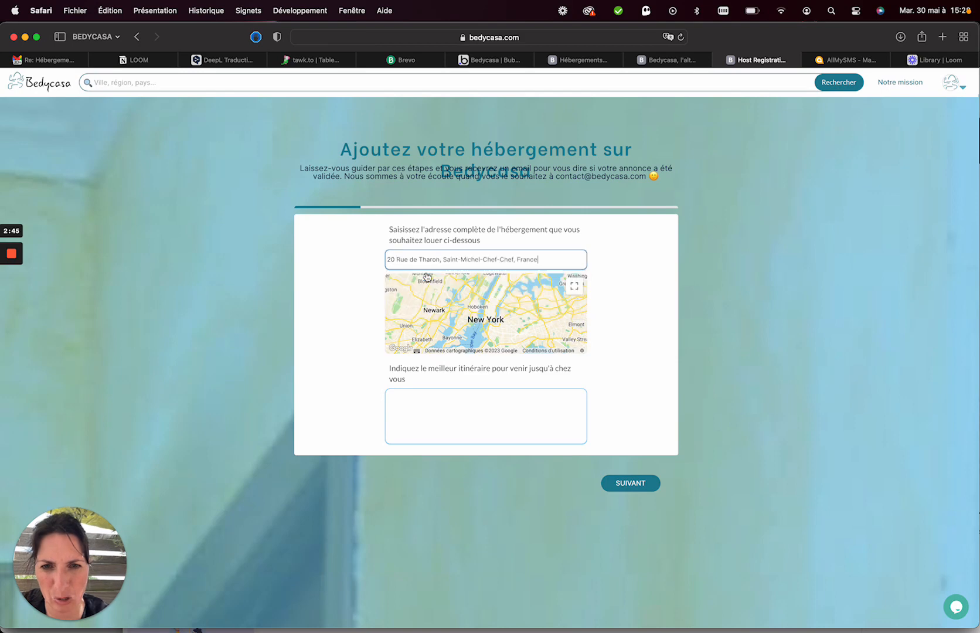
{"action": "left_click", "coordinate": [441, 401]}
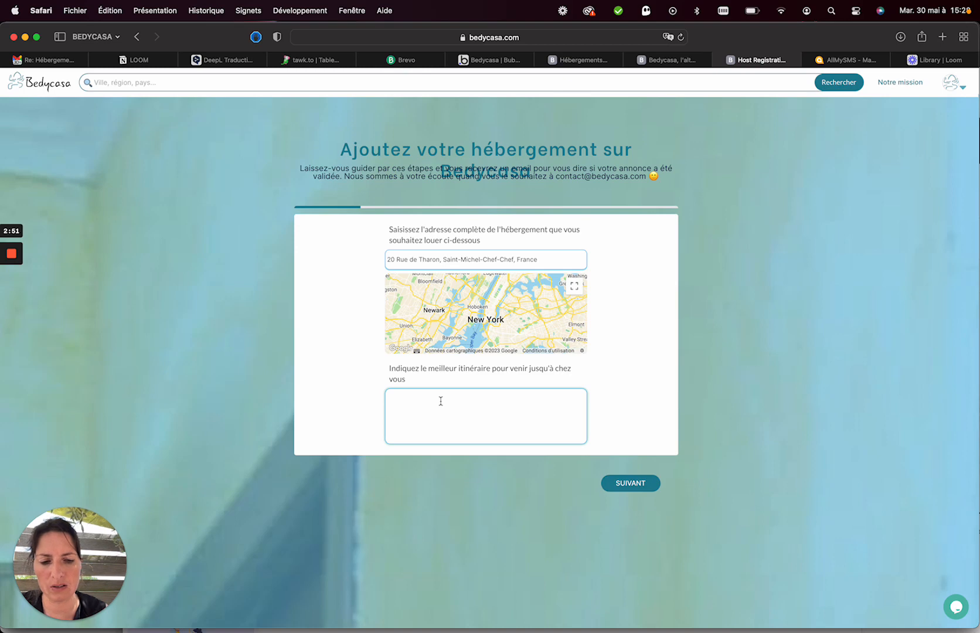
{"action": "type", "text": "à 45 min"}
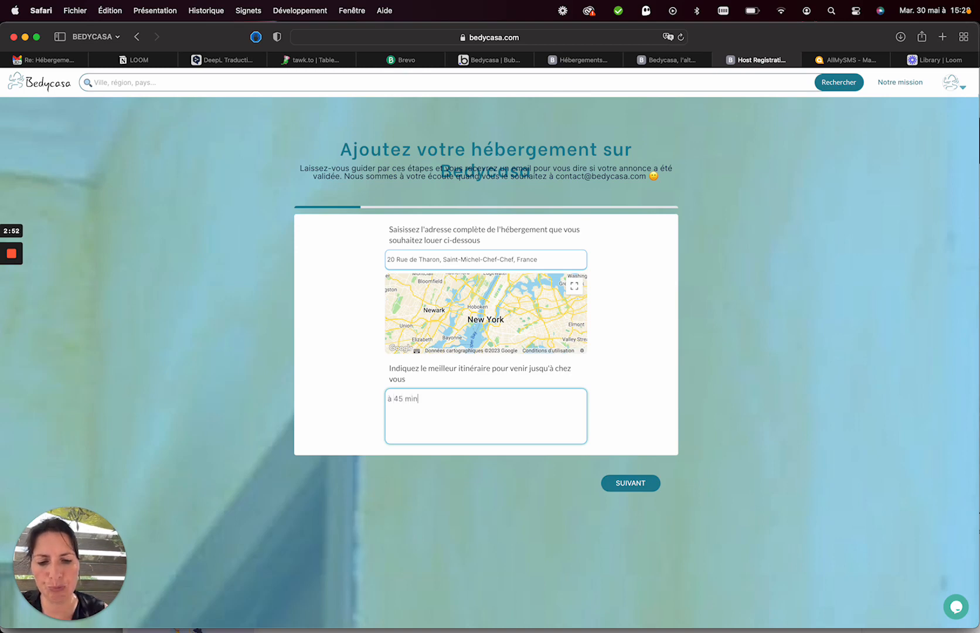
{"action": "type", "text": "utes"}
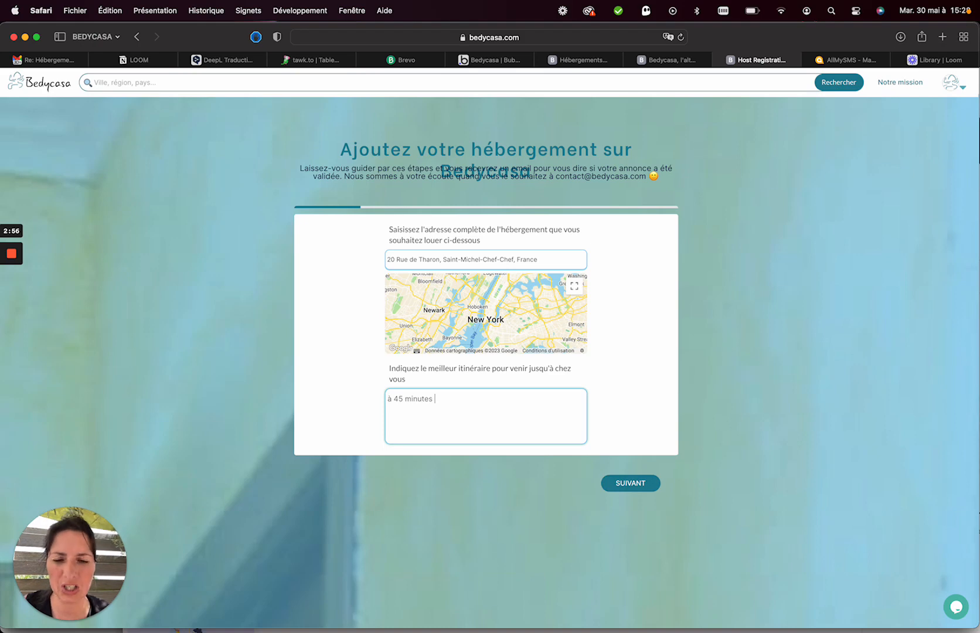
{"action": "type", "text": " de Nante"}
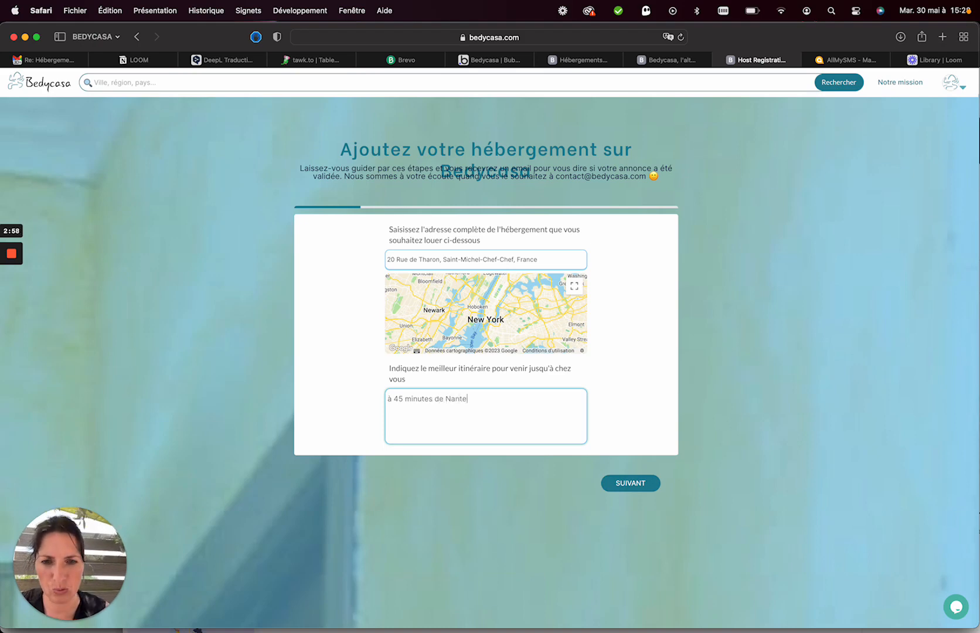
{"action": "type", "text": "s et 15 "}
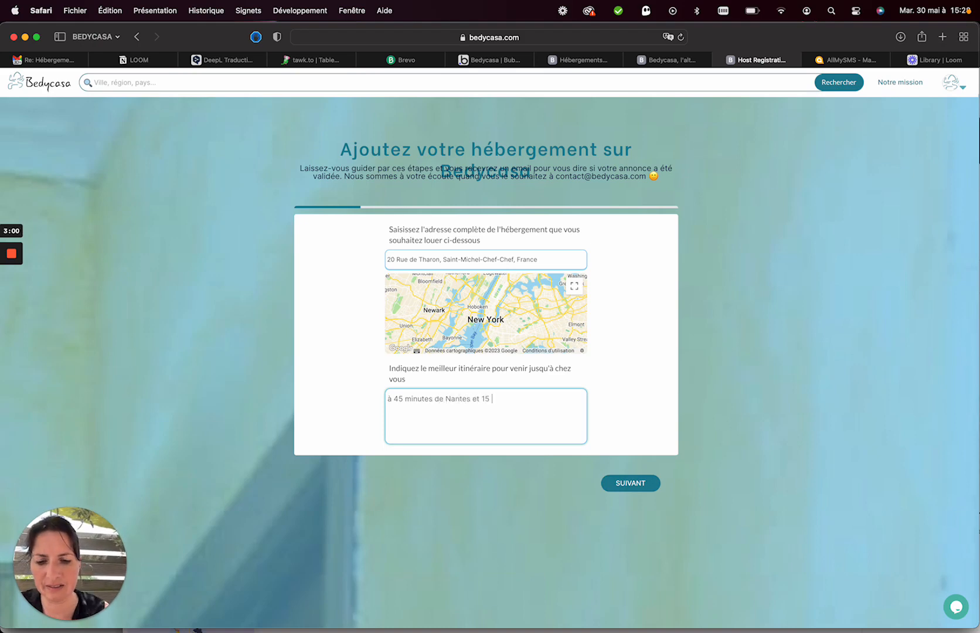
{"action": "type", "text": "minutes de "}
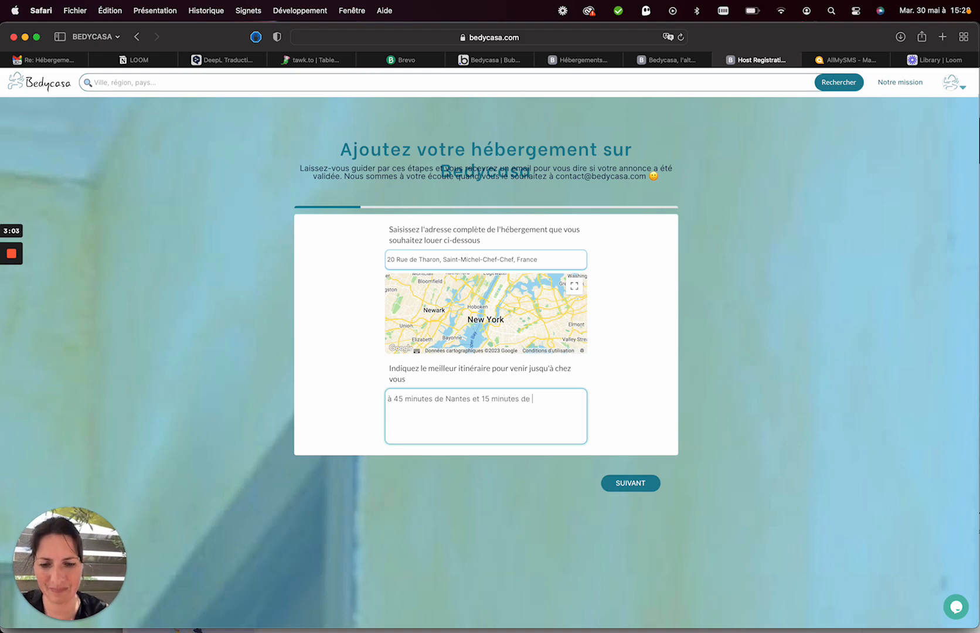
{"action": "type", "text": "St Nazaire"}
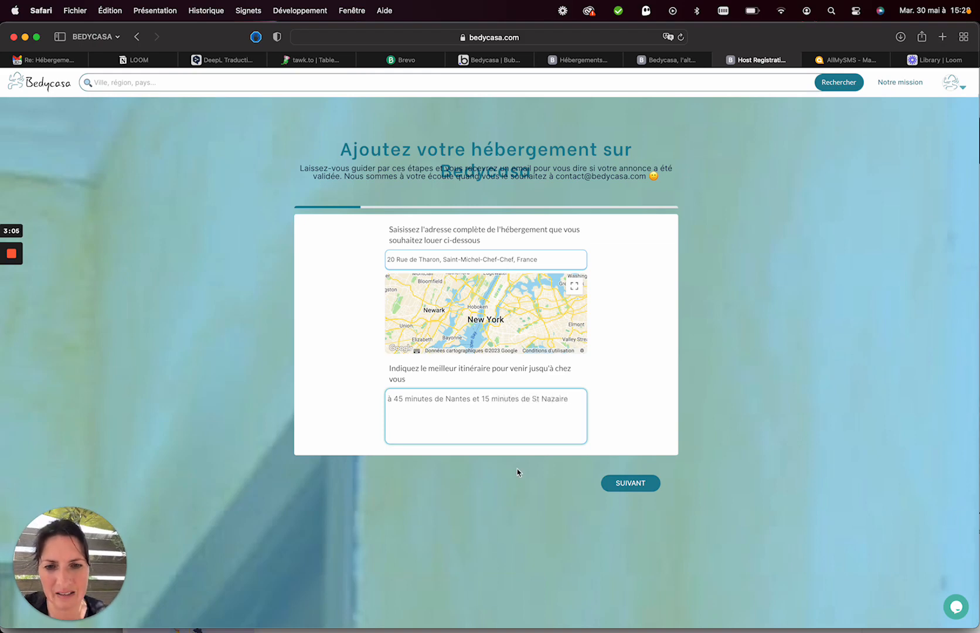
Advance to Valeurs & Environnement and set value Ethique with Flexible host presence.
{"action": "left_click", "coordinate": [625, 485]}
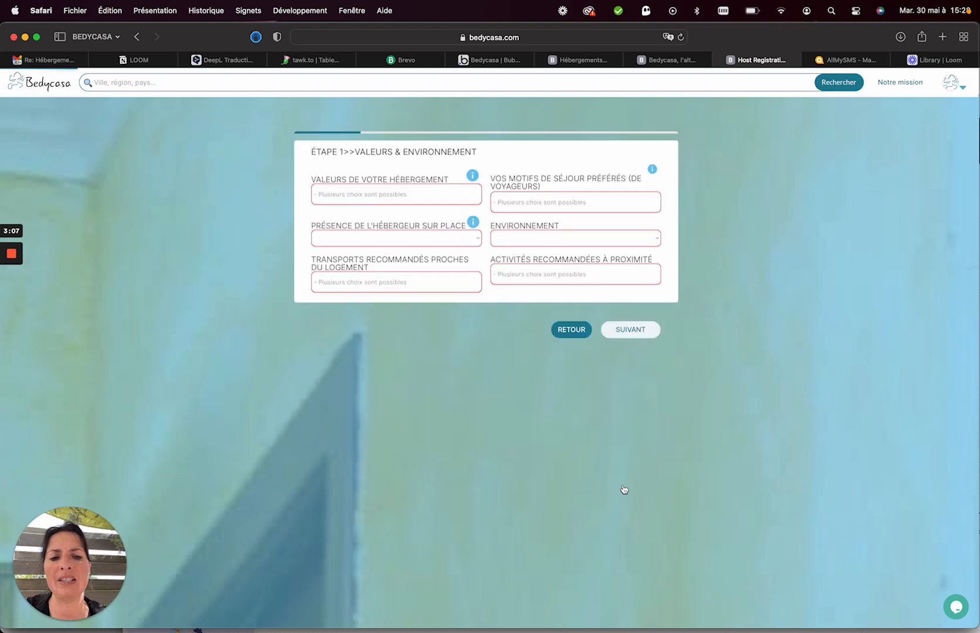
{"action": "left_click", "coordinate": [411, 191]}
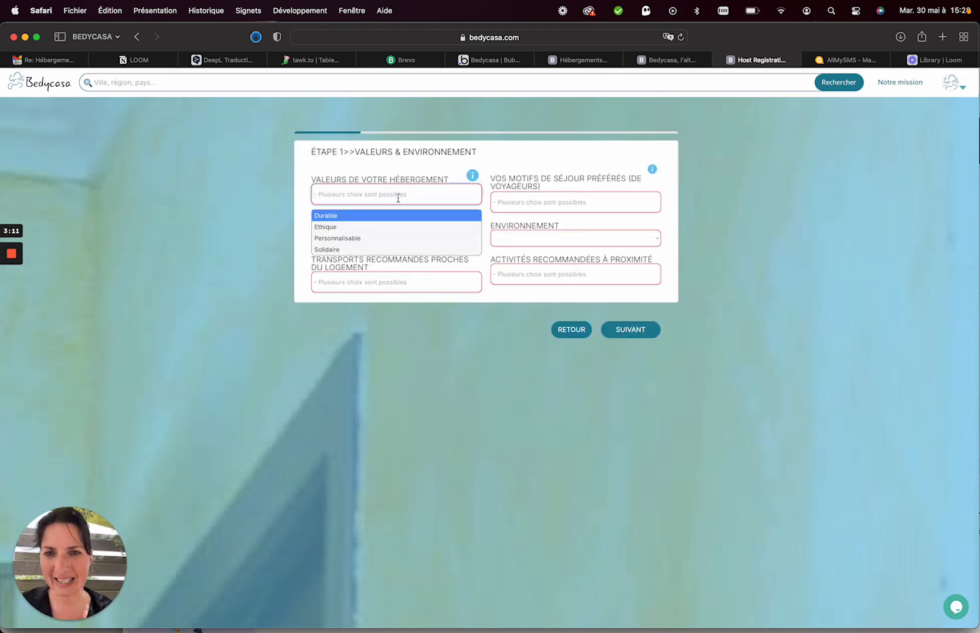
{"action": "left_click", "coordinate": [364, 228]}
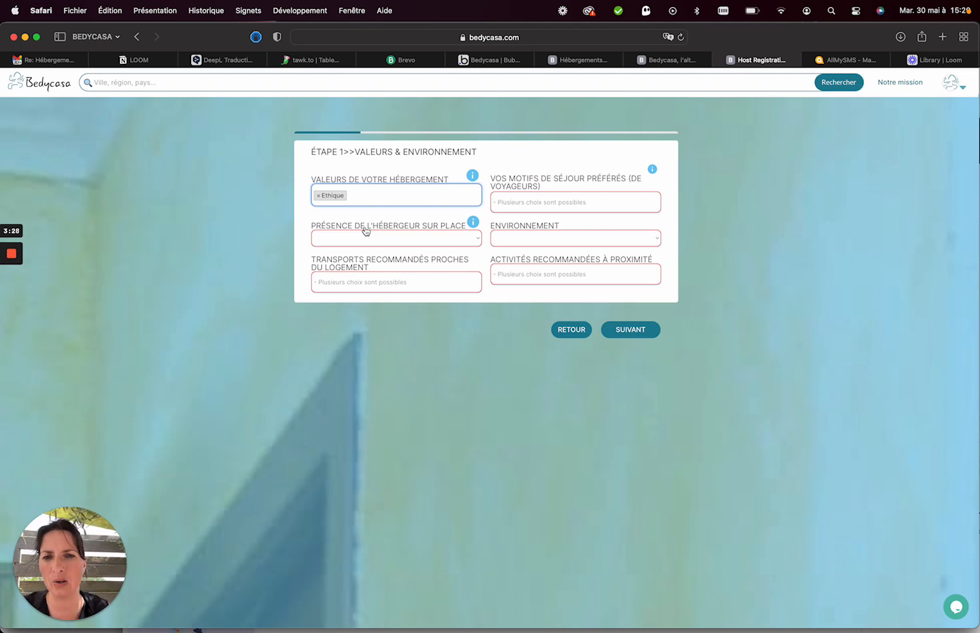
{"action": "left_click", "coordinate": [354, 237]}
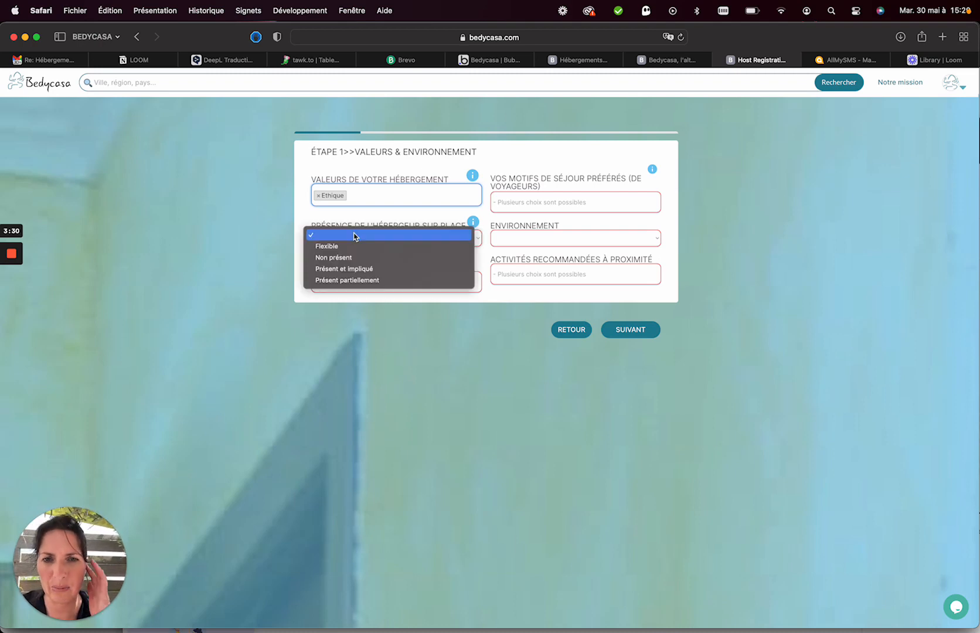
{"action": "left_click", "coordinate": [345, 246]}
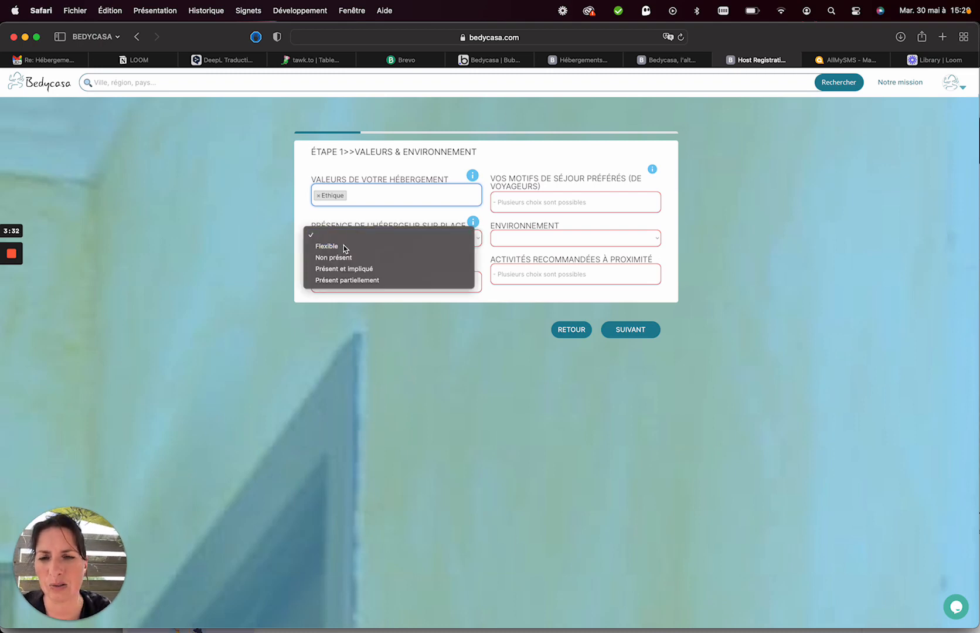
{"action": "left_click", "coordinate": [386, 239]}
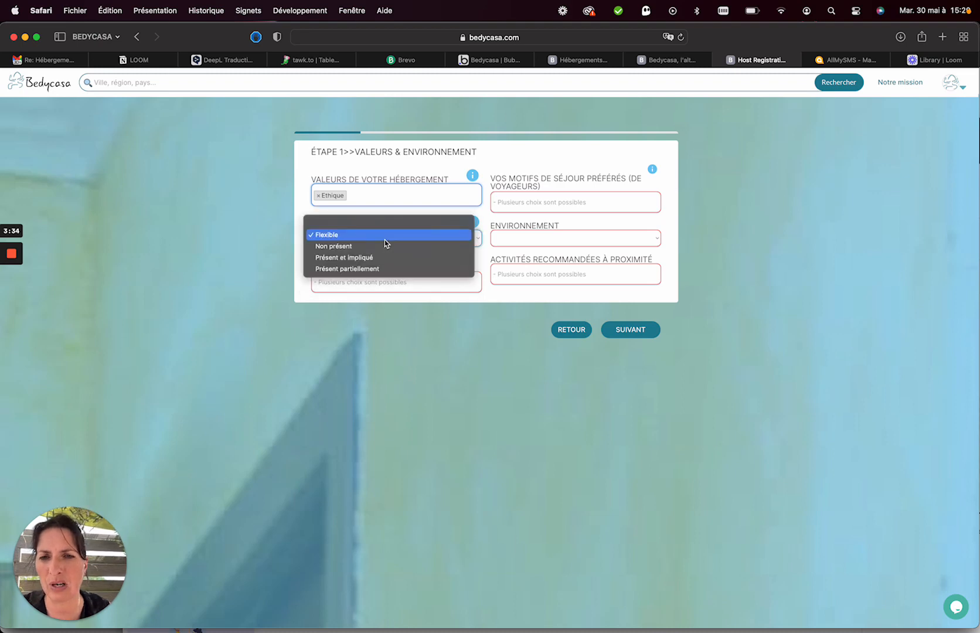
{"action": "left_click", "coordinate": [385, 211]}
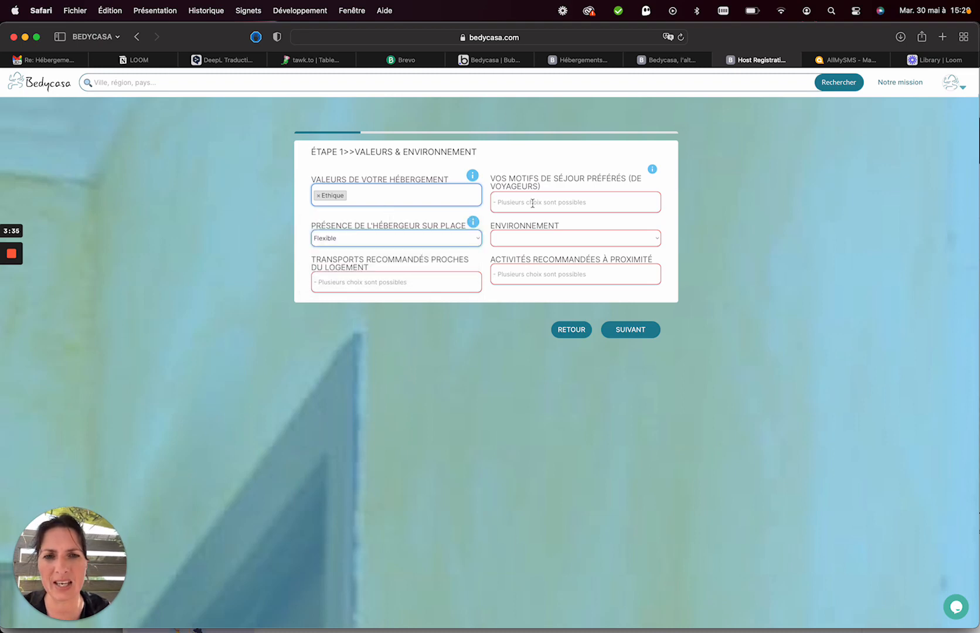
Add Votre voiture personnelle and Voiture de location as recommended transports.
{"action": "left_click", "coordinate": [401, 282]}
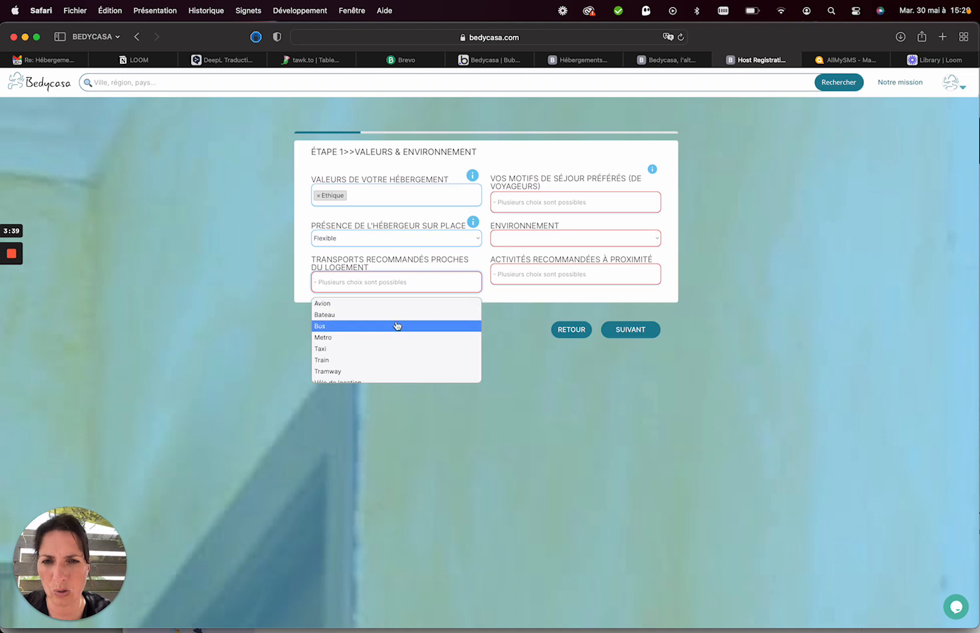
{"action": "scroll", "coordinate": [371, 364], "scroll_direction": "down", "scroll_amount": 2}
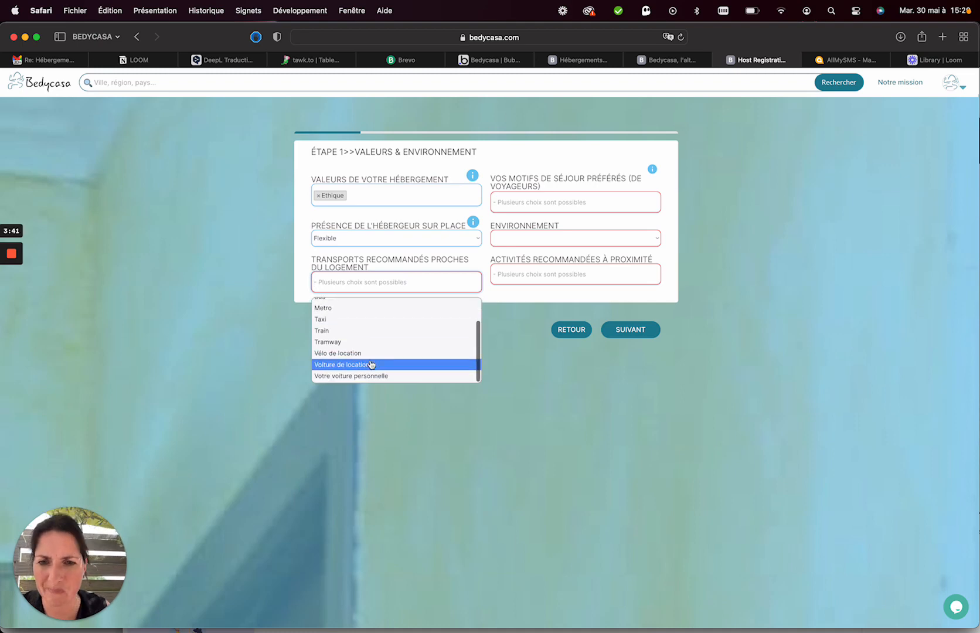
{"action": "left_click", "coordinate": [369, 381]}
{"action": "left_click", "coordinate": [395, 293]}
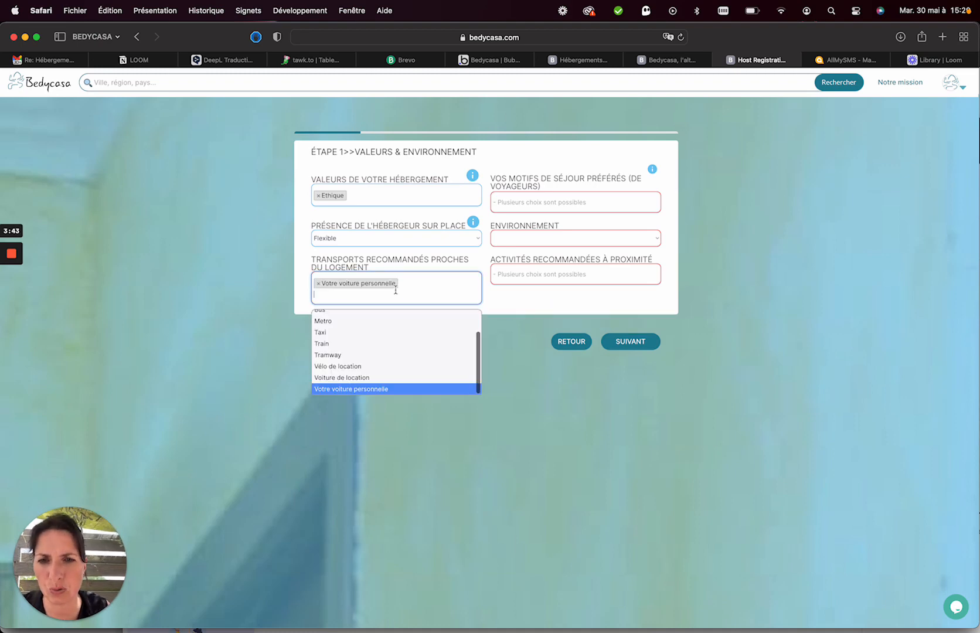
{"action": "left_click", "coordinate": [370, 379]}
{"action": "left_click", "coordinate": [545, 200]}
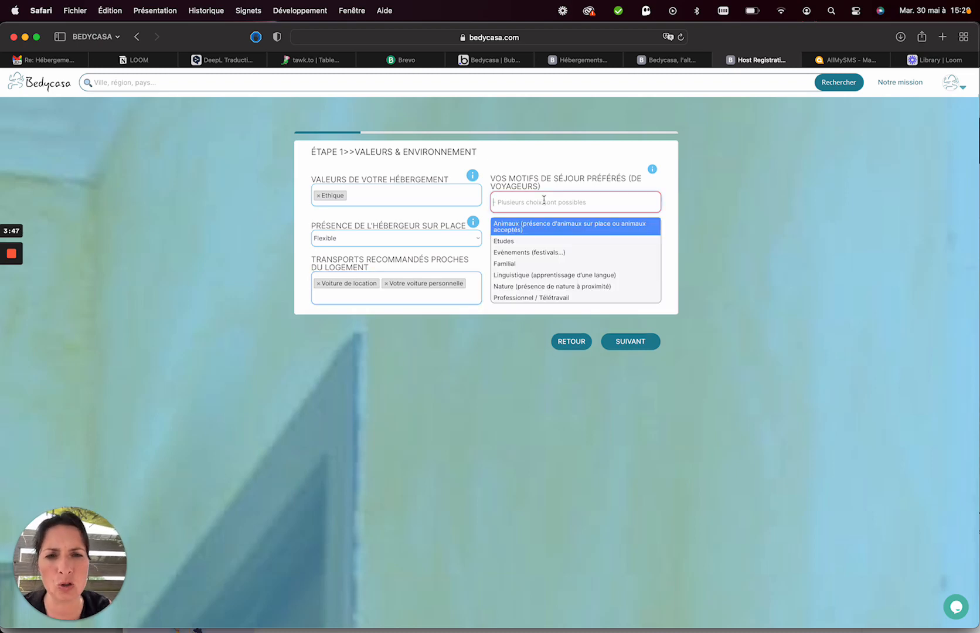
Add Etudes, Linguistique, Professionnel / Télétravail and Vie locale et artisanale as stay reasons.
{"action": "left_click", "coordinate": [538, 243]}
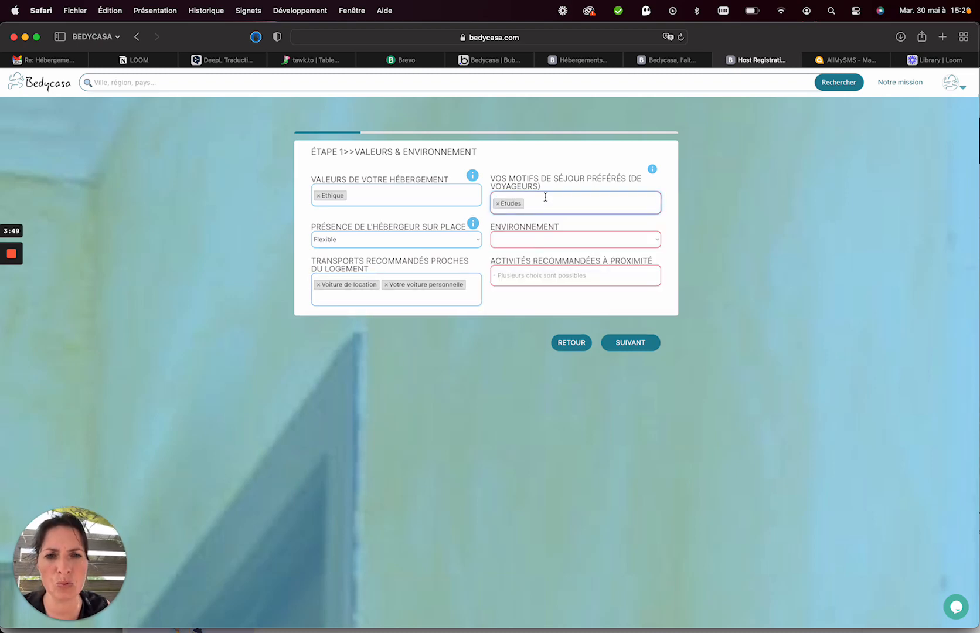
{"action": "left_click", "coordinate": [545, 203]}
{"action": "scroll", "coordinate": [542, 276], "scroll_direction": "down", "scroll_amount": 3}
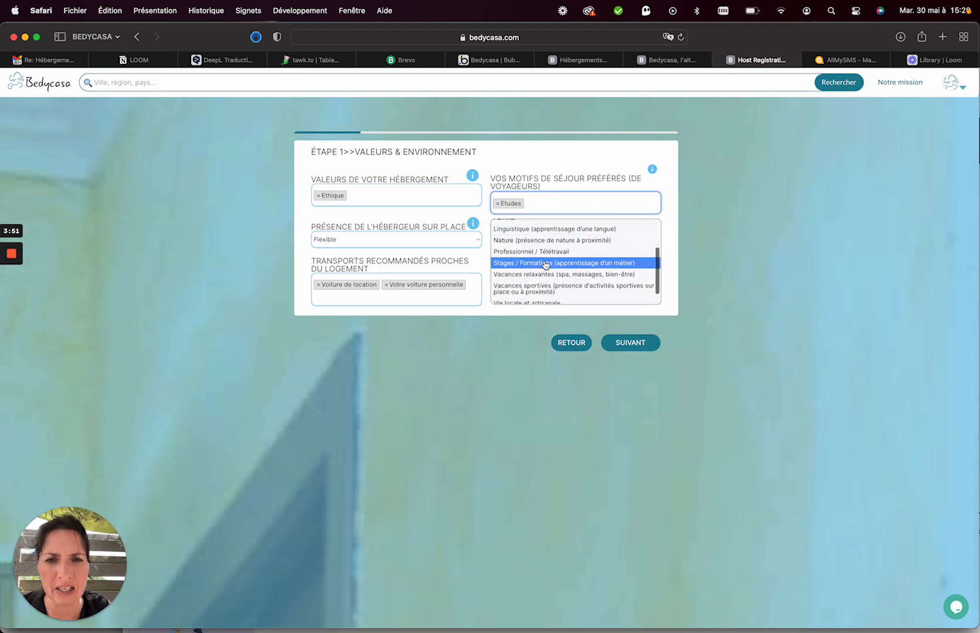
{"action": "left_click", "coordinate": [543, 230]}
{"action": "left_click", "coordinate": [539, 224]}
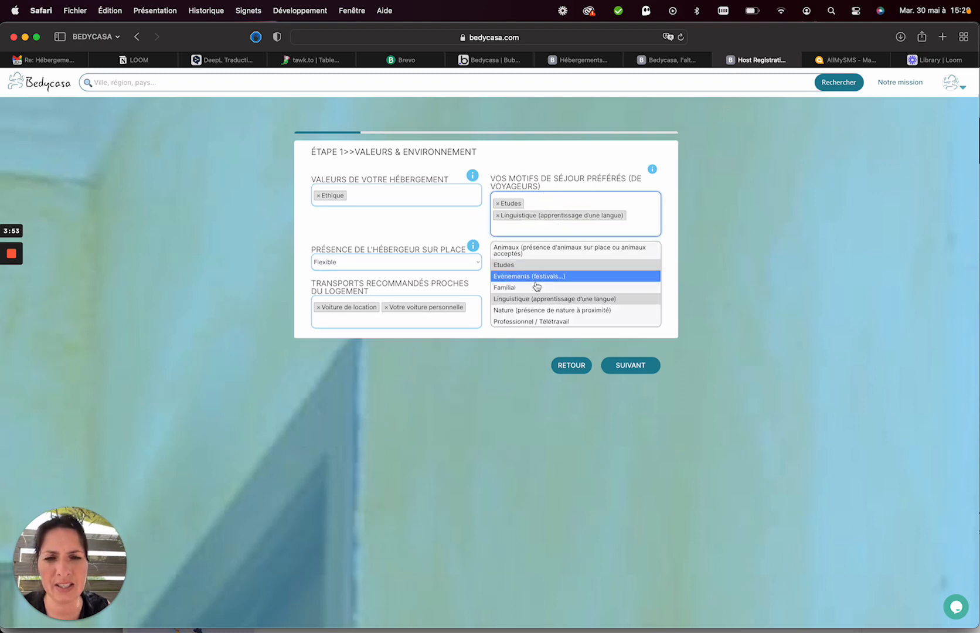
{"action": "scroll", "coordinate": [536, 296], "scroll_direction": "down", "scroll_amount": 2}
{"action": "left_click", "coordinate": [535, 293]}
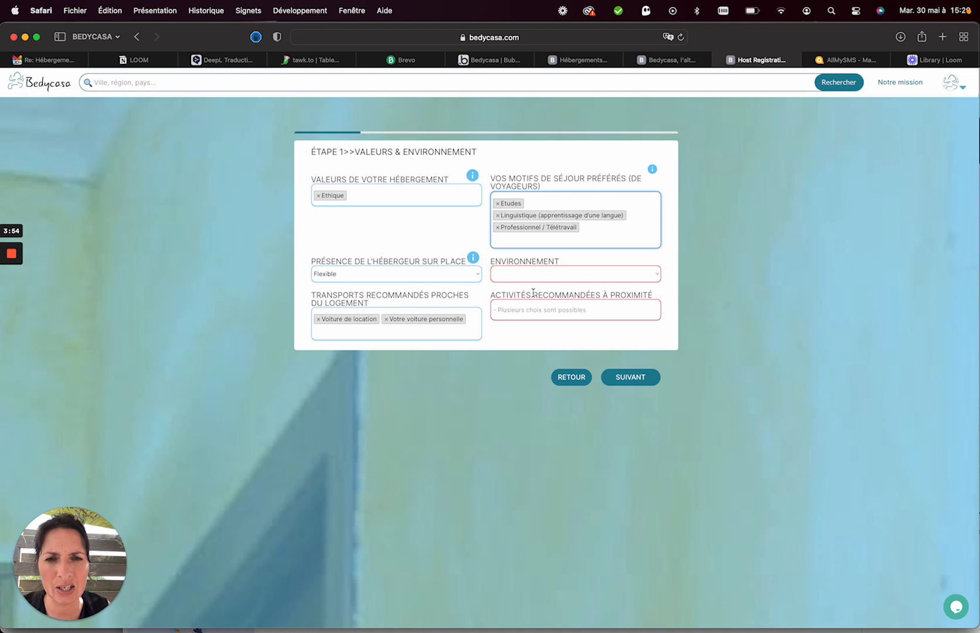
{"action": "left_click", "coordinate": [558, 241]}
{"action": "scroll", "coordinate": [553, 280], "scroll_direction": "down", "scroll_amount": 2}
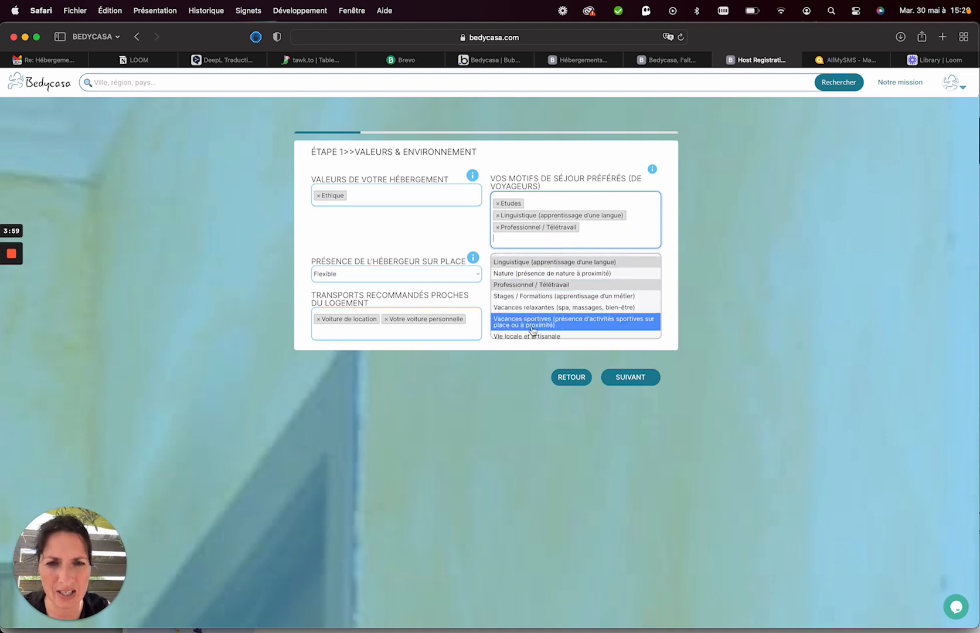
{"action": "scroll", "coordinate": [531, 331], "scroll_direction": "down", "scroll_amount": 1}
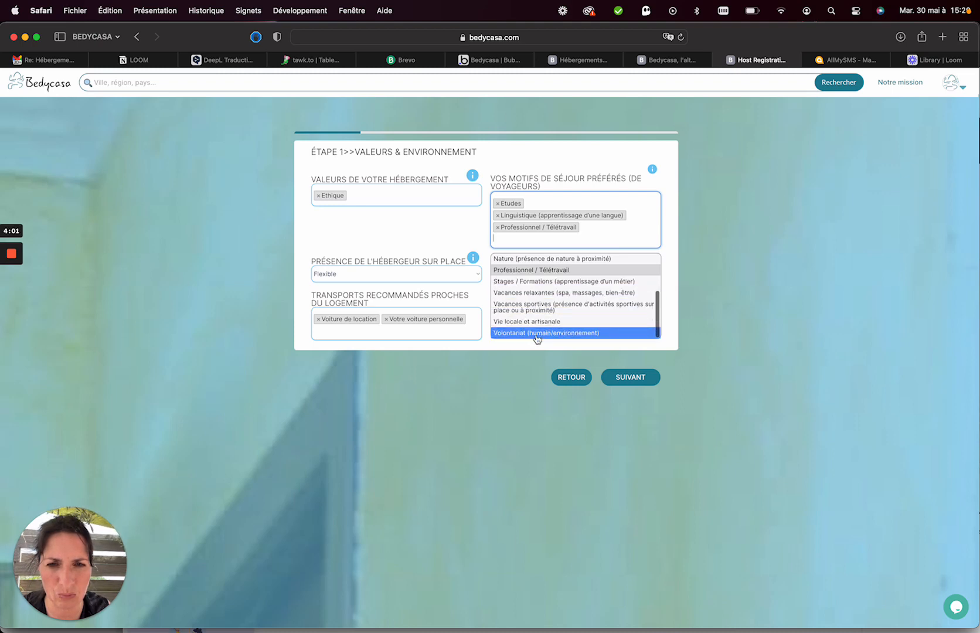
{"action": "left_click", "coordinate": [544, 323]}
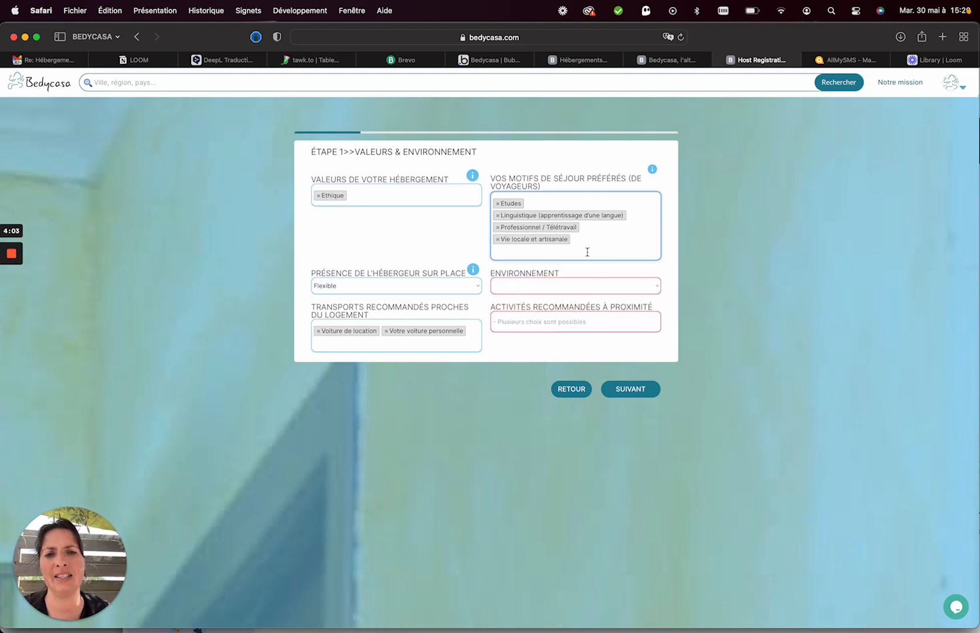
Choose Mer environment, add Balade en bateau and Equitation activities, and continue.
{"action": "left_click", "coordinate": [566, 289]}
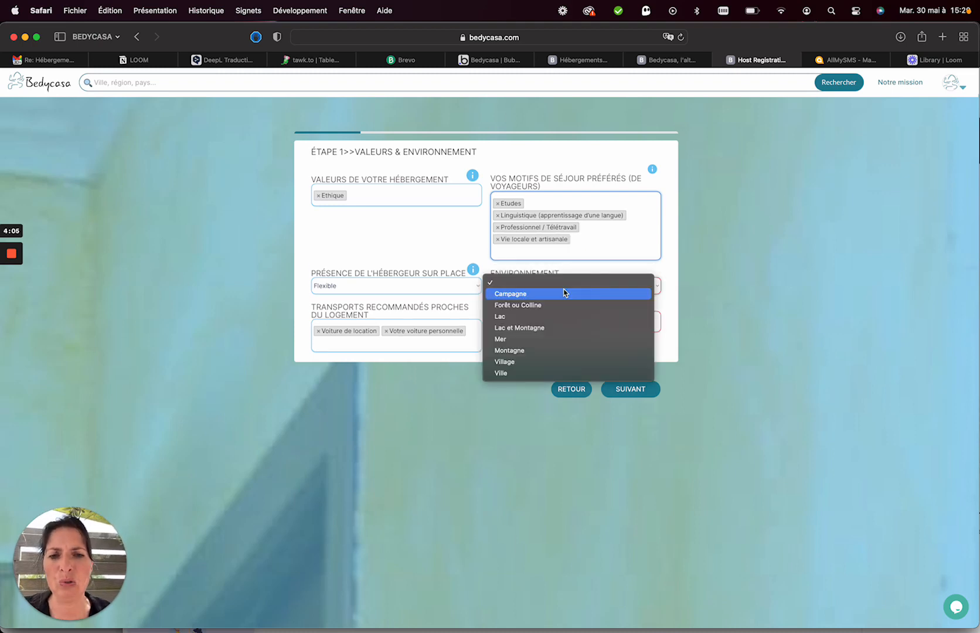
{"action": "left_click", "coordinate": [523, 340]}
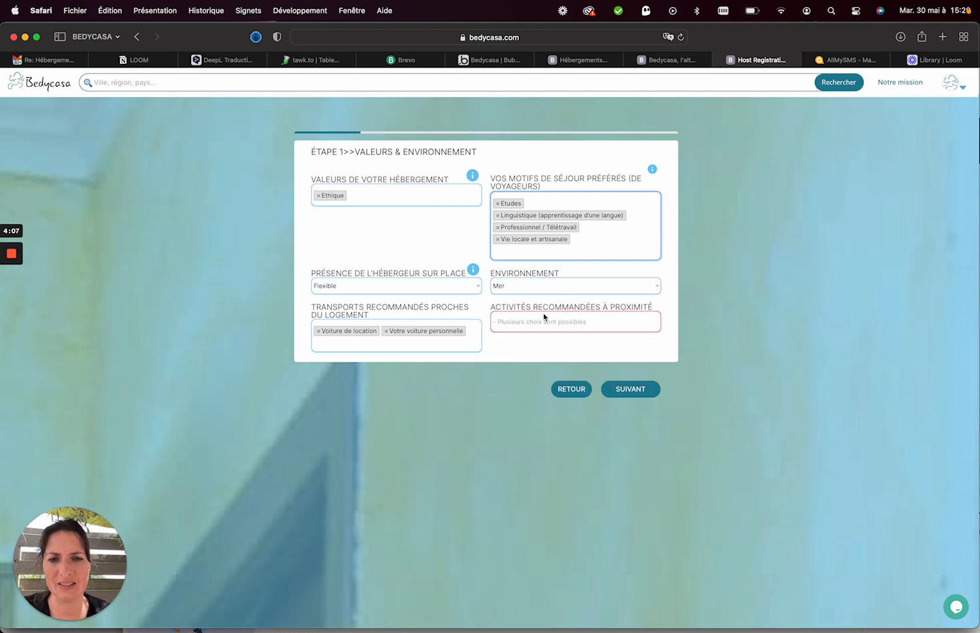
{"action": "left_click", "coordinate": [539, 324]}
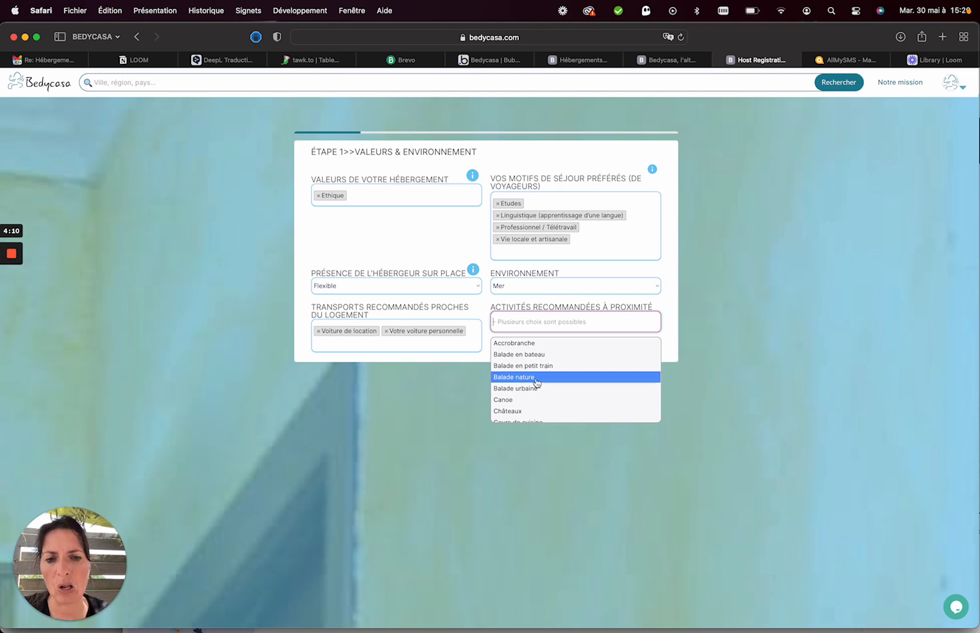
{"action": "left_click", "coordinate": [548, 357]}
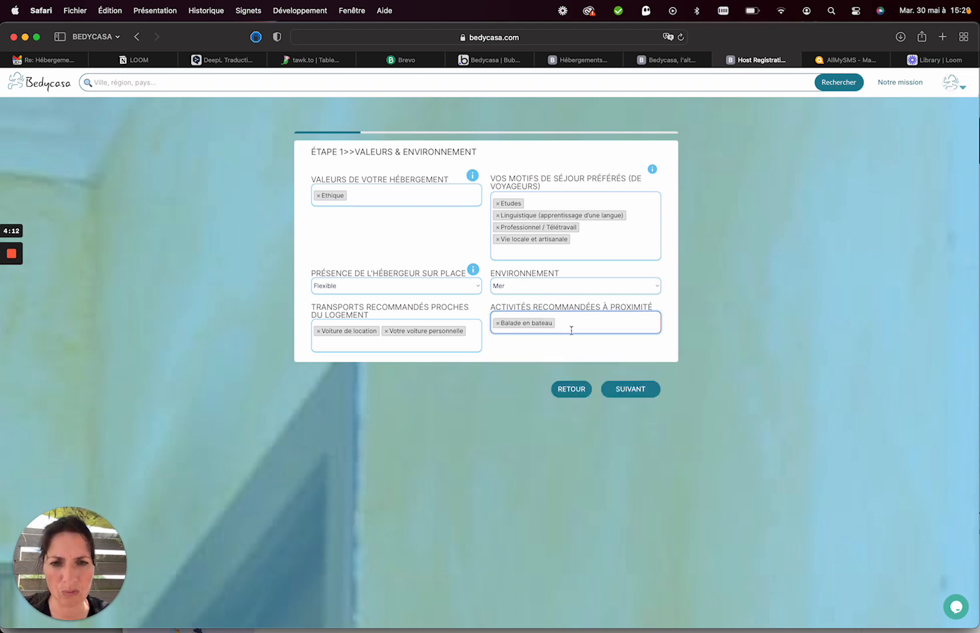
{"action": "left_click", "coordinate": [572, 327]}
{"action": "scroll", "coordinate": [550, 378], "scroll_direction": "down", "scroll_amount": 2}
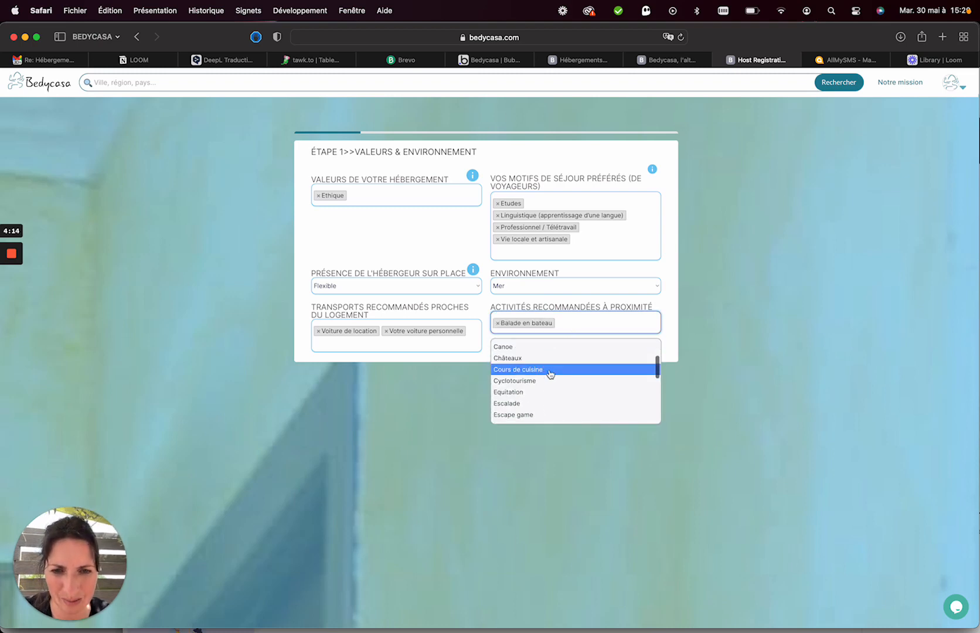
{"action": "scroll", "coordinate": [548, 375], "scroll_direction": "down", "scroll_amount": 3}
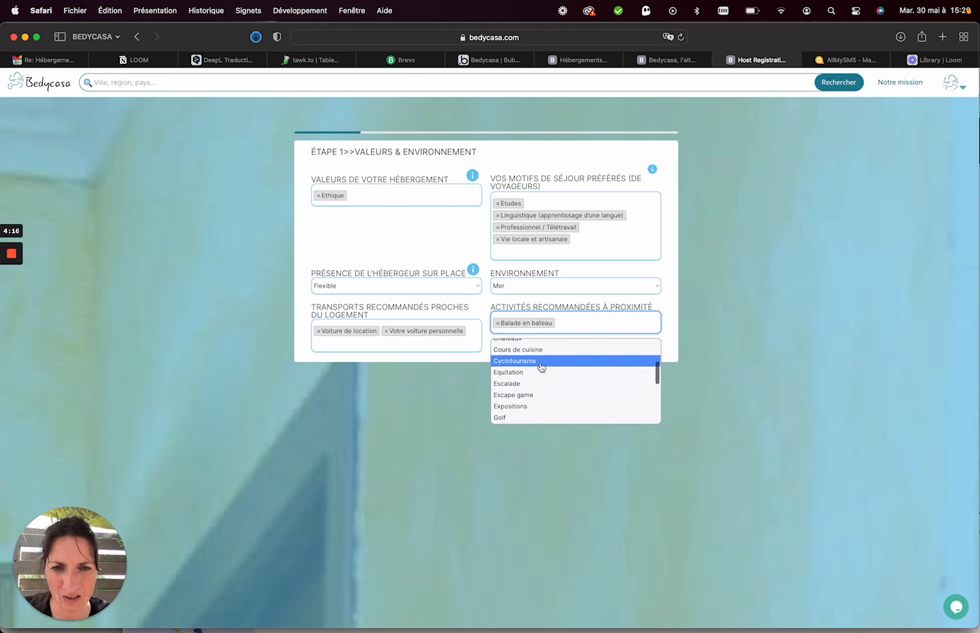
{"action": "left_click", "coordinate": [538, 374]}
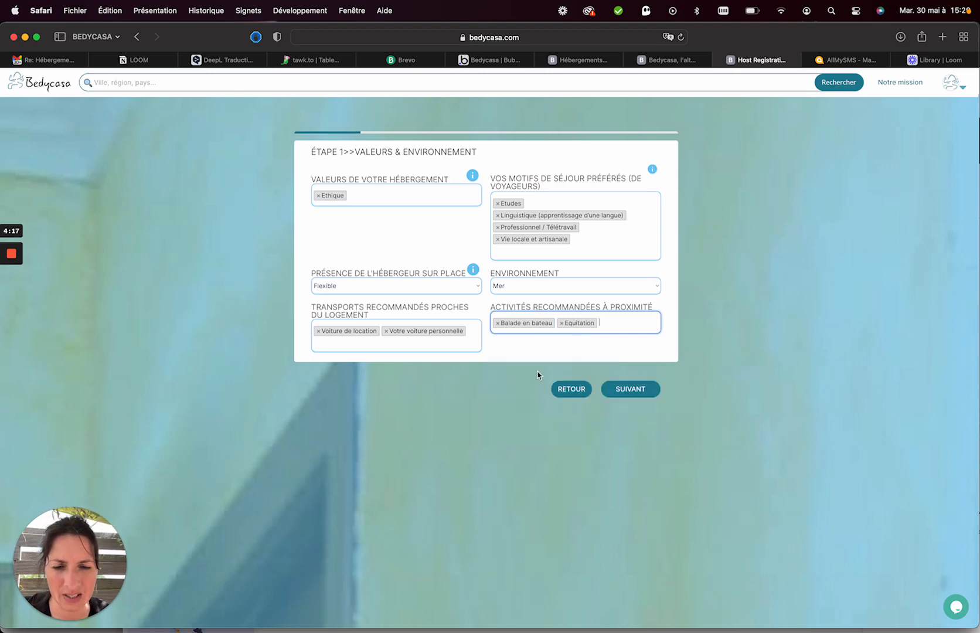
{"action": "left_click", "coordinate": [625, 393]}
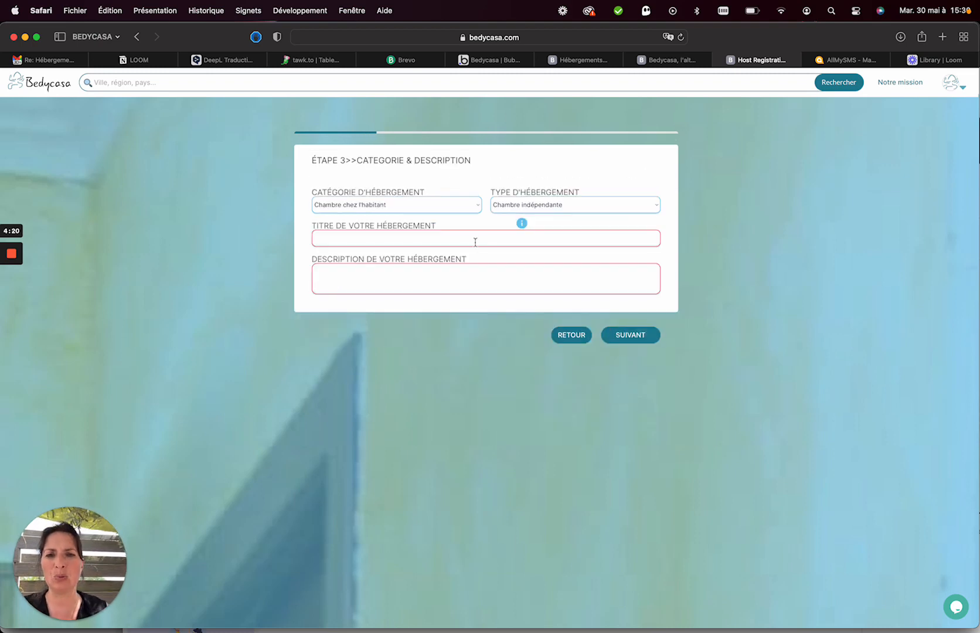
Keep the Chambre chez l'habitant category and set the type to Chambre indépendante.
{"action": "left_click", "coordinate": [439, 207]}
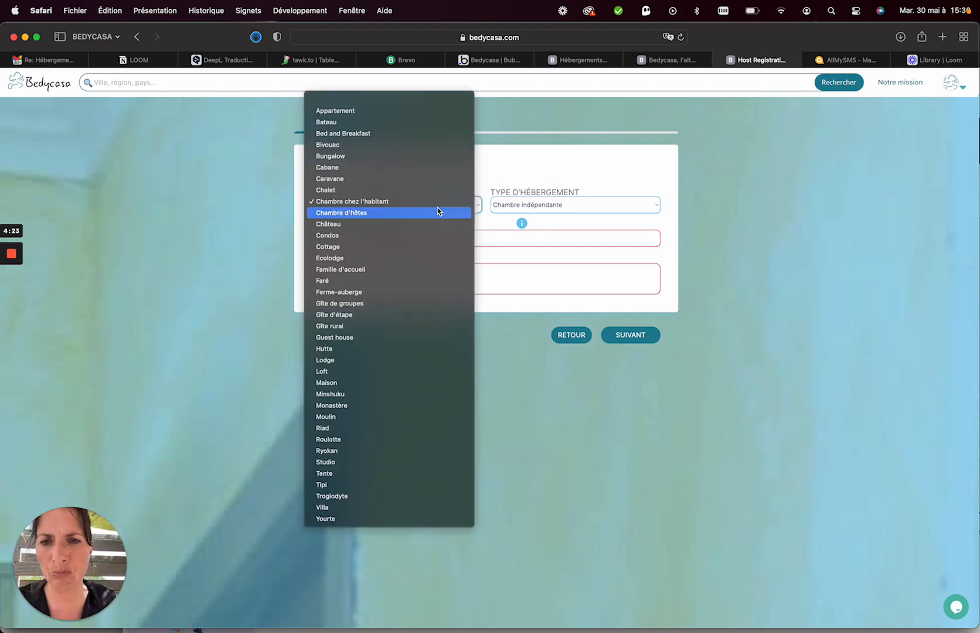
{"action": "left_click", "coordinate": [439, 201]}
{"action": "left_click", "coordinate": [531, 209]}
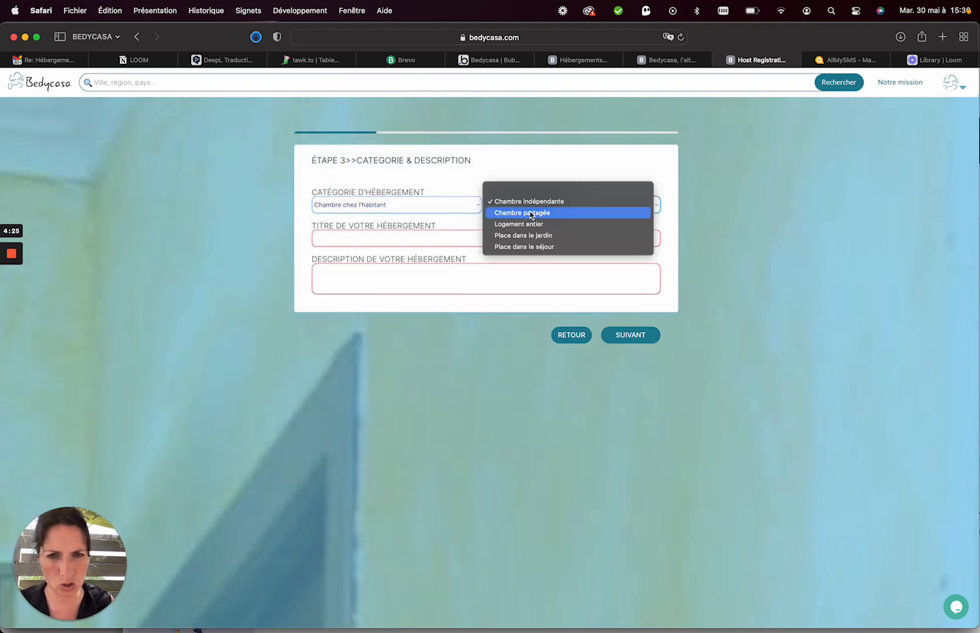
{"action": "left_click", "coordinate": [530, 213]}
{"action": "left_click", "coordinate": [530, 209]}
{"action": "left_click", "coordinate": [526, 191]}
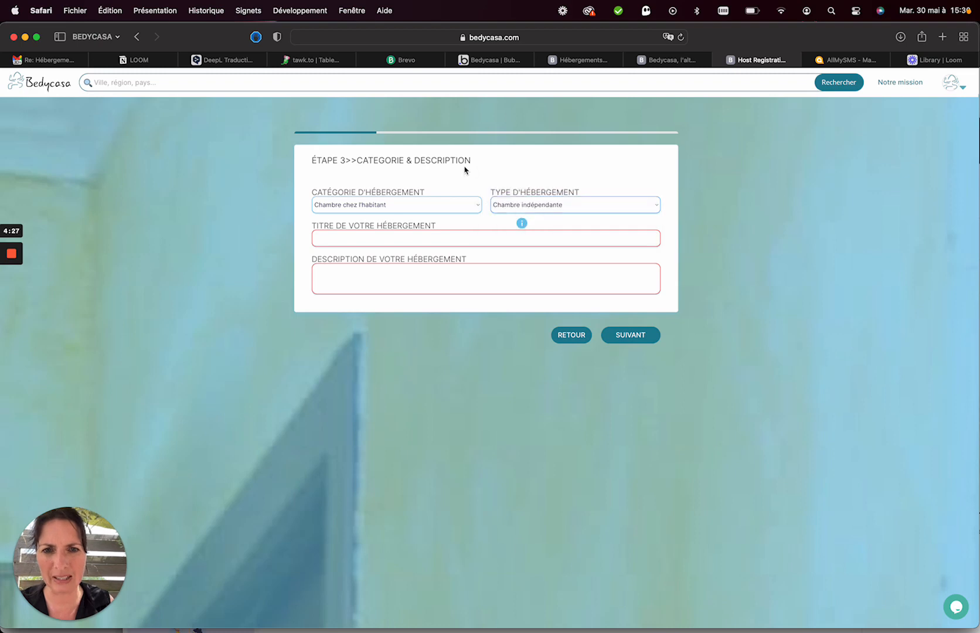
Title the listing 'Chambre chez l'habitant bord de mer, Pornic St Brévin' and show all windows.
{"action": "left_click", "coordinate": [397, 237]}
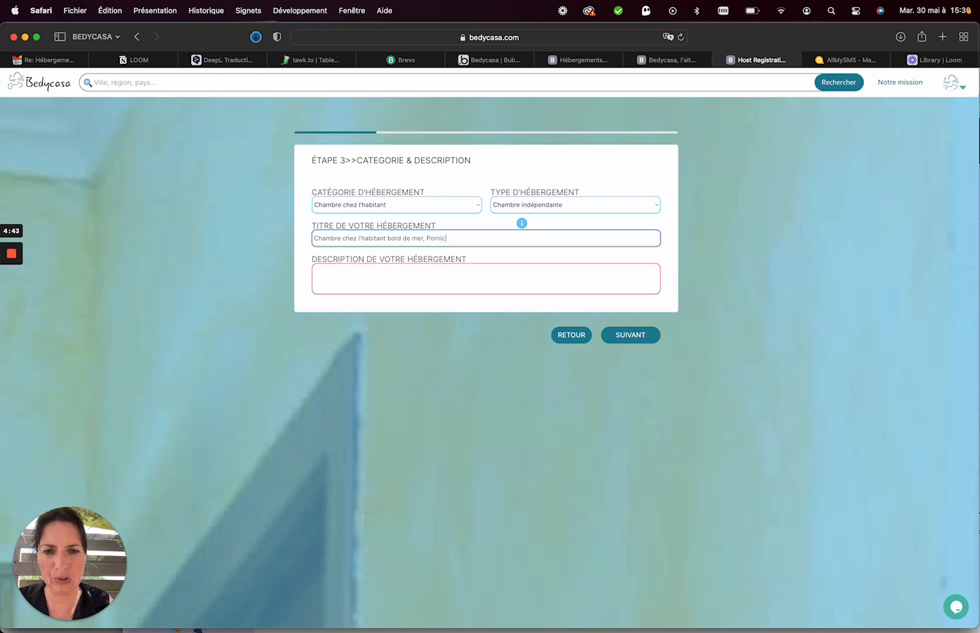
{"action": "key", "text": "BackSpace"}
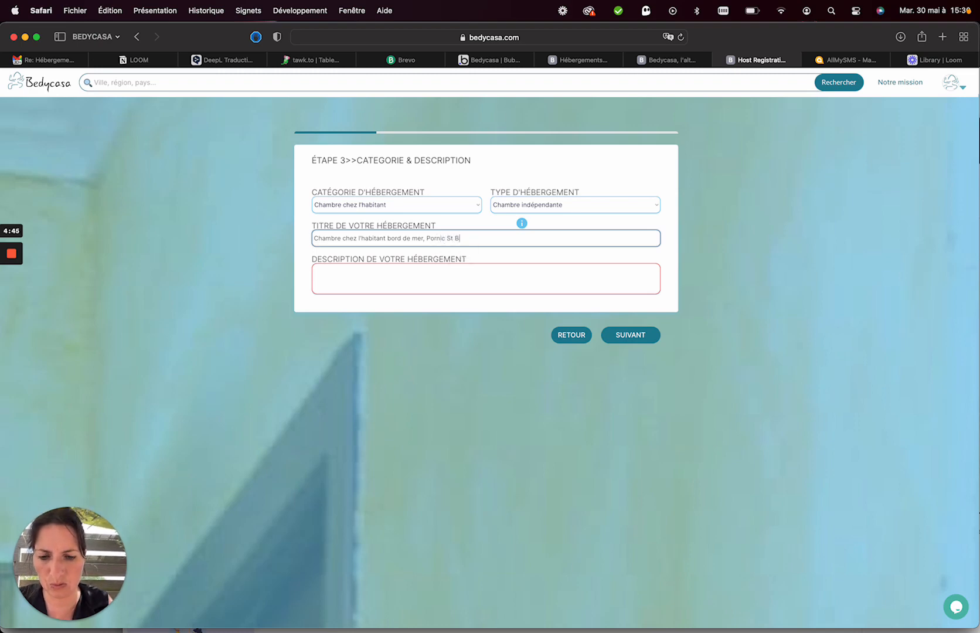
{"action": "type", "text": "Brévi"}
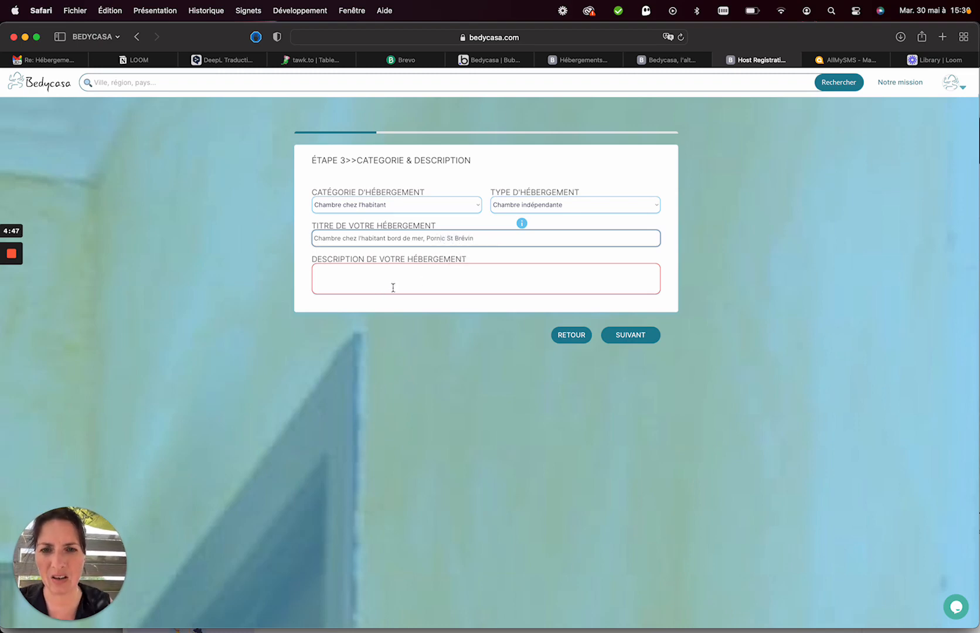
{"action": "type", "text": "n"}
{"action": "left_click", "coordinate": [427, 282]}
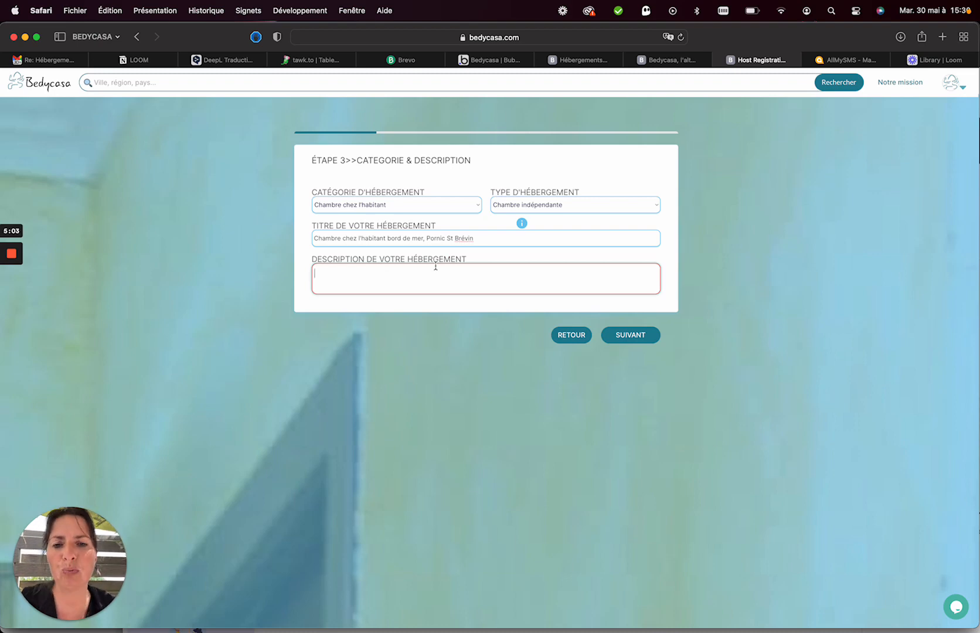
{"action": "key", "text": "ctrl+Up"}
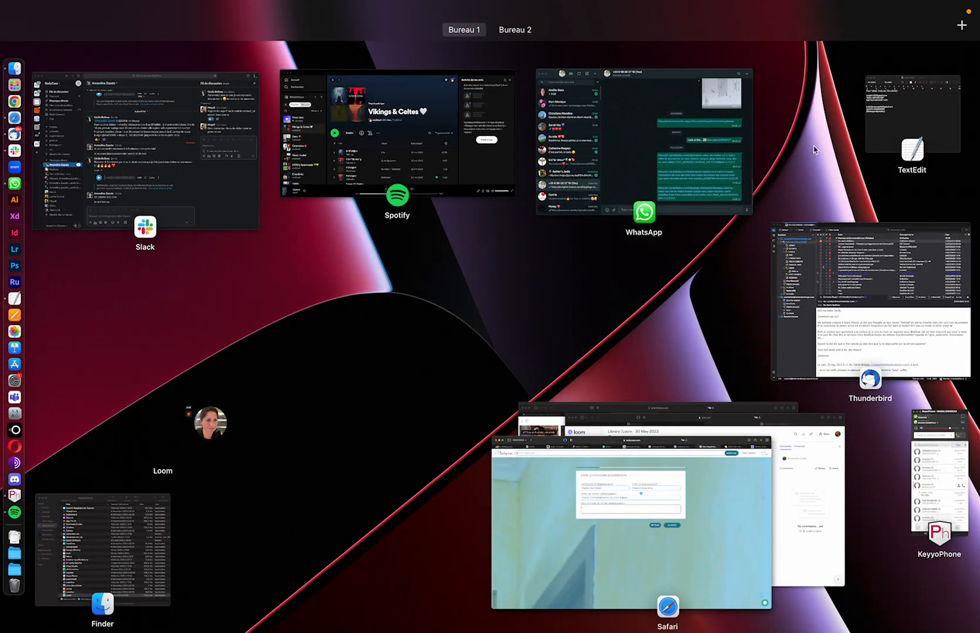
Open 'Annonce Maison entière.txt' from the maison St michel folder in Finder.
{"action": "left_click", "coordinate": [158, 504]}
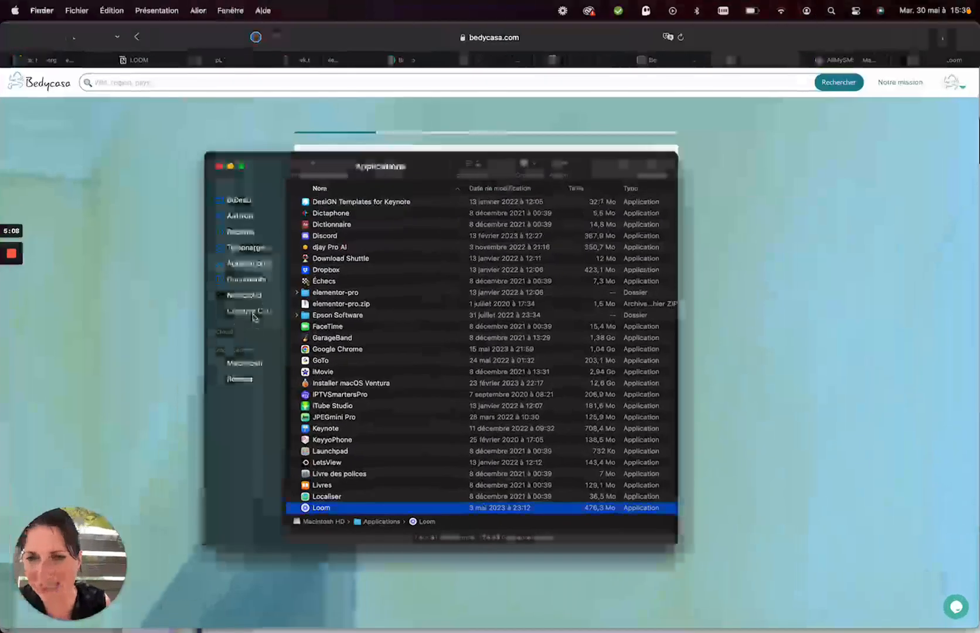
{"action": "left_click", "coordinate": [249, 311]}
{"action": "left_click", "coordinate": [339, 204]}
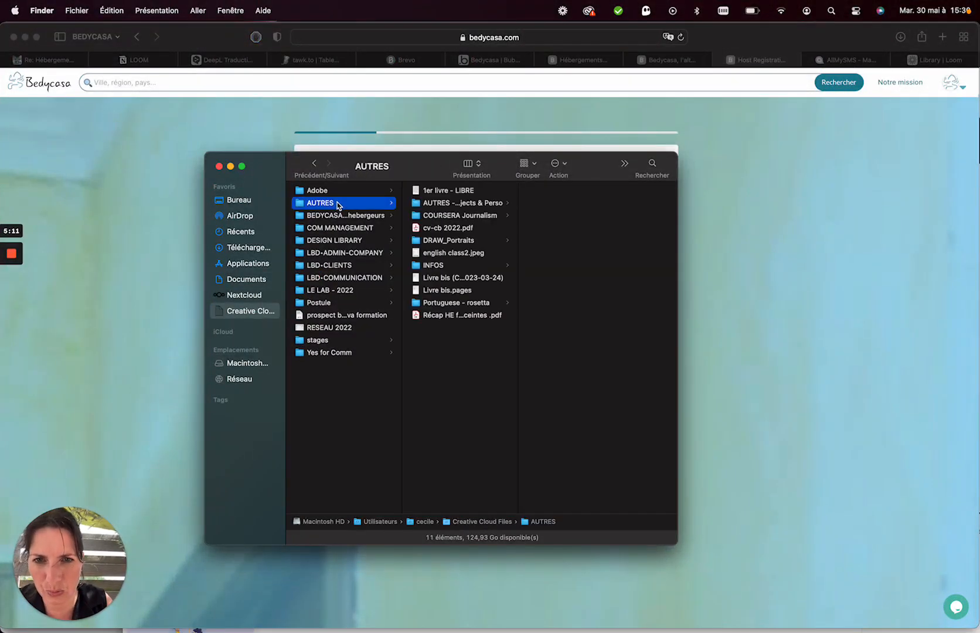
{"action": "left_click", "coordinate": [451, 204]}
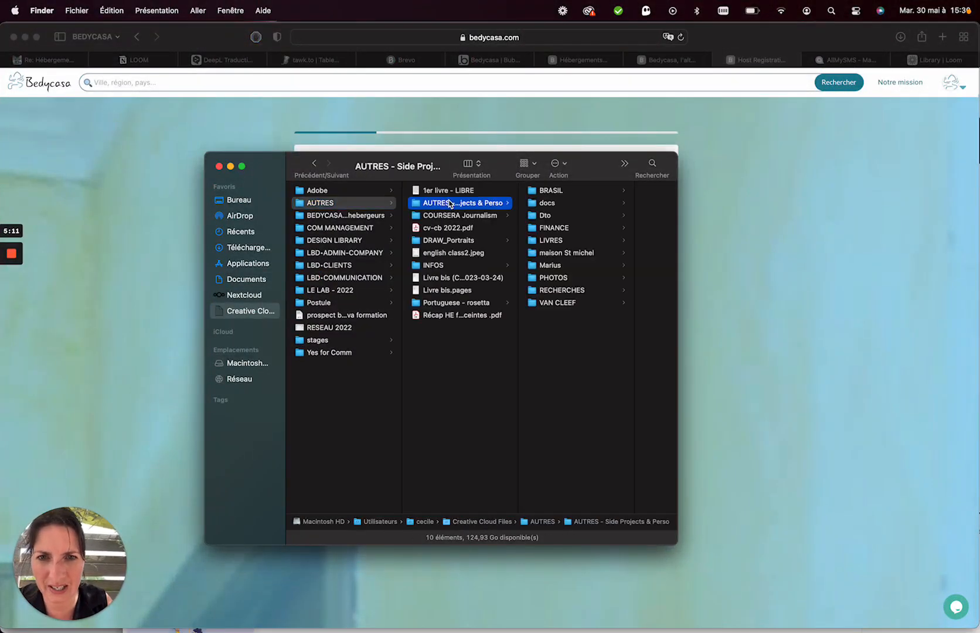
{"action": "left_click", "coordinate": [563, 253]}
{"action": "left_click_drag", "start_coordinate": [607, 159], "coordinate": [565, 159]}
{"action": "double_click", "coordinate": [596, 340]}
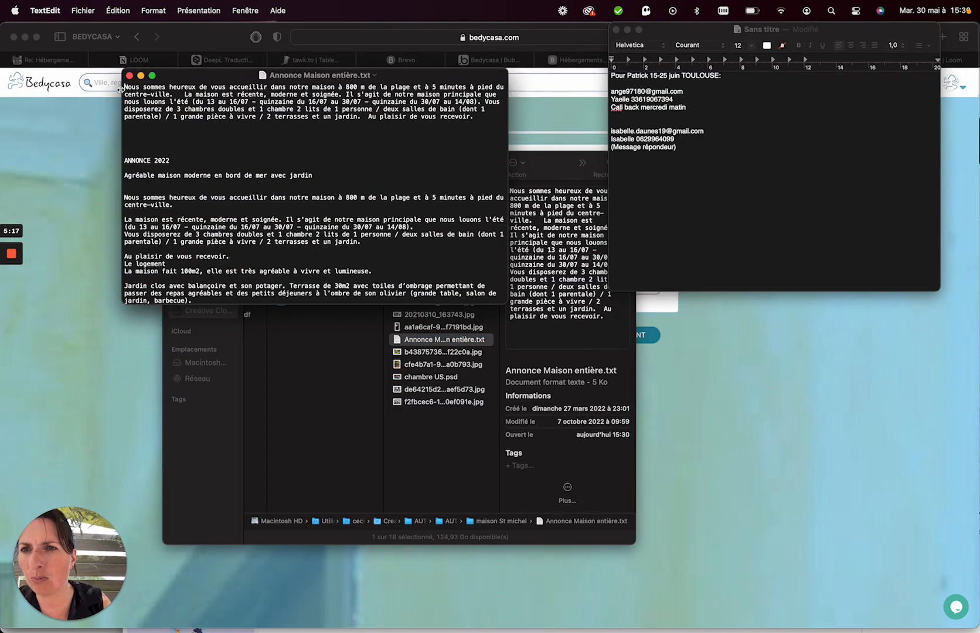
Copy the text's first paragraph and paste it into the listing description.
{"action": "left_click_drag", "start_coordinate": [124, 87], "coordinate": [123, 124]}
{"action": "key", "text": "super+c"}
{"action": "left_click", "coordinate": [92, 182]}
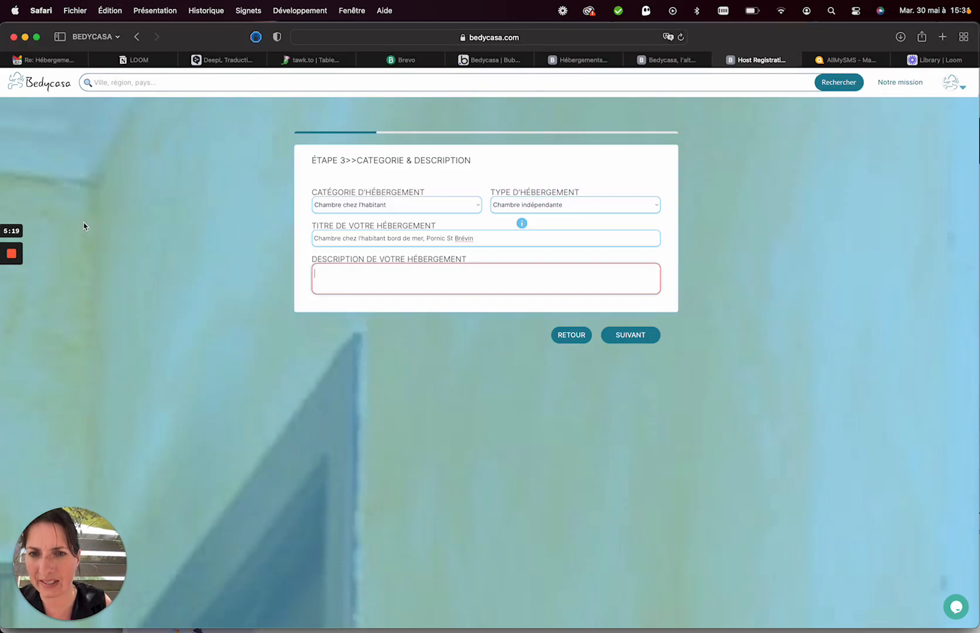
{"action": "key", "text": "super+v"}
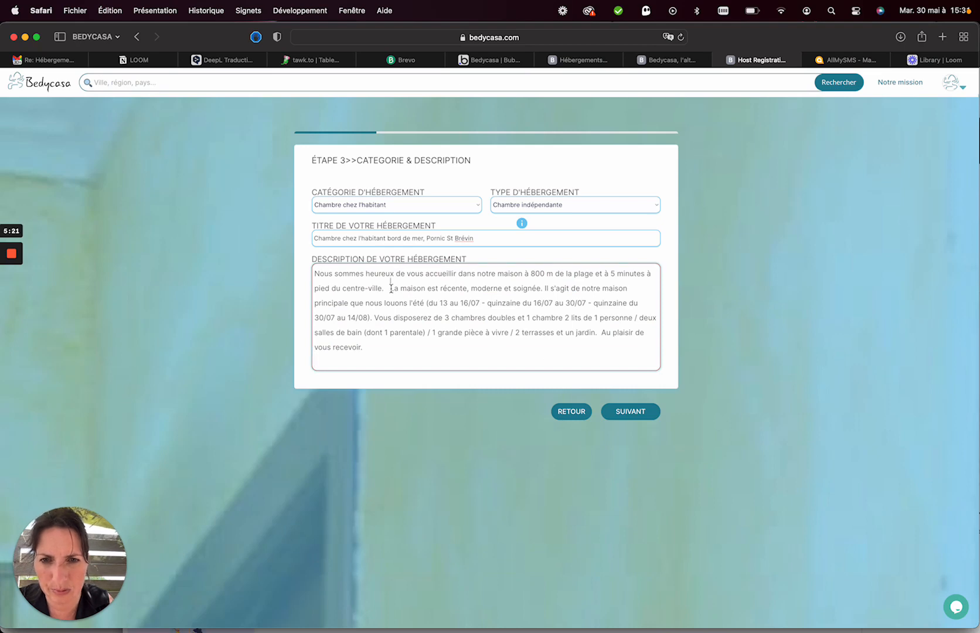
Break the description at 'La maison est récente' and 'Vous disposerez', then continue to step 4.
{"action": "left_click", "coordinate": [390, 287]}
{"action": "key", "text": "Return"}
{"action": "key", "text": "Return"}
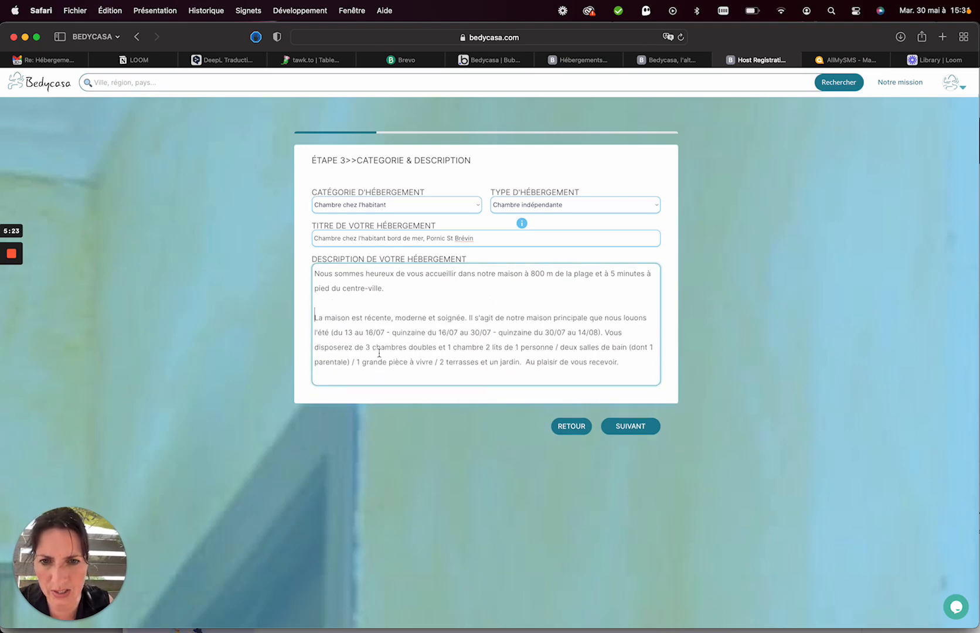
{"action": "left_click", "coordinate": [606, 333]}
{"action": "key", "text": "Return"}
{"action": "key", "text": "Return"}
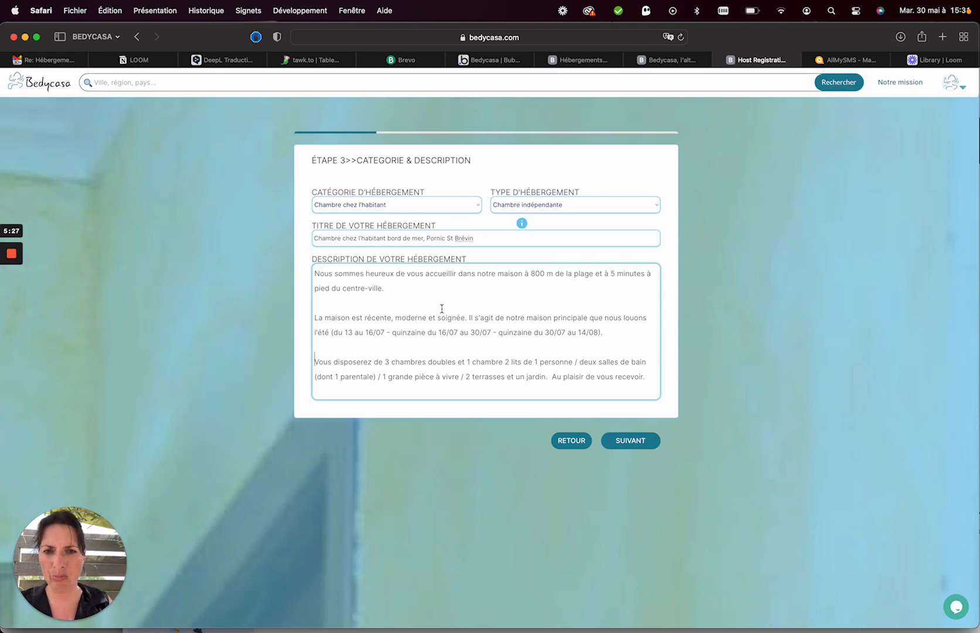
{"action": "left_click", "coordinate": [629, 437]}
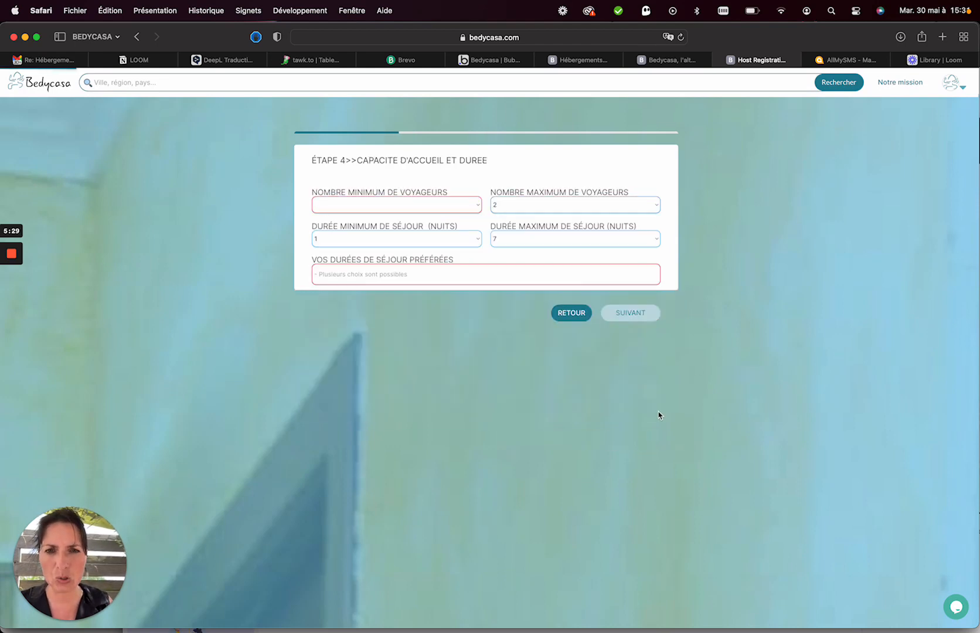
Allow 1 to 8 travellers and stays from 2 to 21 nights.
{"action": "left_click", "coordinate": [437, 206]}
{"action": "left_click", "coordinate": [428, 213]}
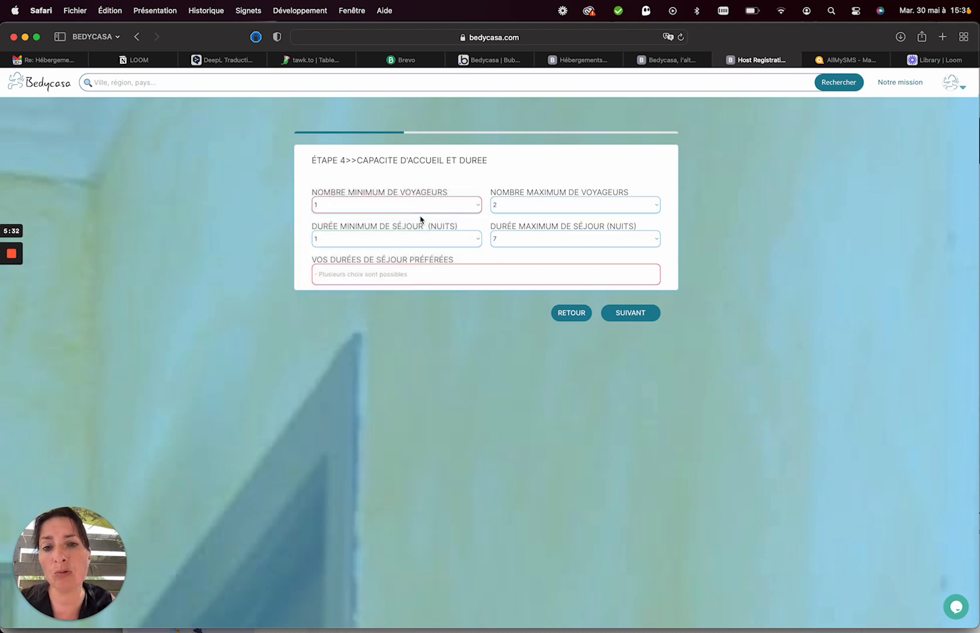
{"action": "left_click", "coordinate": [494, 211]}
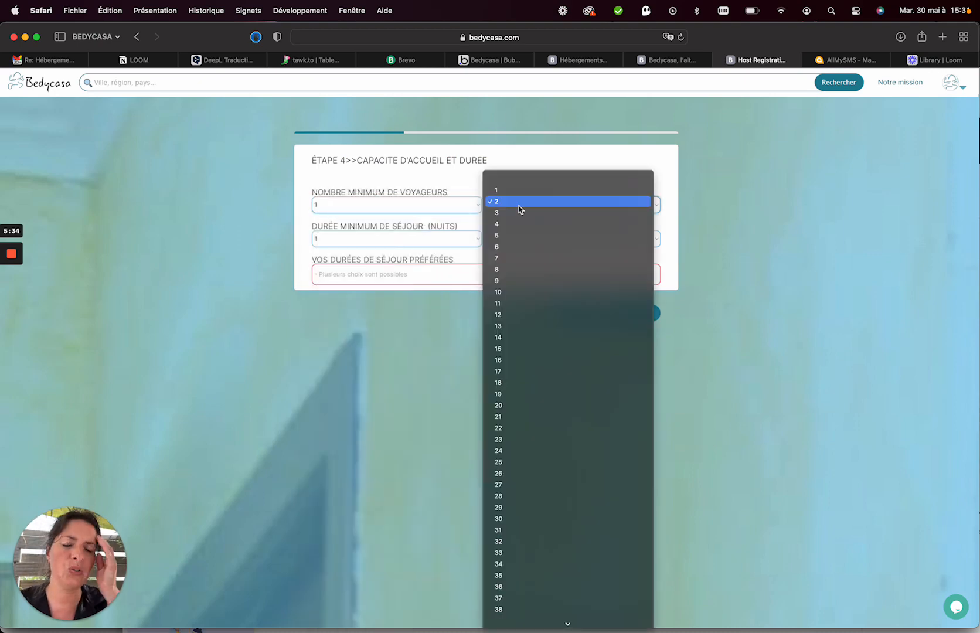
{"action": "left_click", "coordinate": [513, 269]}
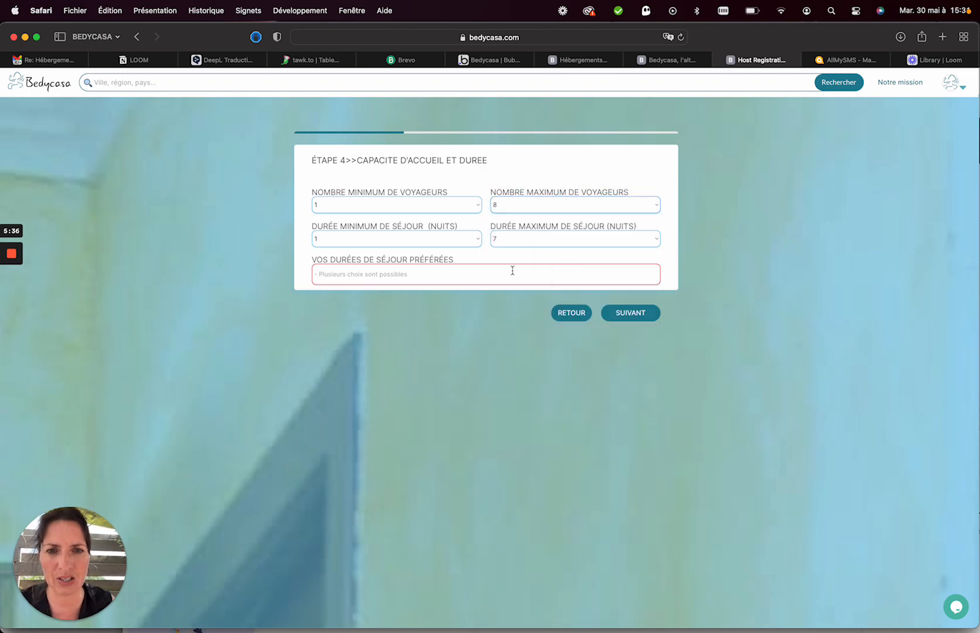
{"action": "left_click", "coordinate": [427, 240]}
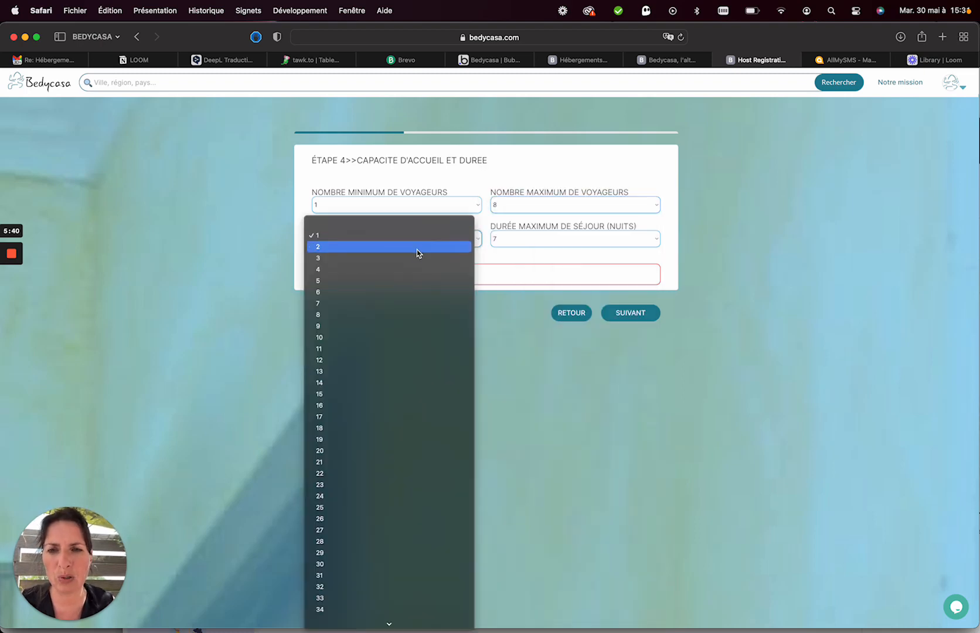
{"action": "left_click", "coordinate": [418, 254]}
{"action": "left_click", "coordinate": [545, 238]}
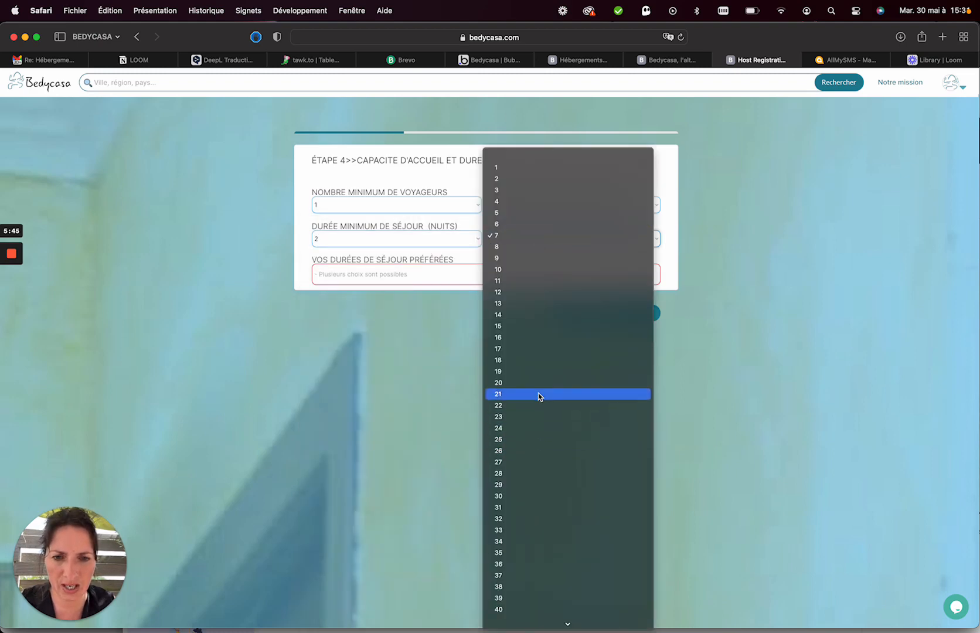
{"action": "left_click", "coordinate": [523, 394]}
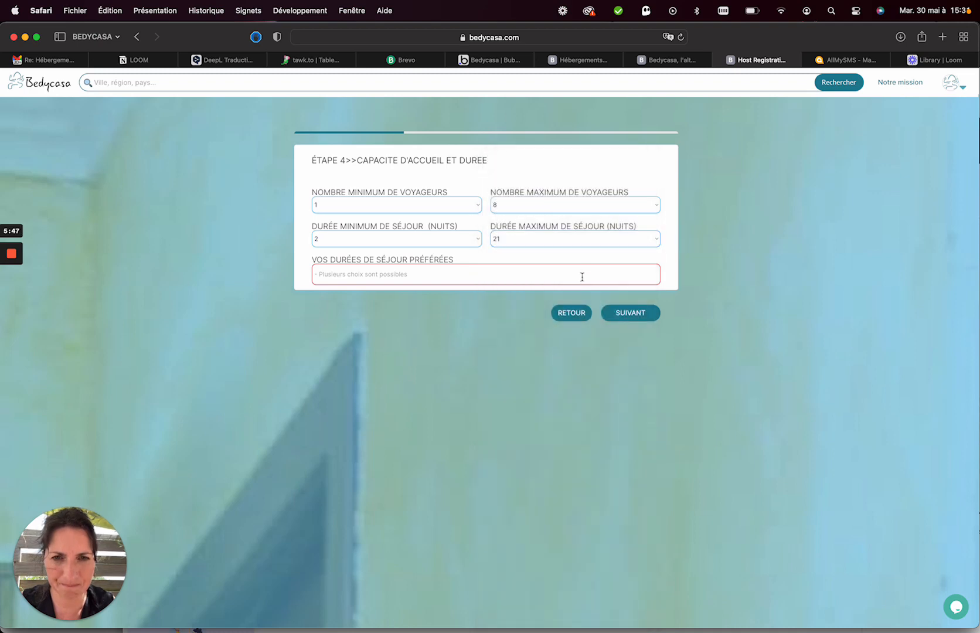
Pick Courte durée, Moyenne durée and Récurrent as preferred stay durations, then continue.
{"action": "left_click", "coordinate": [477, 274]}
{"action": "type", "text": "cou"}
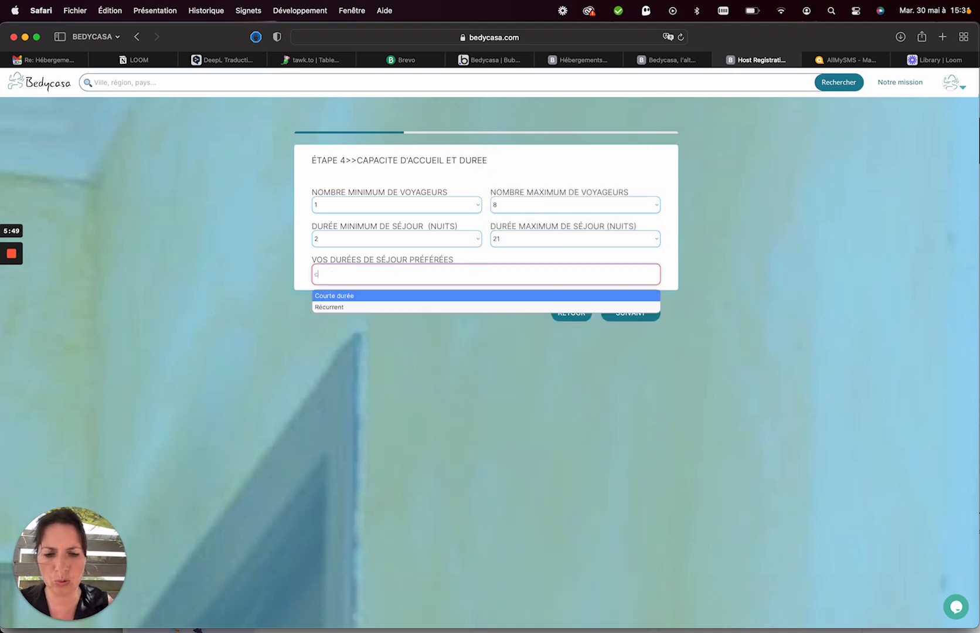
{"action": "left_click", "coordinate": [455, 298]}
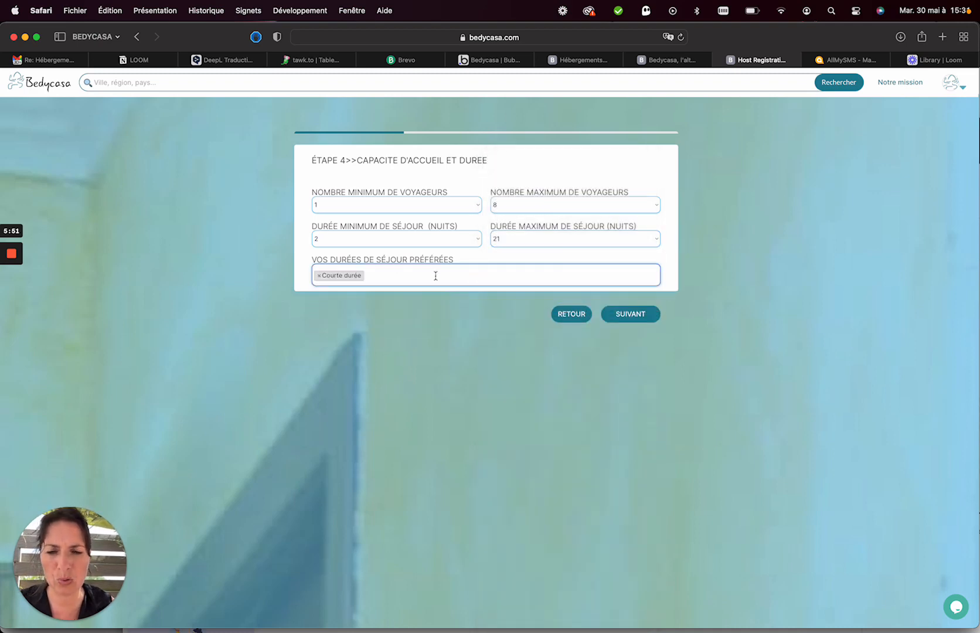
{"action": "left_click", "coordinate": [428, 275]}
{"action": "type", "text": "moy"}
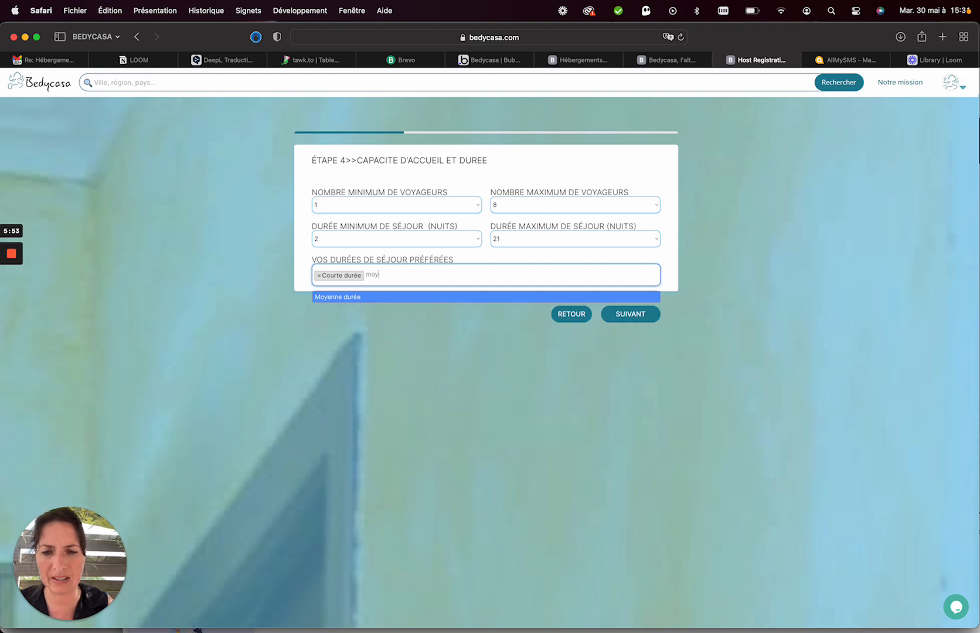
{"action": "type", "text": "e"}
{"action": "left_click", "coordinate": [399, 297]}
{"action": "left_click", "coordinate": [442, 280]}
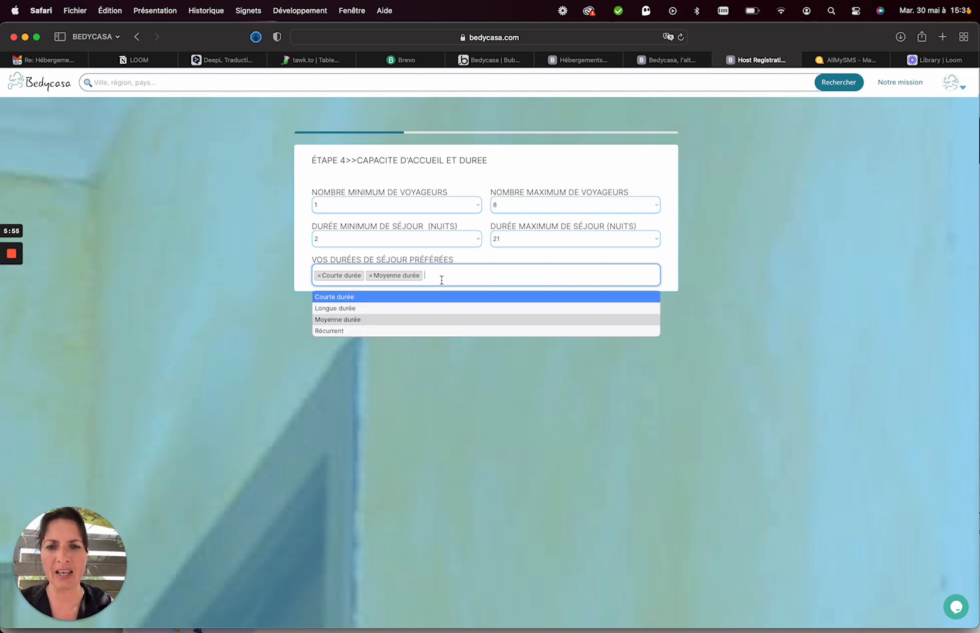
{"action": "left_click", "coordinate": [358, 334]}
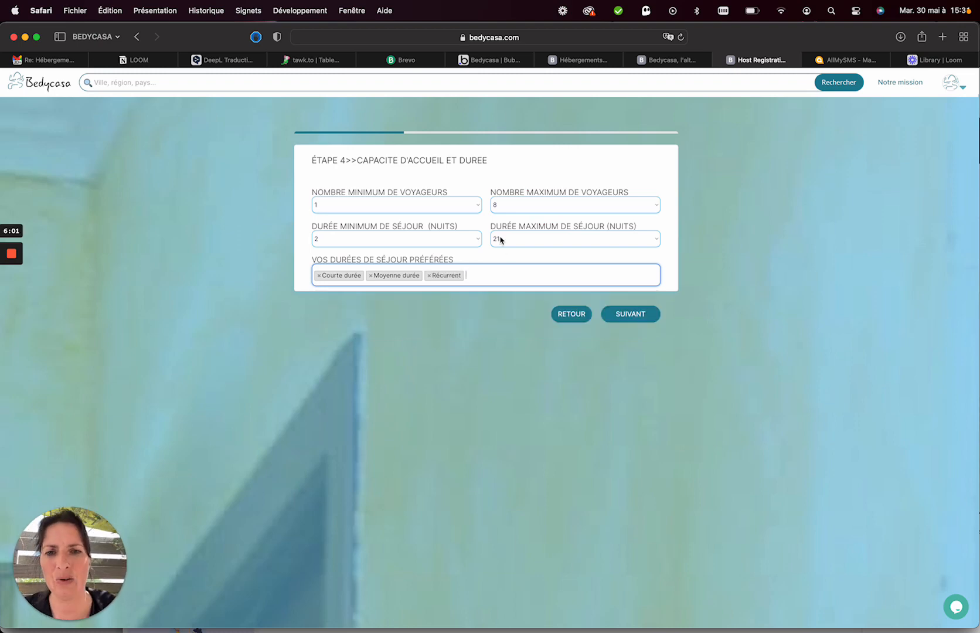
{"action": "left_click", "coordinate": [623, 320]}
Set the currency to Euro and keep the reservation type on Sur demande.
{"action": "left_click", "coordinate": [352, 191]}
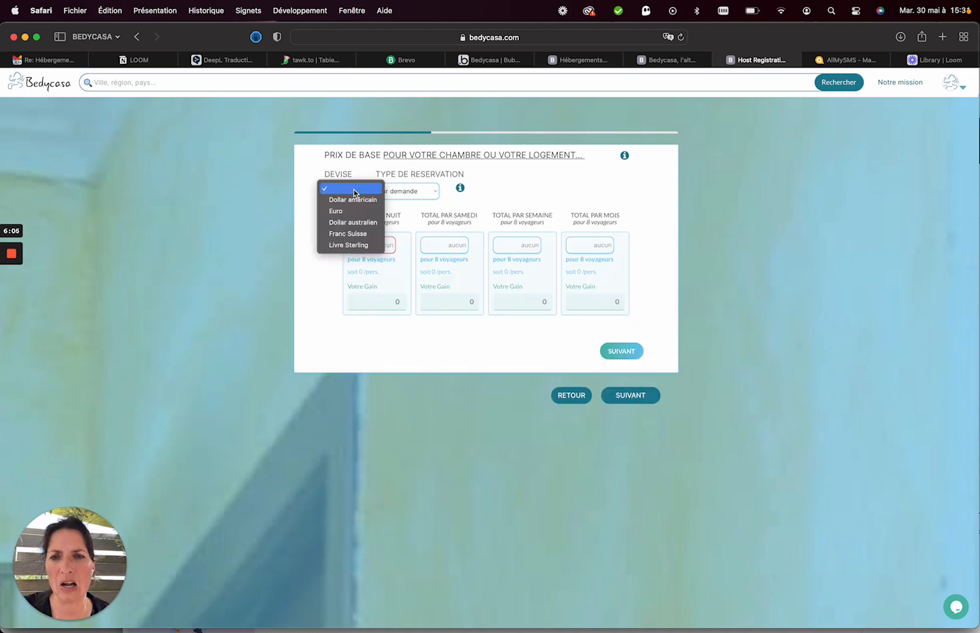
{"action": "left_click", "coordinate": [348, 212]}
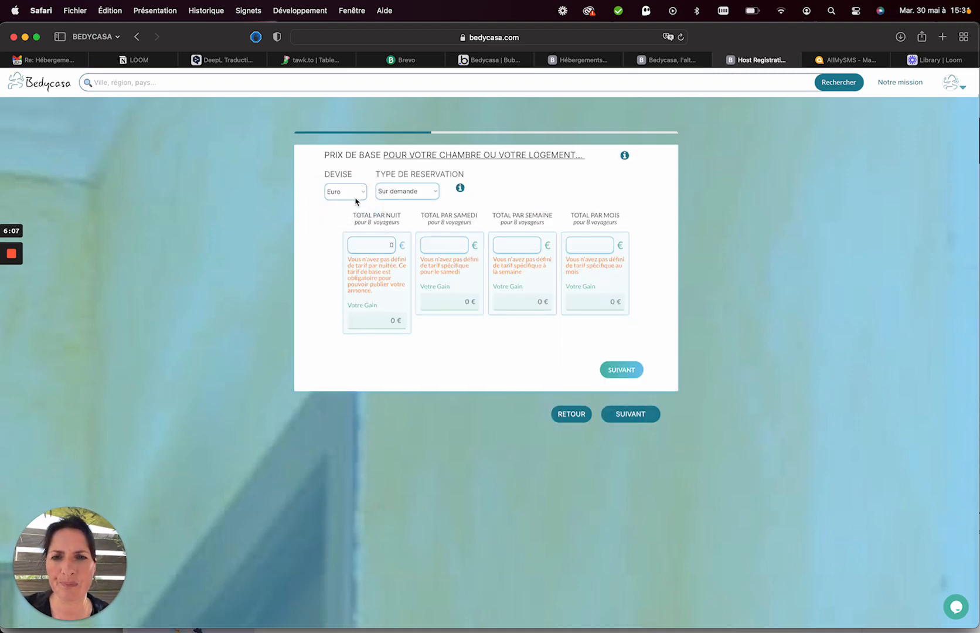
{"action": "left_click", "coordinate": [402, 193]}
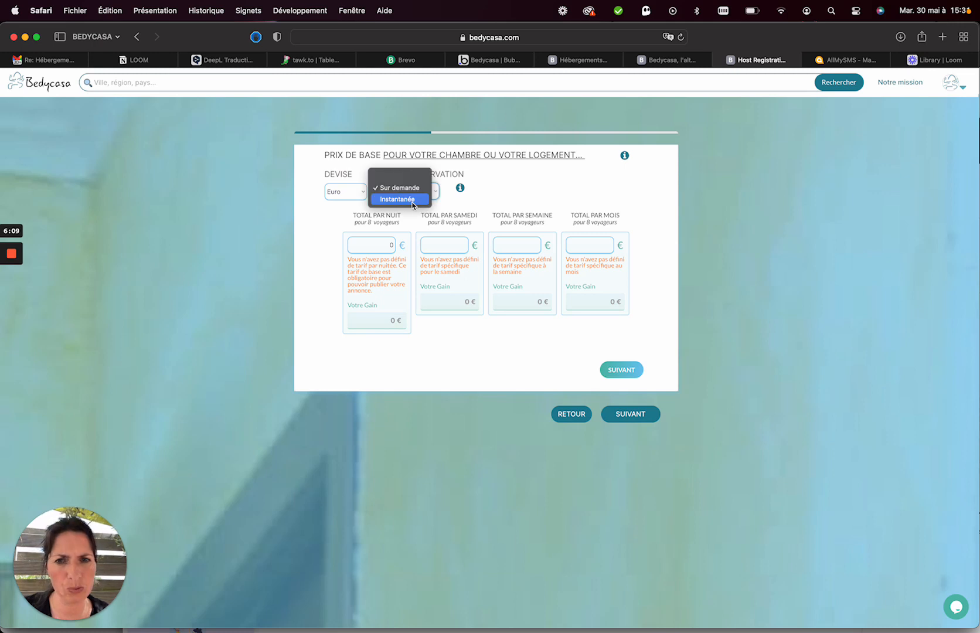
{"action": "left_click", "coordinate": [414, 189]}
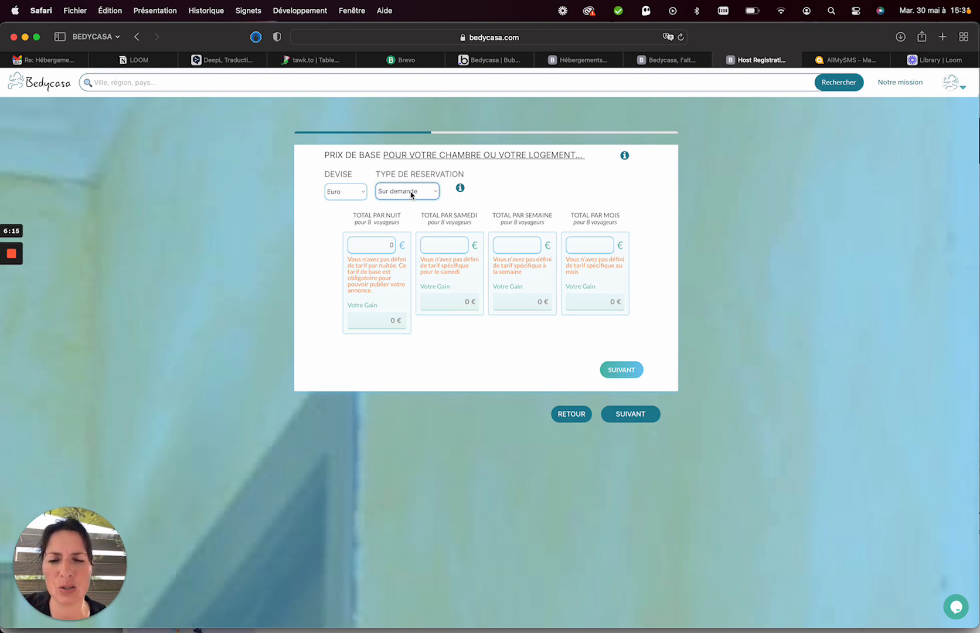
Select the Total par nuit field for 8 travellers to enter the price.
{"action": "left_click", "coordinate": [361, 249]}
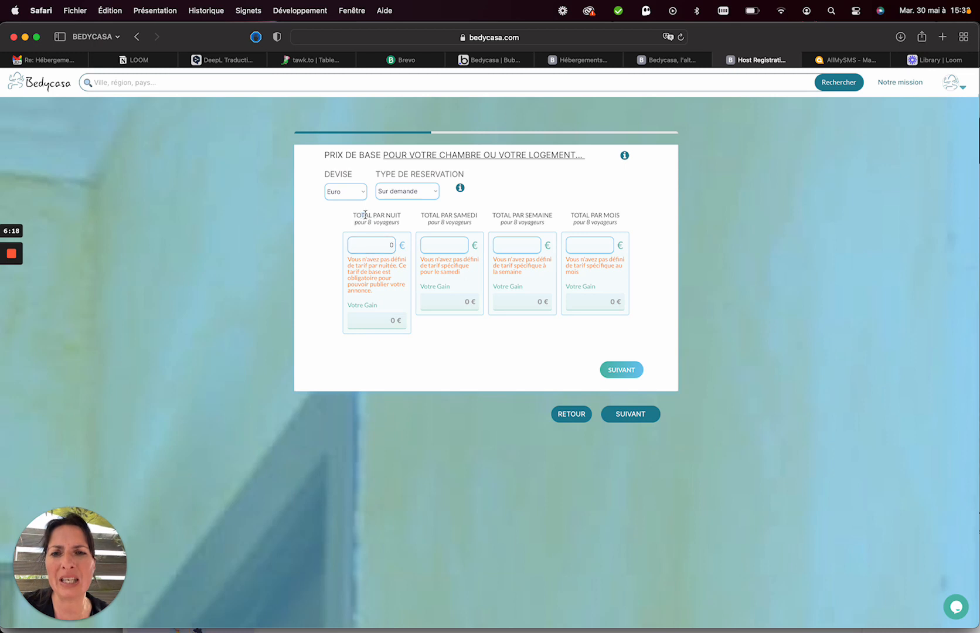
{"action": "left_click_drag", "start_coordinate": [366, 215], "coordinate": [388, 221]}
{"action": "left_click", "coordinate": [390, 221]}
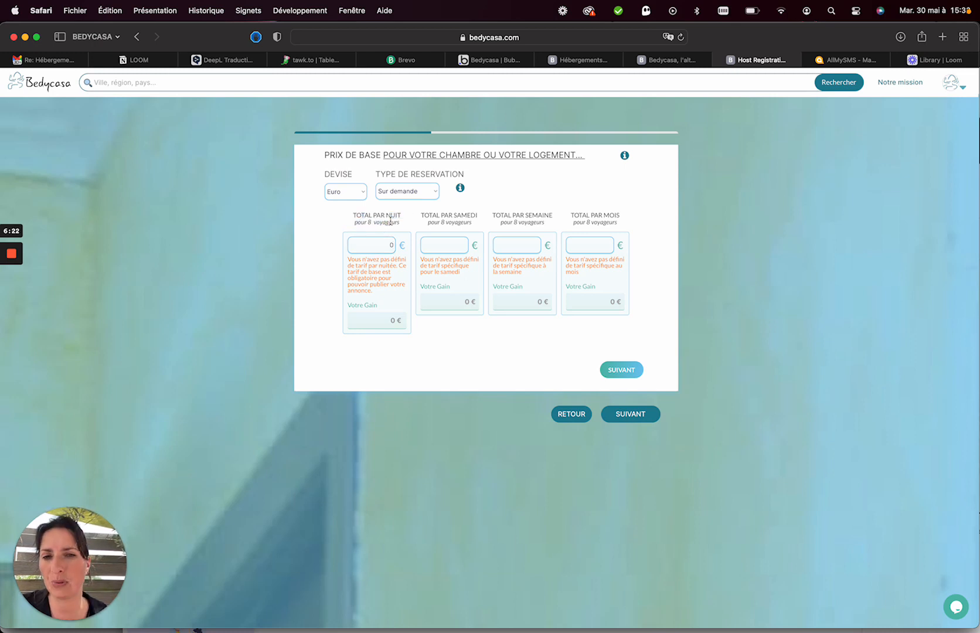
{"action": "left_click", "coordinate": [365, 251]}
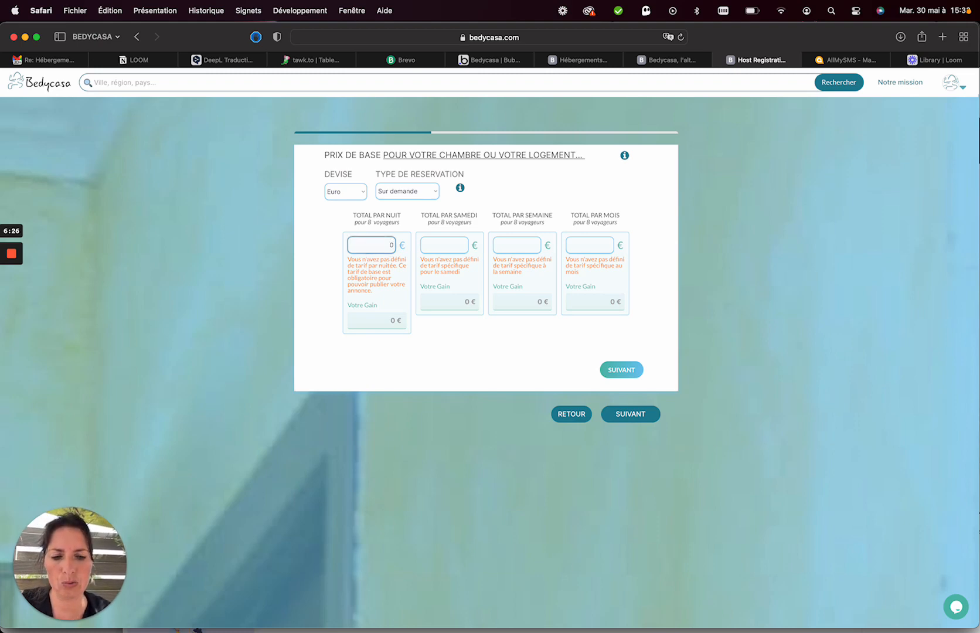
Enter 120 € per night and check the resulting 110 € nightly earnings.
{"action": "type", "text": "120"}
{"action": "left_click", "coordinate": [422, 258]}
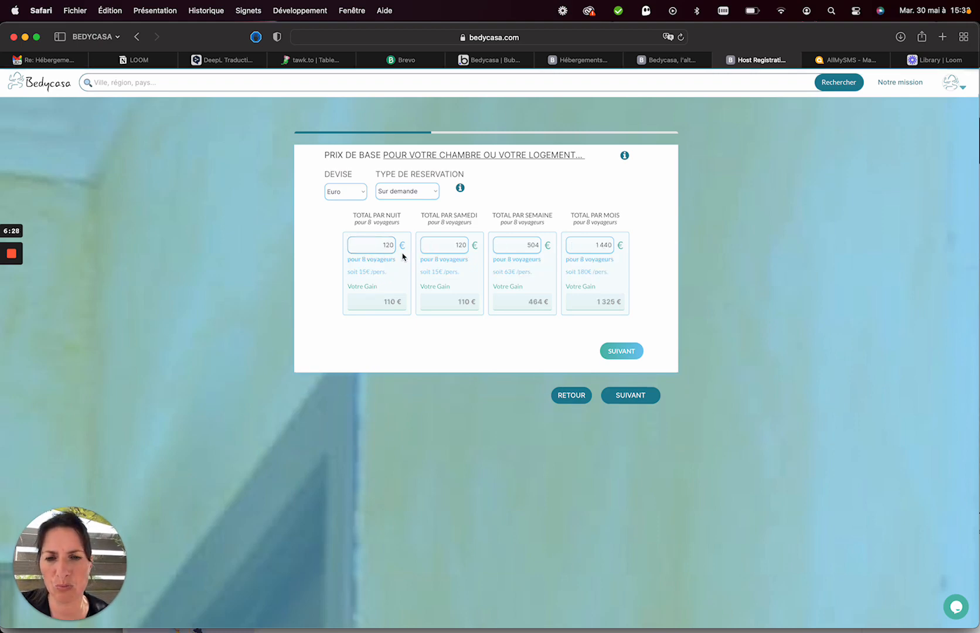
{"action": "left_click", "coordinate": [394, 246]}
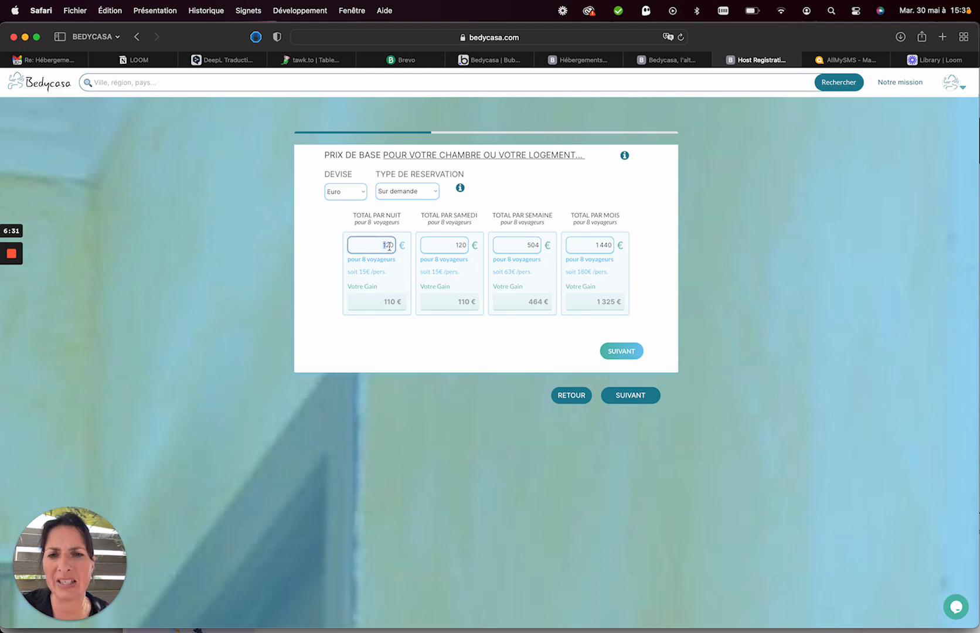
{"action": "double_click", "coordinate": [394, 247]}
{"action": "left_click", "coordinate": [390, 246]}
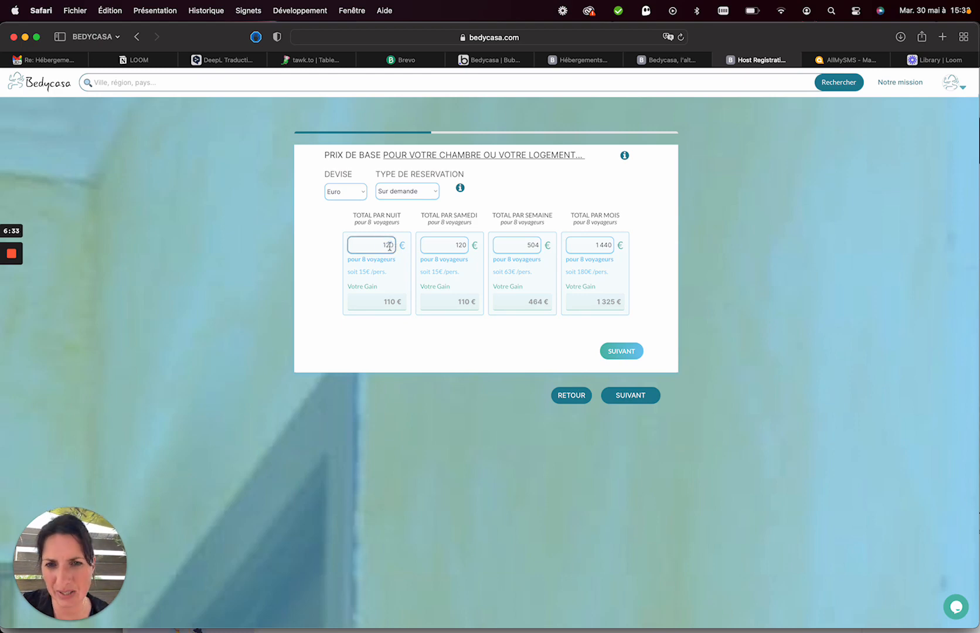
{"action": "left_click_drag", "start_coordinate": [384, 303], "coordinate": [400, 302]}
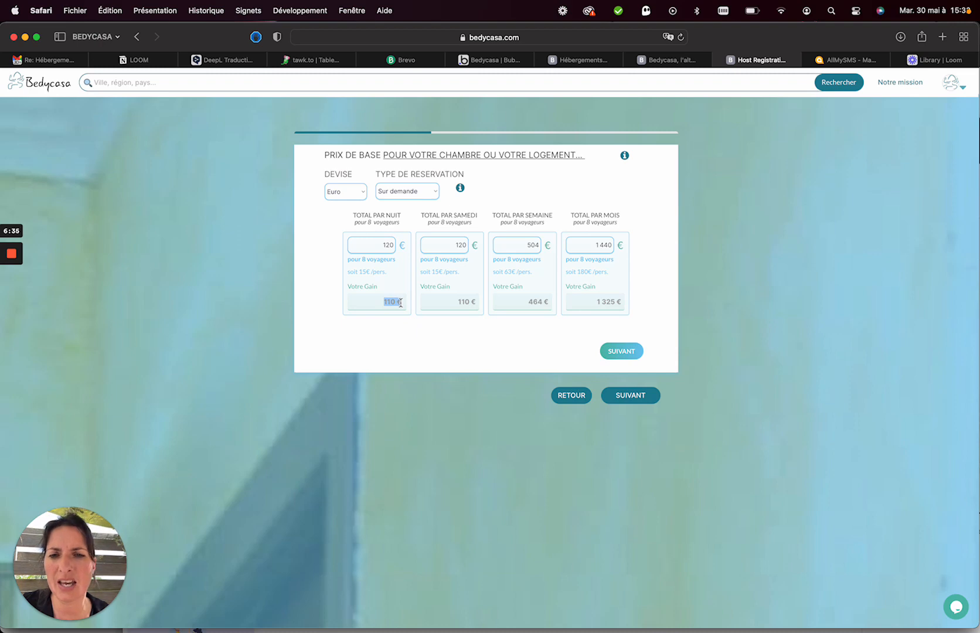
{"action": "left_click", "coordinate": [389, 306]}
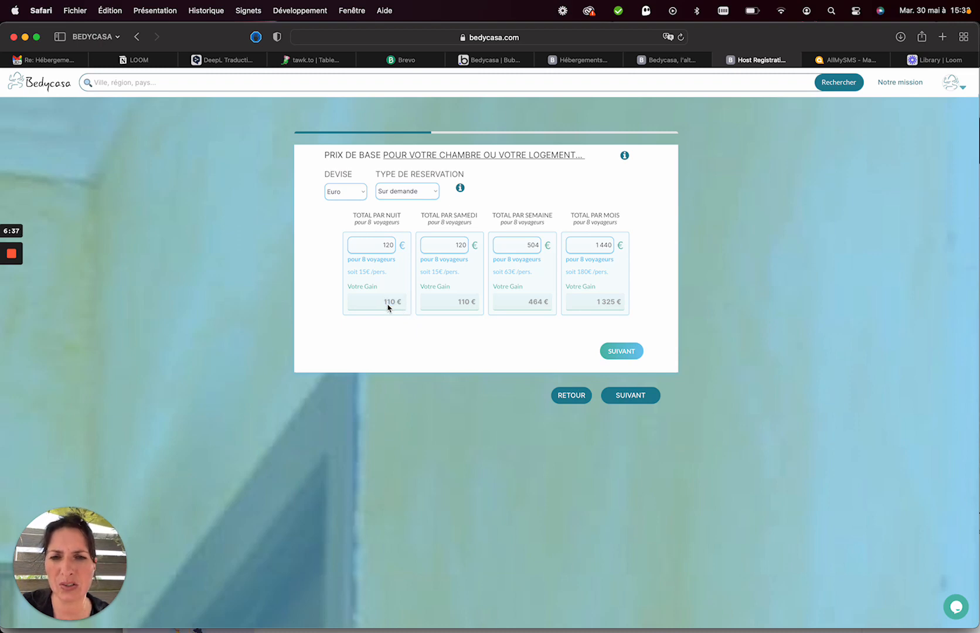
{"action": "left_click_drag", "start_coordinate": [384, 304], "coordinate": [399, 305]}
Clear the Total par samedi and the 1440 Total par mois values.
{"action": "double_click", "coordinate": [443, 252]}
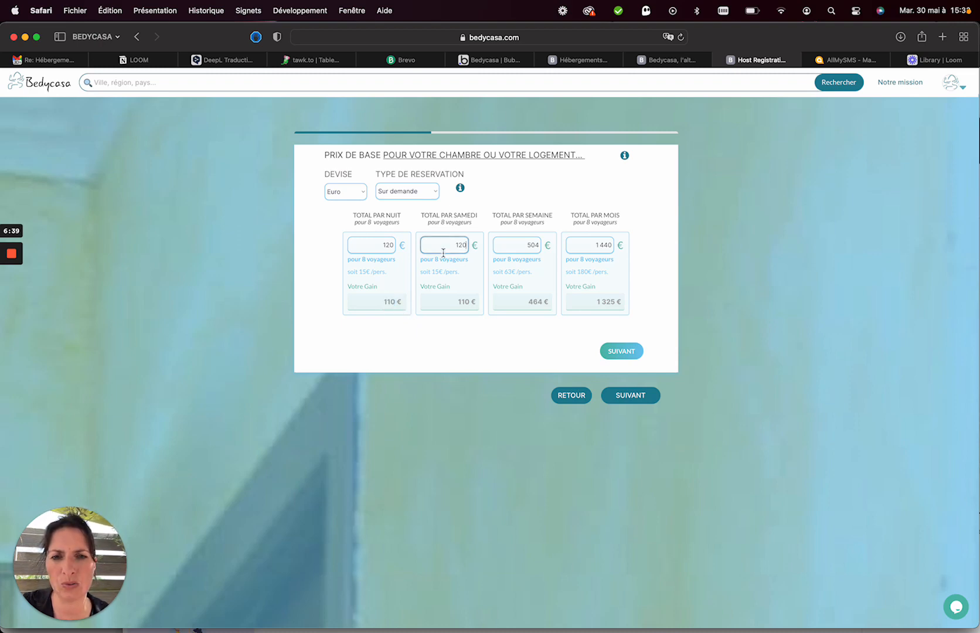
{"action": "key", "text": "BackSpace"}
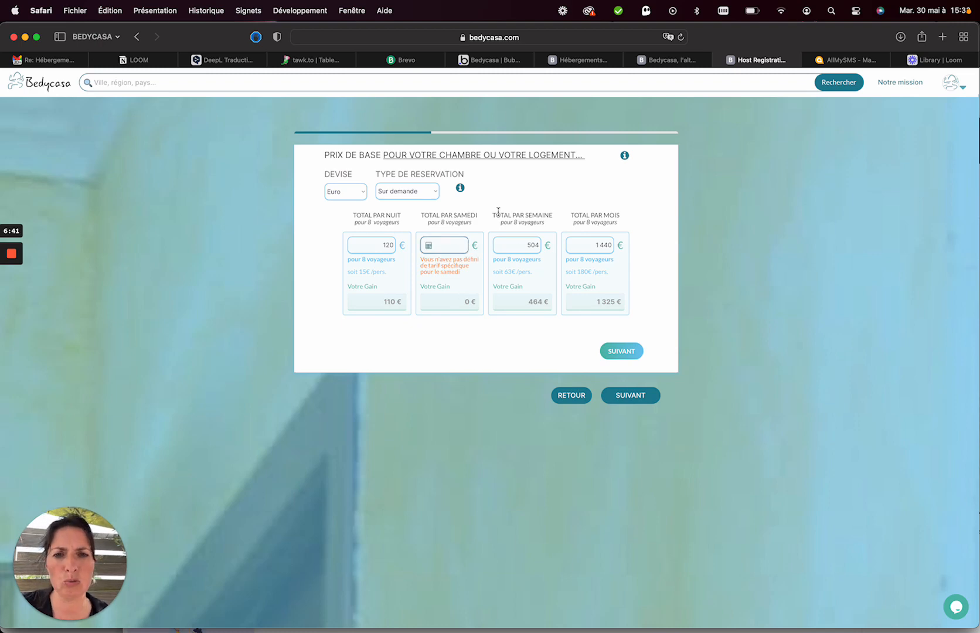
{"action": "double_click", "coordinate": [589, 250]}
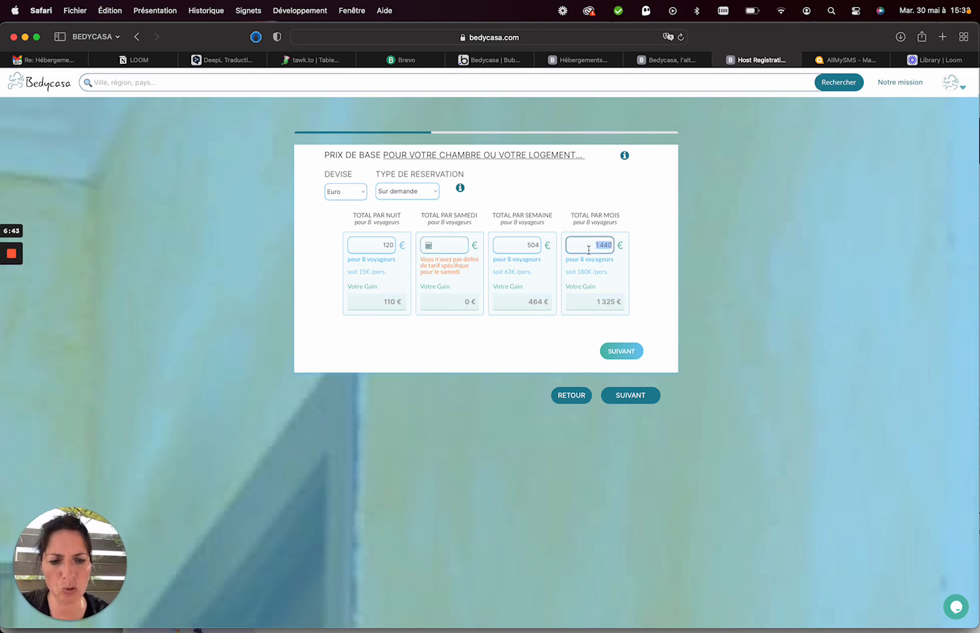
{"action": "key", "text": "BackSpace"}
{"action": "left_click", "coordinate": [598, 209]}
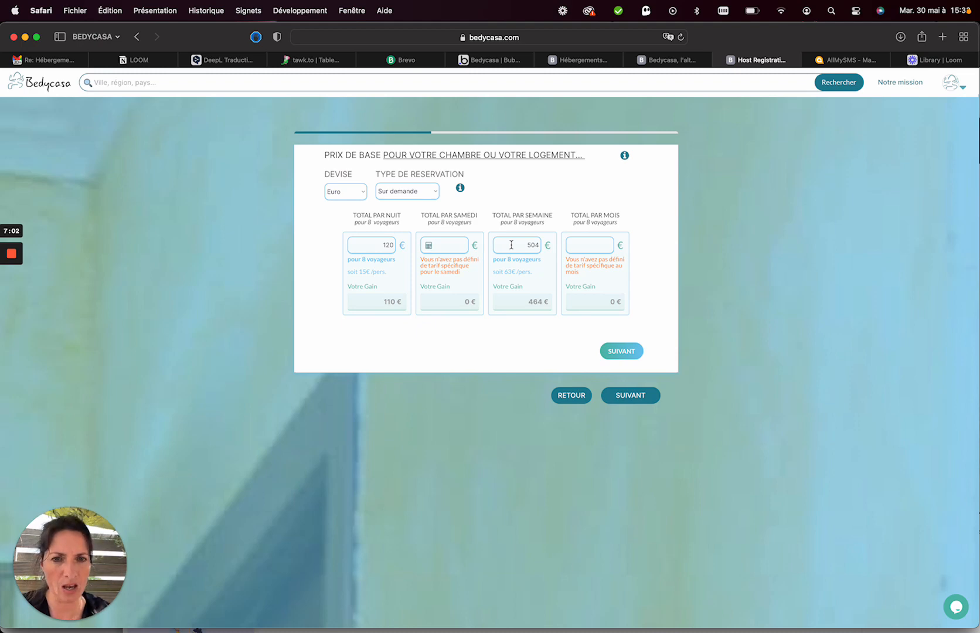
Set Total par semaine to 600 € and continue to traveller-based pricing.
{"action": "key", "text": "super+a"}
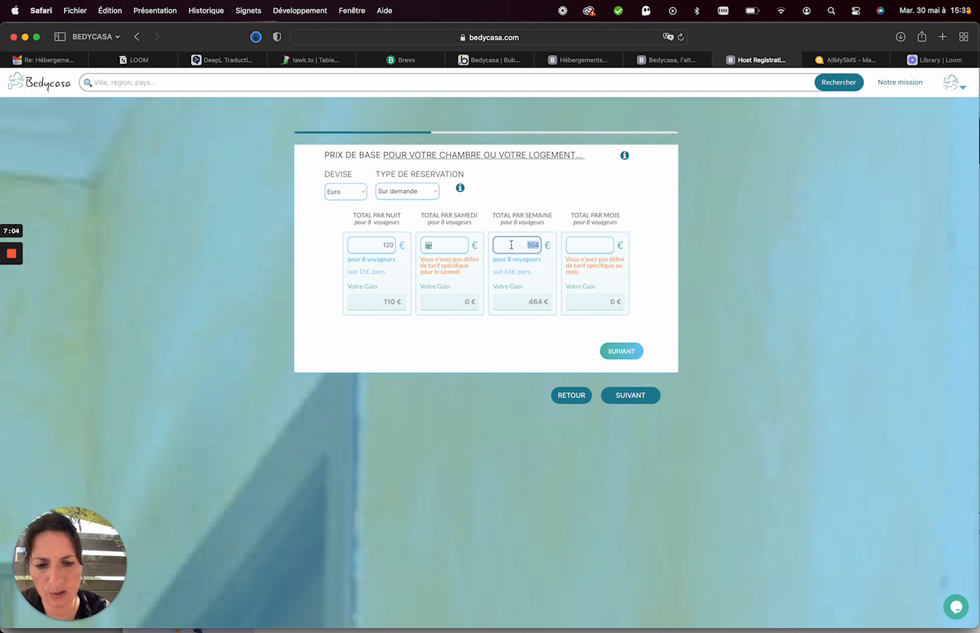
{"action": "type", "text": "6"}
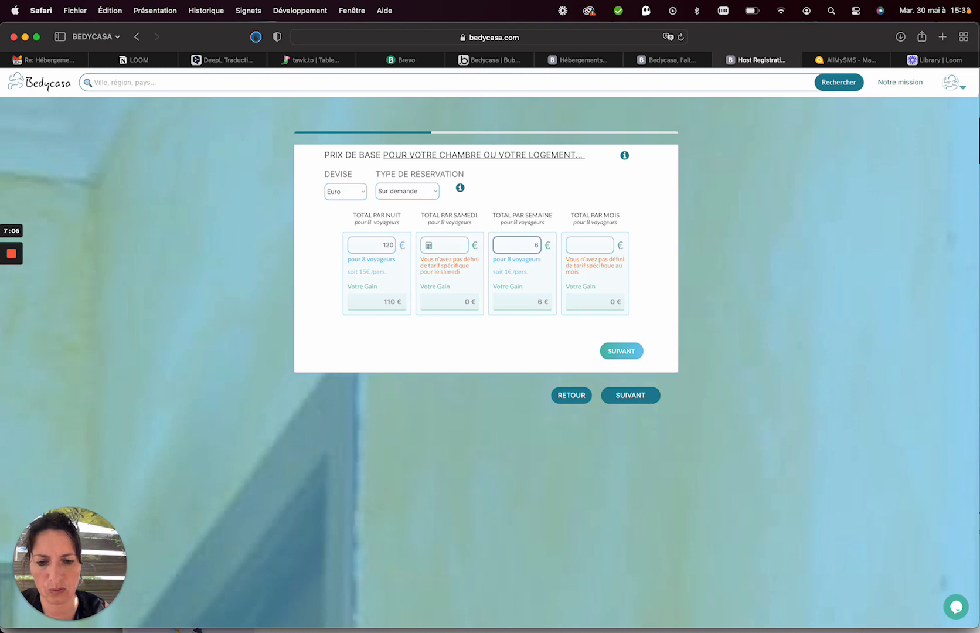
{"action": "type", "text": "00"}
{"action": "left_click", "coordinate": [532, 332]}
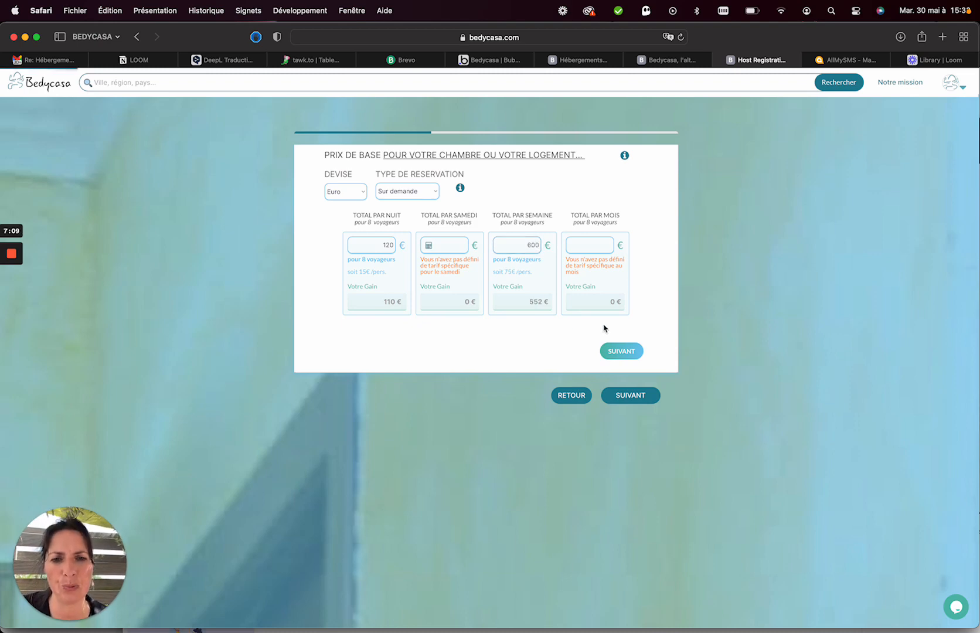
{"action": "left_click", "coordinate": [623, 352]}
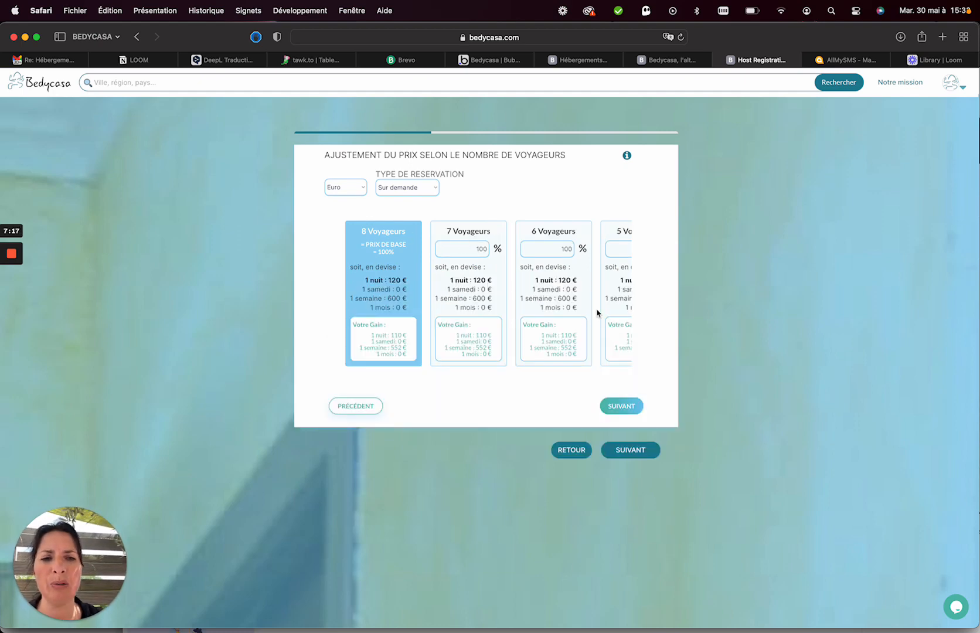
Set the 4 Voyageurs price to 80 % of the base rate.
{"action": "scroll", "coordinate": [606, 292], "scroll_direction": "right", "scroll_amount": 3}
{"action": "scroll", "coordinate": [606, 291], "scroll_direction": "left", "scroll_amount": 3}
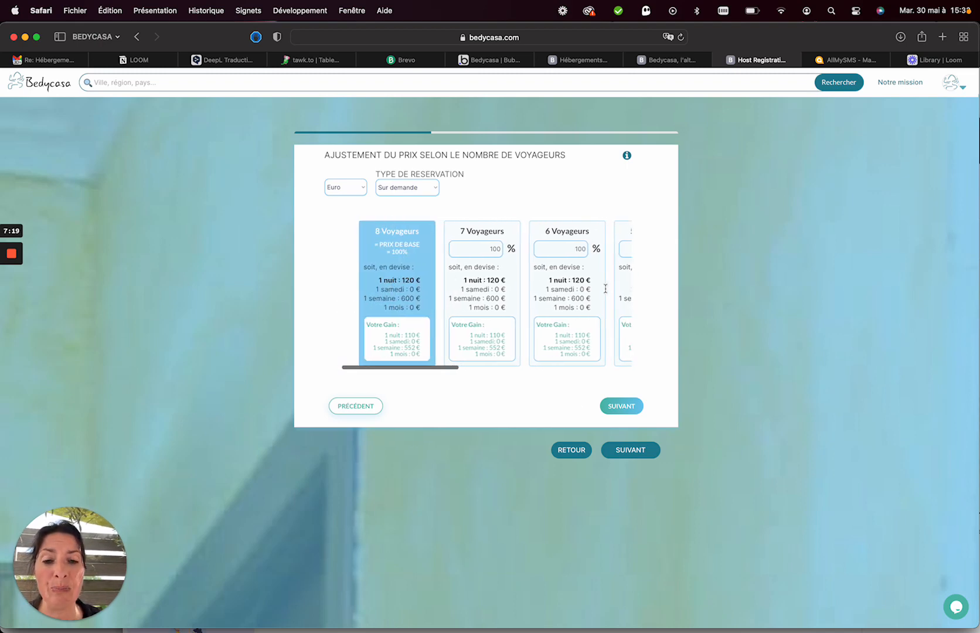
{"action": "scroll", "coordinate": [606, 291], "scroll_direction": "right", "scroll_amount": 2}
{"action": "scroll", "coordinate": [606, 289], "scroll_direction": "right", "scroll_amount": 2}
{"action": "double_click", "coordinate": [564, 247]}
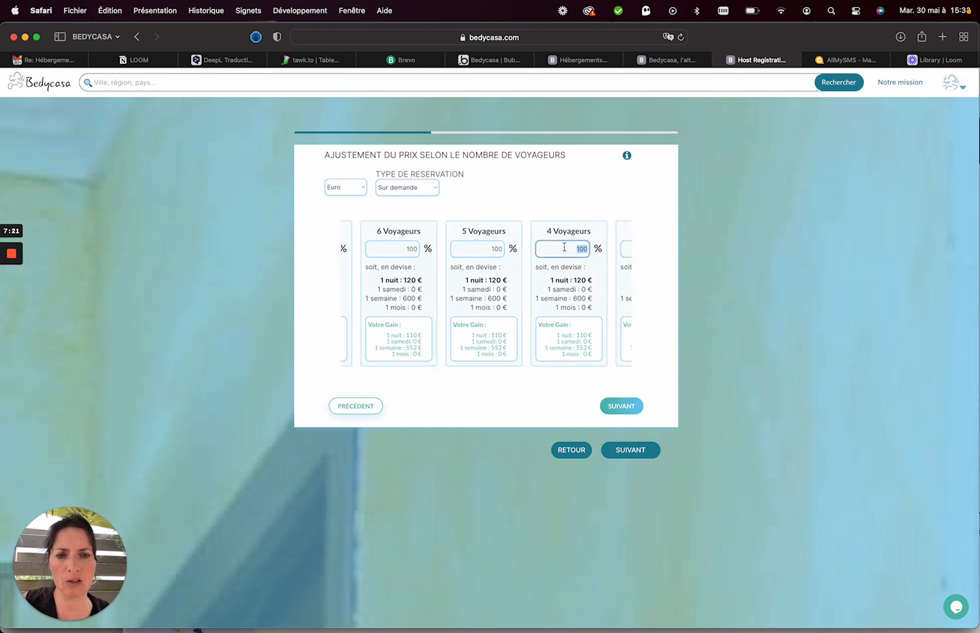
{"action": "type", "text": "80"}
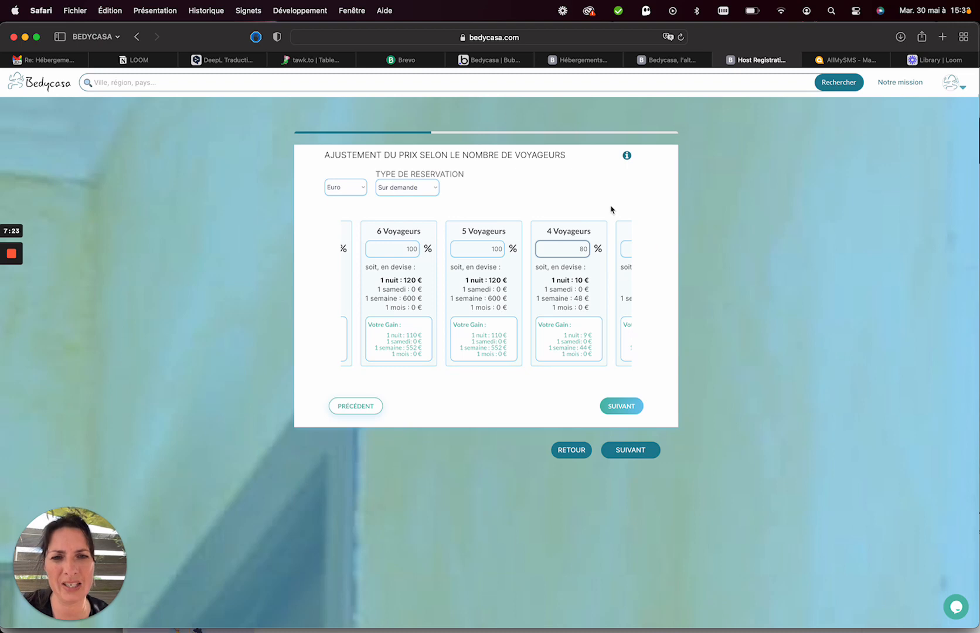
{"action": "left_click", "coordinate": [603, 222]}
{"action": "scroll", "coordinate": [597, 307], "scroll_direction": "right", "scroll_amount": 2}
Set the 1–2 traveller price to 70 % (84 € per night) and review the cards.
{"action": "double_click", "coordinate": [535, 245]}
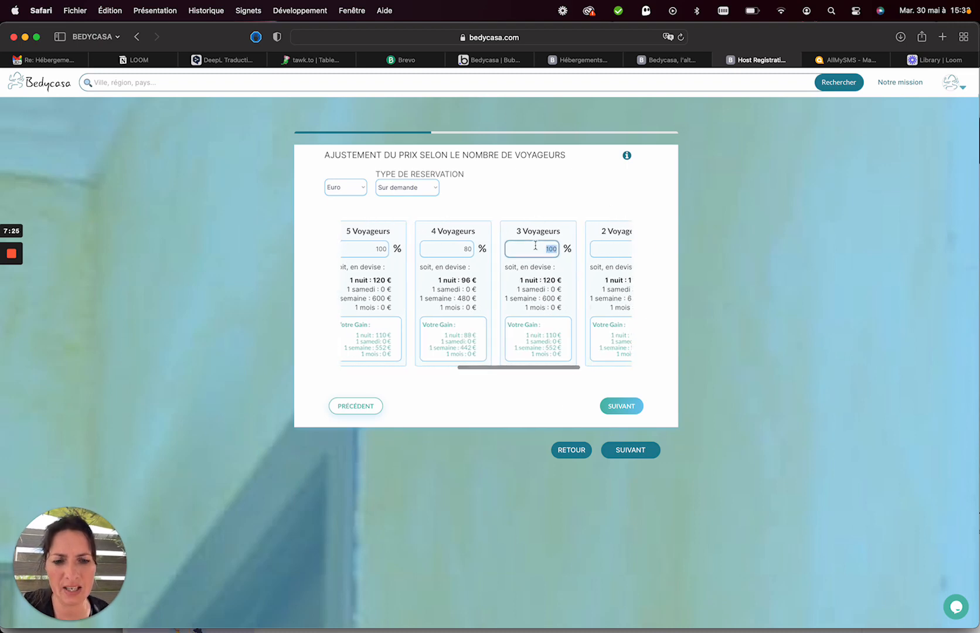
{"action": "type", "text": "80"}
{"action": "scroll", "coordinate": [534, 245], "scroll_direction": "right", "scroll_amount": 2}
{"action": "double_click", "coordinate": [552, 249]}
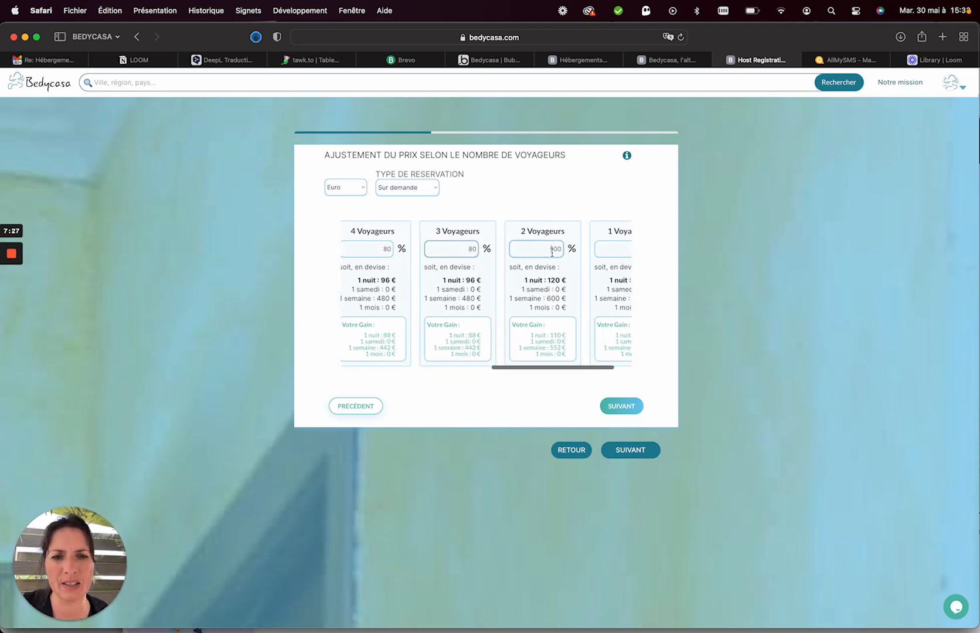
{"action": "type", "text": "7"}
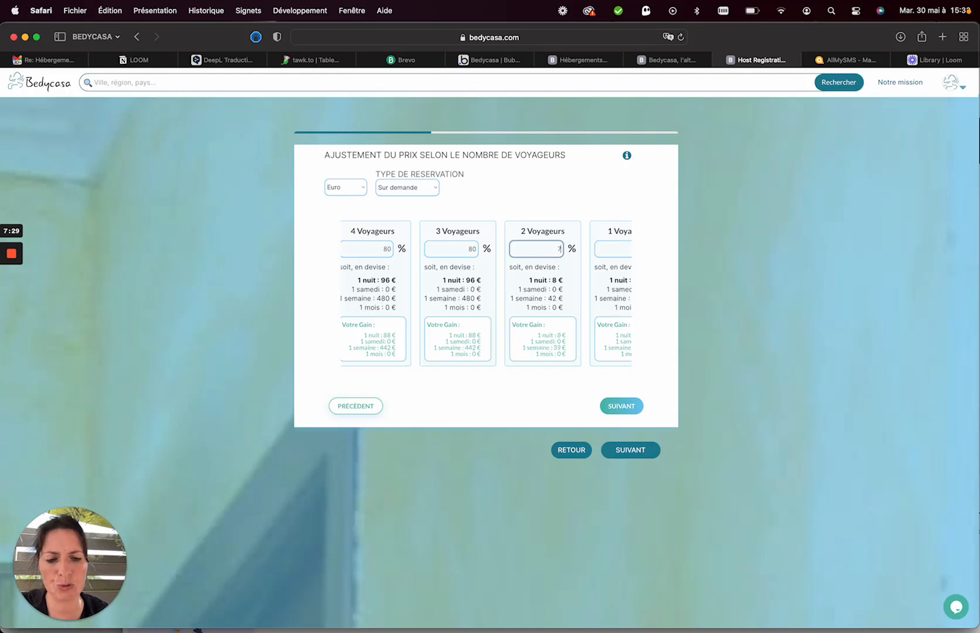
{"action": "type", "text": "0"}
{"action": "double_click", "coordinate": [613, 248]}
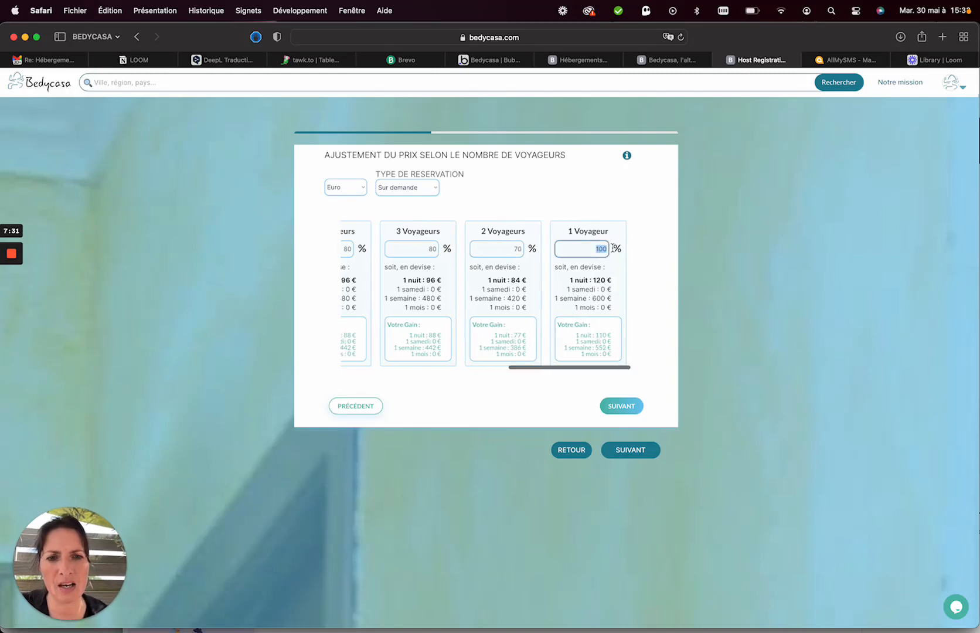
{"action": "scroll", "coordinate": [614, 251], "scroll_direction": "right", "scroll_amount": 1}
{"action": "type", "text": "70"}
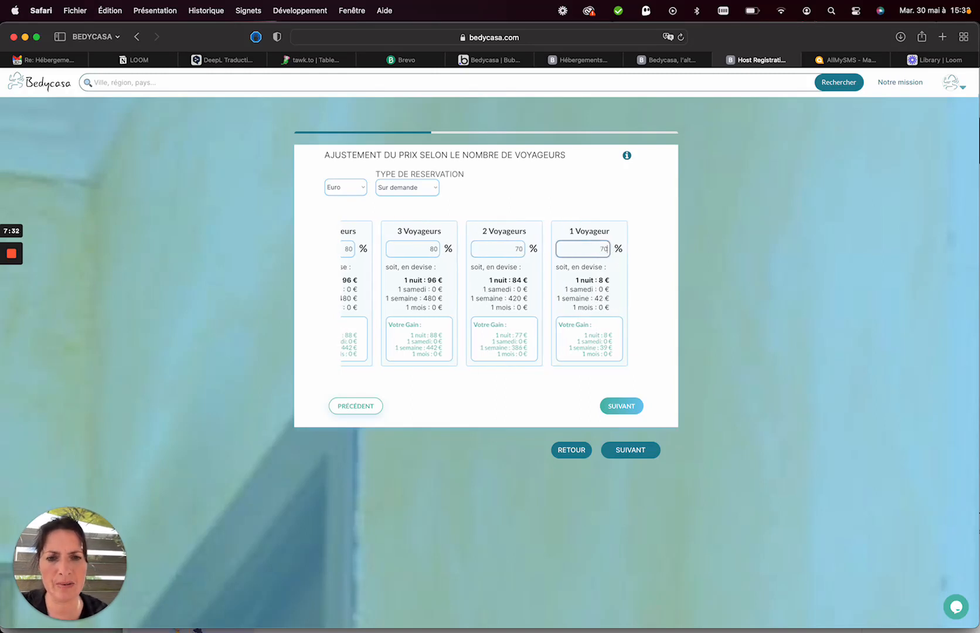
{"action": "left_click", "coordinate": [570, 212]}
{"action": "scroll", "coordinate": [596, 295], "scroll_direction": "left", "scroll_amount": 3}
{"action": "scroll", "coordinate": [596, 295], "scroll_direction": "left", "scroll_amount": 3}
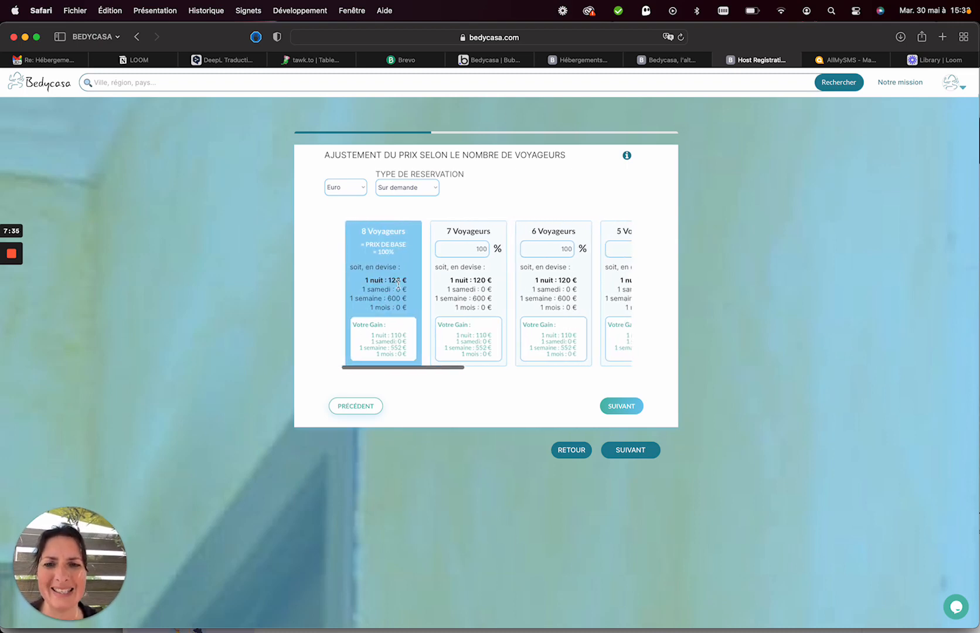
{"action": "scroll", "coordinate": [553, 280], "scroll_direction": "right", "scroll_amount": 5}
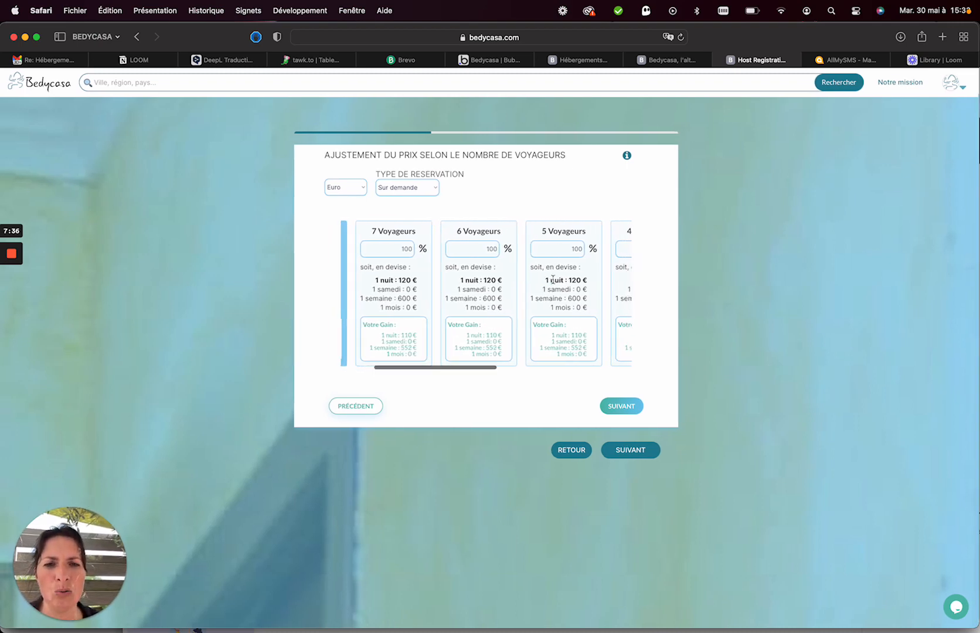
{"action": "scroll", "coordinate": [553, 279], "scroll_direction": "right", "scroll_amount": 1}
{"action": "scroll", "coordinate": [503, 280], "scroll_direction": "right", "scroll_amount": 4}
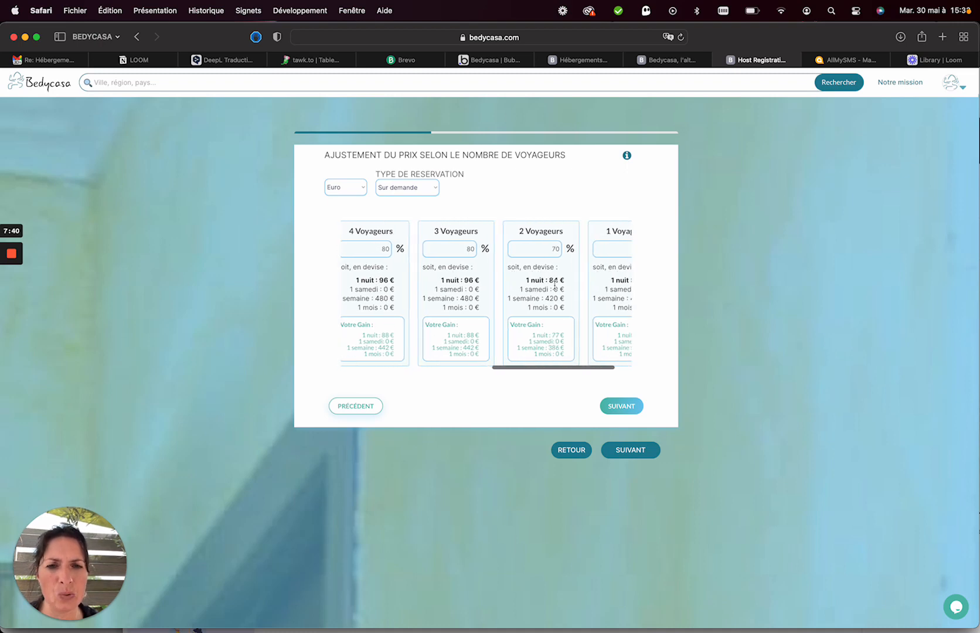
{"action": "scroll", "coordinate": [554, 244], "scroll_direction": "right", "scroll_amount": 3}
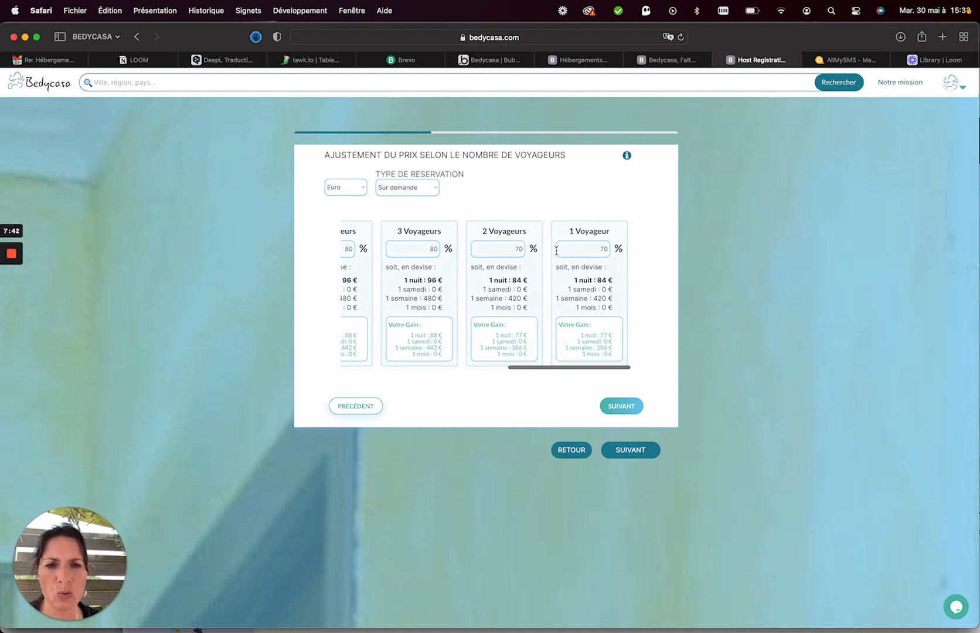
Skip the per-period price adjustments and reach step 6, Chambre et couchage.
{"action": "left_click", "coordinate": [614, 410]}
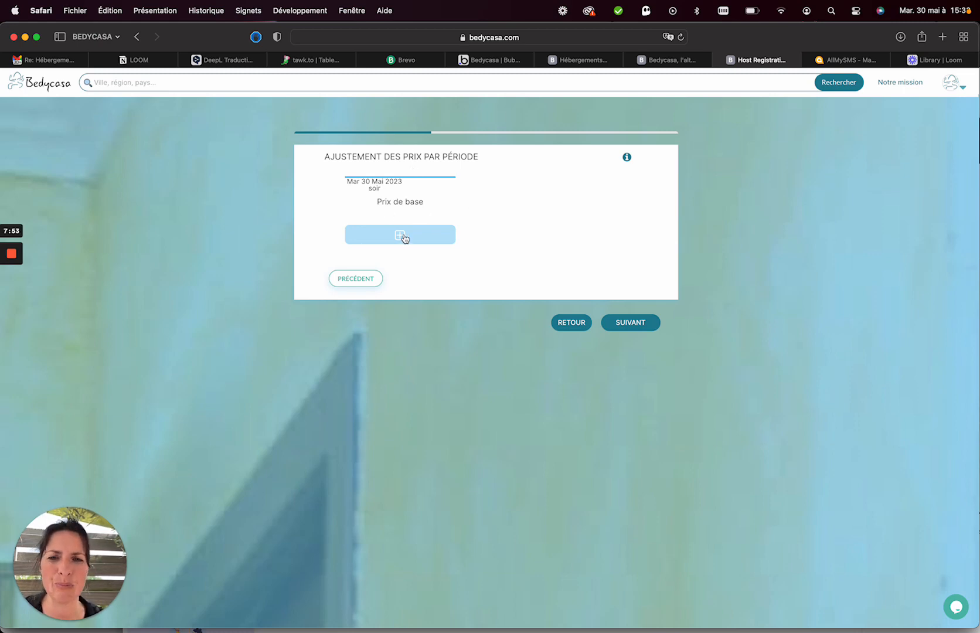
{"action": "left_click", "coordinate": [634, 328]}
{"action": "left_click", "coordinate": [457, 196]}
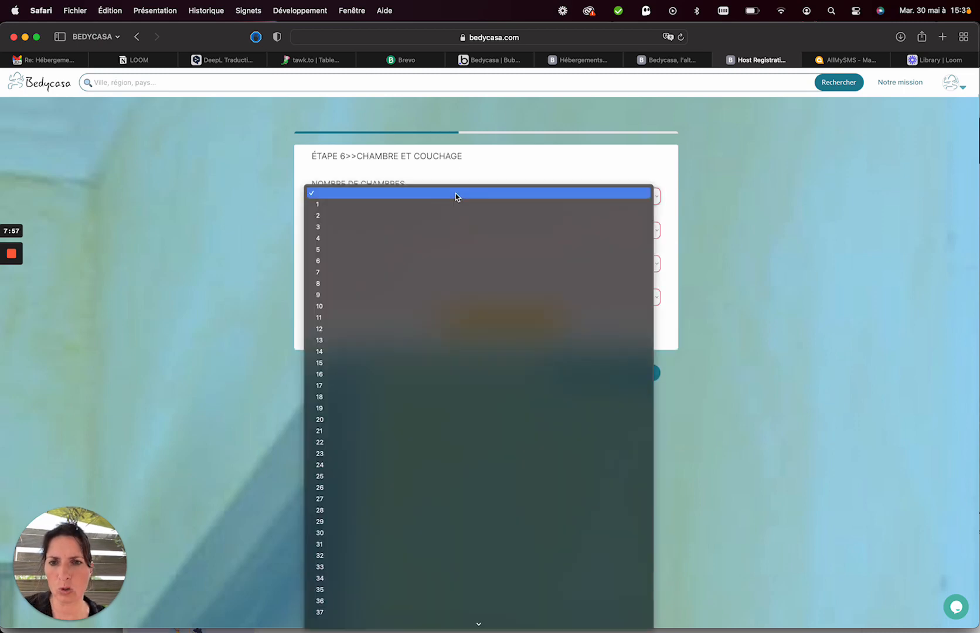
Record 4 bedrooms, 100 surface area, a Privée bathroom and Privé toilets.
{"action": "left_click", "coordinate": [402, 239]}
{"action": "left_click", "coordinate": [387, 230]}
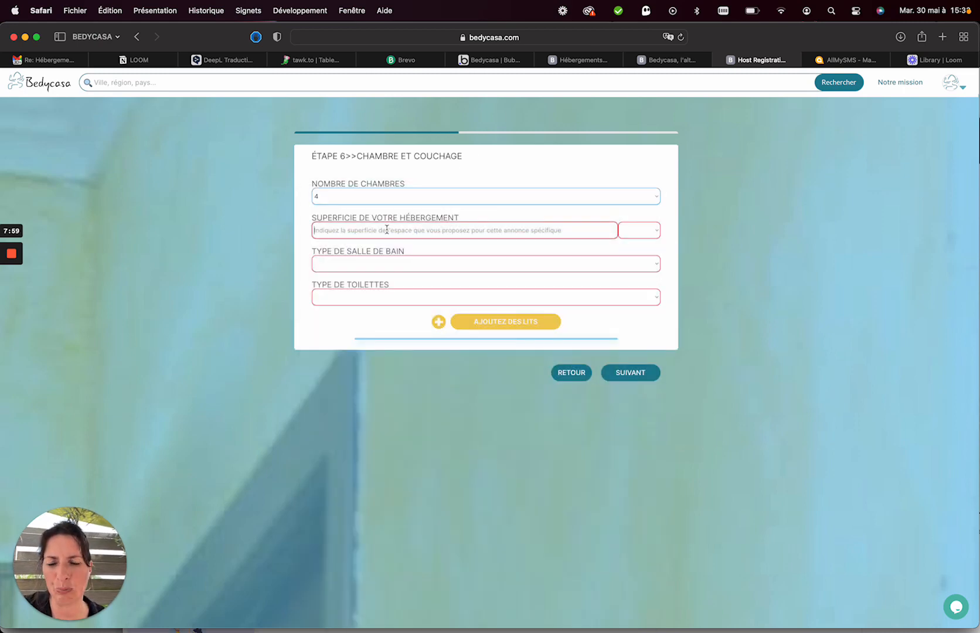
{"action": "type", "text": "100"}
{"action": "left_click", "coordinate": [373, 265]}
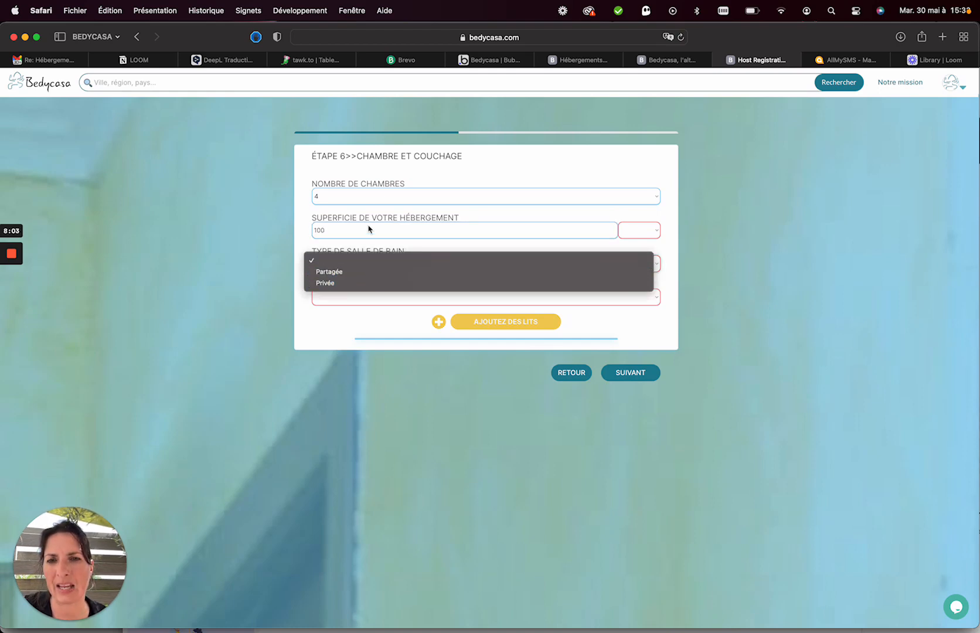
{"action": "left_click", "coordinate": [381, 200]}
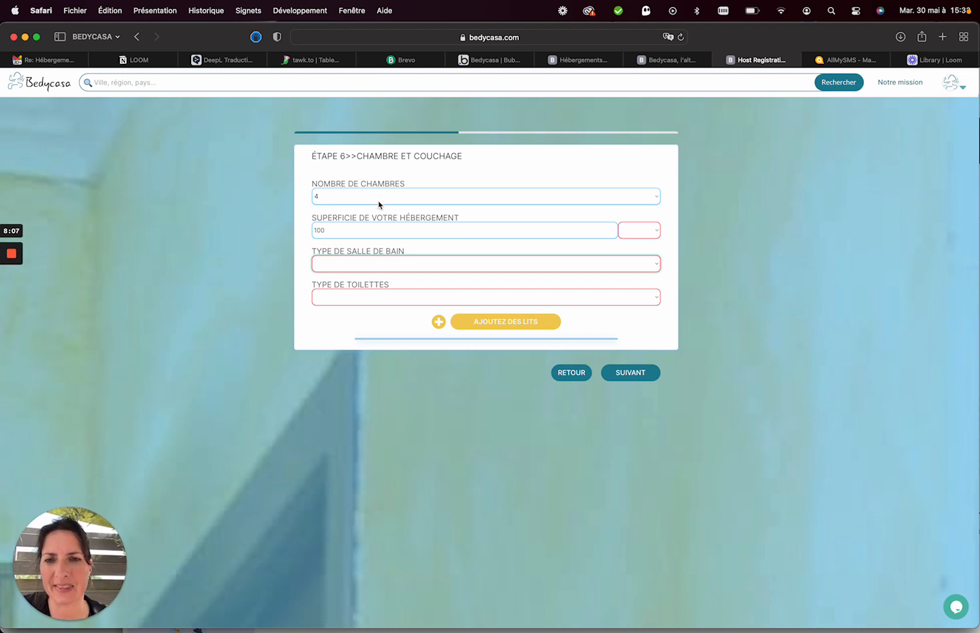
{"action": "left_click", "coordinate": [351, 265]}
{"action": "left_click", "coordinate": [342, 282]}
{"action": "left_click", "coordinate": [344, 298]}
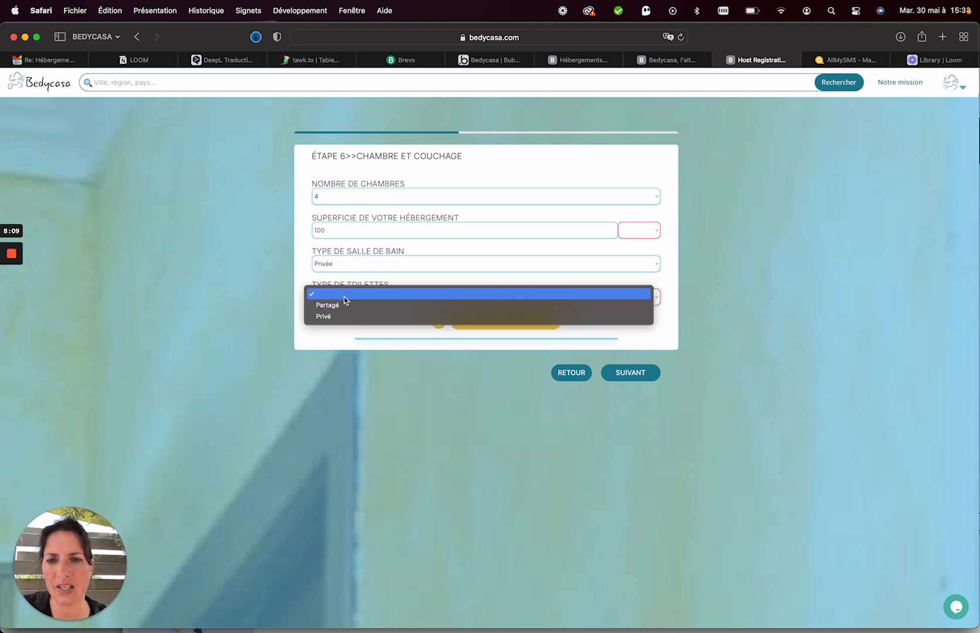
{"action": "left_click", "coordinate": [341, 318]}
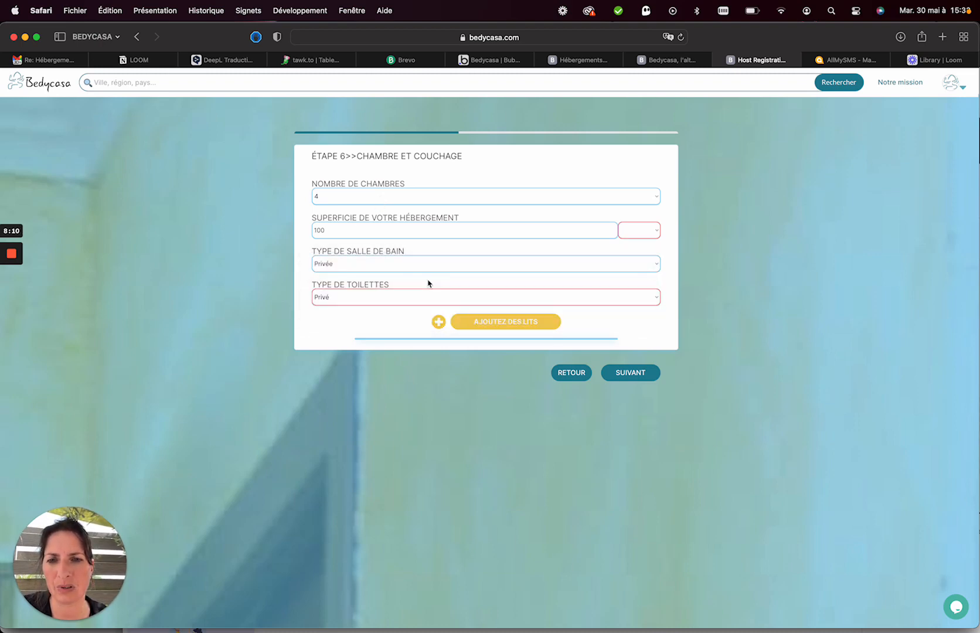
{"action": "left_click", "coordinate": [518, 322]}
Add a Lit Double for 2 people sized 160×200 cm.
{"action": "left_click", "coordinate": [410, 242]}
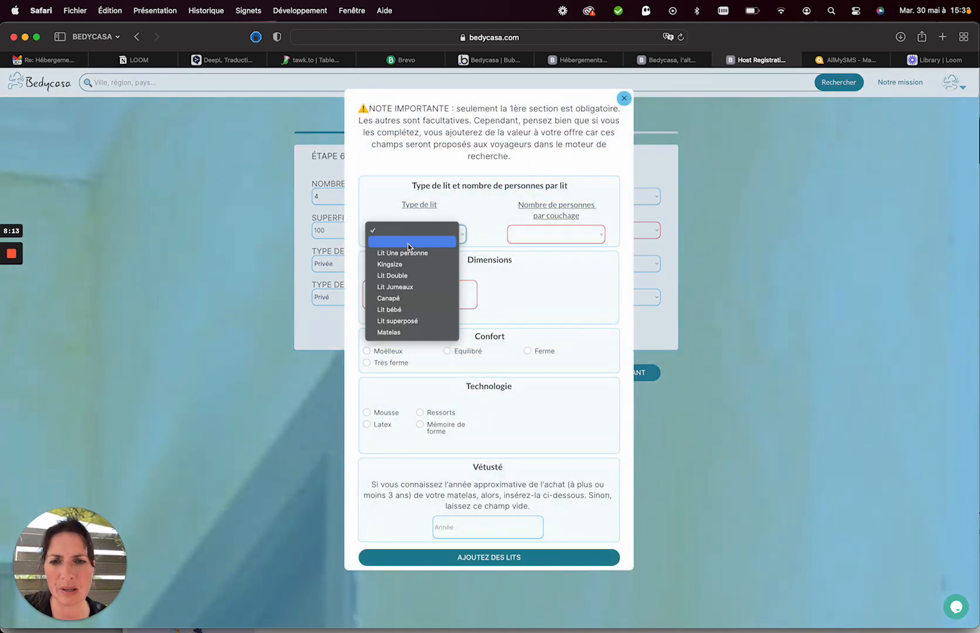
{"action": "left_click", "coordinate": [408, 277]}
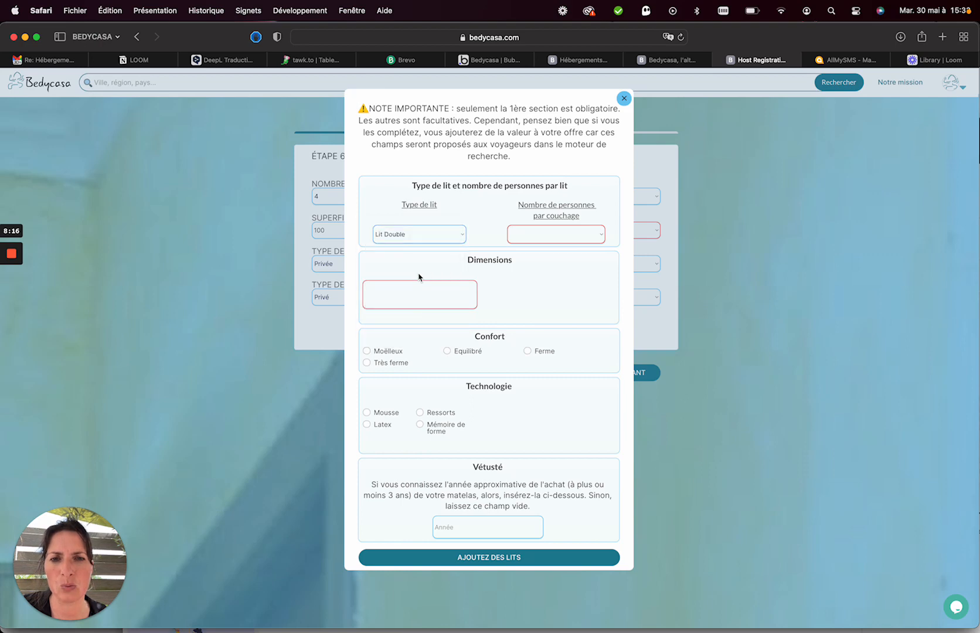
{"action": "left_click", "coordinate": [520, 234]}
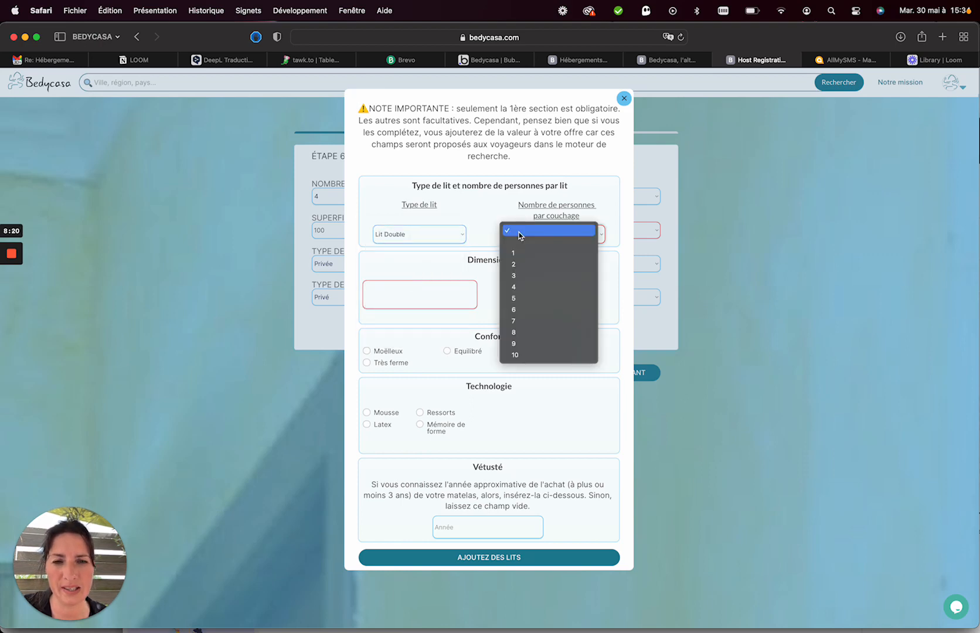
{"action": "left_click", "coordinate": [514, 264]}
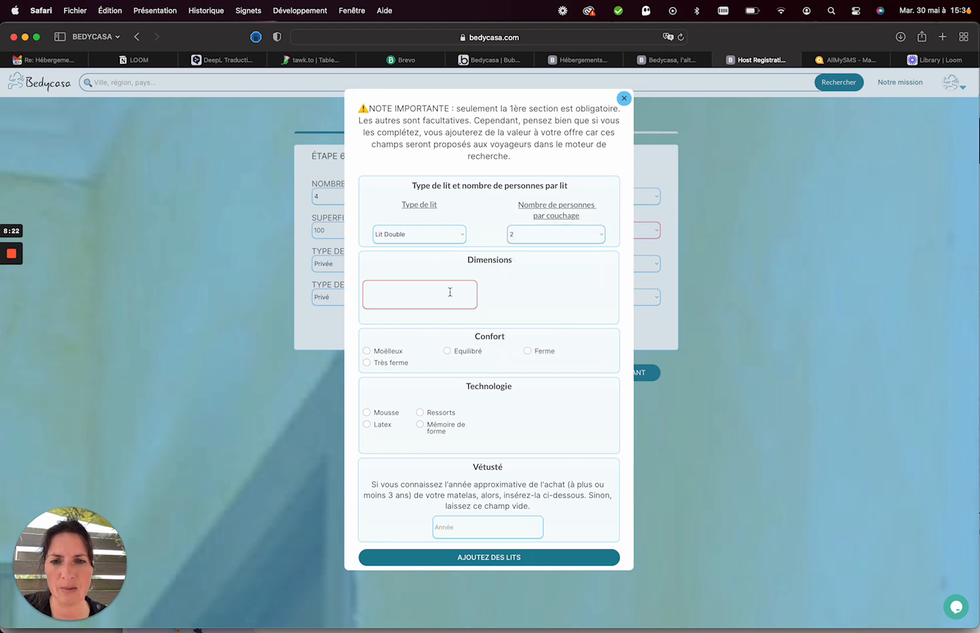
{"action": "left_click", "coordinate": [449, 292]}
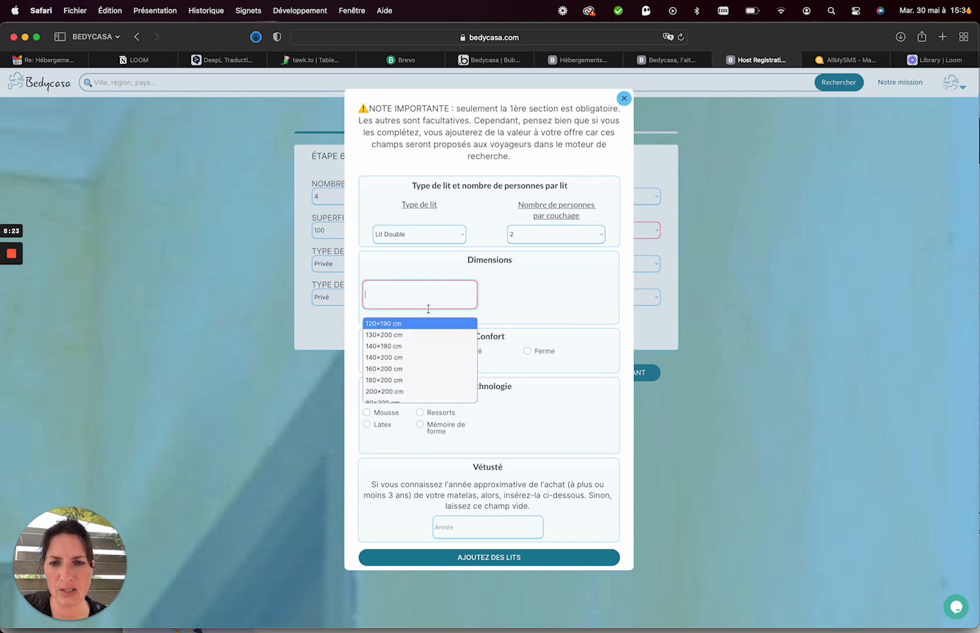
{"action": "left_click", "coordinate": [397, 368]}
{"action": "left_click", "coordinate": [489, 557]}
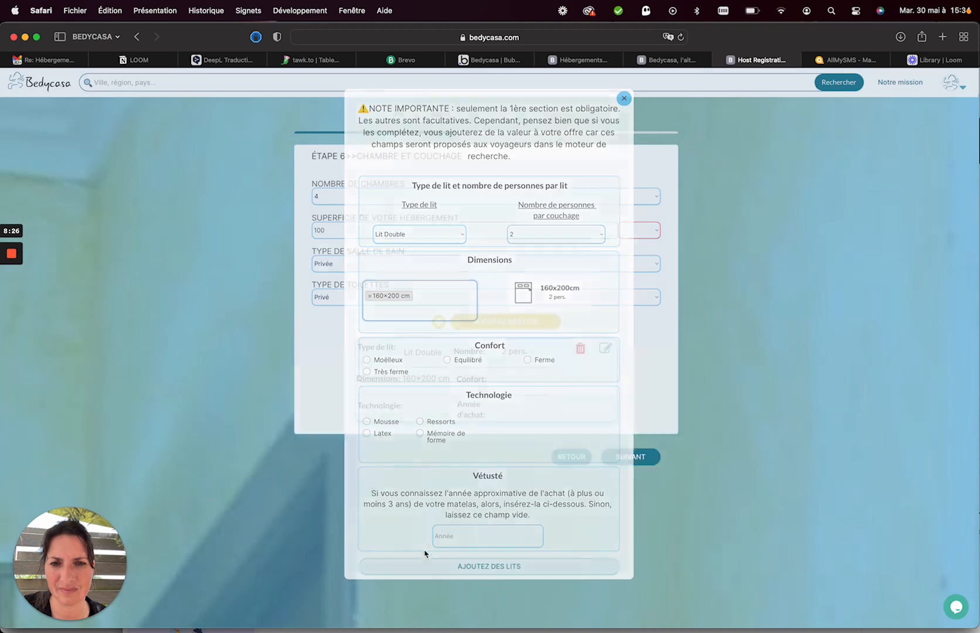
Add a second Lit Double for 2 people sized 140×190 cm.
{"action": "left_click", "coordinate": [497, 324]}
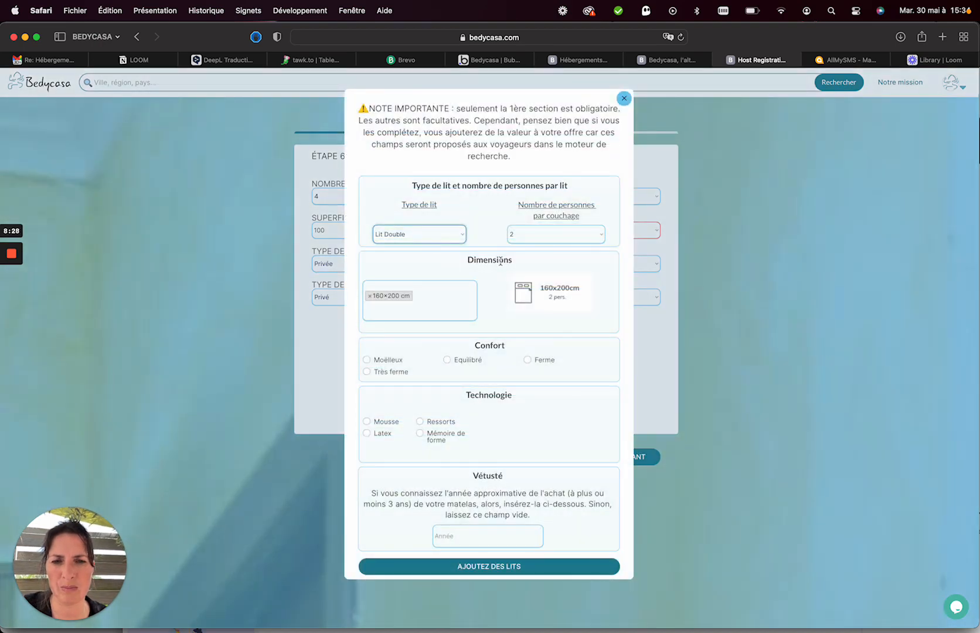
{"action": "left_click", "coordinate": [429, 294]}
{"action": "key", "text": "BackSpace"}
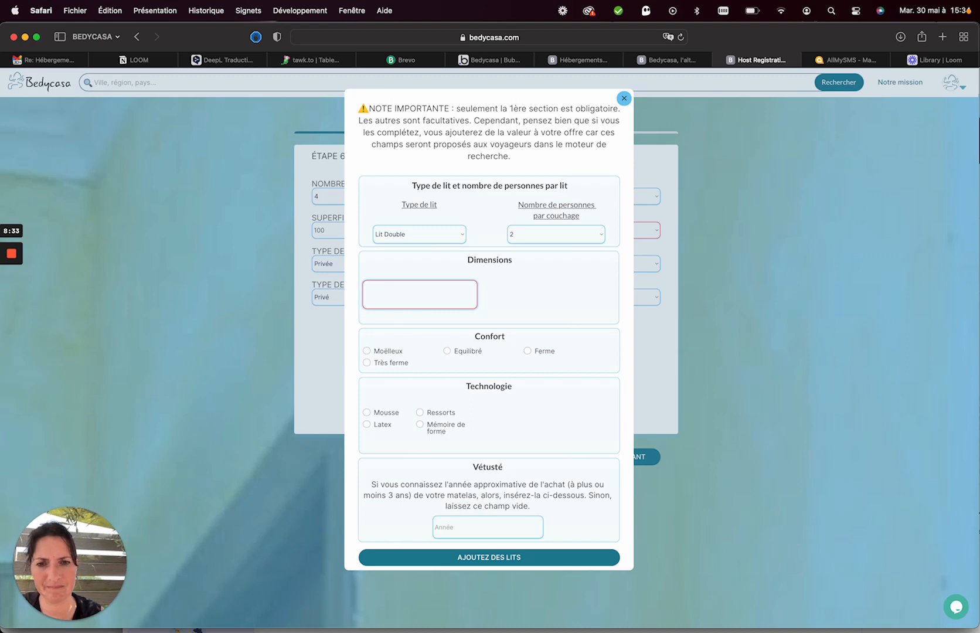
{"action": "left_click", "coordinate": [415, 295]}
{"action": "left_click", "coordinate": [399, 345]}
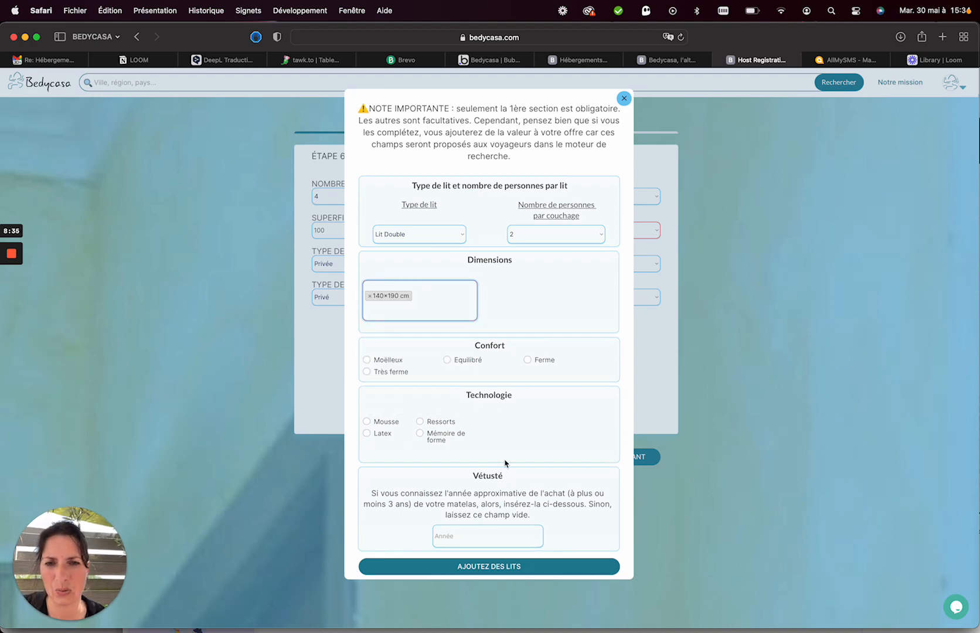
{"action": "left_click", "coordinate": [466, 567]}
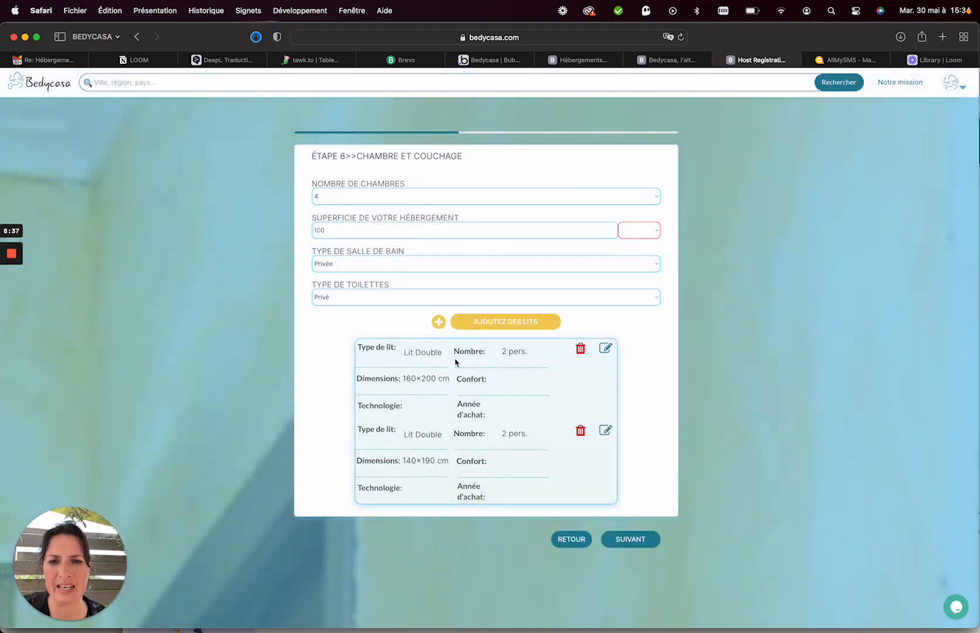
Add a Canapé bed sized 140×190 cm.
{"action": "left_click", "coordinate": [505, 321]}
{"action": "left_click", "coordinate": [410, 235]}
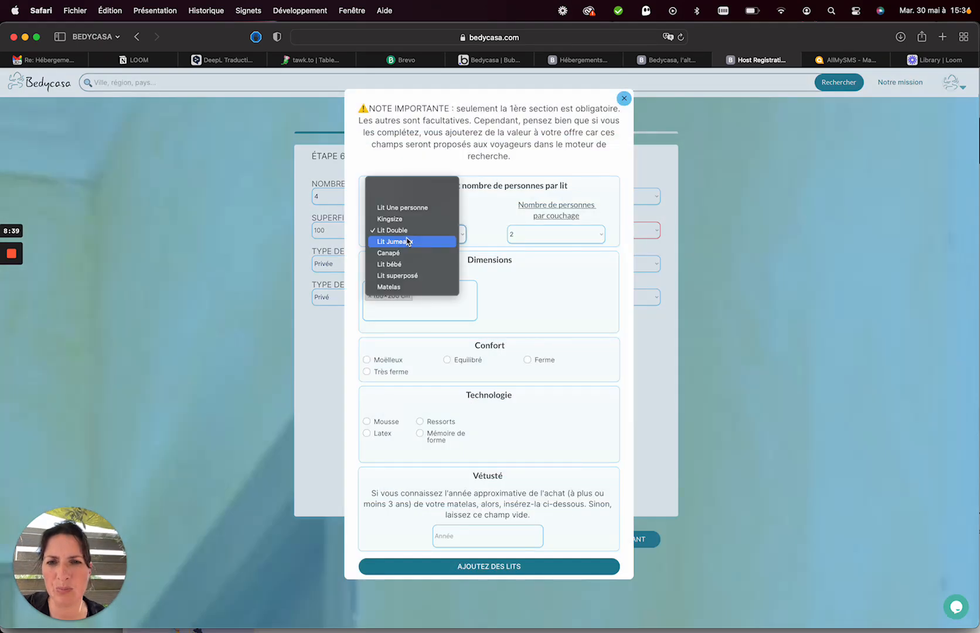
{"action": "left_click", "coordinate": [408, 254]}
{"action": "left_click", "coordinate": [418, 296]}
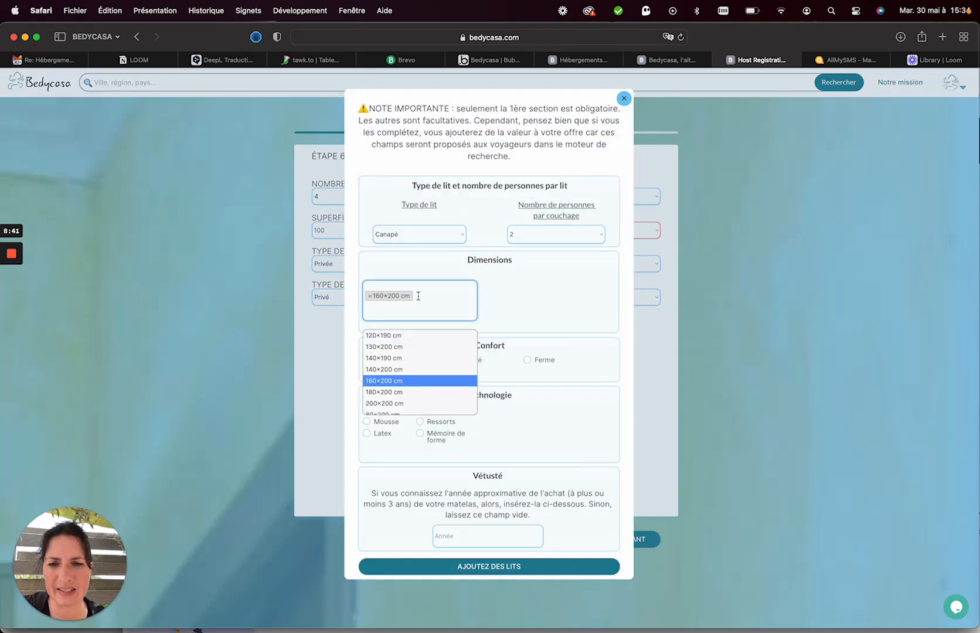
{"action": "left_click", "coordinate": [384, 358]}
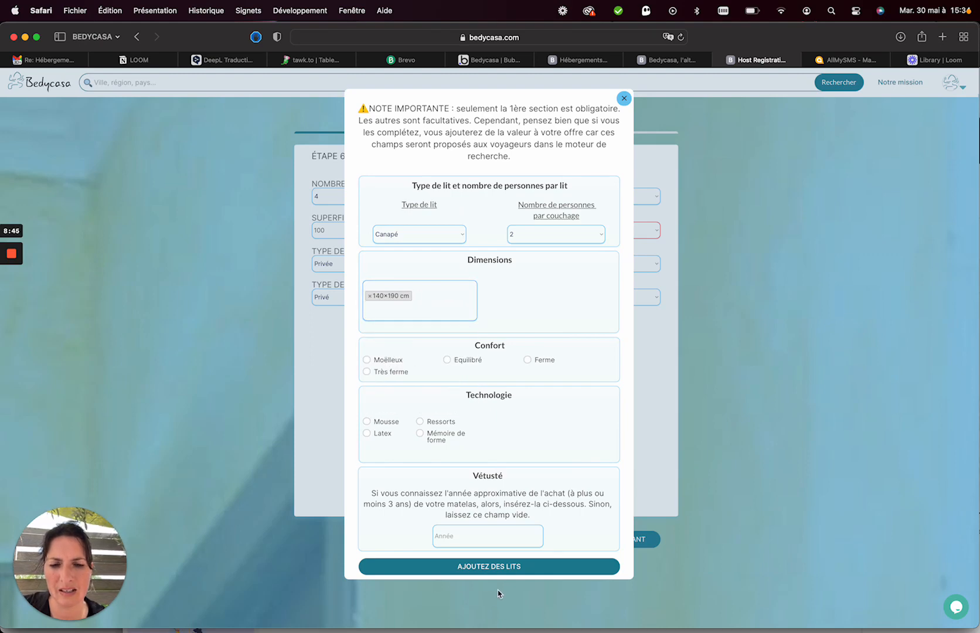
{"action": "left_click", "coordinate": [484, 566]}
Add a Lit Une personne for 1 person sized 90×190 cm.
{"action": "left_click", "coordinate": [503, 322]}
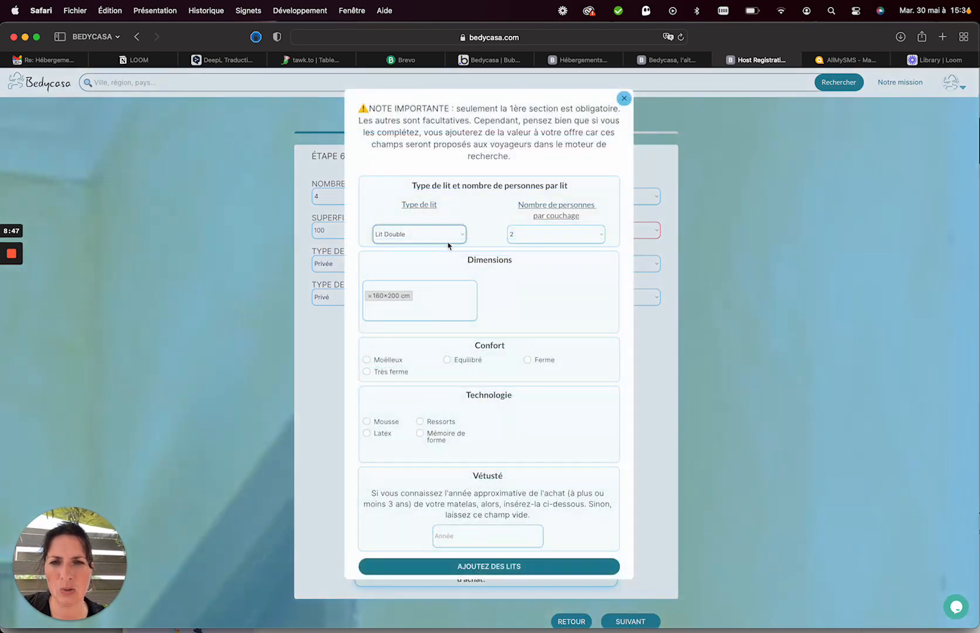
{"action": "left_click", "coordinate": [441, 238]}
{"action": "left_click", "coordinate": [429, 208]}
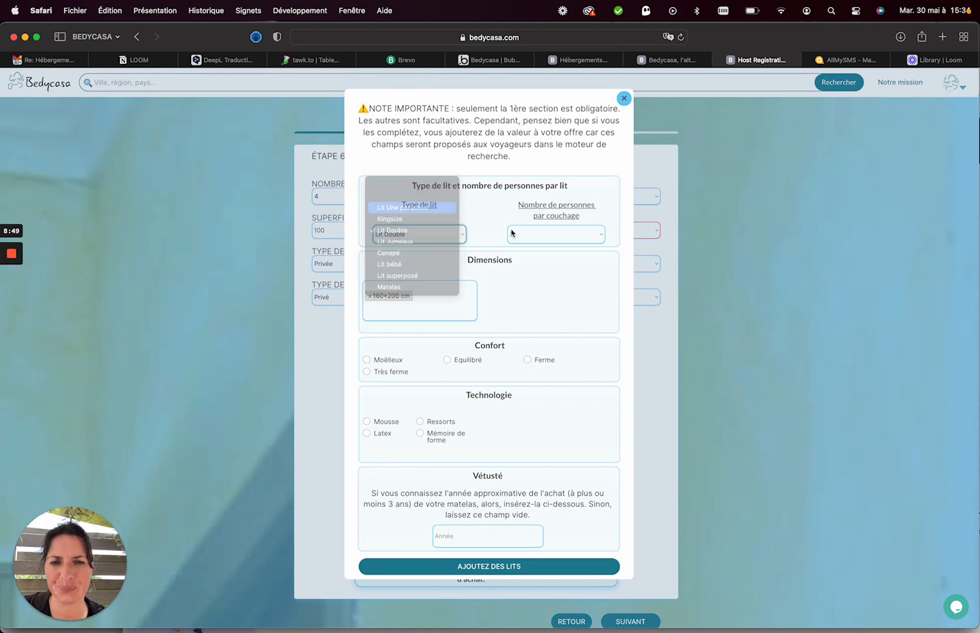
{"action": "left_click", "coordinate": [543, 235]}
{"action": "left_click", "coordinate": [533, 222]}
{"action": "left_click", "coordinate": [437, 292]}
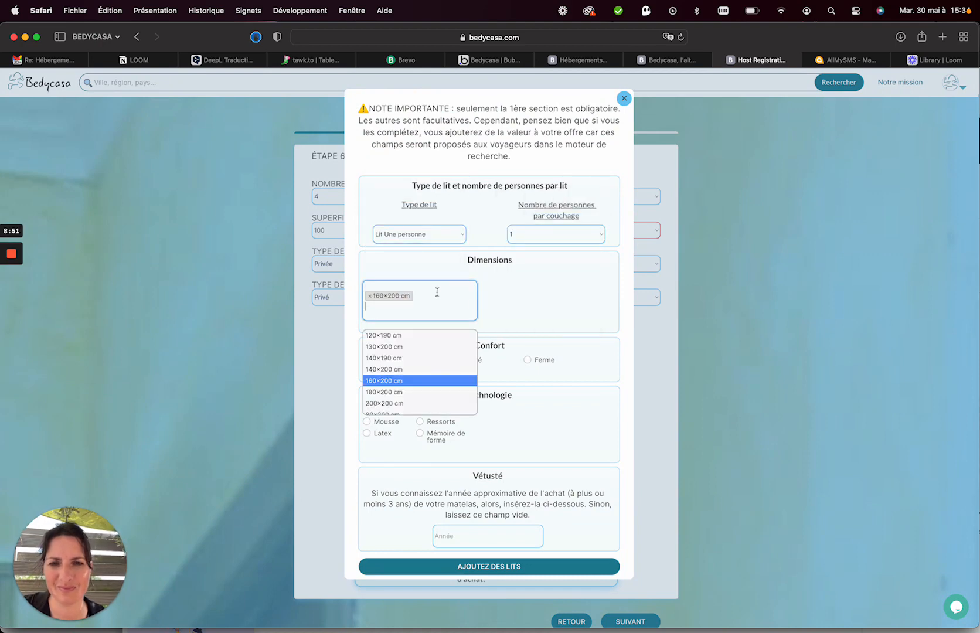
{"action": "key", "text": "BackSpace"}
{"action": "left_click", "coordinate": [396, 295]}
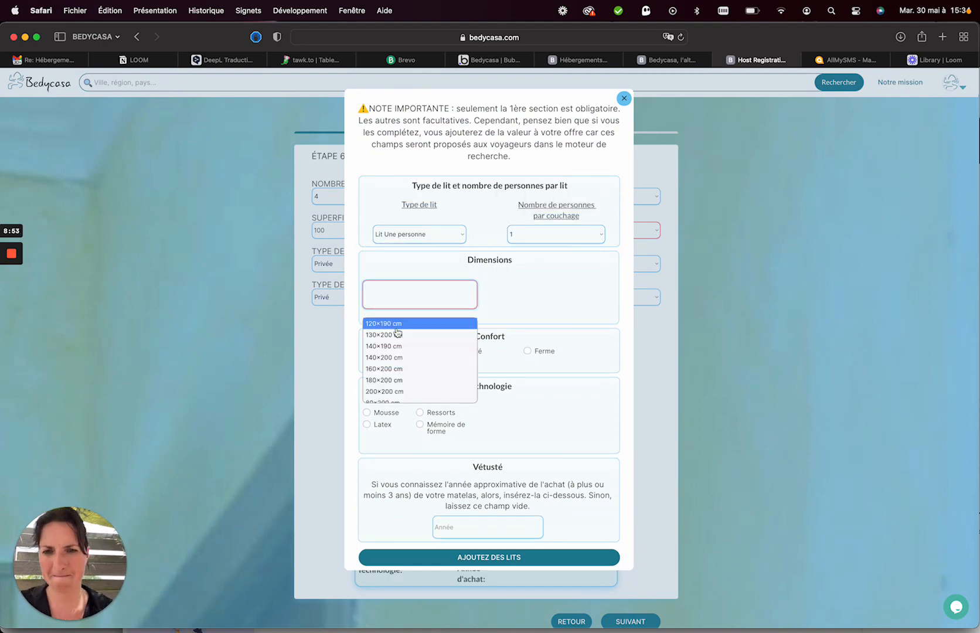
{"action": "scroll", "coordinate": [404, 363], "scroll_direction": "down", "scroll_amount": 2}
{"action": "scroll", "coordinate": [403, 368], "scroll_direction": "down", "scroll_amount": 2}
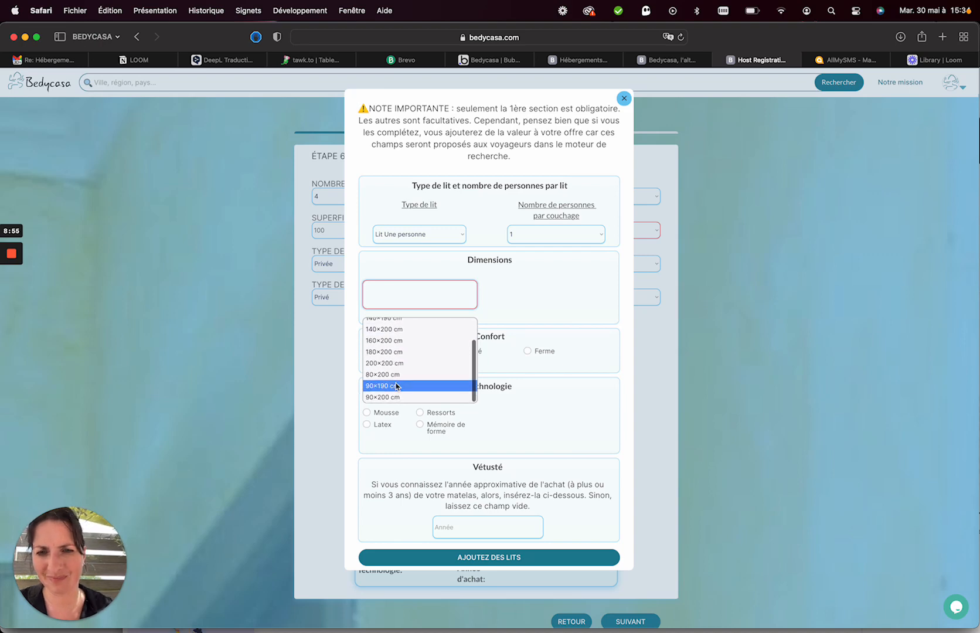
{"action": "left_click", "coordinate": [403, 387]}
{"action": "left_click", "coordinate": [454, 566]}
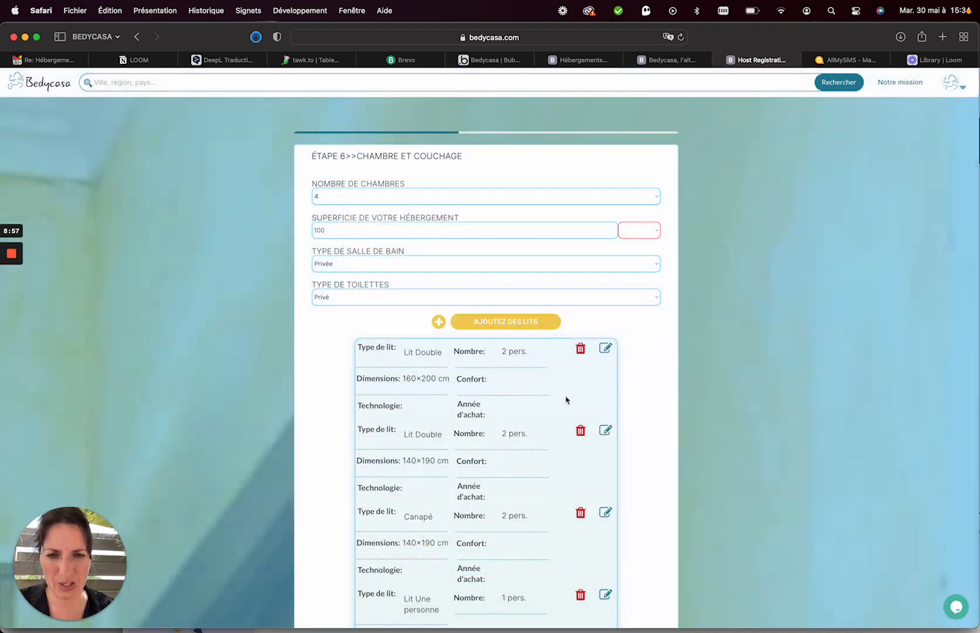
{"action": "scroll", "coordinate": [498, 175], "scroll_direction": "down", "scroll_amount": 5}
Add a fifth bed, Lit Une personne for 1 person at 90×190 cm, then continue.
{"action": "scroll", "coordinate": [496, 163], "scroll_direction": "up", "scroll_amount": 2}
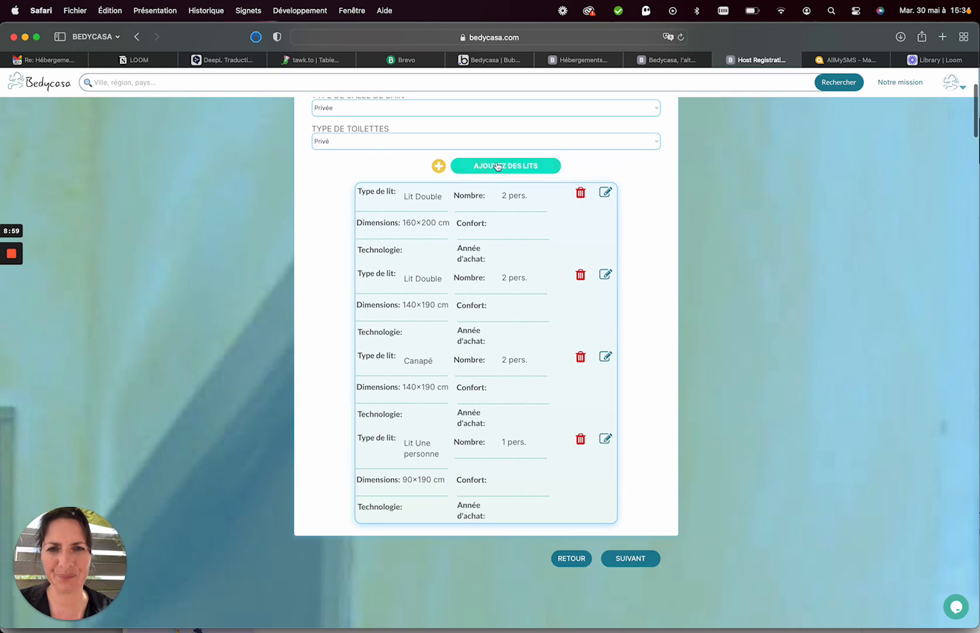
{"action": "left_click", "coordinate": [497, 164]}
{"action": "left_click", "coordinate": [421, 234]}
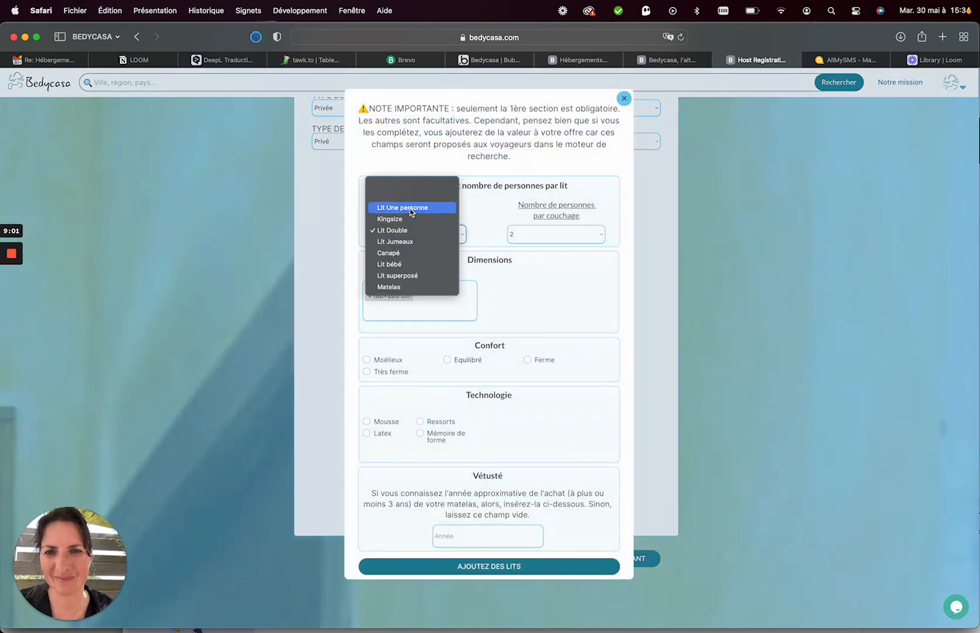
{"action": "left_click", "coordinate": [410, 208]}
{"action": "left_click", "coordinate": [553, 241]}
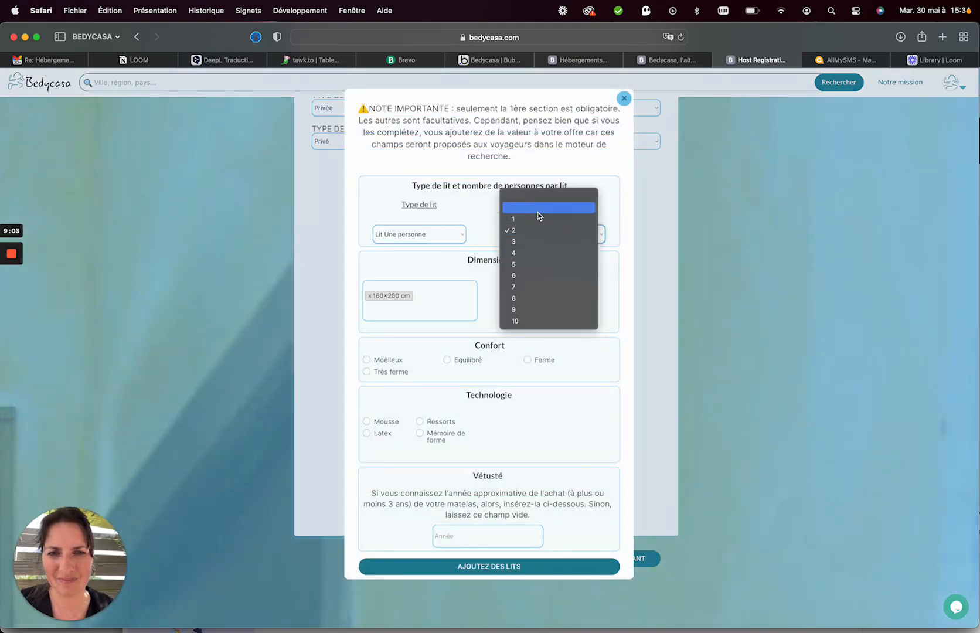
{"action": "left_click", "coordinate": [537, 206]}
{"action": "left_click", "coordinate": [531, 232]}
{"action": "left_click", "coordinate": [513, 242]}
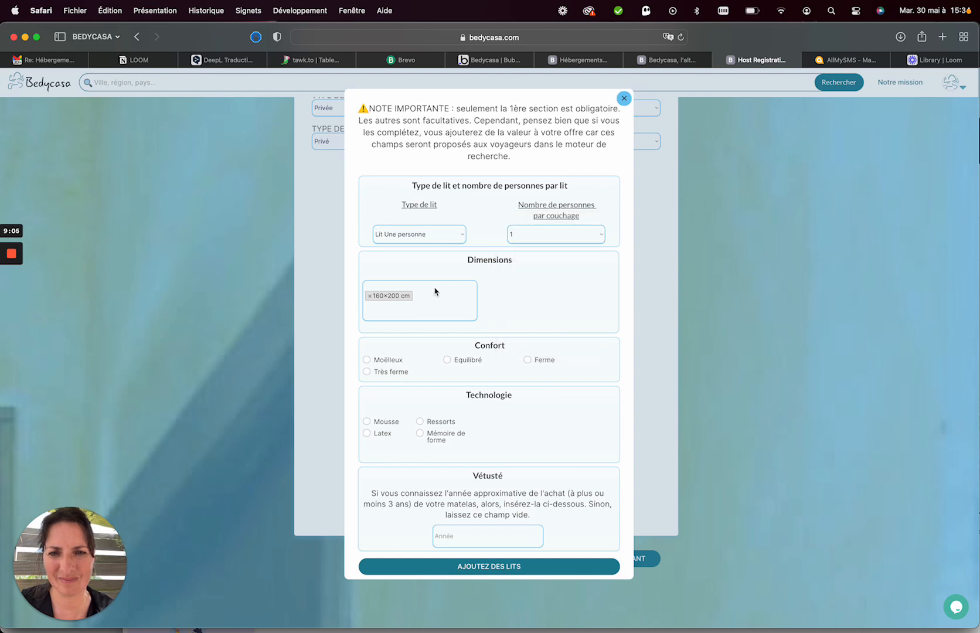
{"action": "left_click", "coordinate": [425, 301]}
{"action": "key", "text": "BackSpace"}
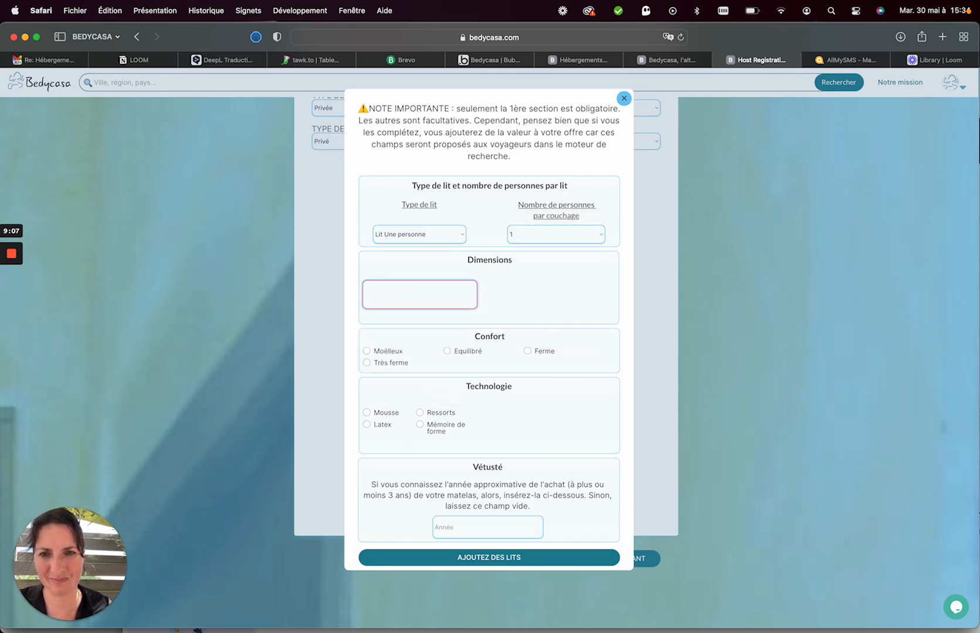
{"action": "left_click", "coordinate": [407, 299]}
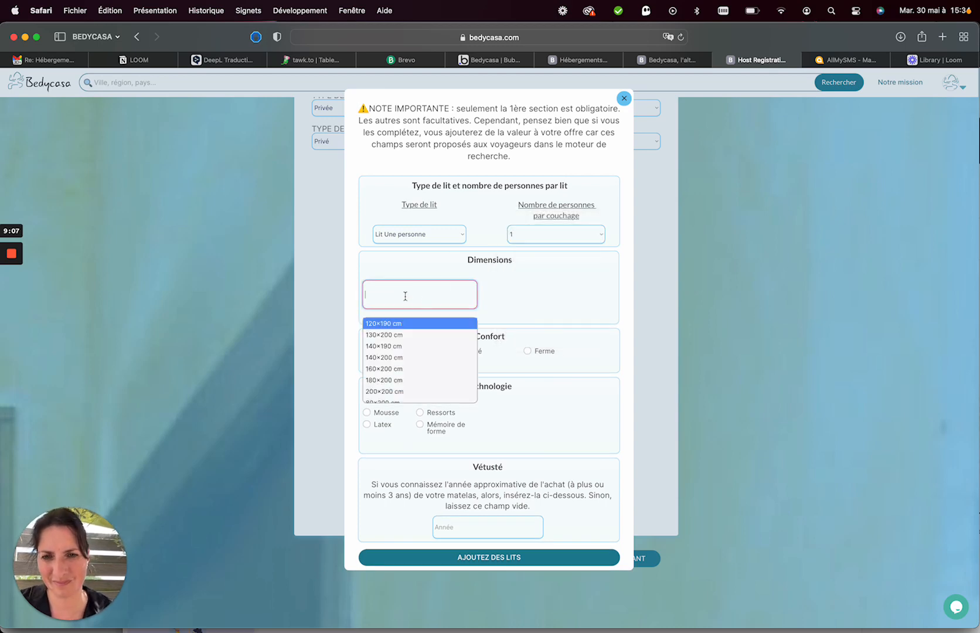
{"action": "scroll", "coordinate": [401, 379], "scroll_direction": "down", "scroll_amount": 2}
{"action": "left_click", "coordinate": [398, 387]}
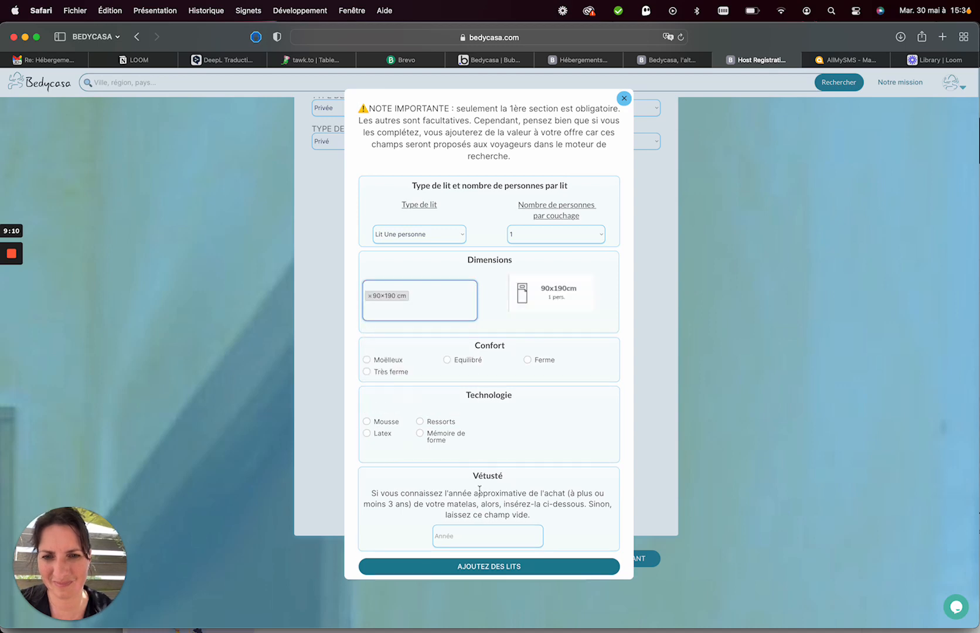
{"action": "left_click", "coordinate": [484, 562]}
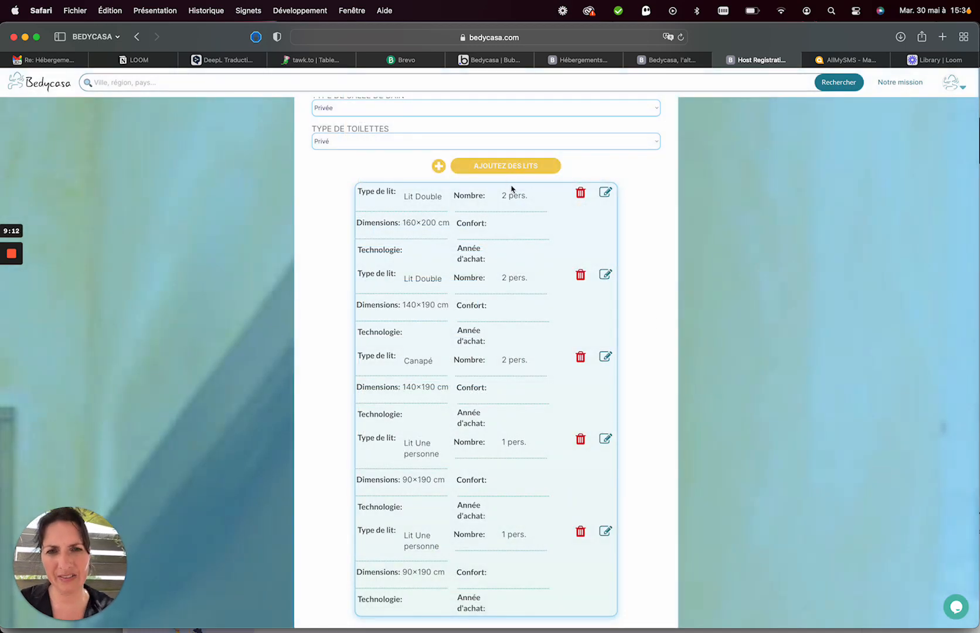
{"action": "scroll", "coordinate": [519, 516], "scroll_direction": "down", "scroll_amount": 5}
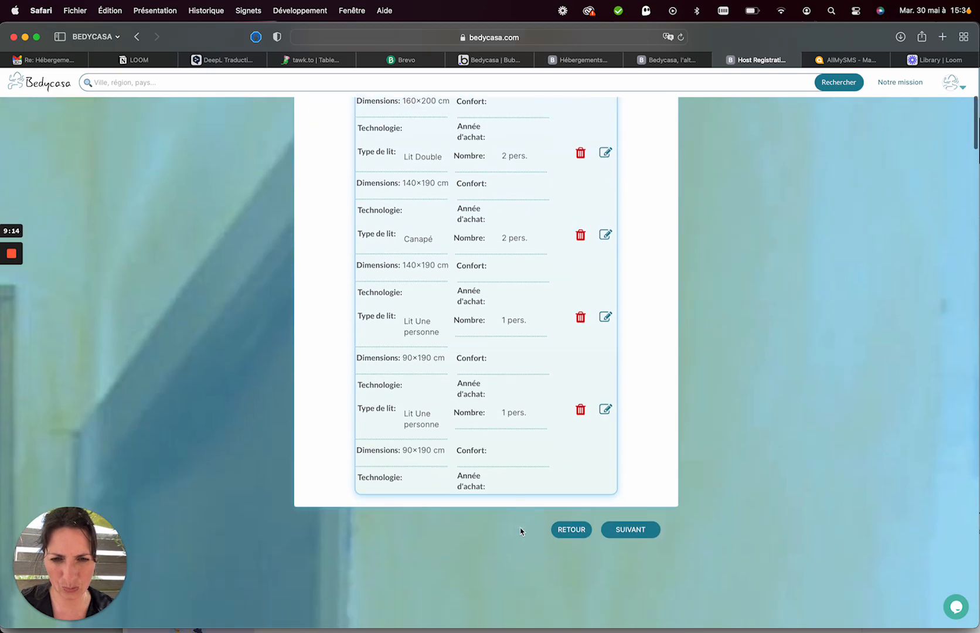
{"action": "left_click", "coordinate": [609, 514]}
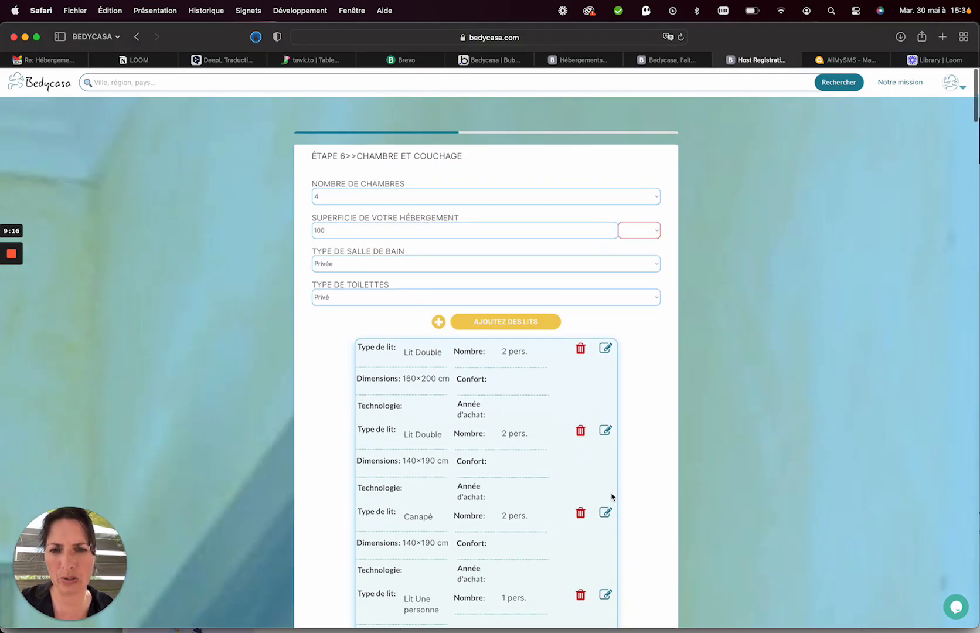
On the photos step, browse to Creative Cloud Files > AUTRES > AUTRES - Side Projects & Perso > maison St michel.
{"action": "scroll", "coordinate": [612, 497], "scroll_direction": "down", "scroll_amount": 5}
{"action": "left_click", "coordinate": [623, 590]}
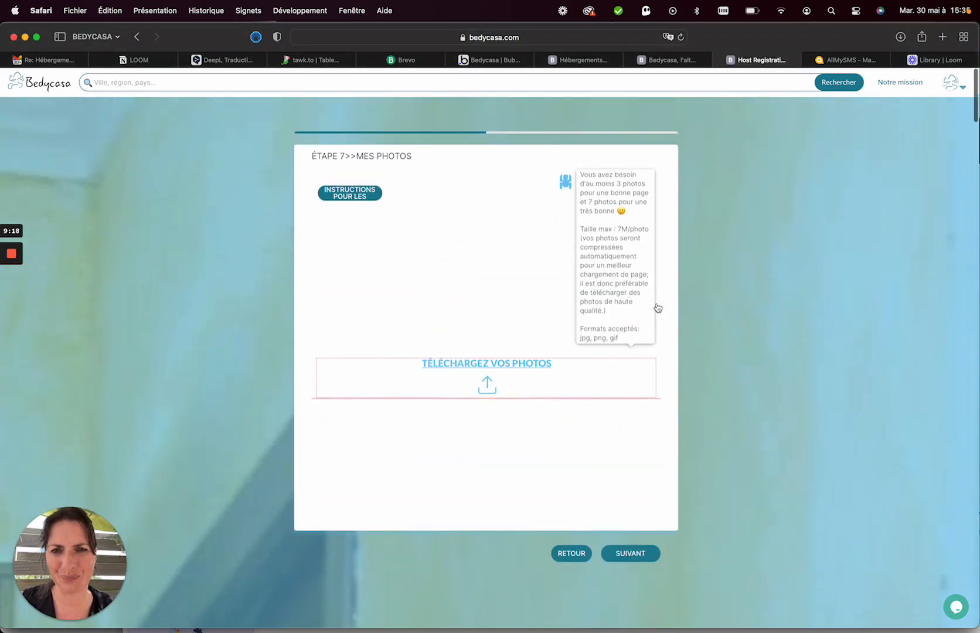
{"action": "left_click", "coordinate": [478, 366]}
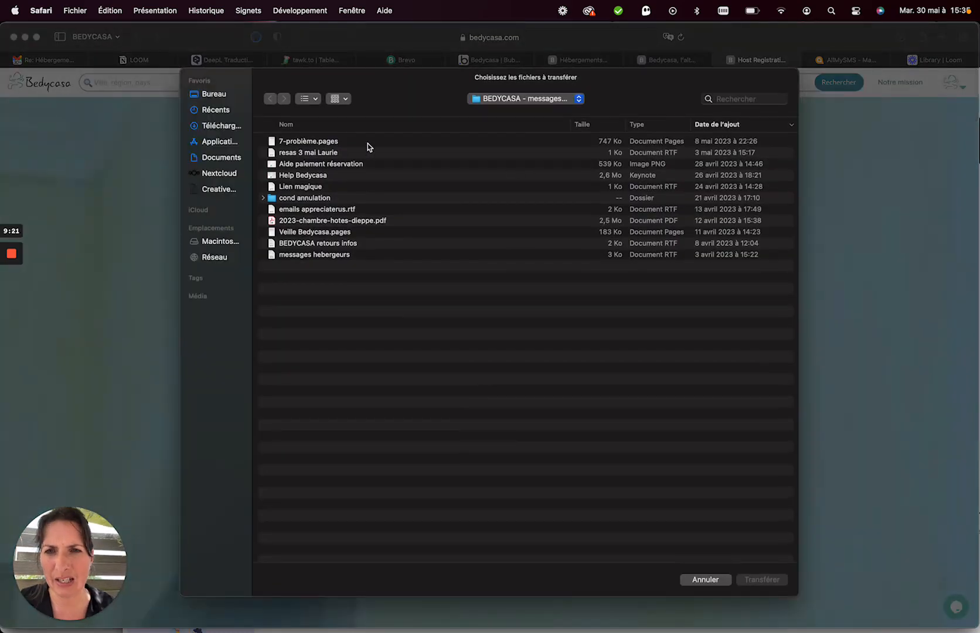
{"action": "left_click", "coordinate": [237, 191]}
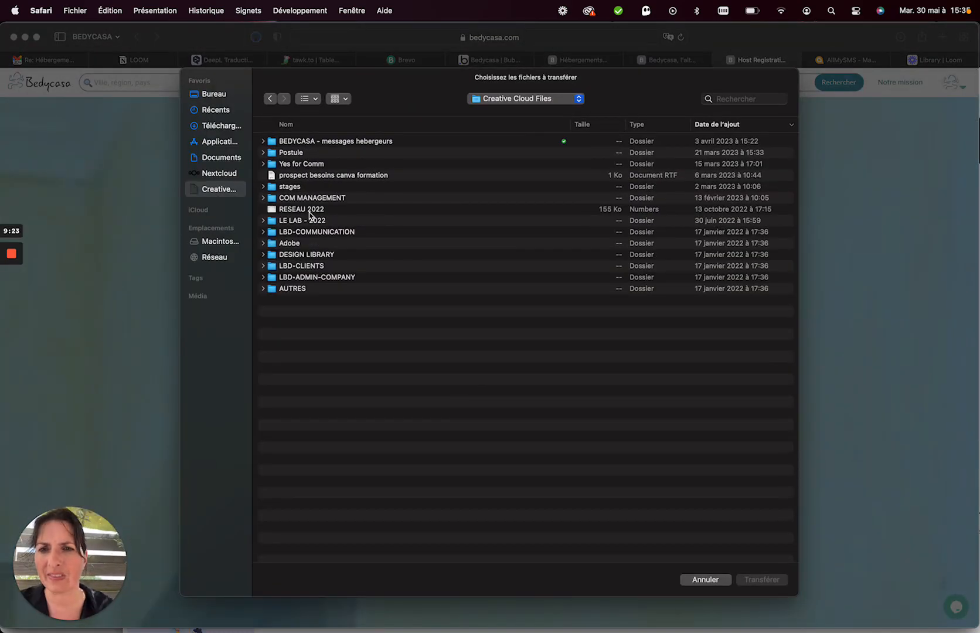
{"action": "left_click", "coordinate": [299, 290]}
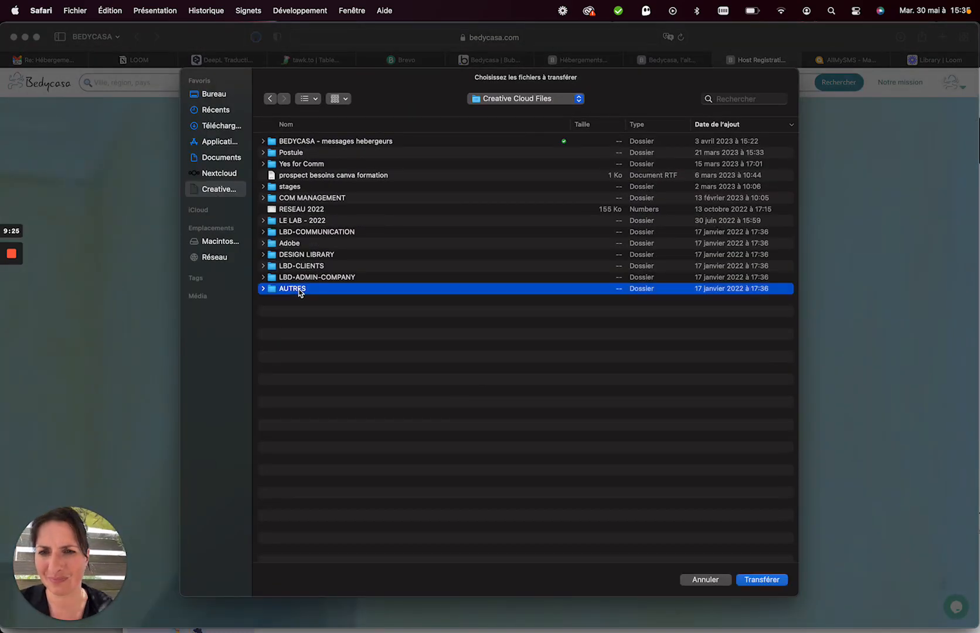
{"action": "double_click", "coordinate": [299, 290]}
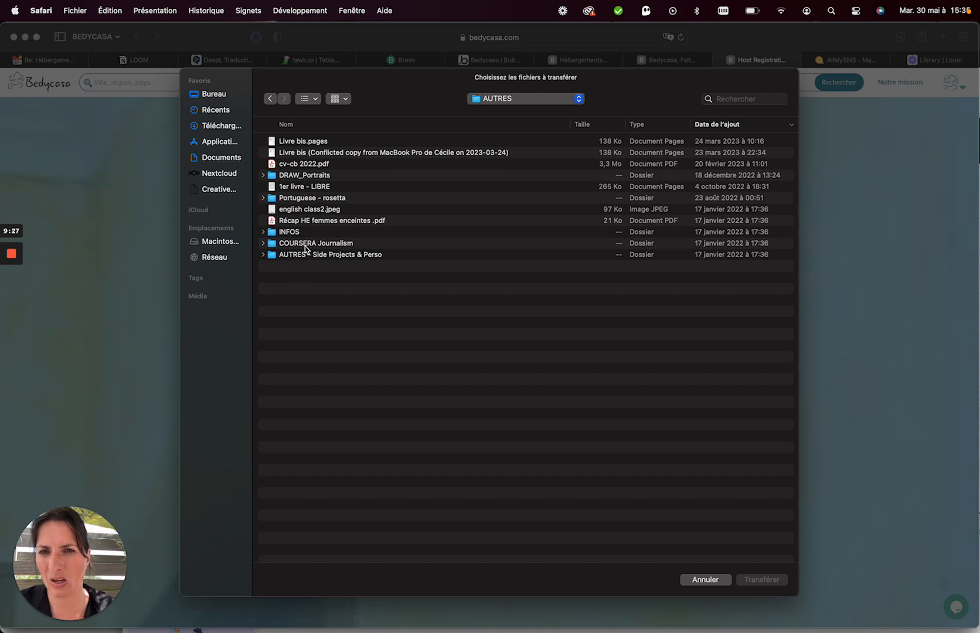
{"action": "left_click", "coordinate": [325, 125]}
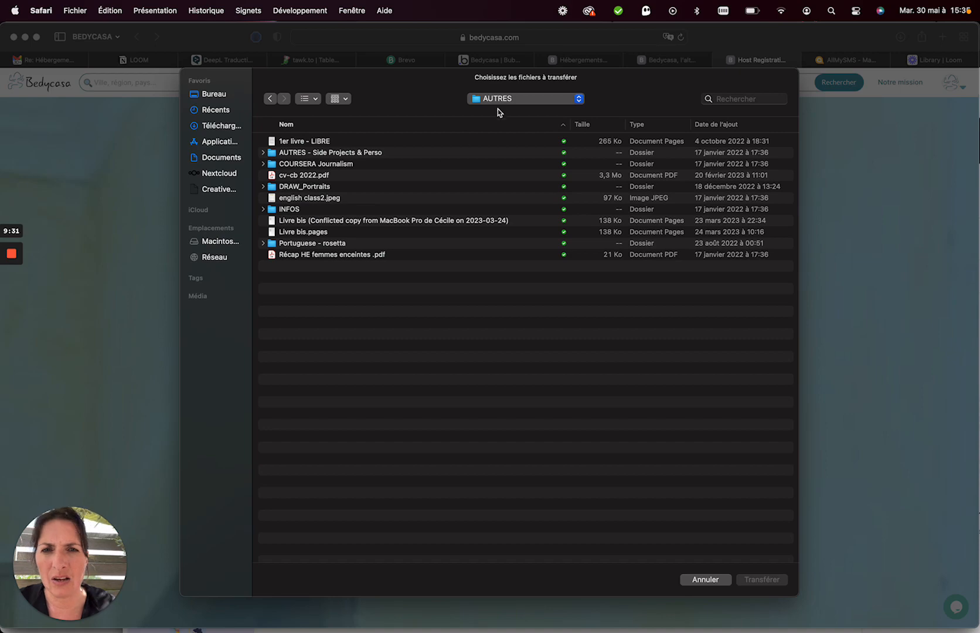
{"action": "double_click", "coordinate": [343, 153]}
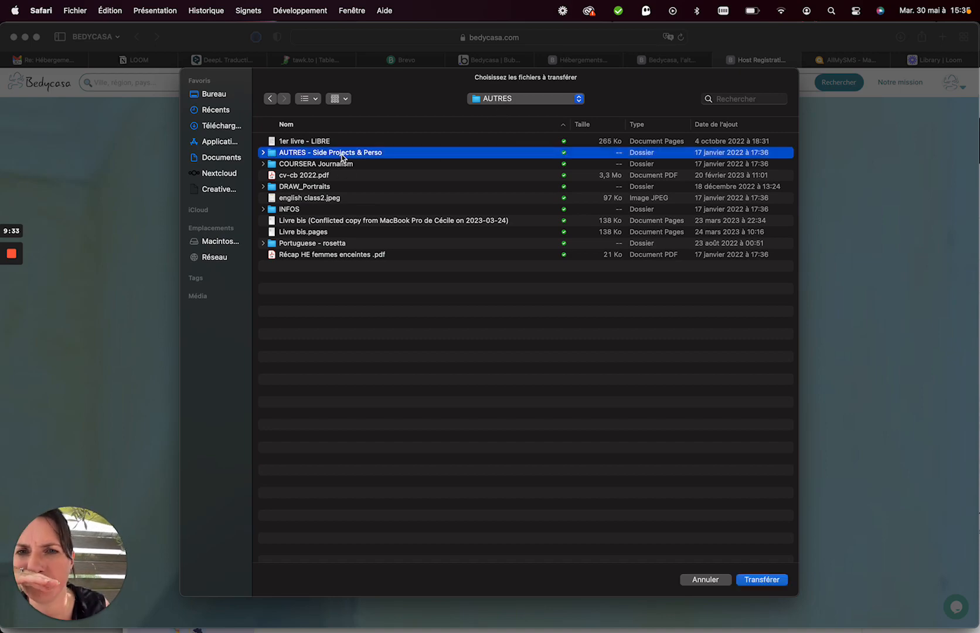
{"action": "double_click", "coordinate": [300, 198]}
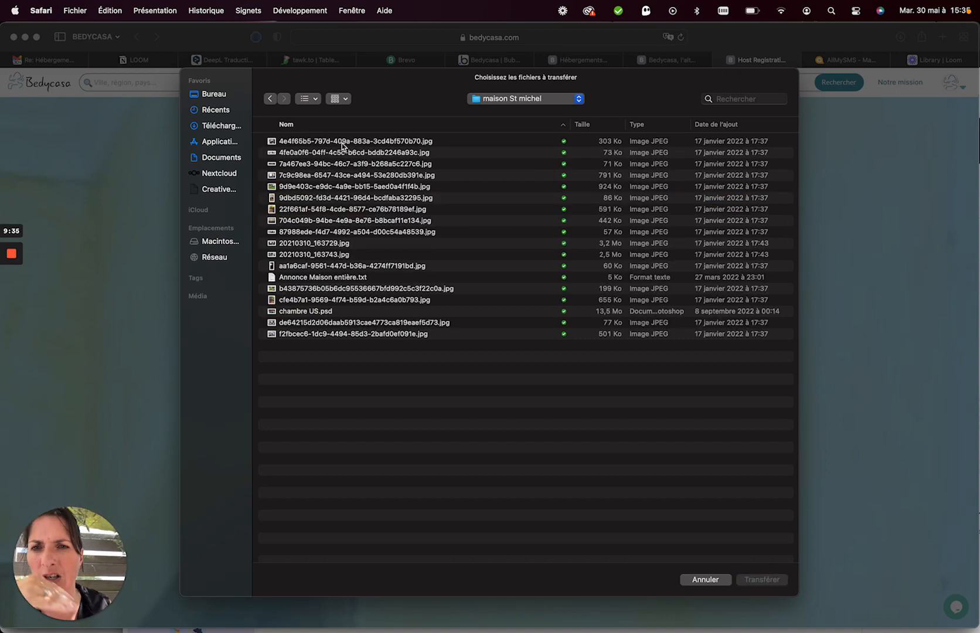
Preview the photos, then select and upload the first six JPGs.
{"action": "left_click", "coordinate": [330, 143]}
{"action": "key", "text": "space"}
{"action": "key", "text": "Down"}
{"action": "key", "text": "Down"}
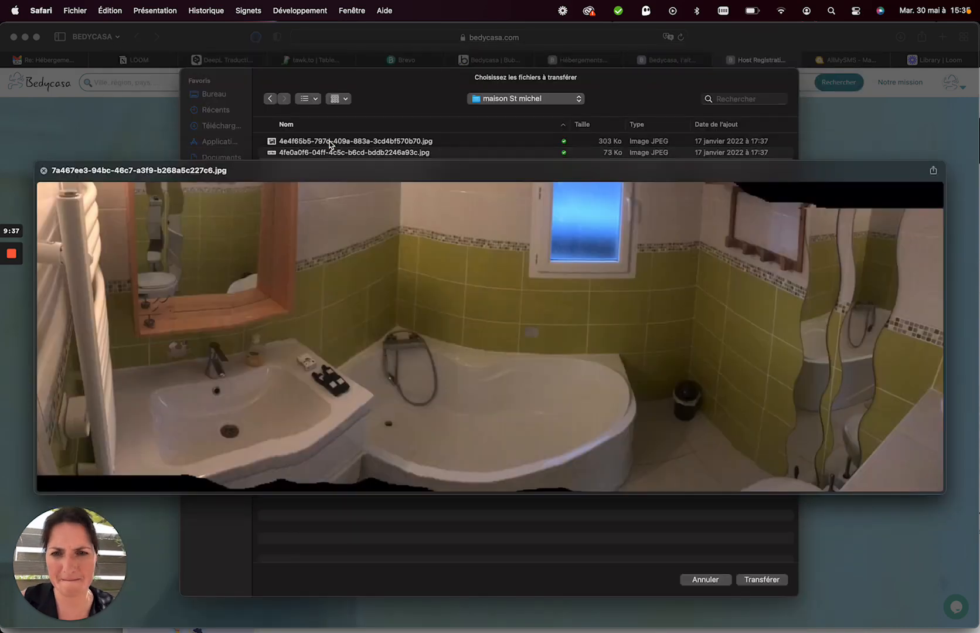
{"action": "key", "text": "space"}
{"action": "key", "text": "Up"}
{"action": "key", "text": "Up"}
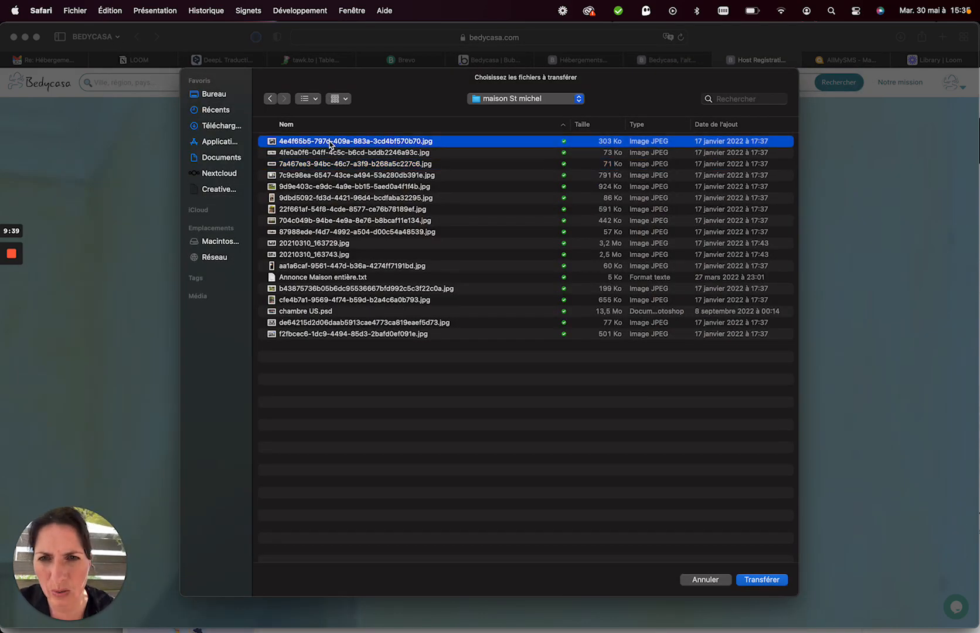
{"action": "left_click", "coordinate": [320, 199], "text": "shift"}
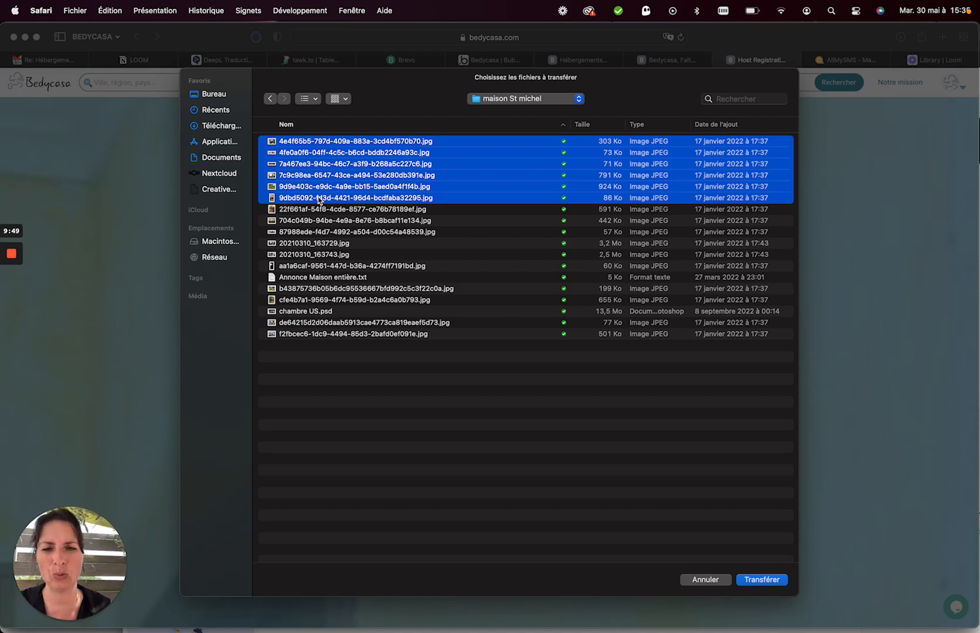
{"action": "left_click", "coordinate": [750, 584]}
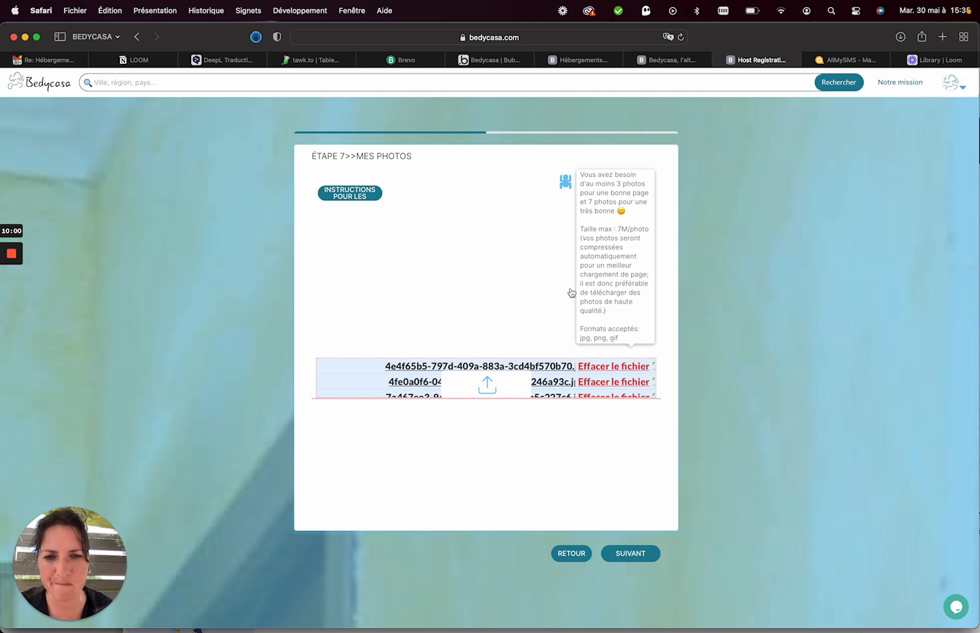
Star the garden photo among the six uploaded listing photos.
{"action": "scroll", "coordinate": [496, 263], "scroll_direction": "down", "scroll_amount": 1}
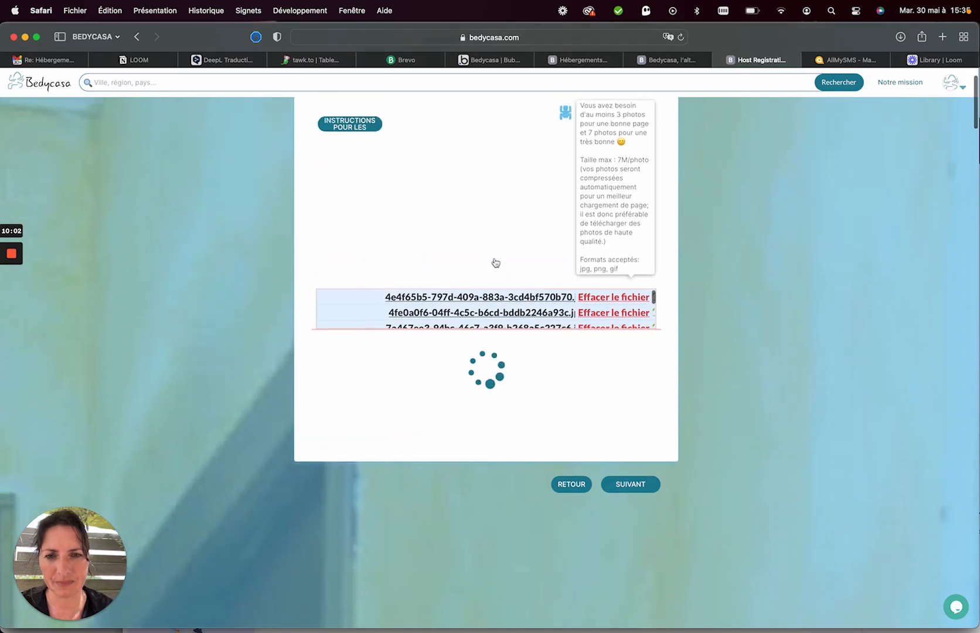
{"action": "scroll", "coordinate": [496, 263], "scroll_direction": "up", "scroll_amount": 1}
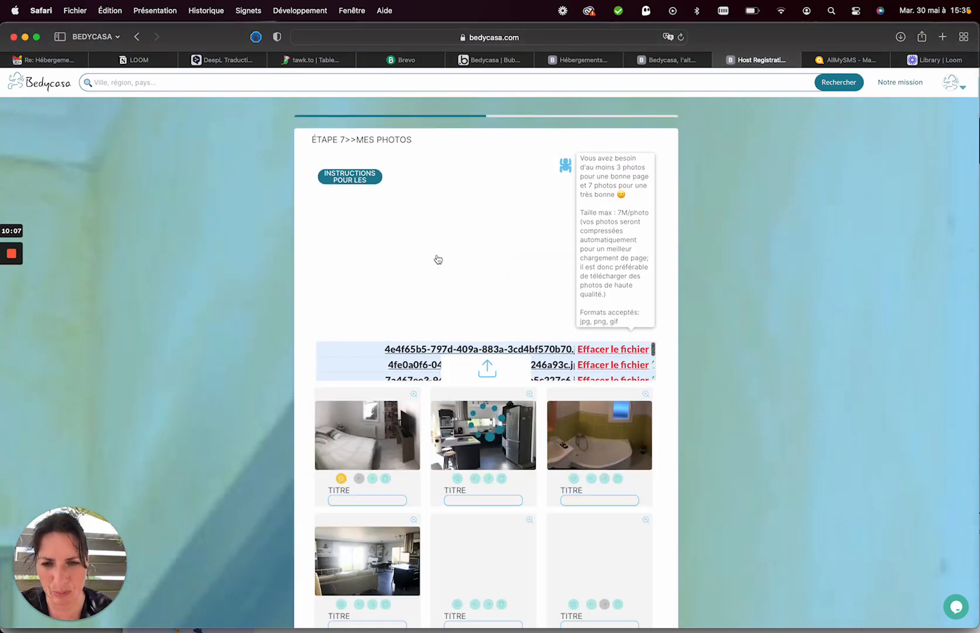
{"action": "scroll", "coordinate": [438, 258], "scroll_direction": "down", "scroll_amount": 2}
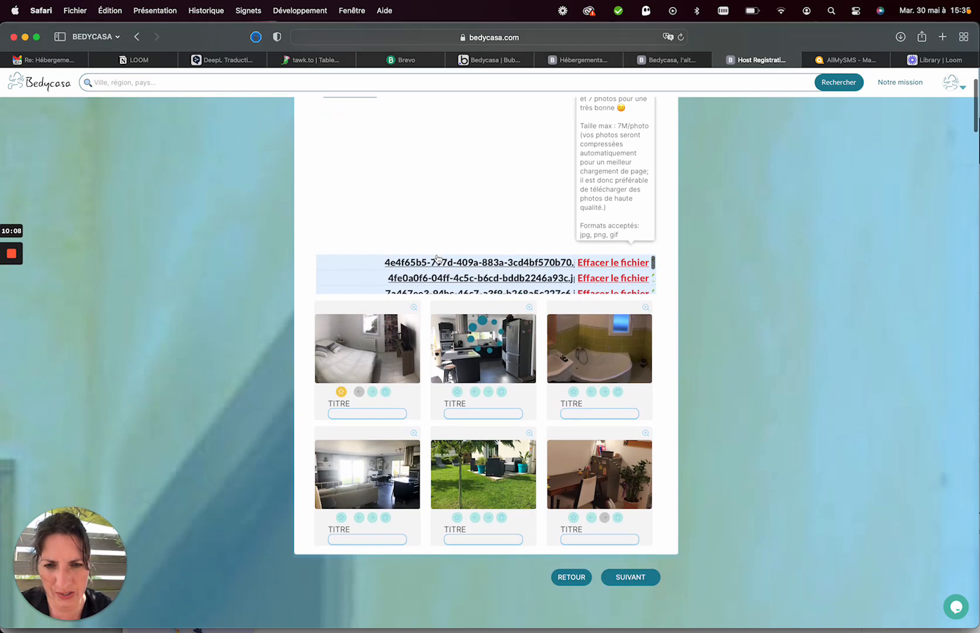
{"action": "left_click", "coordinate": [458, 519]}
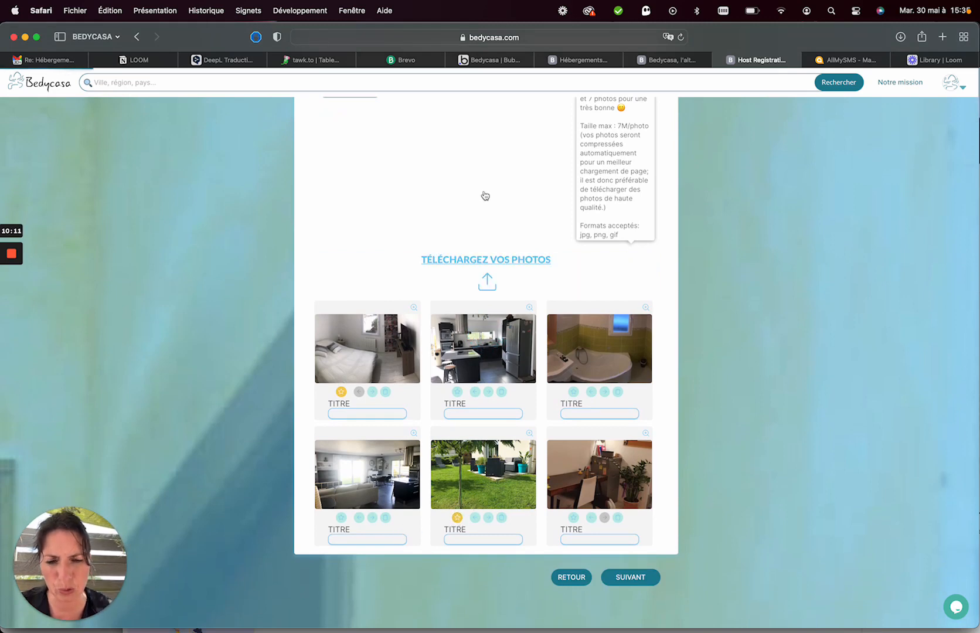
{"action": "scroll", "coordinate": [457, 280], "scroll_direction": "down", "scroll_amount": 3}
{"action": "scroll", "coordinate": [457, 277], "scroll_direction": "up", "scroll_amount": 2}
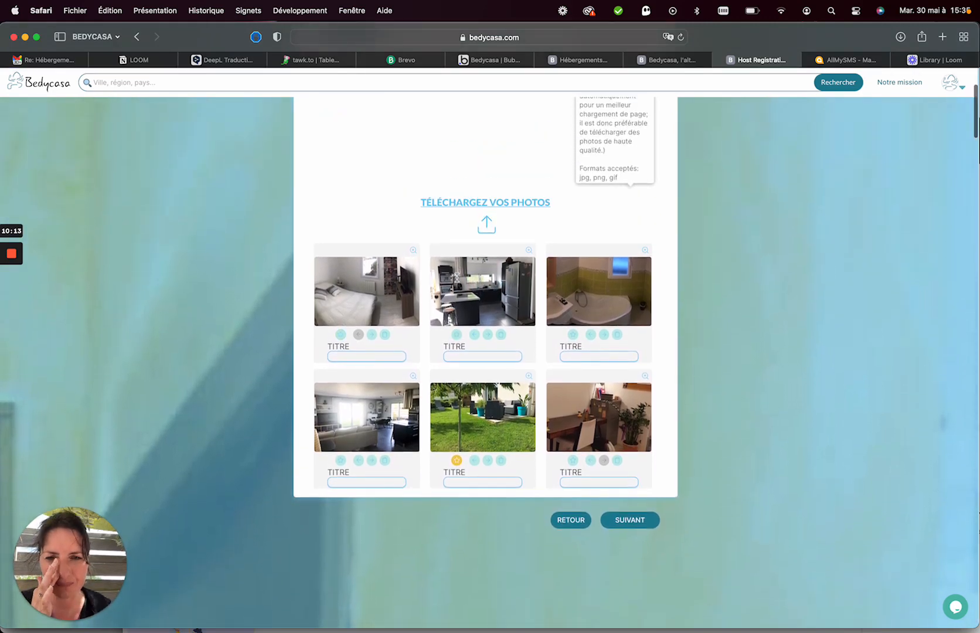
Title the kitchen and bathroom photos Cuisine and Salle de bain 2.
{"action": "left_click", "coordinate": [458, 363]}
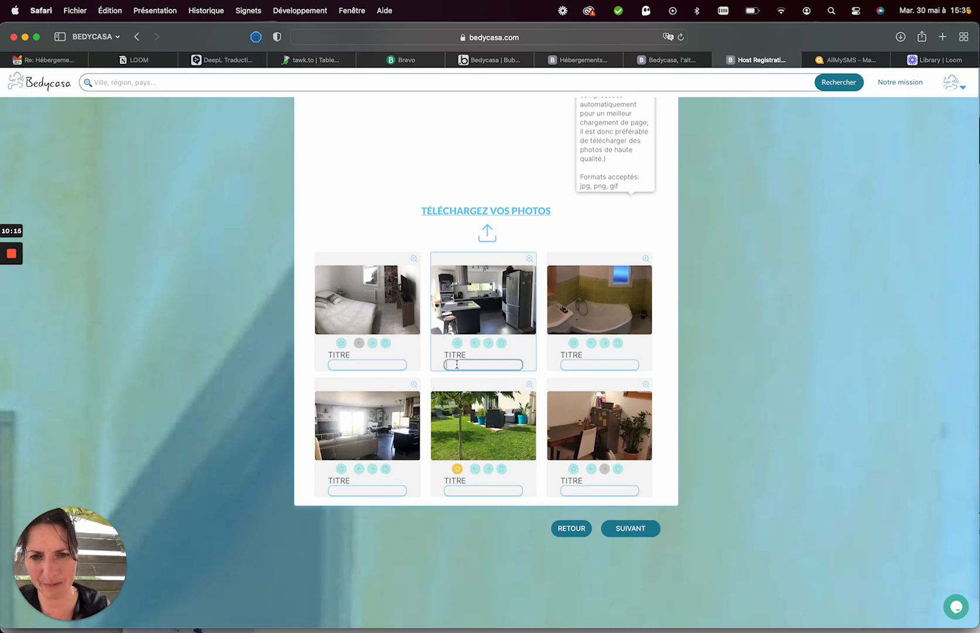
{"action": "type", "text": "Cuisine"}
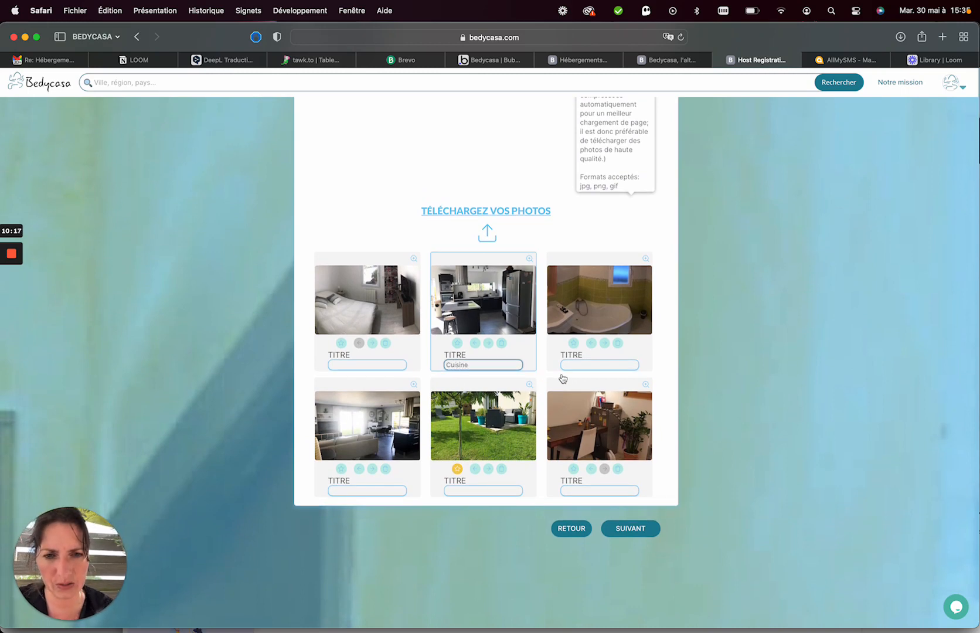
{"action": "left_click", "coordinate": [579, 366]}
{"action": "type", "text": "Salle"}
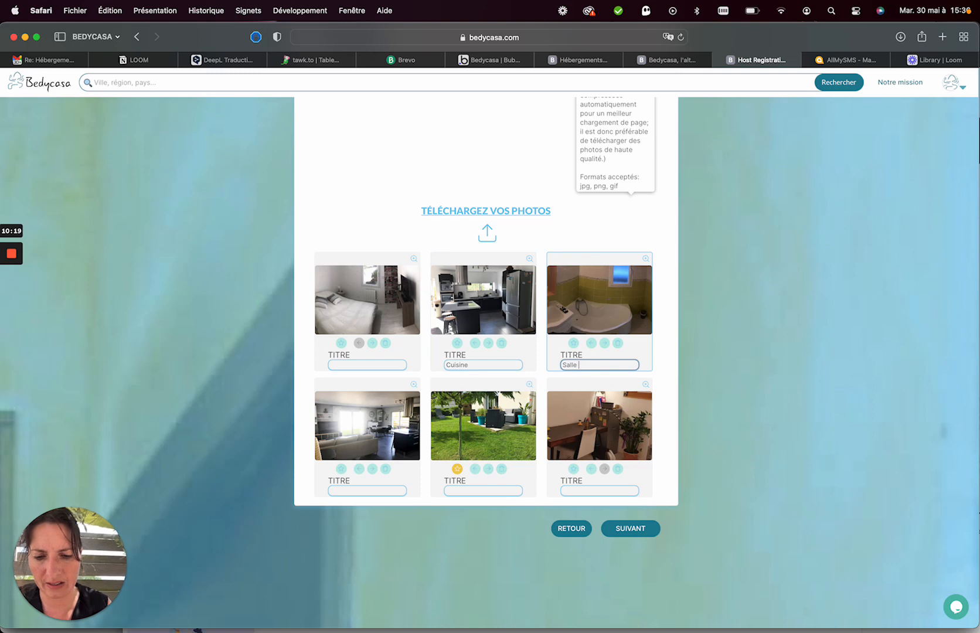
{"action": "type", "text": " de bain 2"}
{"action": "left_click", "coordinate": [384, 363]}
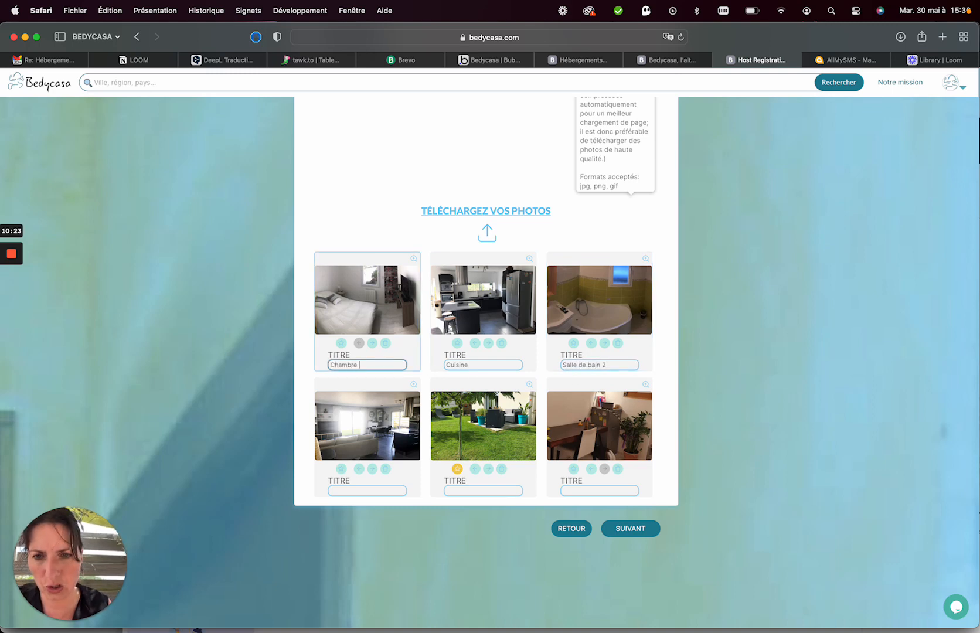
Title the last three photos Séjour, Jardin and Chambre 4, then continue to step 8.
{"action": "left_click", "coordinate": [350, 490]}
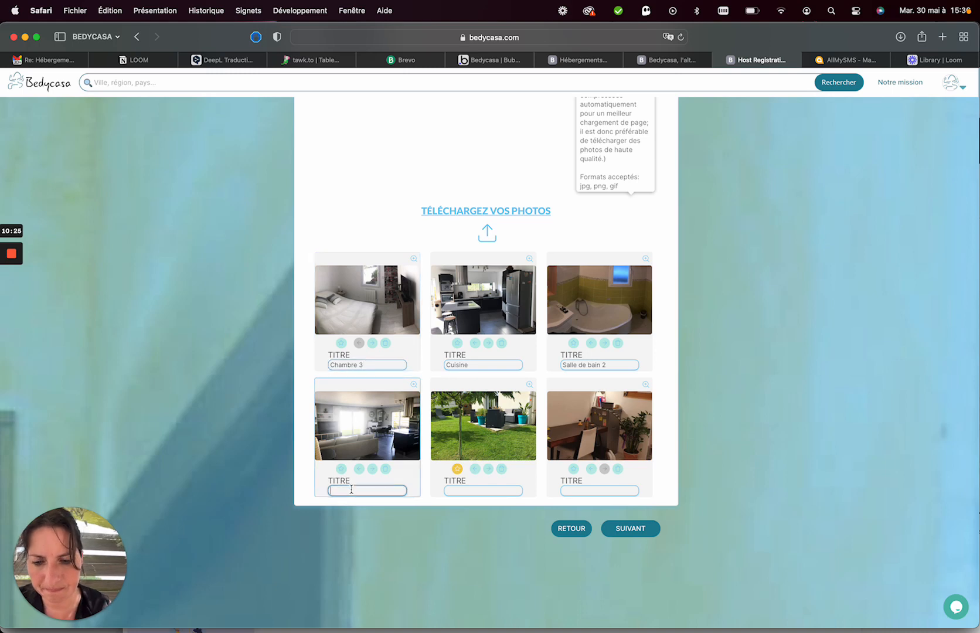
{"action": "type", "text": "Séjour"}
{"action": "left_click", "coordinate": [483, 493]}
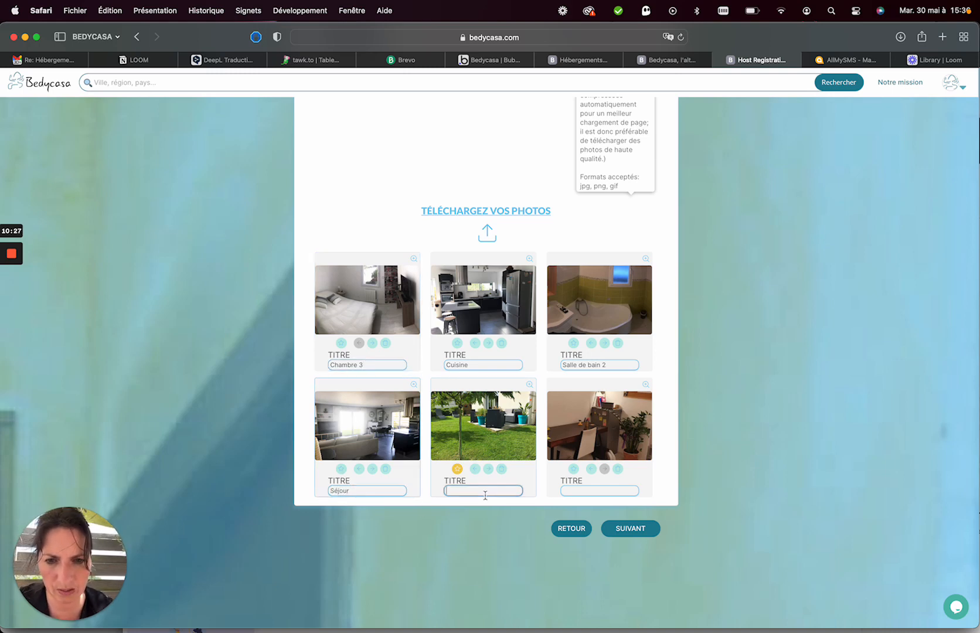
{"action": "type", "text": "Sa"}
{"action": "type", "text": "rdi"}
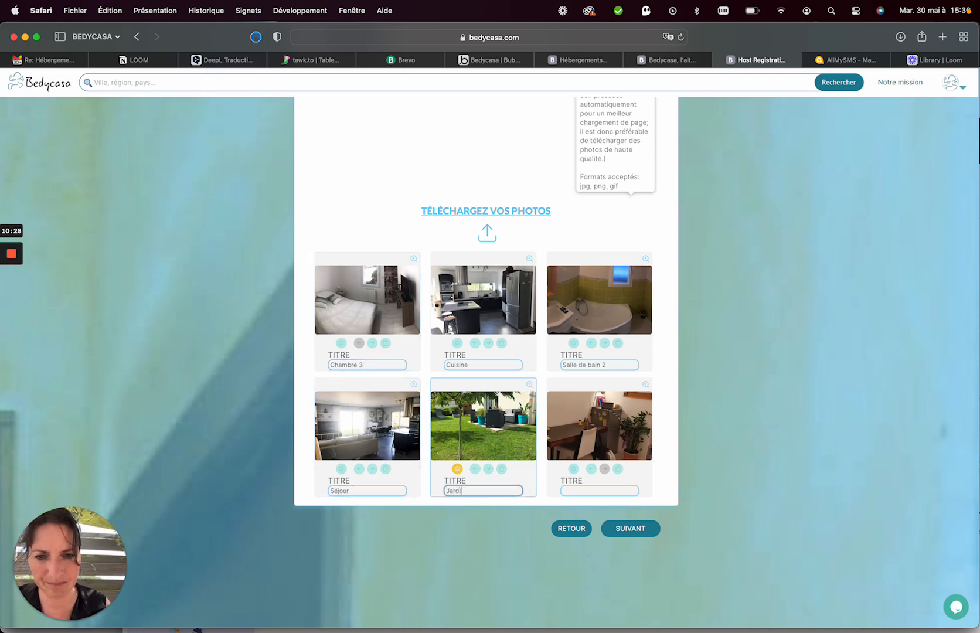
{"action": "type", "text": "n"}
{"action": "left_click", "coordinate": [575, 491]}
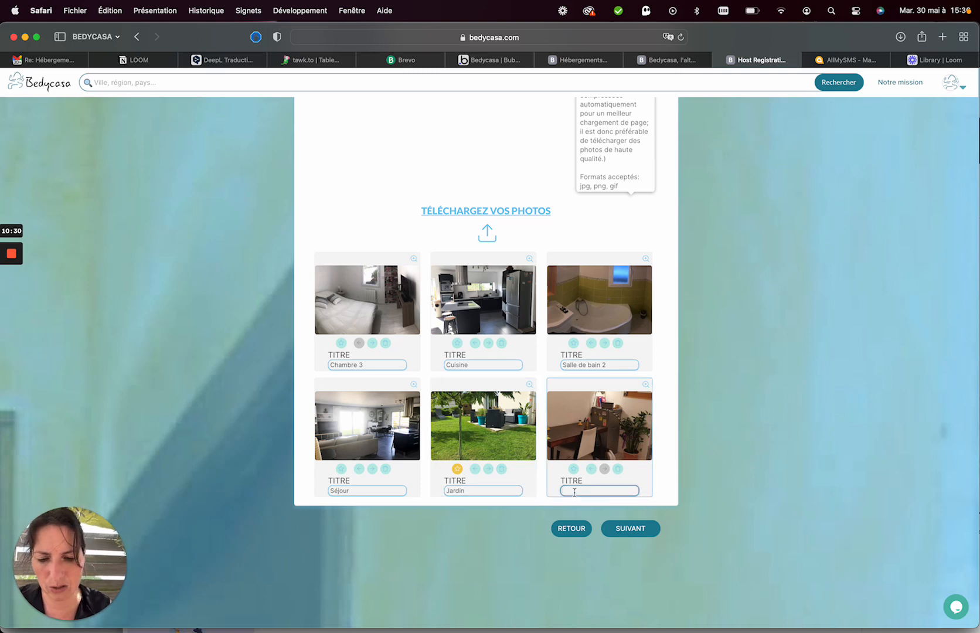
{"action": "type", "text": "Chambre 4"}
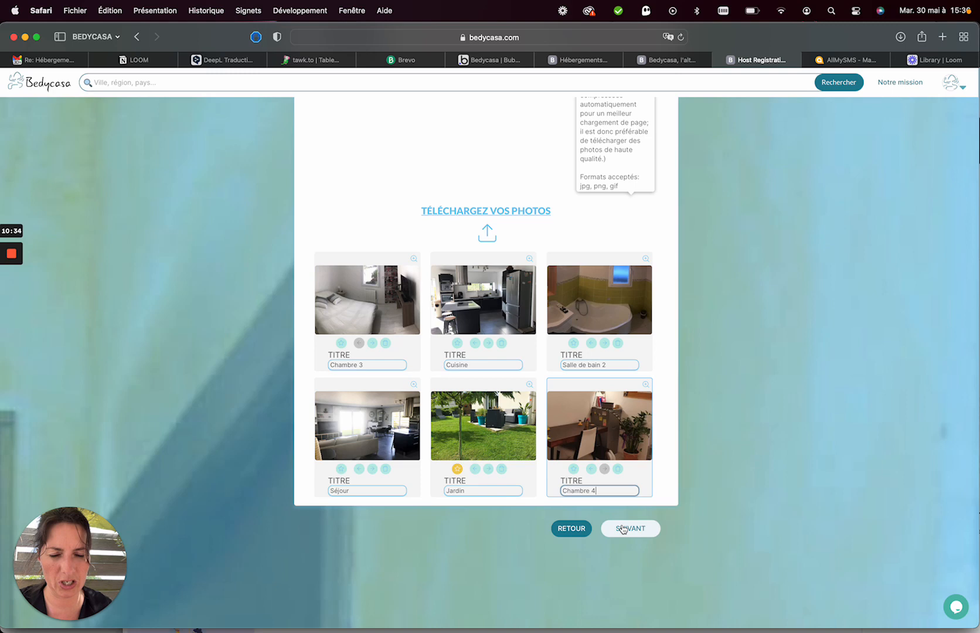
{"action": "left_click", "coordinate": [623, 528]}
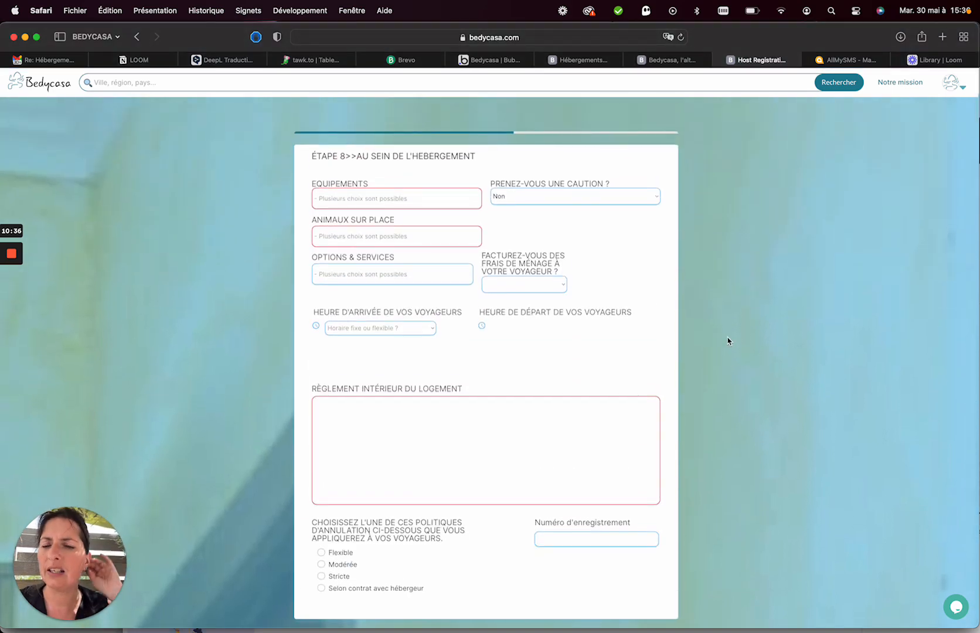
Add Baignoire, Bouilloire, Cafetière and Douche to the equipment list.
{"action": "left_click", "coordinate": [442, 200]}
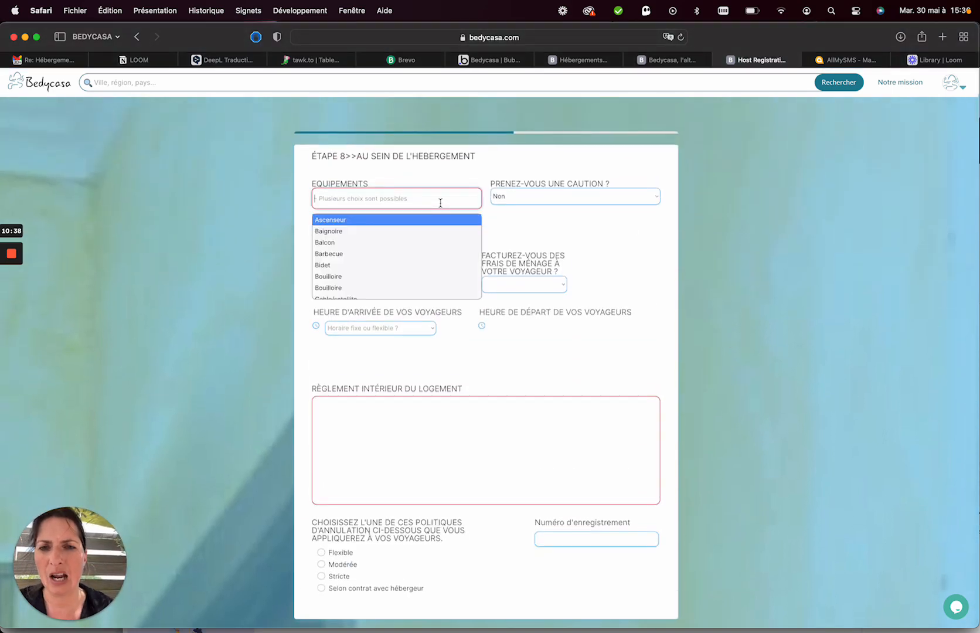
{"action": "left_click", "coordinate": [376, 232]}
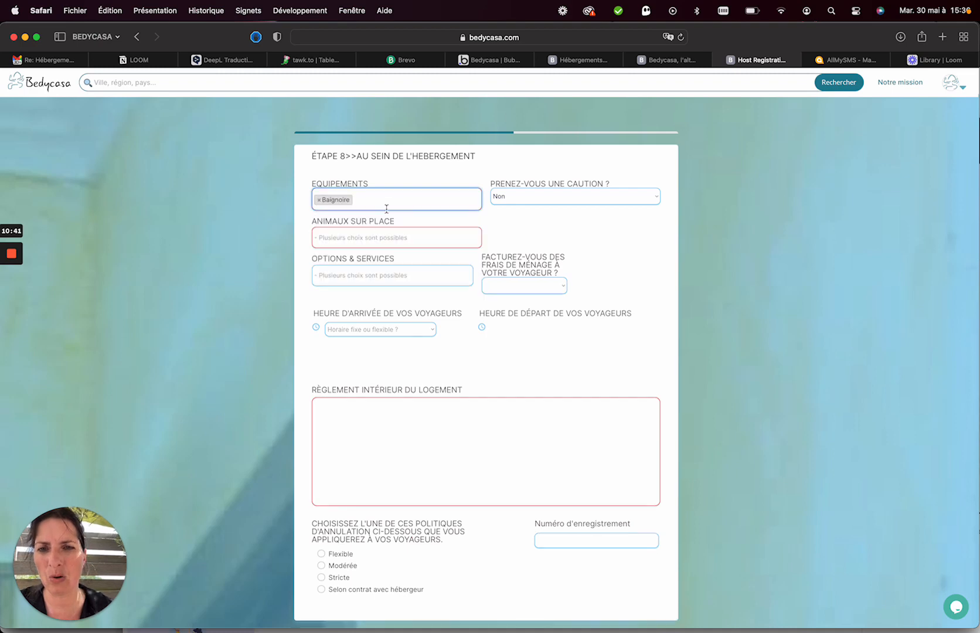
{"action": "left_click", "coordinate": [387, 200]}
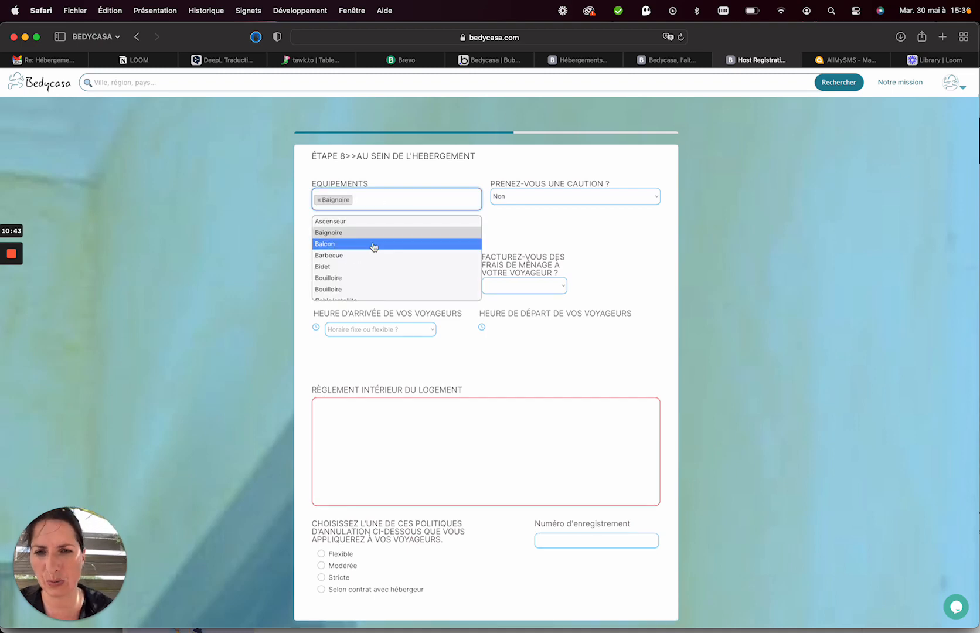
{"action": "scroll", "coordinate": [363, 259], "scroll_direction": "down", "scroll_amount": 3}
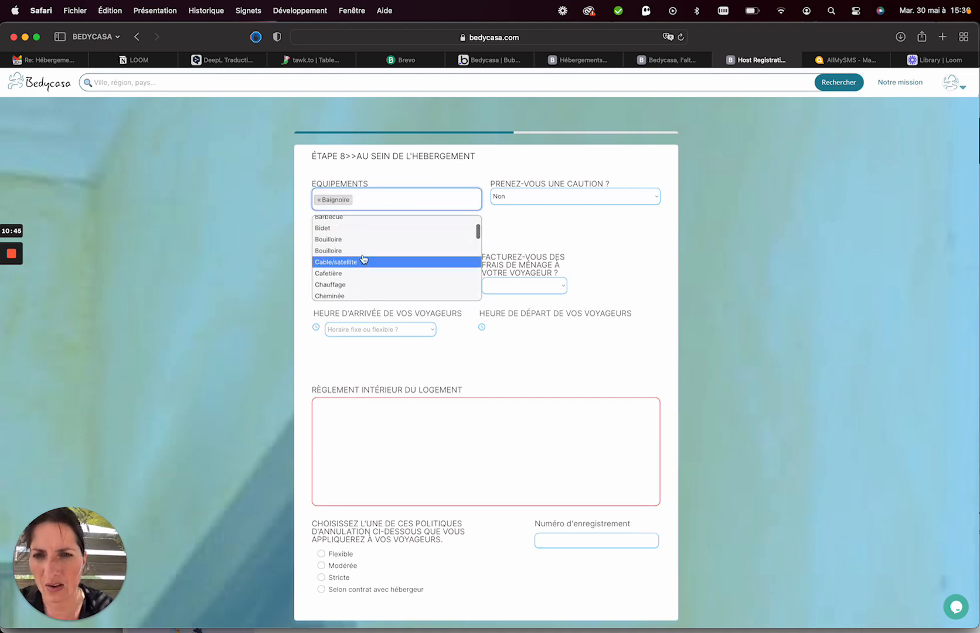
{"action": "left_click", "coordinate": [362, 240]}
{"action": "left_click", "coordinate": [397, 201]}
{"action": "scroll", "coordinate": [381, 279], "scroll_direction": "down", "scroll_amount": 3}
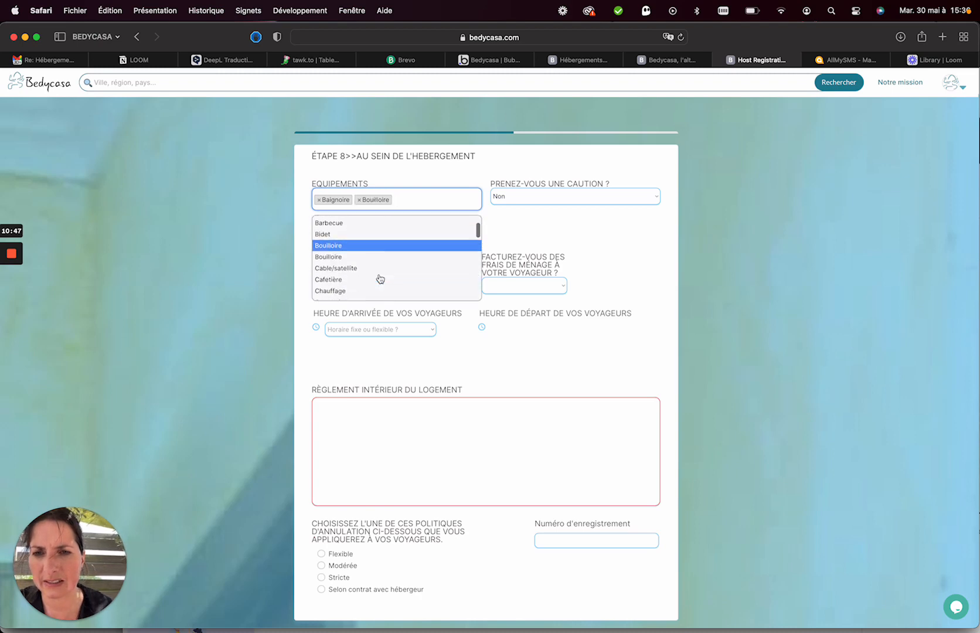
{"action": "left_click", "coordinate": [370, 262]}
{"action": "left_click", "coordinate": [448, 195]}
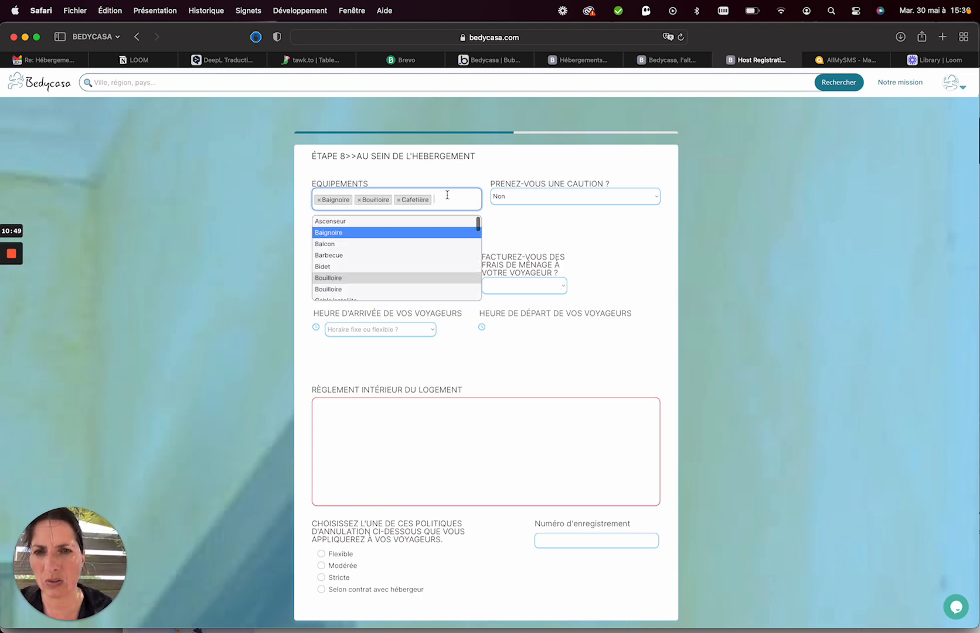
{"action": "scroll", "coordinate": [396, 257], "scroll_direction": "down", "scroll_amount": 5}
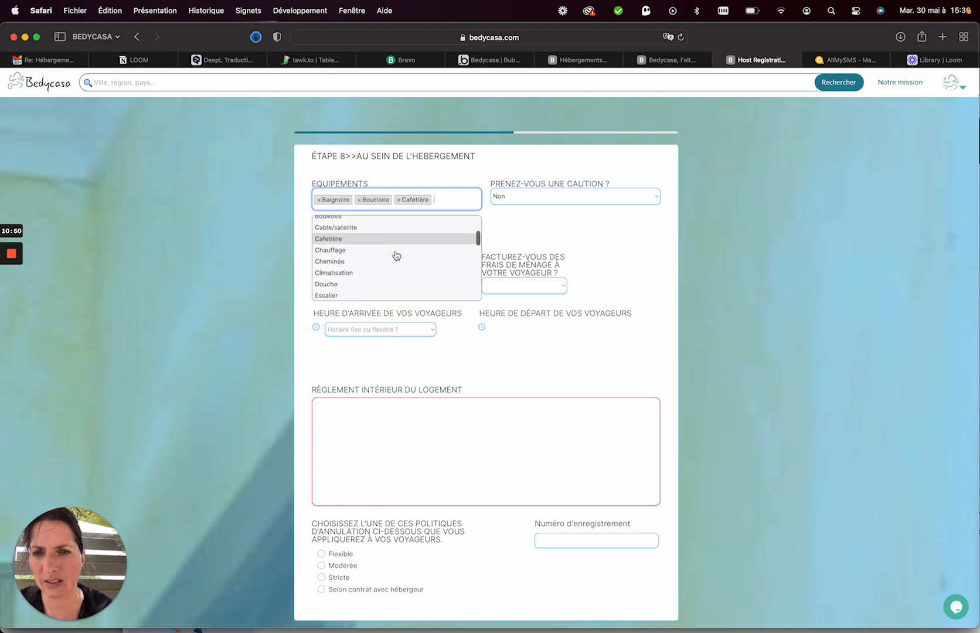
{"action": "left_click", "coordinate": [356, 282]}
Add Four, Frigo, Lave-vaisselle and Micro-ondes to the equipment list.
{"action": "left_click", "coordinate": [469, 200]}
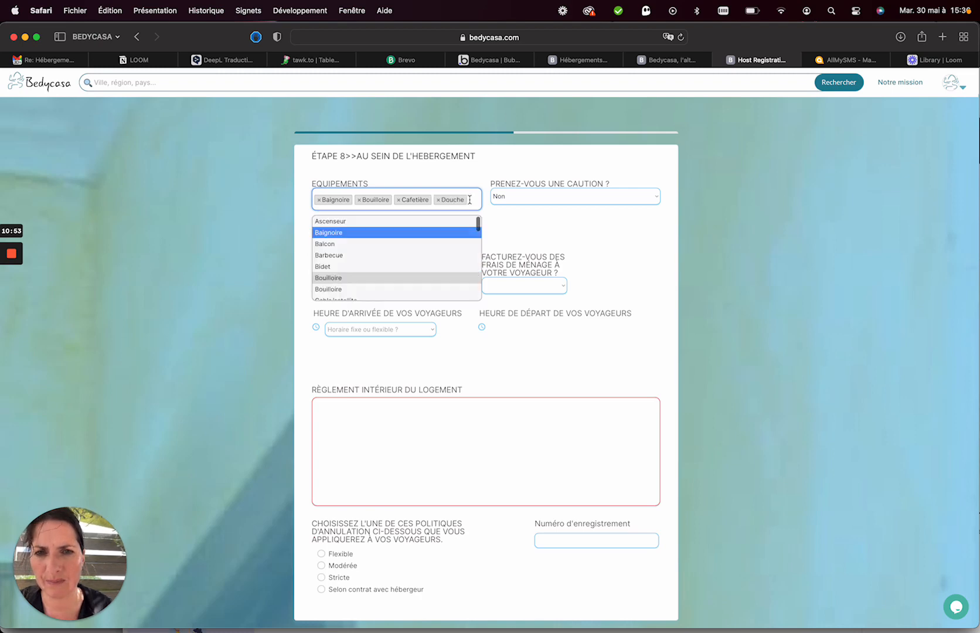
{"action": "scroll", "coordinate": [404, 273], "scroll_direction": "down", "scroll_amount": 5}
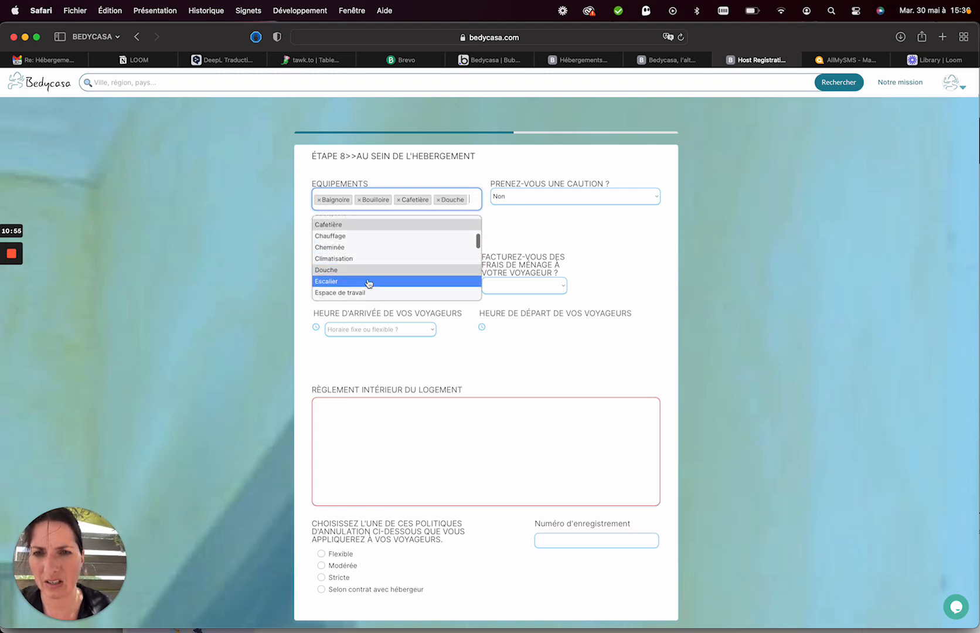
{"action": "scroll", "coordinate": [368, 284], "scroll_direction": "down", "scroll_amount": 4}
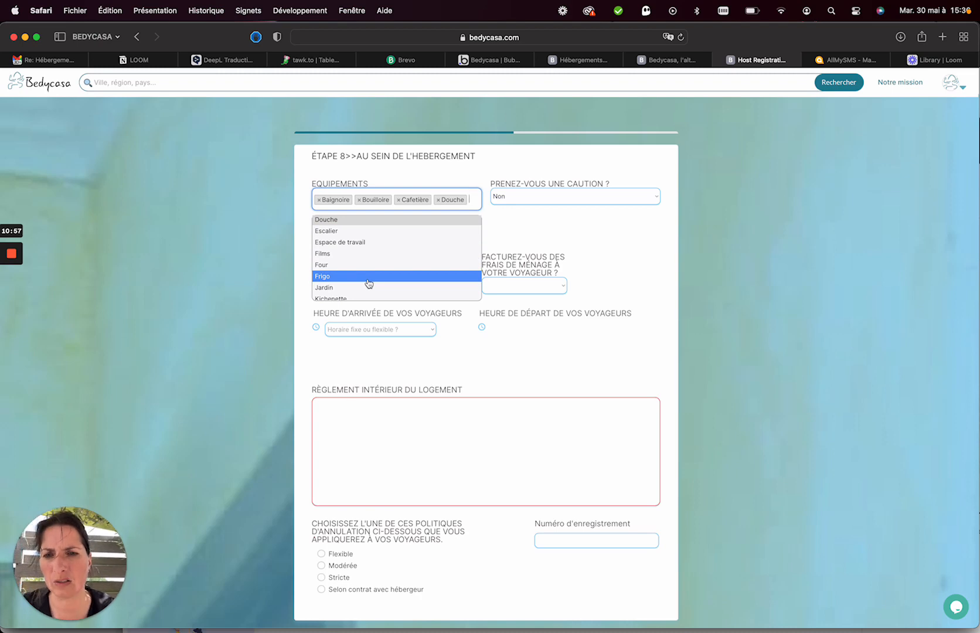
{"action": "left_click", "coordinate": [352, 265]}
{"action": "left_click", "coordinate": [403, 218]}
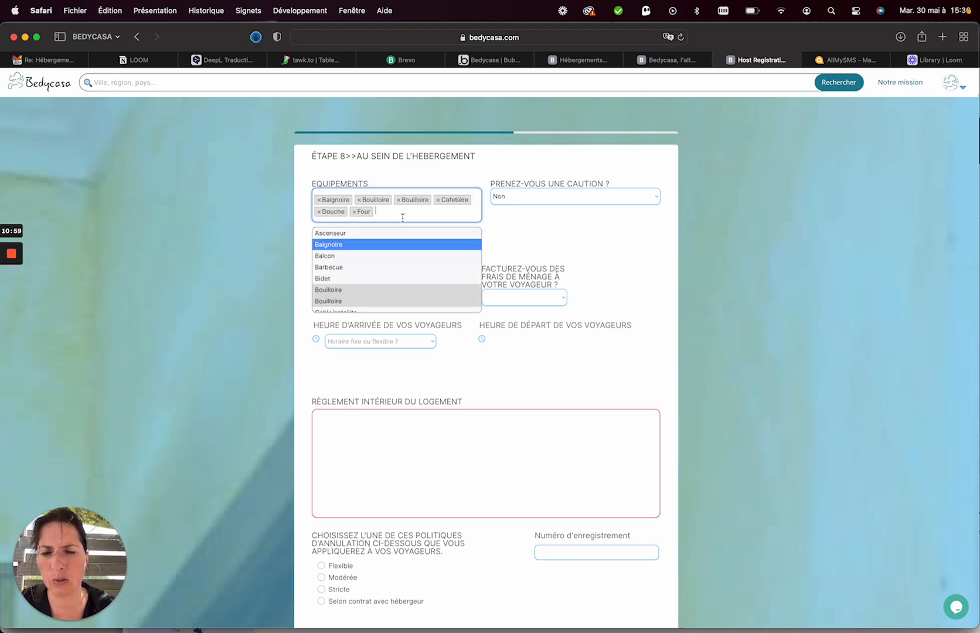
{"action": "scroll", "coordinate": [348, 281], "scroll_direction": "down", "scroll_amount": 10}
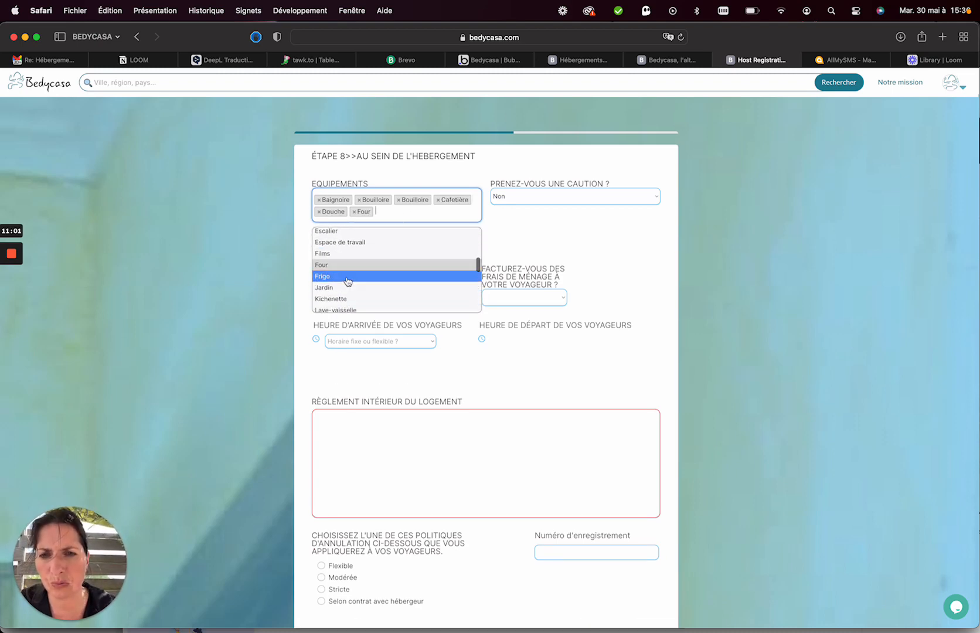
{"action": "left_click", "coordinate": [347, 281]}
{"action": "left_click", "coordinate": [409, 212]}
{"action": "scroll", "coordinate": [377, 292], "scroll_direction": "down", "scroll_amount": 2}
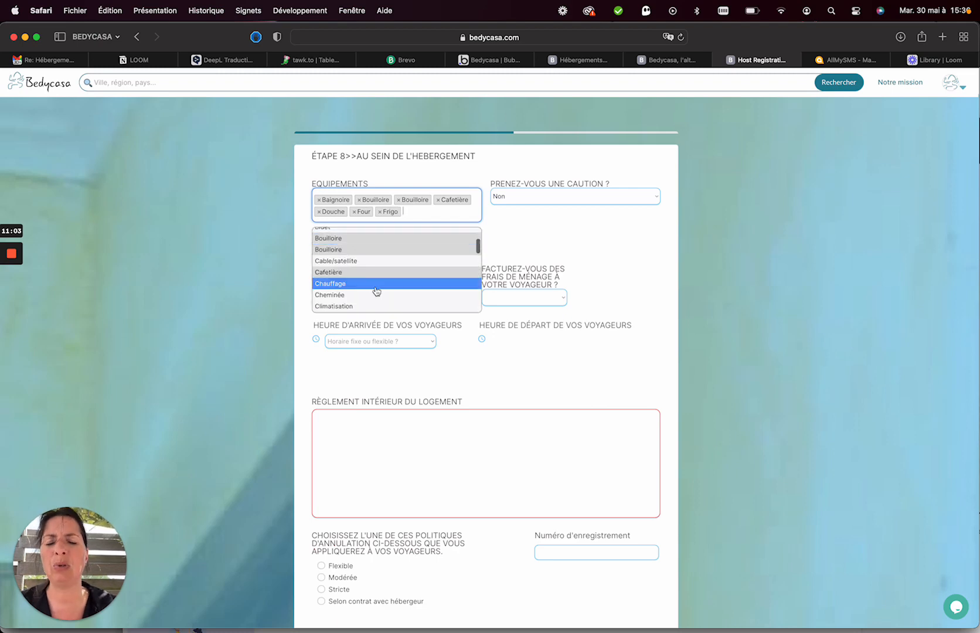
{"action": "scroll", "coordinate": [377, 291], "scroll_direction": "down", "scroll_amount": 6}
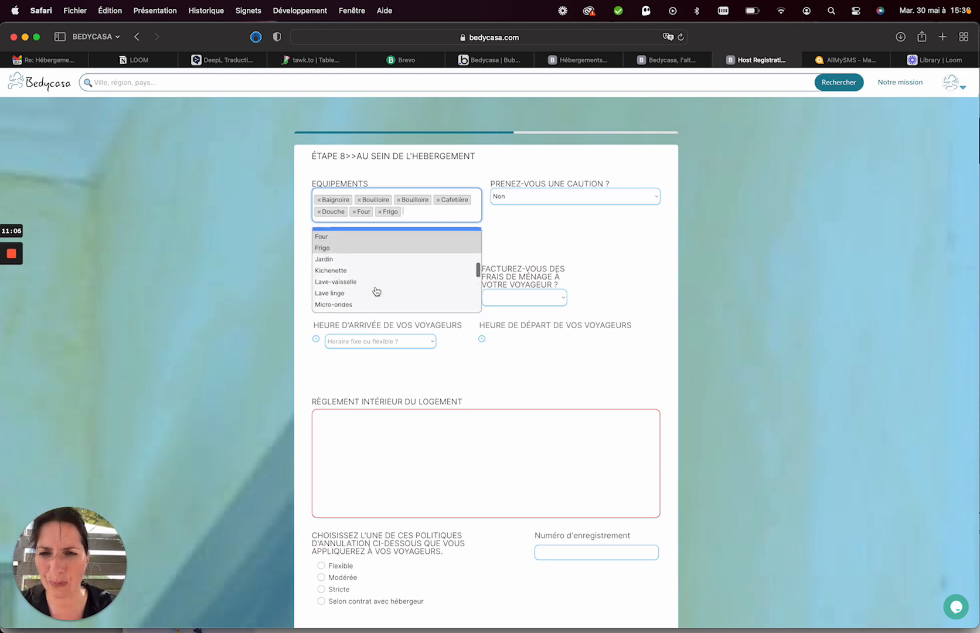
{"action": "left_click", "coordinate": [368, 266]}
{"action": "left_click", "coordinate": [461, 212]}
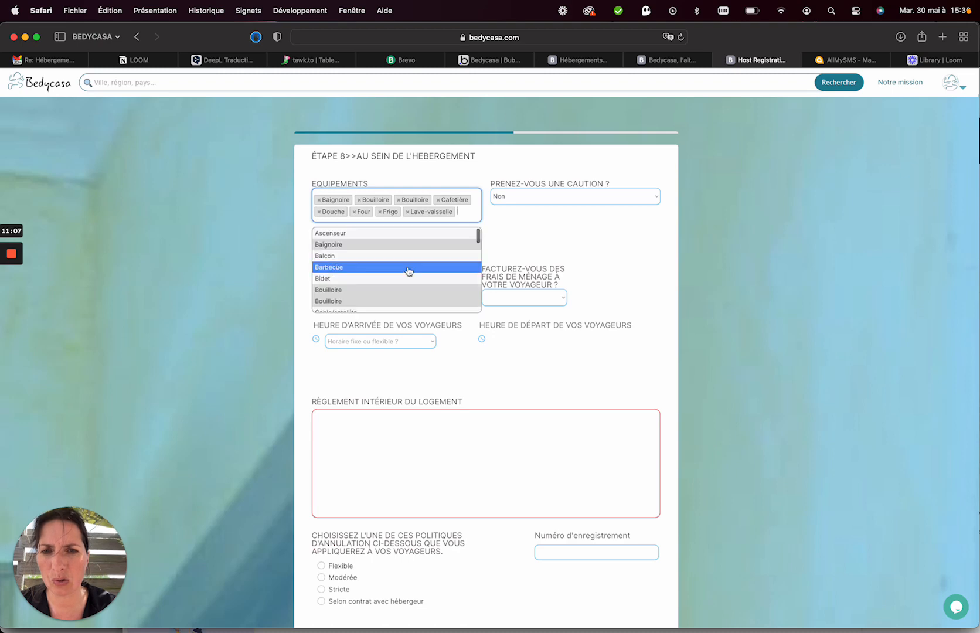
{"action": "scroll", "coordinate": [409, 271], "scroll_direction": "down", "scroll_amount": 3}
{"action": "scroll", "coordinate": [409, 271], "scroll_direction": "down", "scroll_amount": 3}
{"action": "left_click", "coordinate": [384, 271]}
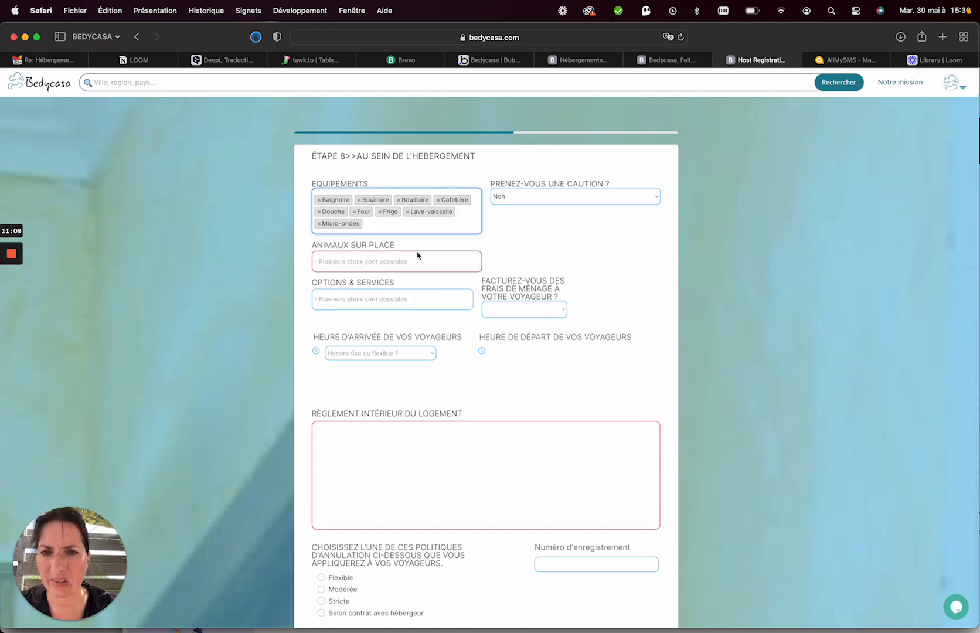
{"action": "left_click", "coordinate": [439, 225]}
Require a deposit (Oui) with a value of 800 euros.
{"action": "left_click", "coordinate": [530, 213]}
{"action": "left_click", "coordinate": [526, 199]}
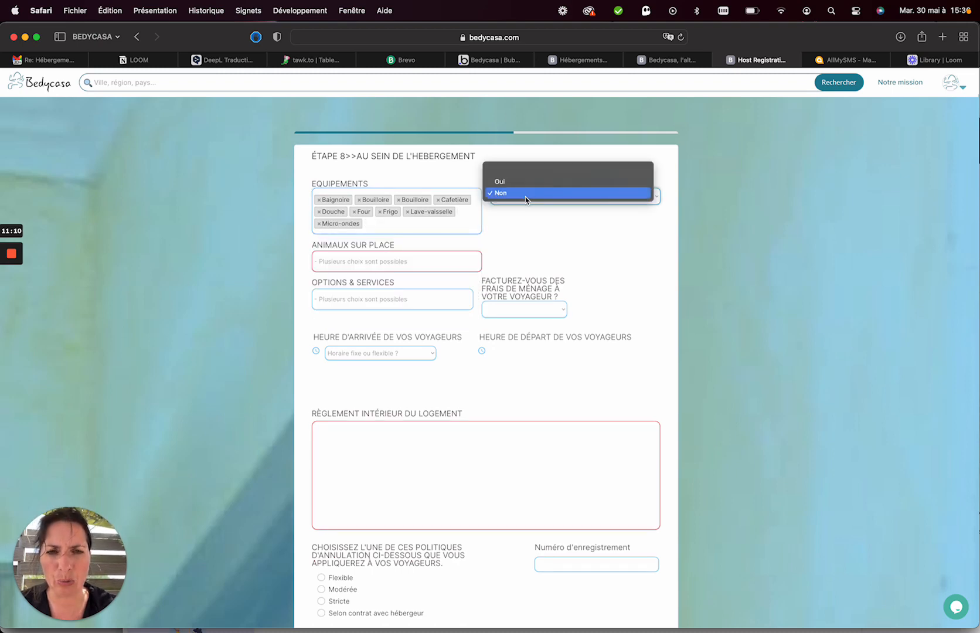
{"action": "left_click", "coordinate": [520, 182]}
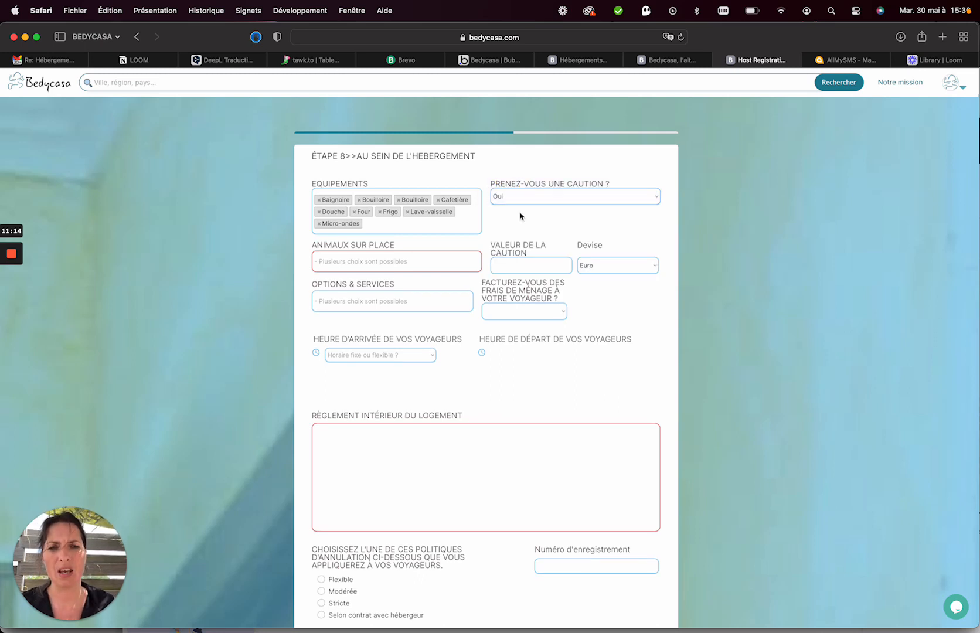
{"action": "left_click", "coordinate": [511, 267]}
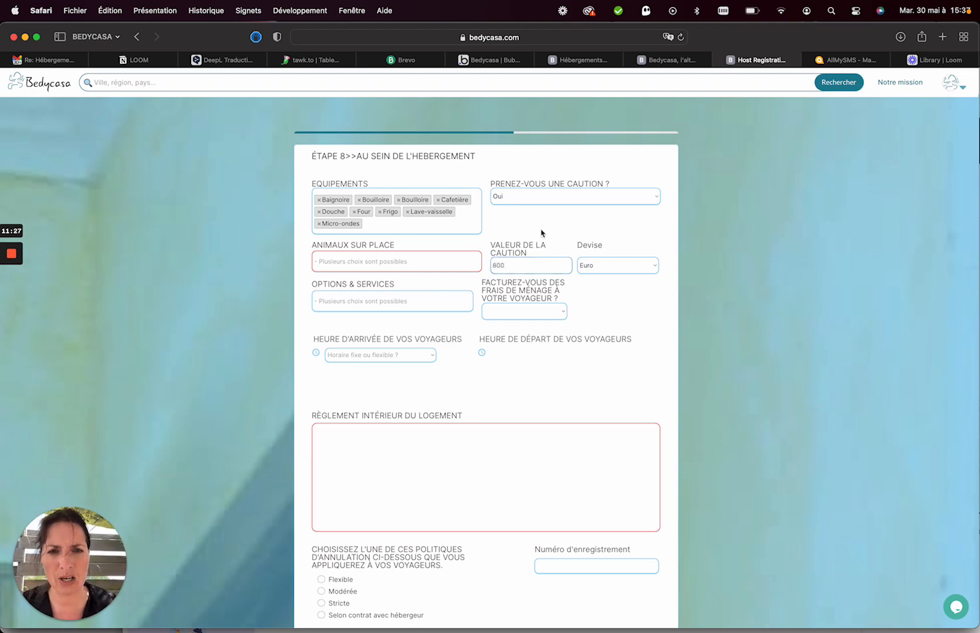
Charge no cleaning fees and declare NAC as the animals on site.
{"action": "left_click", "coordinate": [497, 313]}
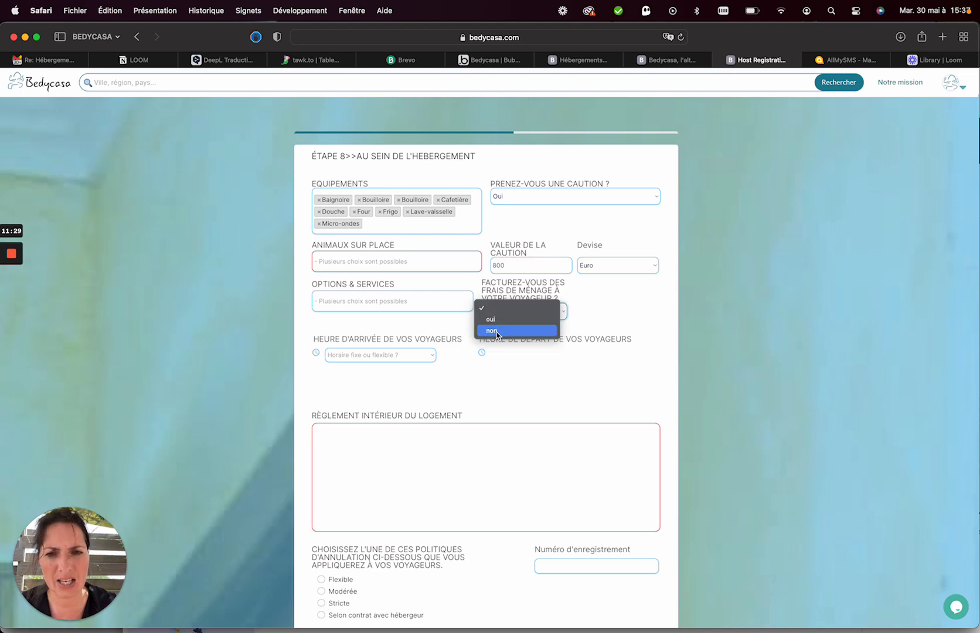
{"action": "left_click", "coordinate": [492, 331]}
{"action": "left_click", "coordinate": [404, 304]}
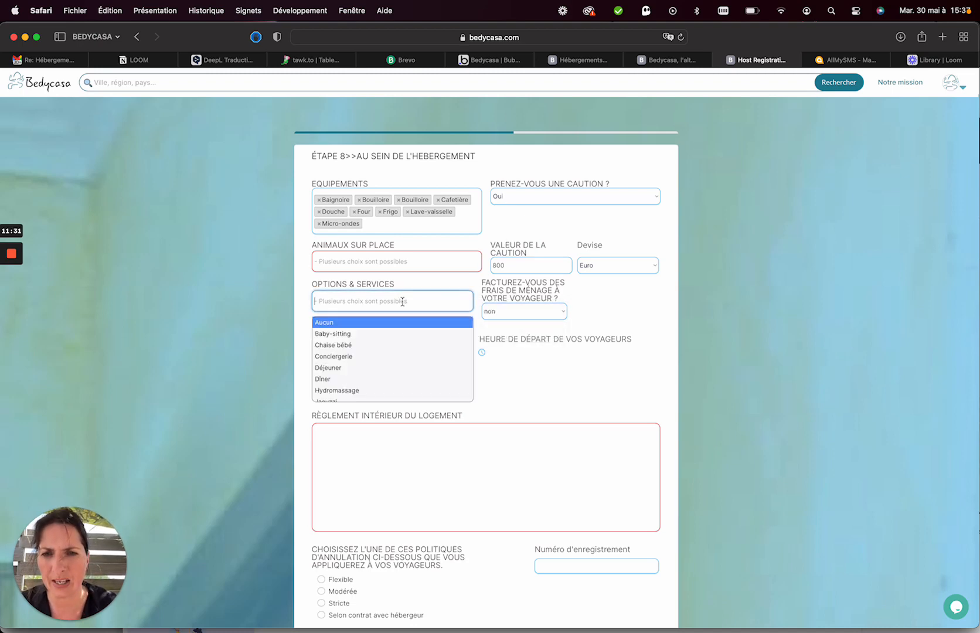
{"action": "left_click", "coordinate": [385, 264]}
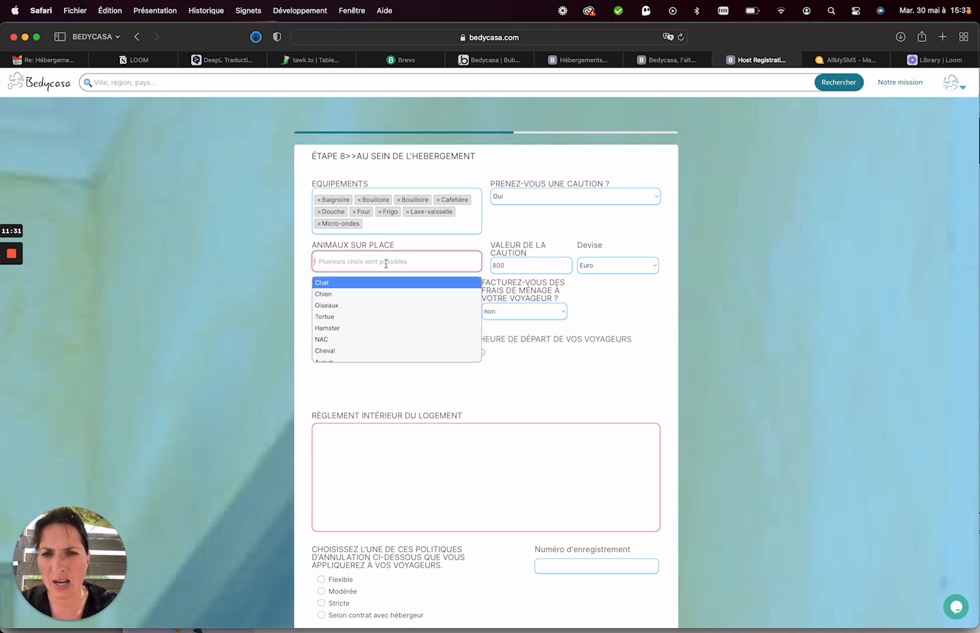
{"action": "left_click", "coordinate": [342, 340]}
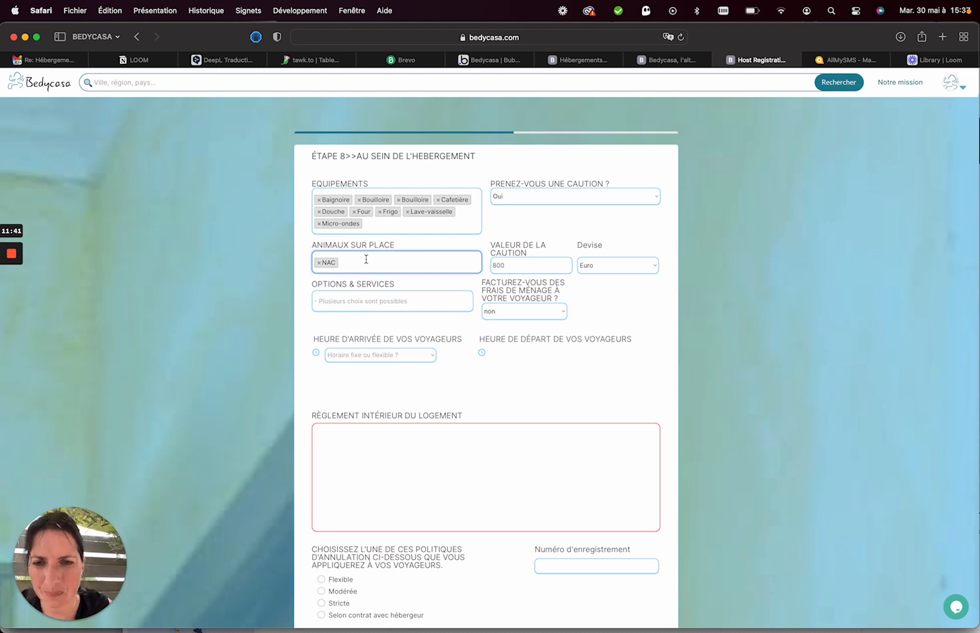
Make guest arrival flexible, from 16:00 to 22:00.
{"action": "scroll", "coordinate": [366, 259], "scroll_direction": "down", "scroll_amount": 2}
{"action": "left_click", "coordinate": [361, 307]}
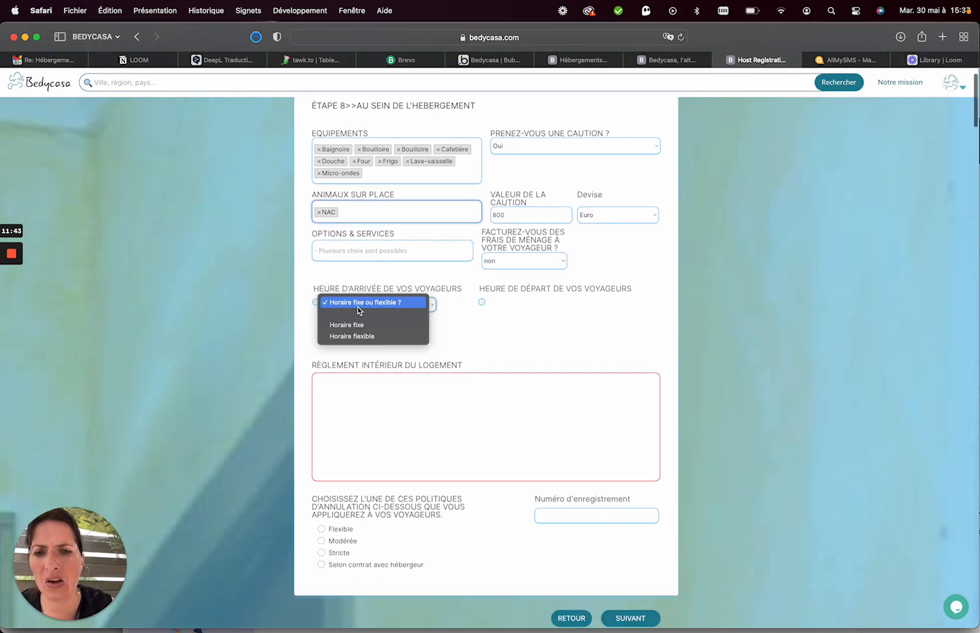
{"action": "left_click", "coordinate": [352, 338]}
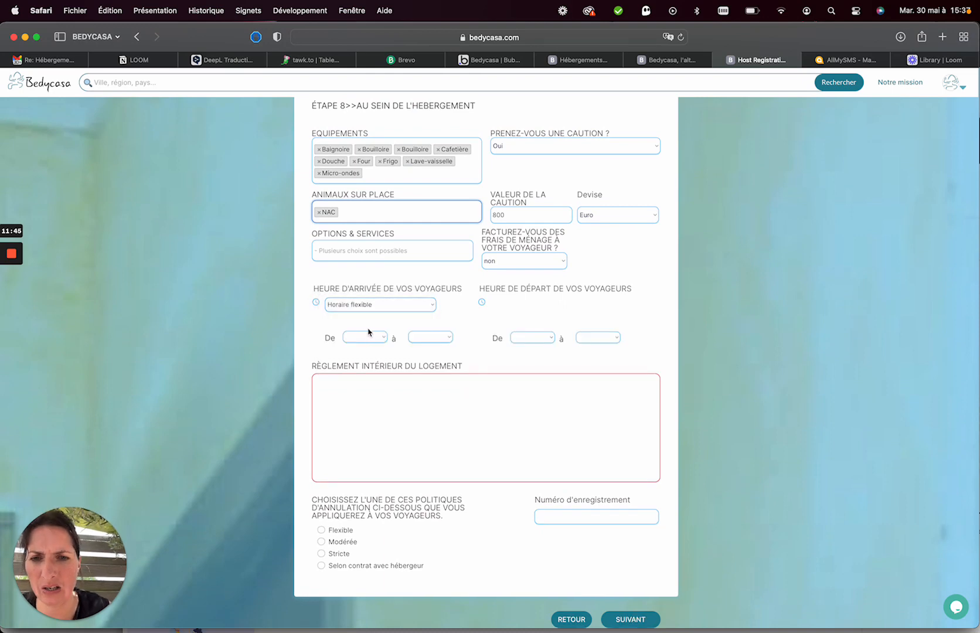
{"action": "left_click", "coordinate": [369, 335]}
{"action": "scroll", "coordinate": [369, 566], "scroll_direction": "down", "scroll_amount": 5}
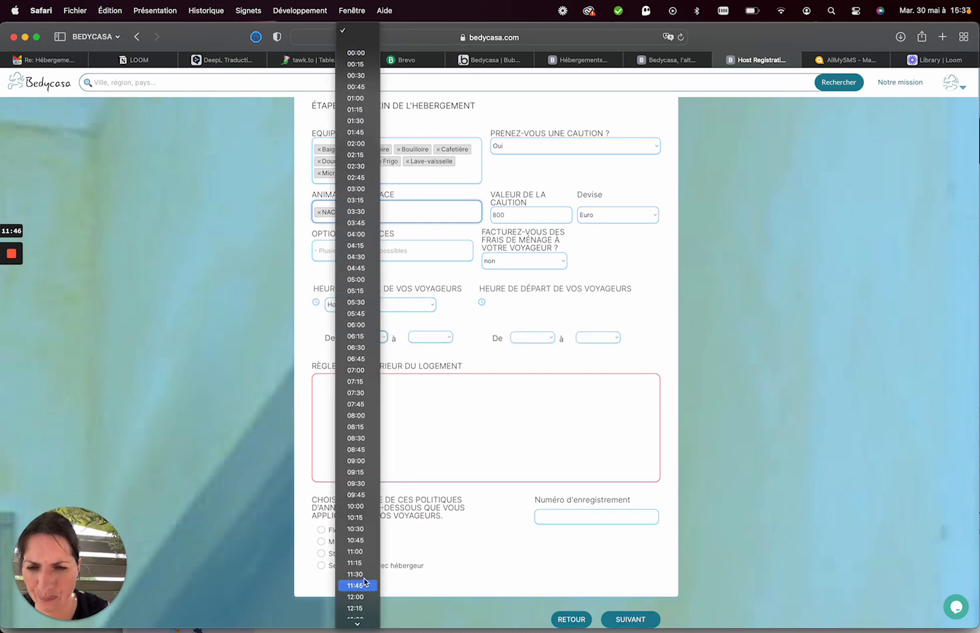
{"action": "left_click", "coordinate": [356, 552]}
{"action": "left_click", "coordinate": [436, 336]}
{"action": "scroll", "coordinate": [416, 552], "scroll_direction": "down", "scroll_amount": 5}
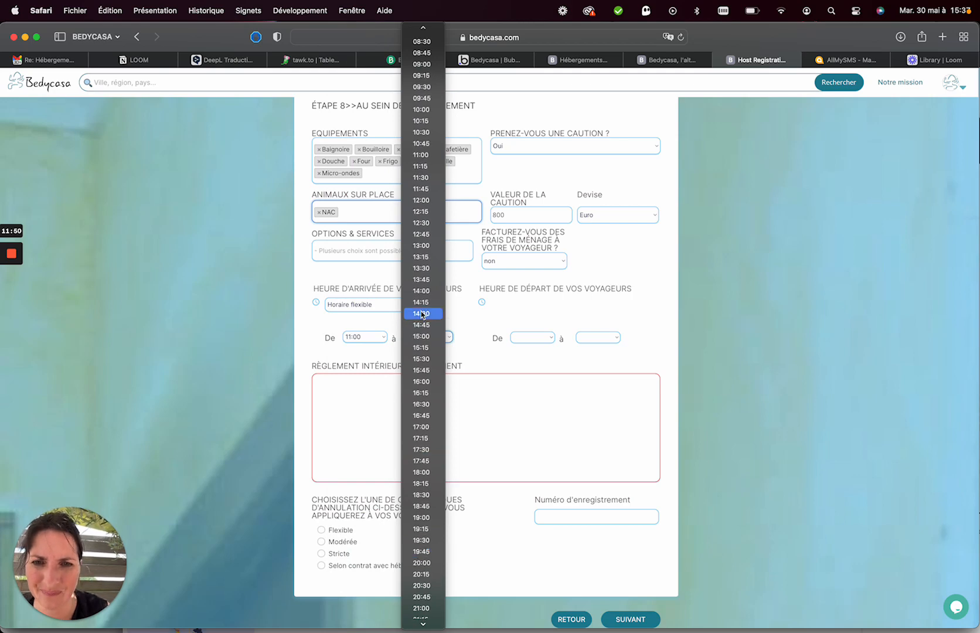
{"action": "left_click", "coordinate": [422, 291]}
{"action": "left_click", "coordinate": [531, 337]}
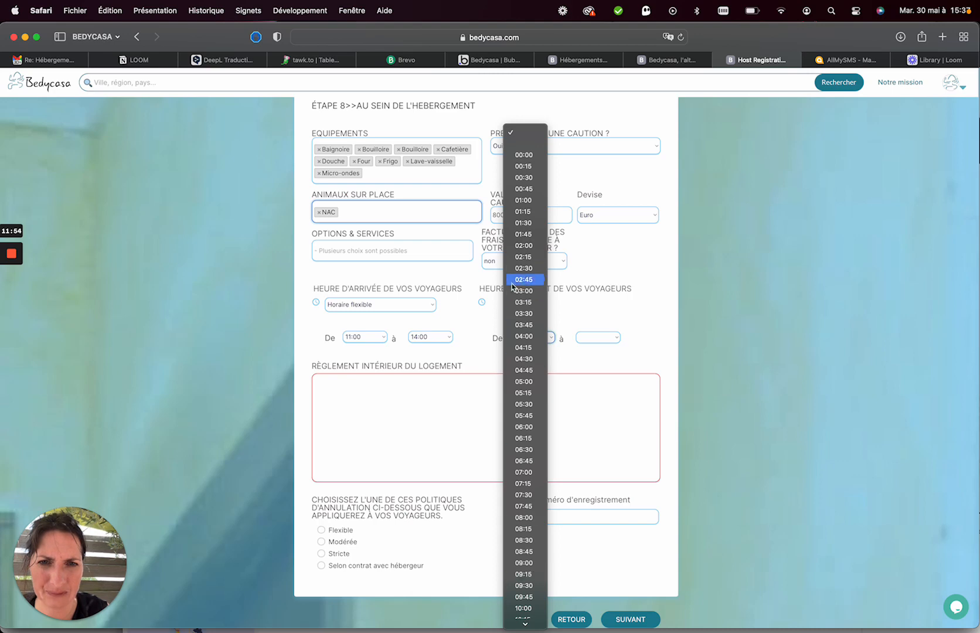
{"action": "left_click", "coordinate": [387, 330]}
{"action": "left_click", "coordinate": [425, 337]}
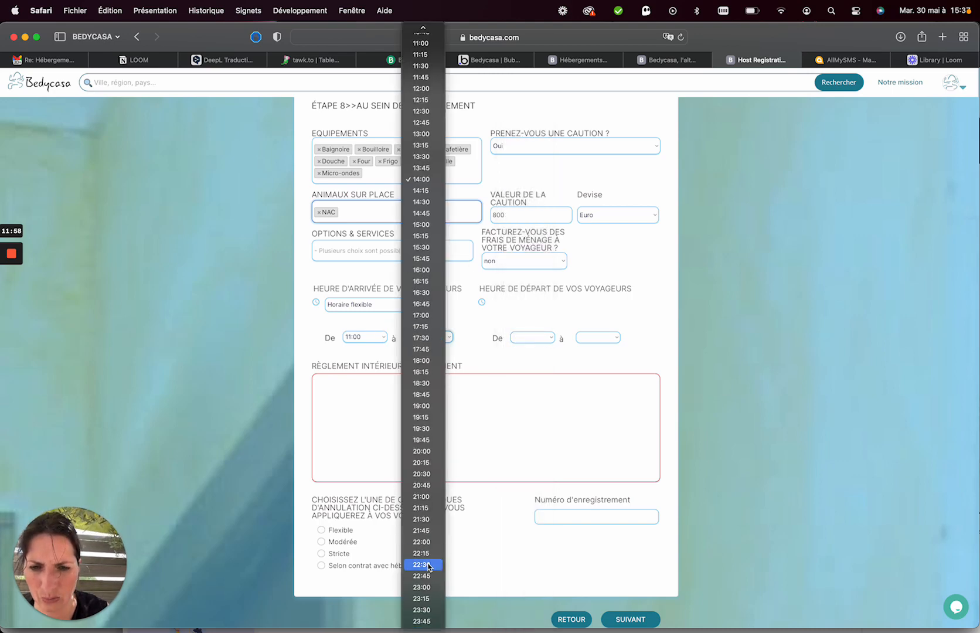
{"action": "left_click", "coordinate": [422, 542]}
{"action": "left_click", "coordinate": [373, 343]}
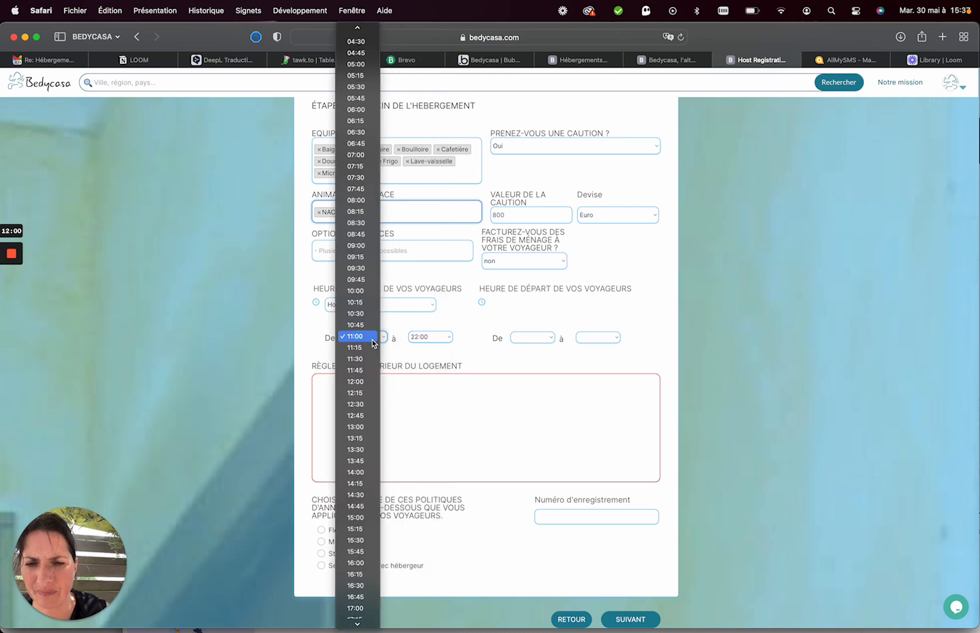
{"action": "left_click", "coordinate": [355, 563]}
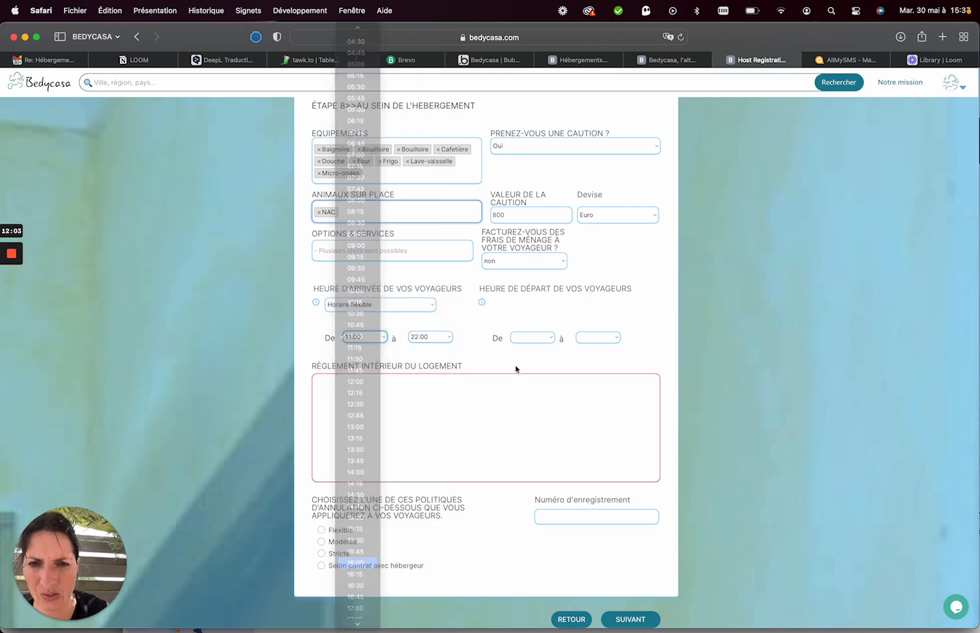
Set guest departure from 08:00 to 12:00.
{"action": "left_click", "coordinate": [516, 338]}
{"action": "scroll", "coordinate": [531, 499], "scroll_direction": "down", "scroll_amount": 5}
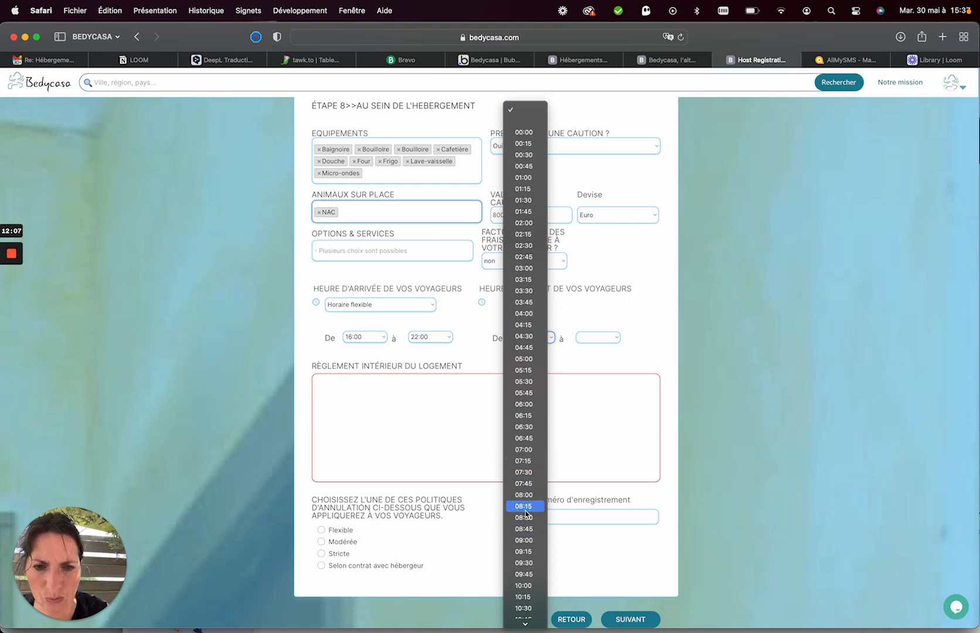
{"action": "left_click", "coordinate": [526, 496]}
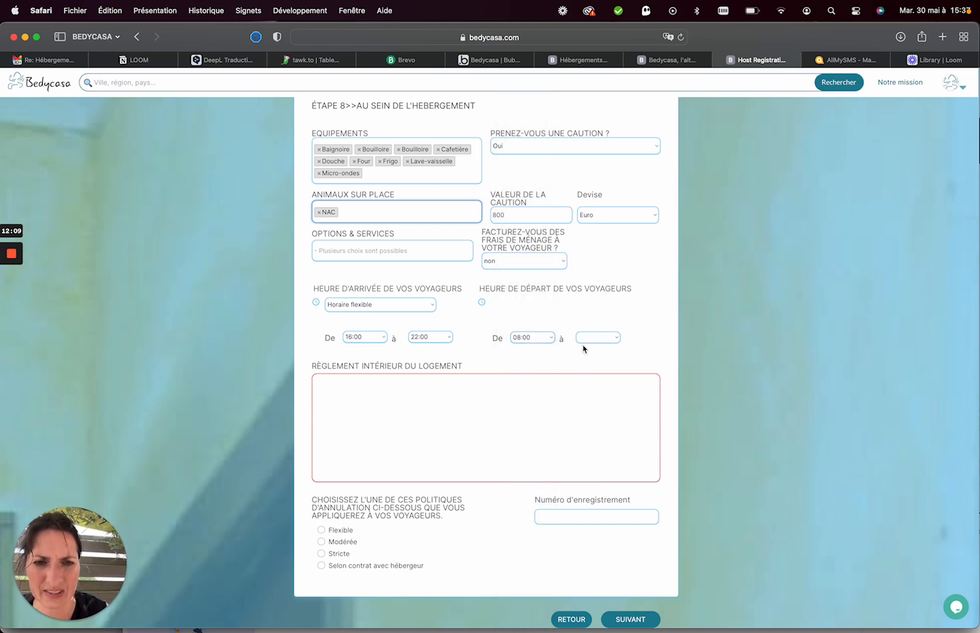
{"action": "left_click", "coordinate": [590, 338]}
{"action": "scroll", "coordinate": [576, 498], "scroll_direction": "down", "scroll_amount": 5}
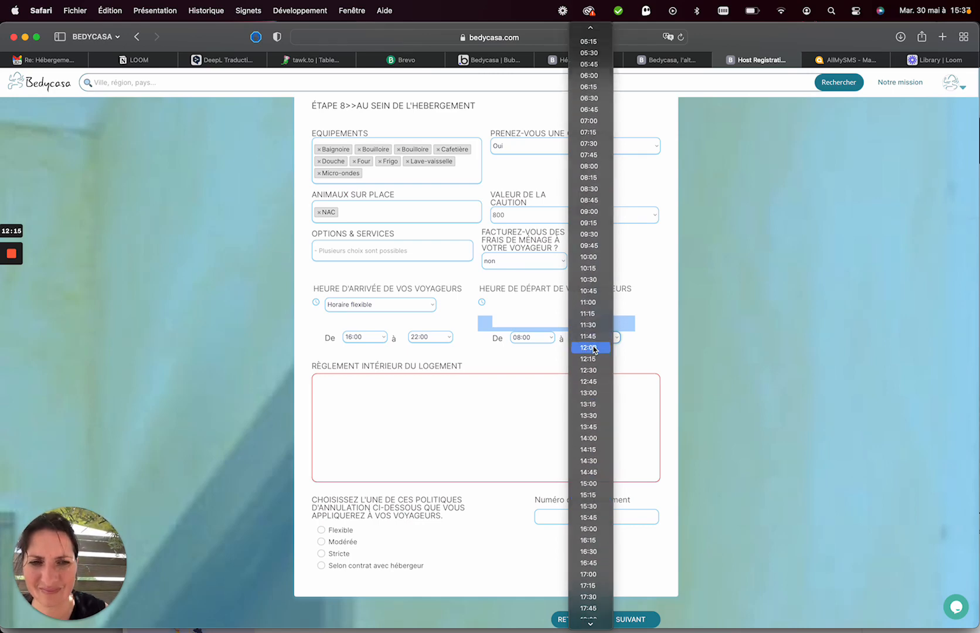
{"action": "left_click", "coordinate": [595, 349]}
{"action": "left_click", "coordinate": [500, 423]}
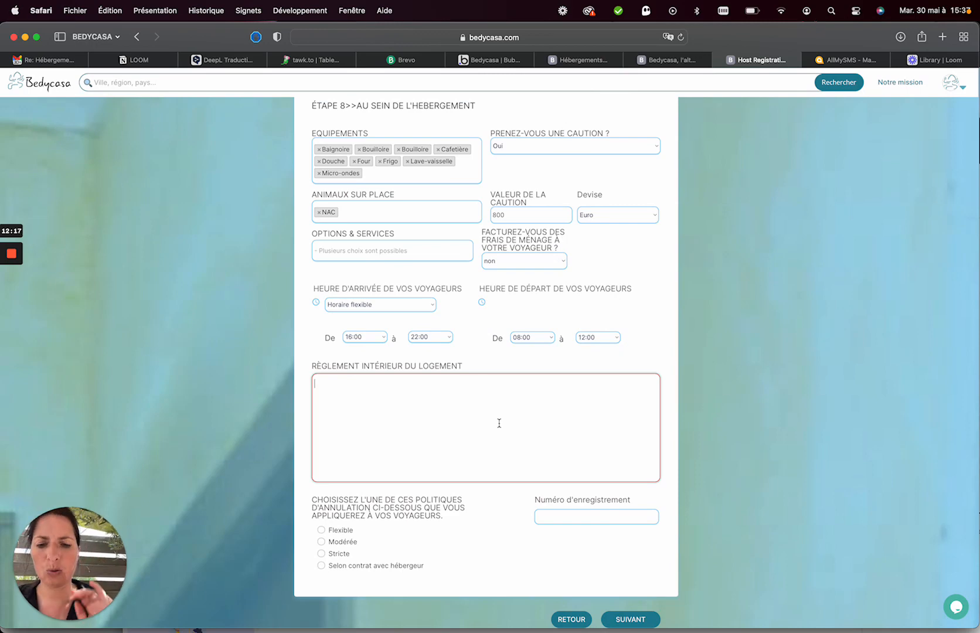
Write the house rule 'Respect des lieux et du voisinage.', accepting the spelling fix.
{"action": "type", "text": "Respect des lieux et"}
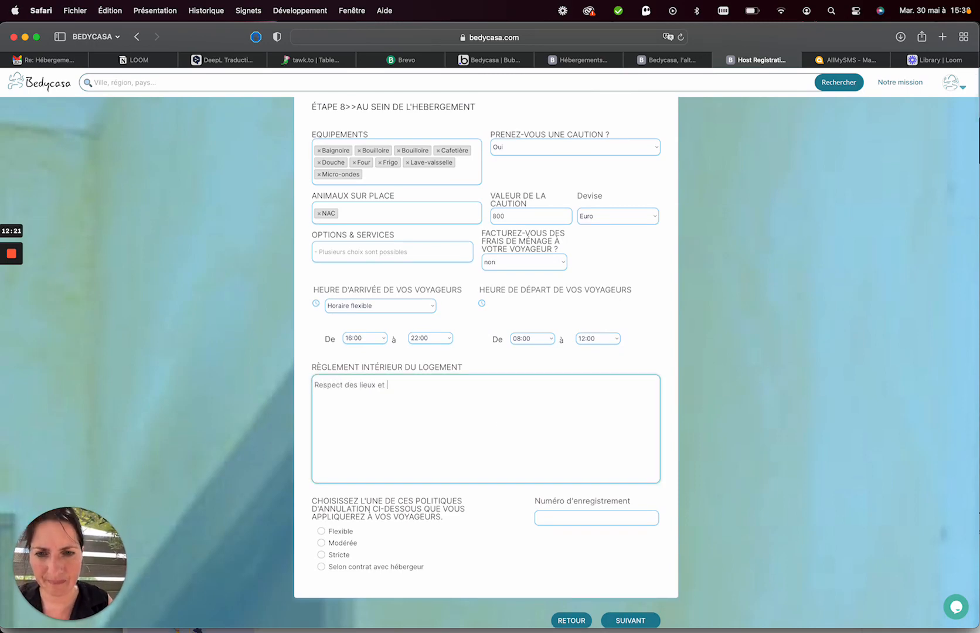
{"action": "type", "text": " du vois"}
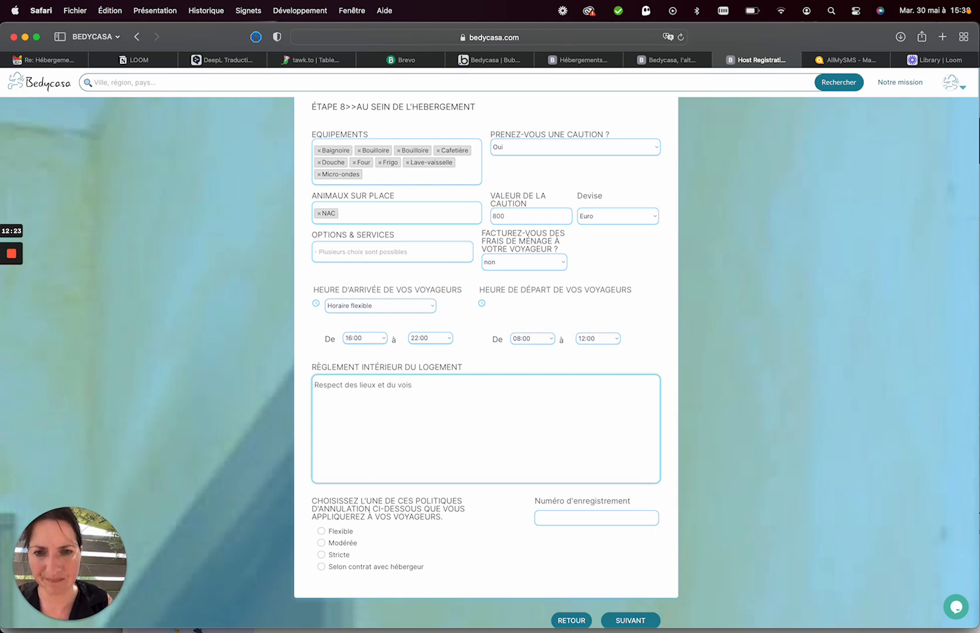
{"action": "type", "text": "innage"}
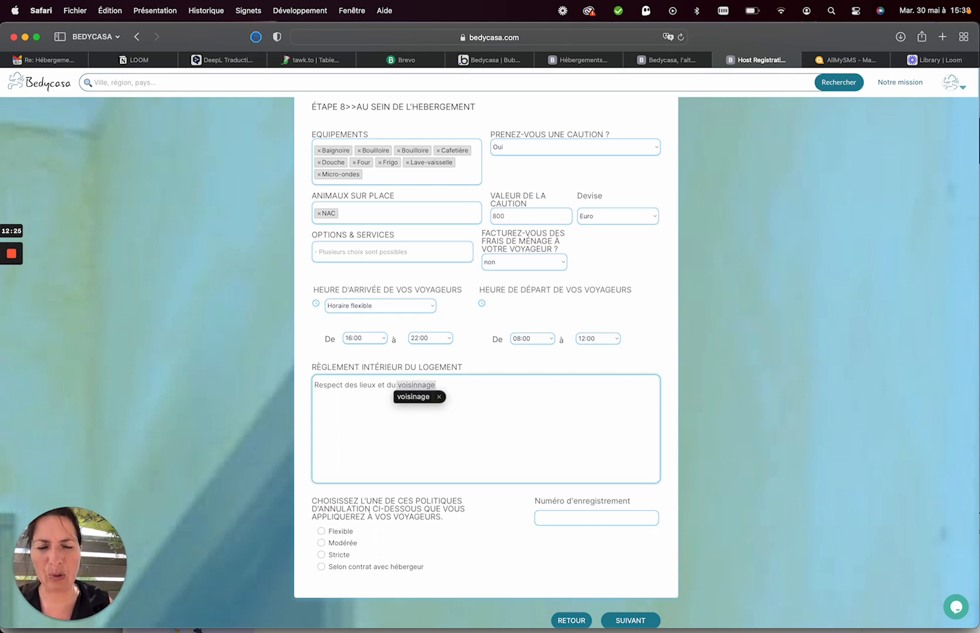
{"action": "left_click", "coordinate": [427, 398]}
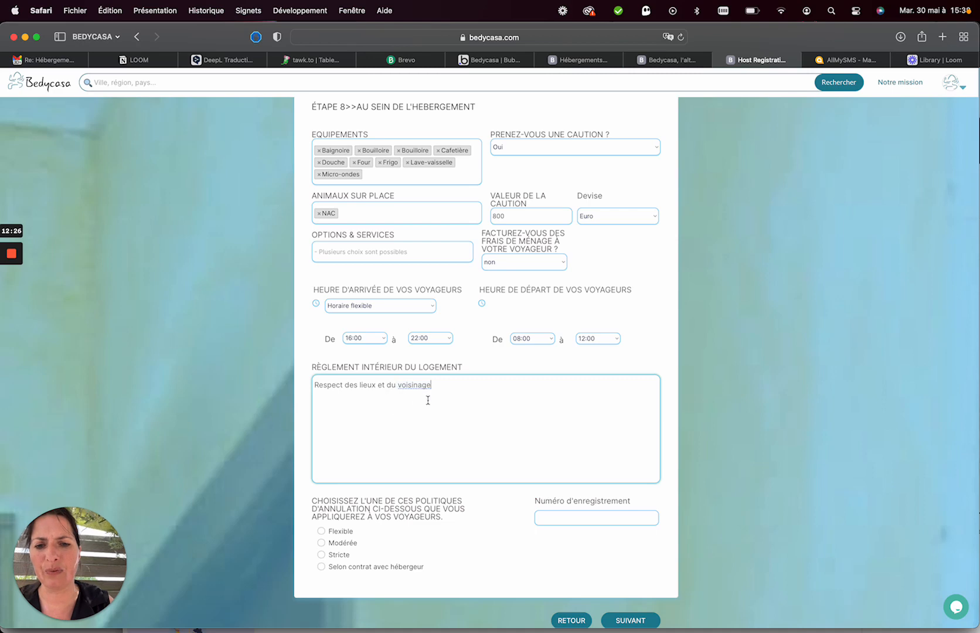
{"action": "type", "text": "."}
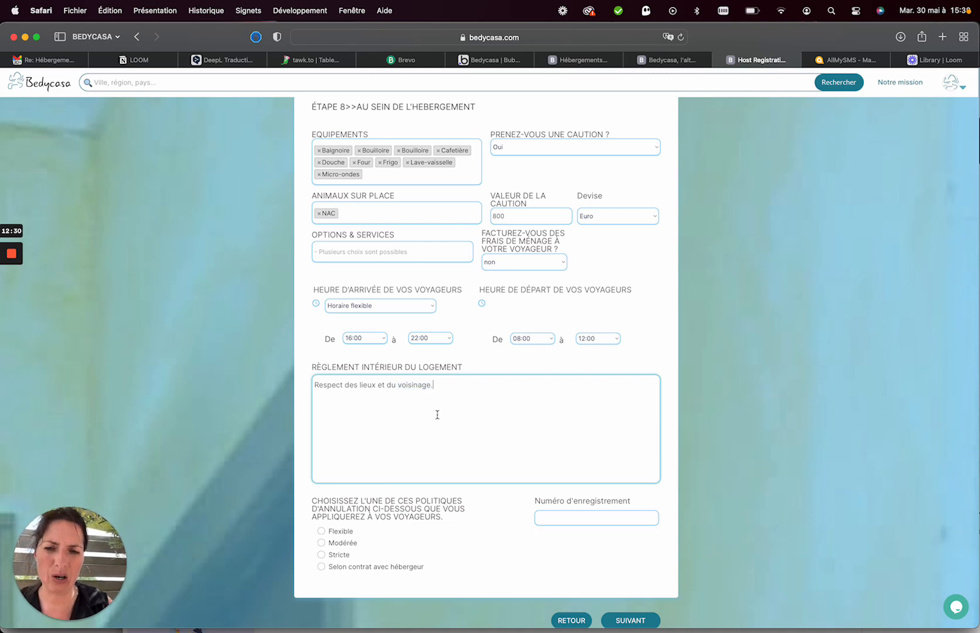
{"action": "scroll", "coordinate": [438, 415], "scroll_direction": "down", "scroll_amount": 3}
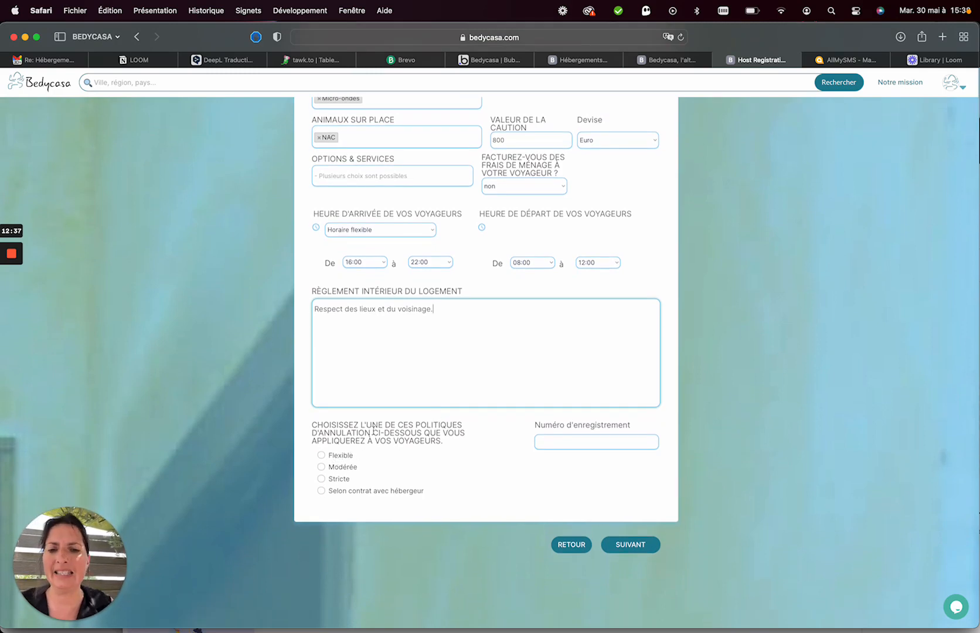
Compare the Flexible, Modérée and Stricte cancellation policies, settling on Modérée.
{"action": "left_click_drag", "start_coordinate": [363, 426], "coordinate": [413, 427]}
{"action": "left_click", "coordinate": [424, 427]}
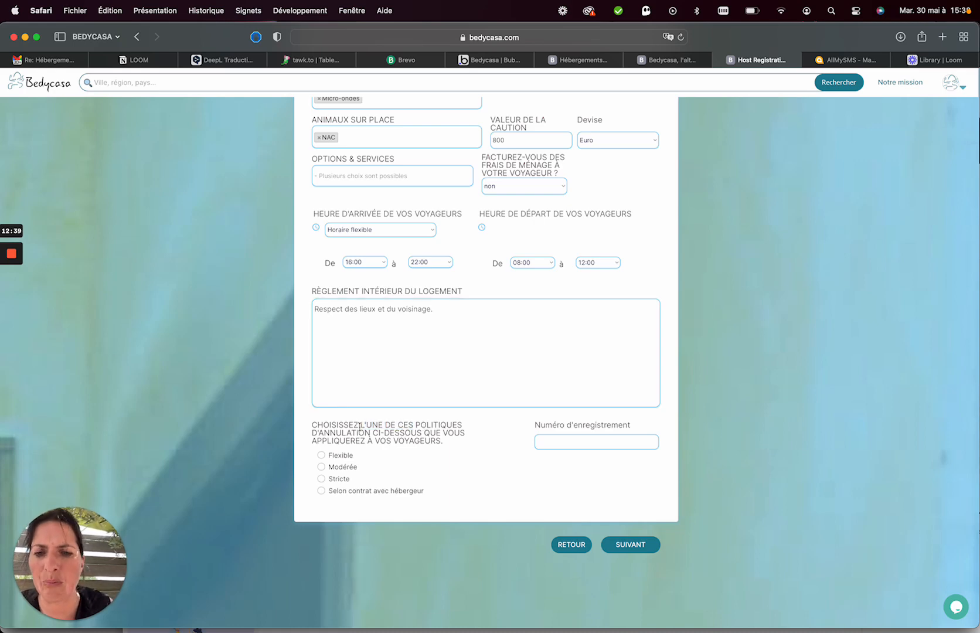
{"action": "left_click", "coordinate": [322, 456]}
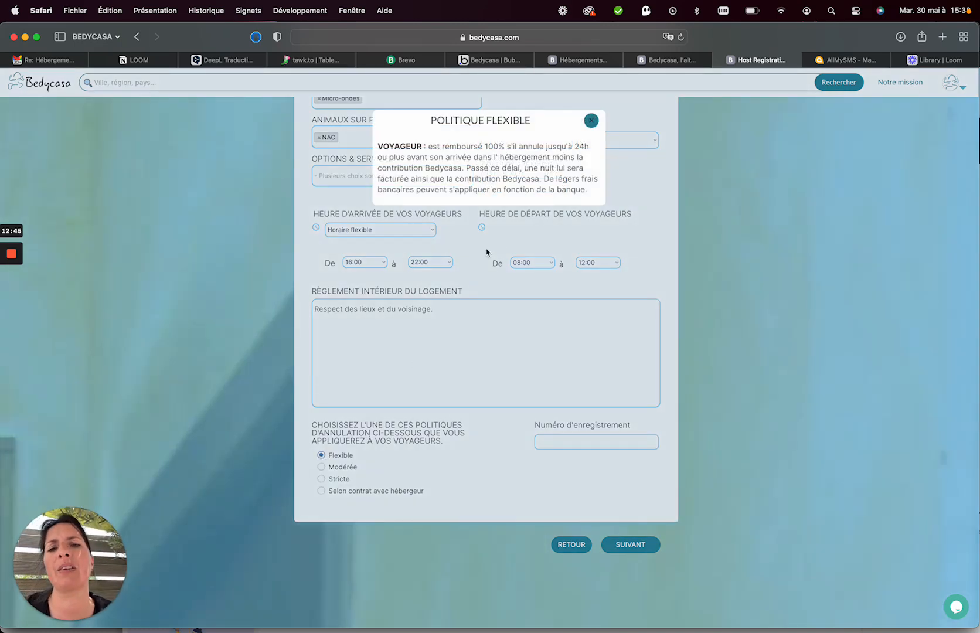
{"action": "left_click", "coordinate": [591, 122]}
{"action": "left_click", "coordinate": [321, 467]}
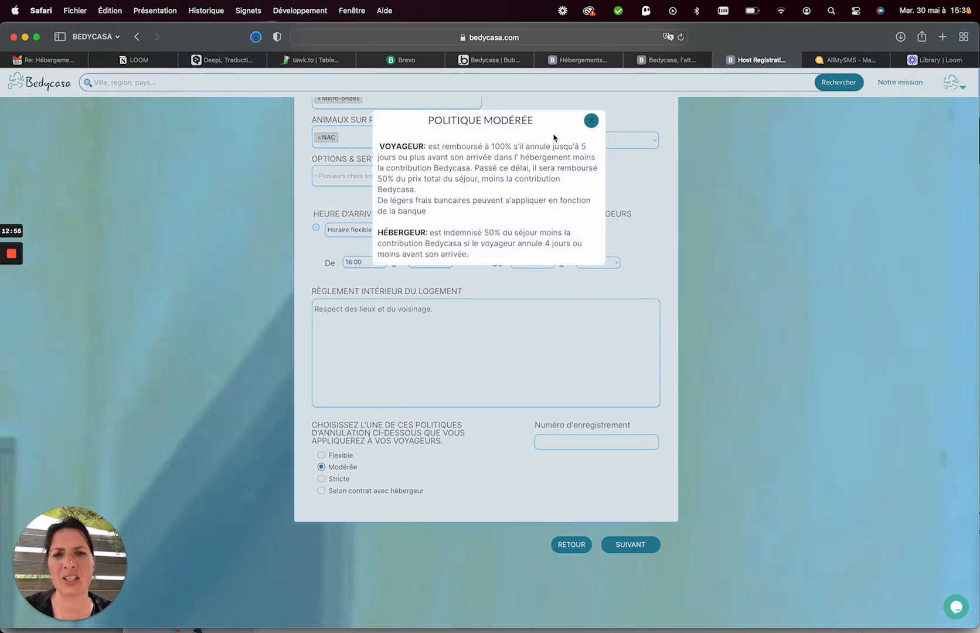
{"action": "left_click", "coordinate": [592, 122]}
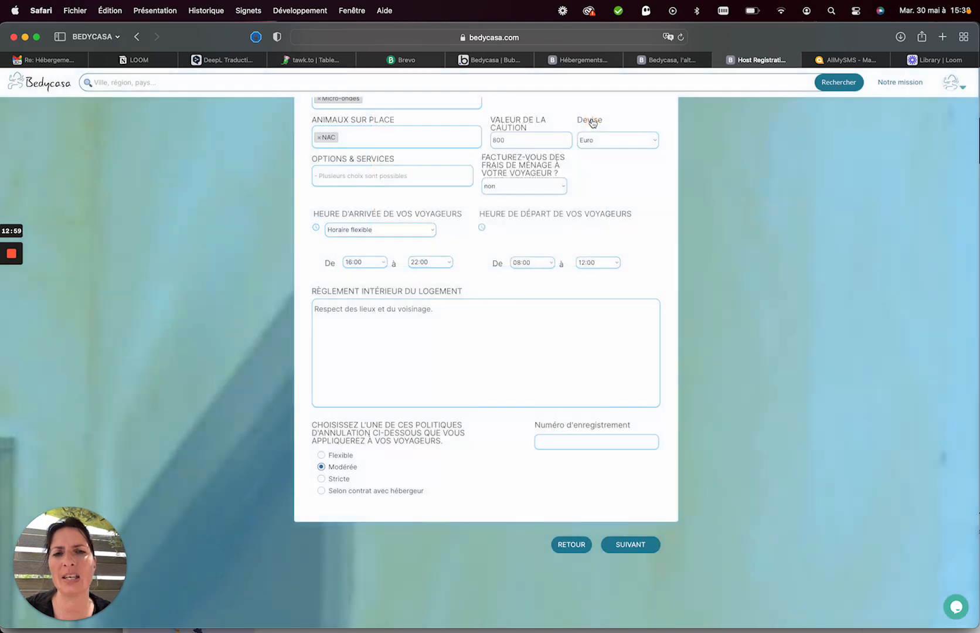
{"action": "left_click", "coordinate": [332, 479]}
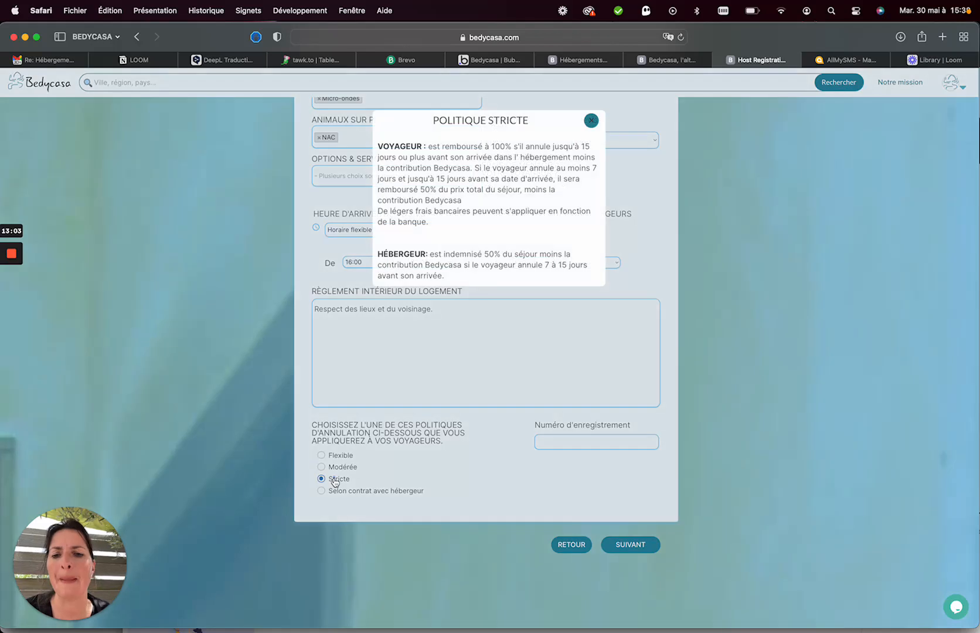
{"action": "left_click", "coordinate": [591, 121]}
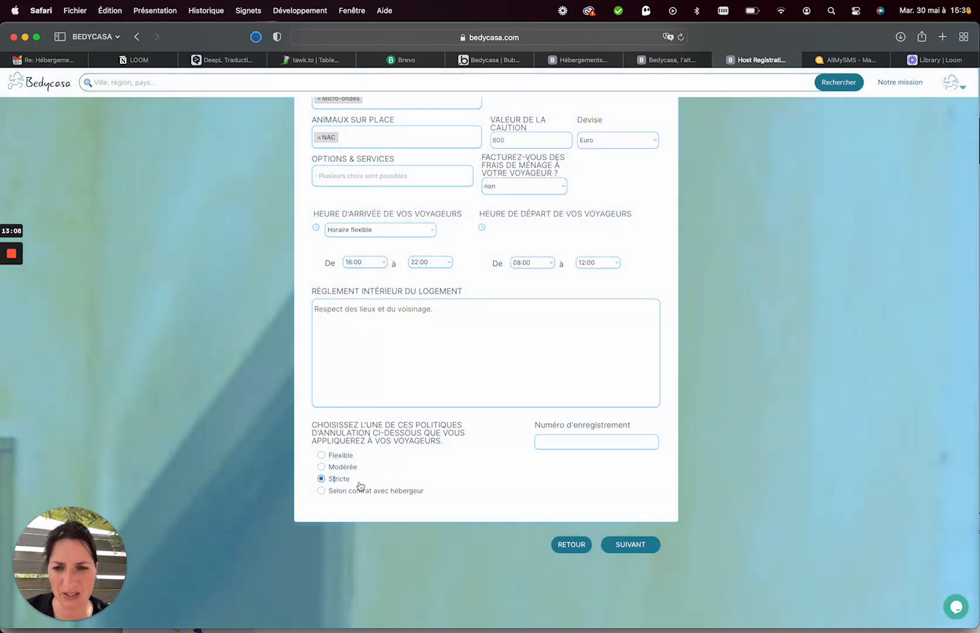
{"action": "left_click", "coordinate": [342, 467]}
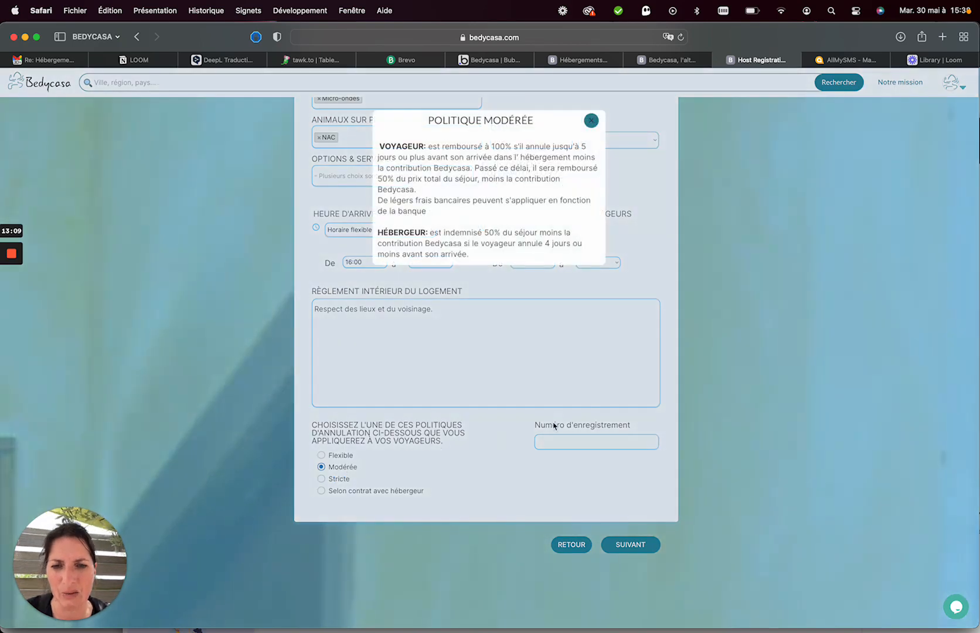
{"action": "left_click", "coordinate": [591, 121]}
Continue to step 9, activities.
{"action": "scroll", "coordinate": [462, 414], "scroll_direction": "up", "scroll_amount": 2}
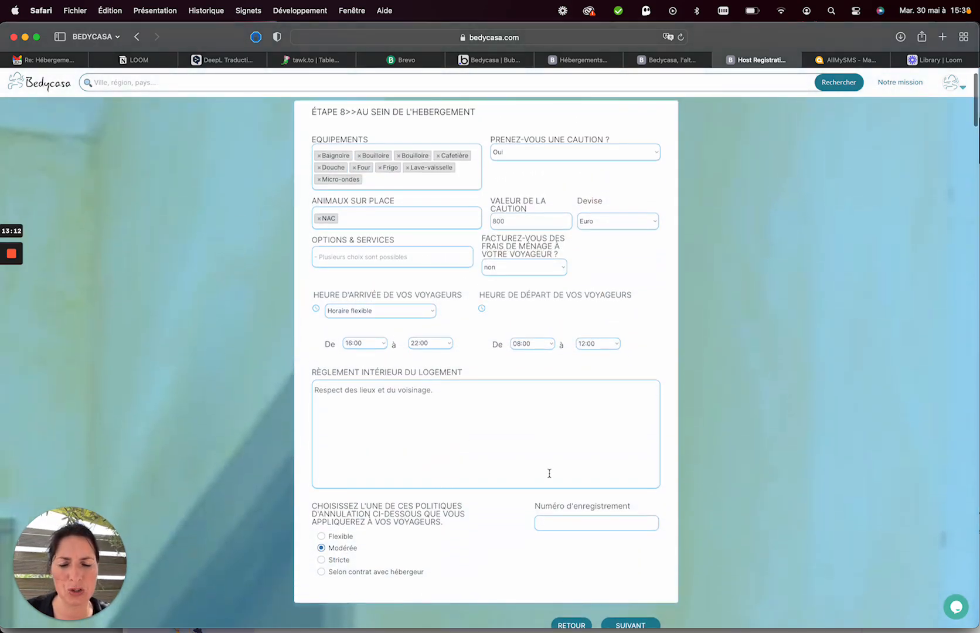
{"action": "scroll", "coordinate": [562, 287], "scroll_direction": "up", "scroll_amount": 2}
{"action": "scroll", "coordinate": [563, 290], "scroll_direction": "down", "scroll_amount": 5}
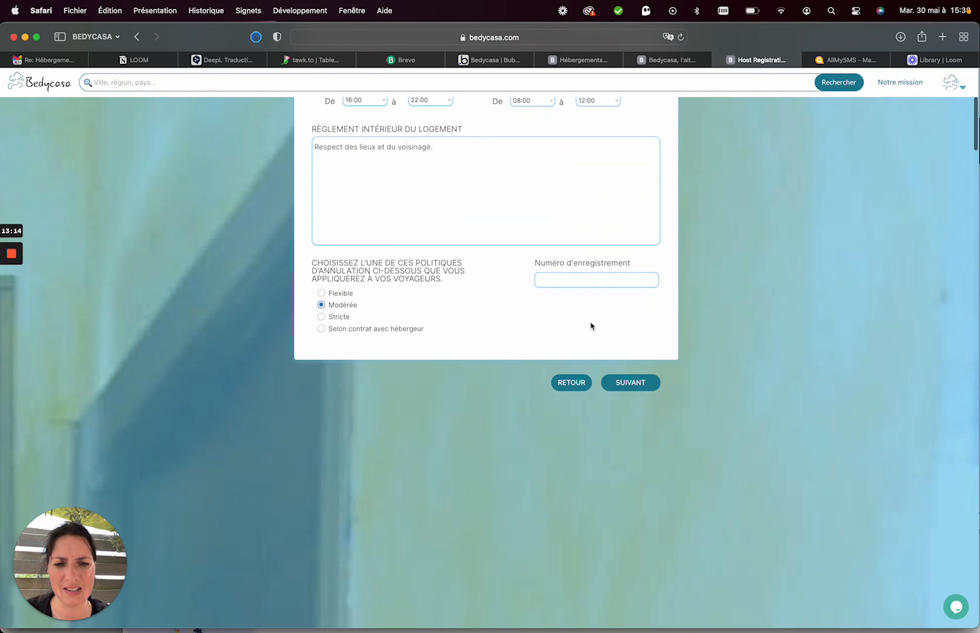
{"action": "left_click", "coordinate": [623, 391]}
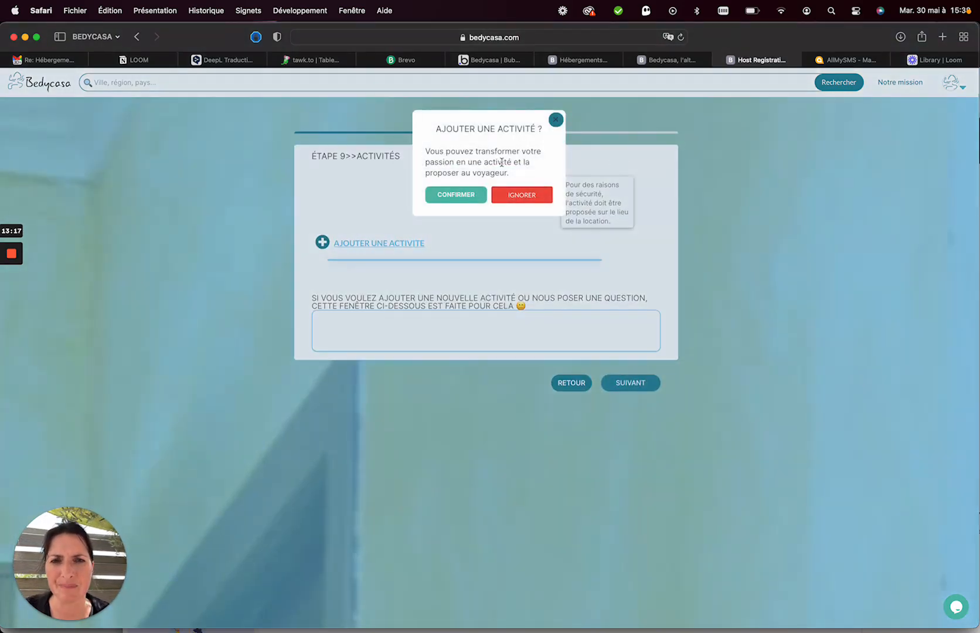
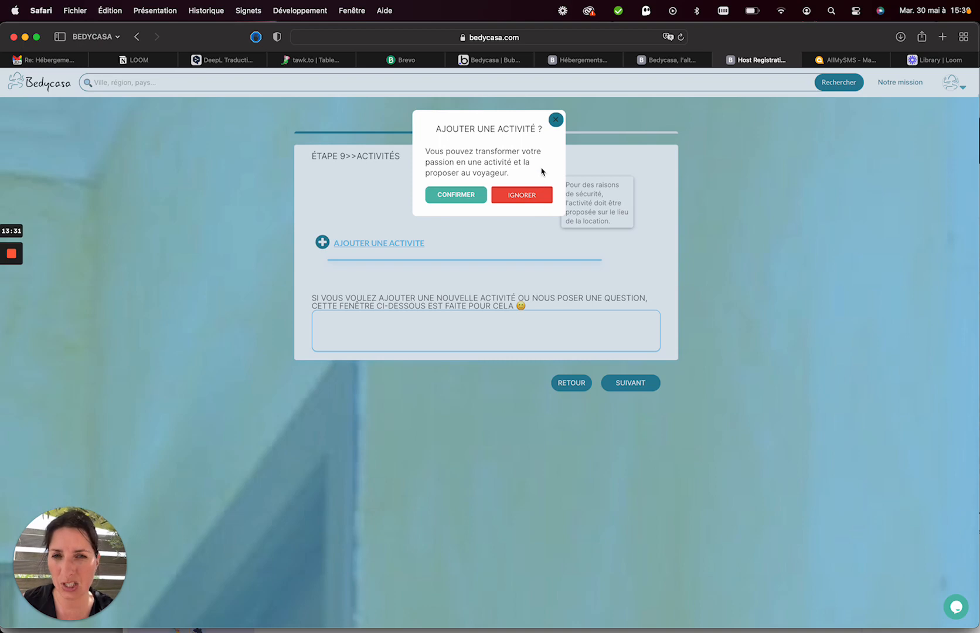
Skip the activity offer and add Avec Bébé (1-3), Groupe d'amis and Etudiant as traveller categories.
{"action": "left_click", "coordinate": [516, 198]}
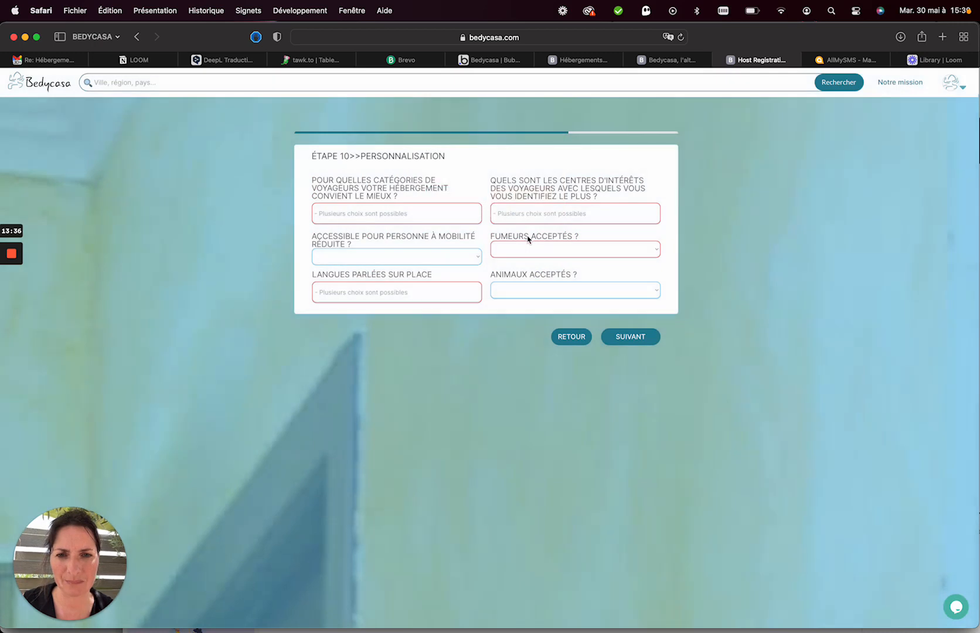
{"action": "left_click", "coordinate": [402, 212]}
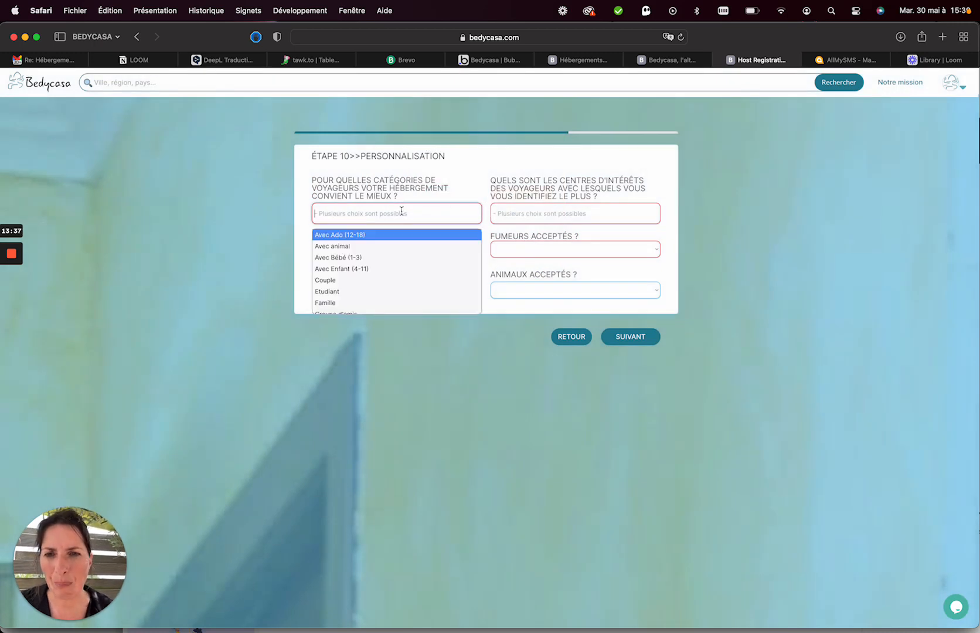
{"action": "left_click", "coordinate": [368, 260]}
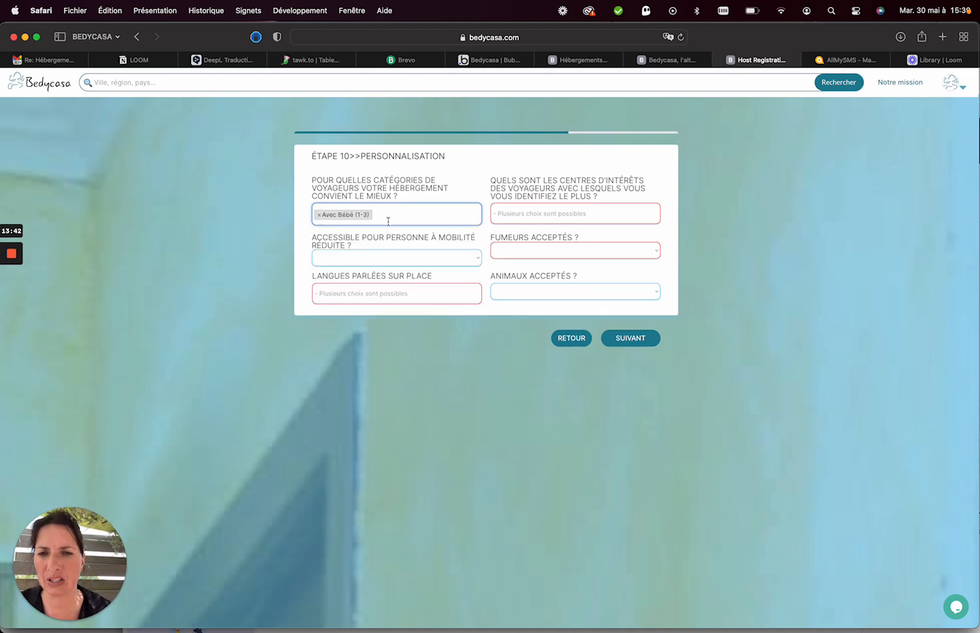
{"action": "left_click", "coordinate": [389, 218]}
{"action": "scroll", "coordinate": [372, 284], "scroll_direction": "down", "scroll_amount": 3}
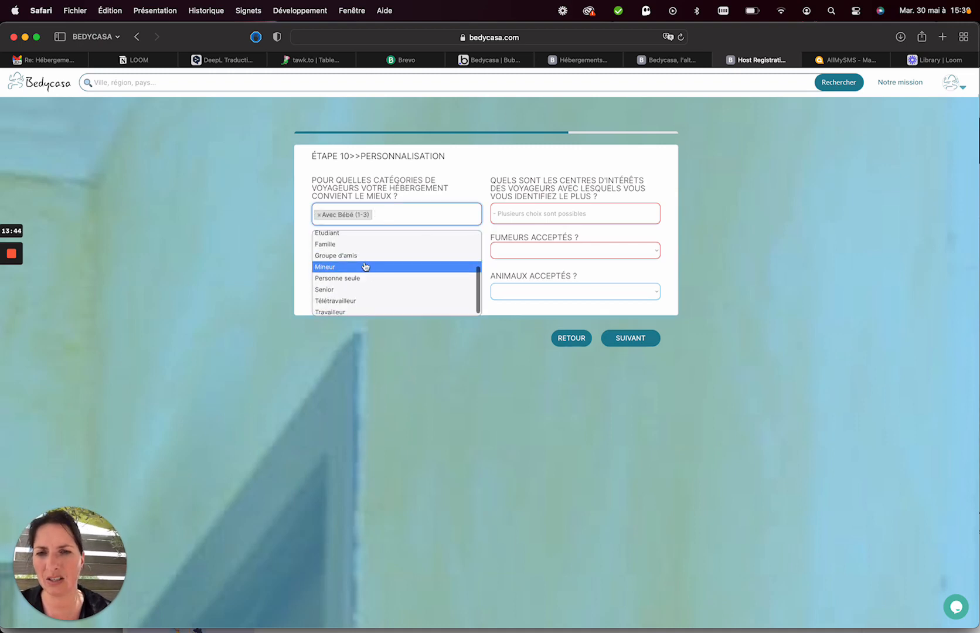
{"action": "left_click", "coordinate": [363, 261]}
{"action": "left_click", "coordinate": [399, 215]}
{"action": "scroll", "coordinate": [389, 284], "scroll_direction": "down", "scroll_amount": 2}
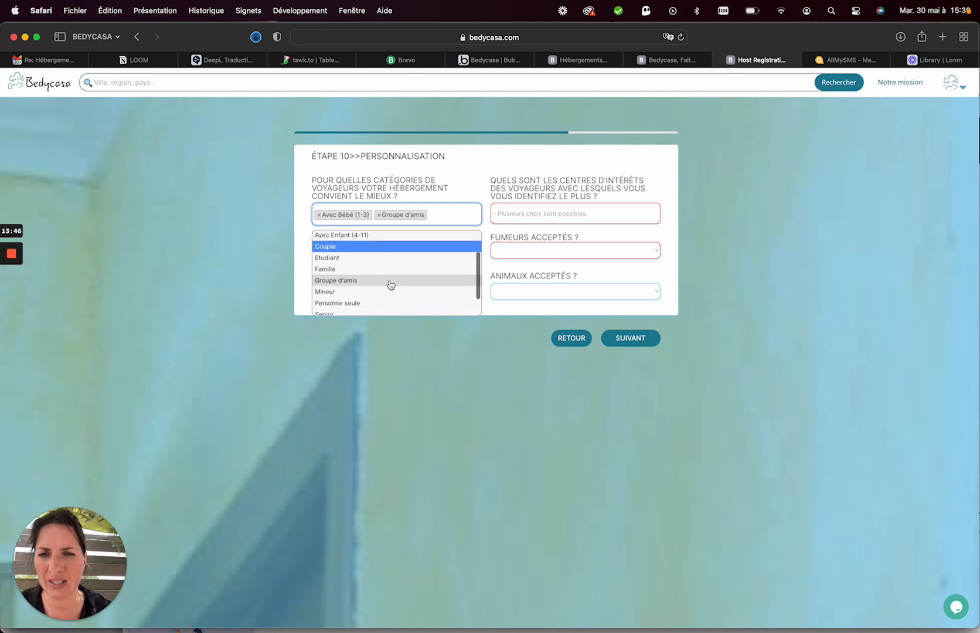
{"action": "left_click", "coordinate": [360, 258]}
Add Famille, Télétravailleur and Senior as traveller categories.
{"action": "left_click", "coordinate": [469, 214]}
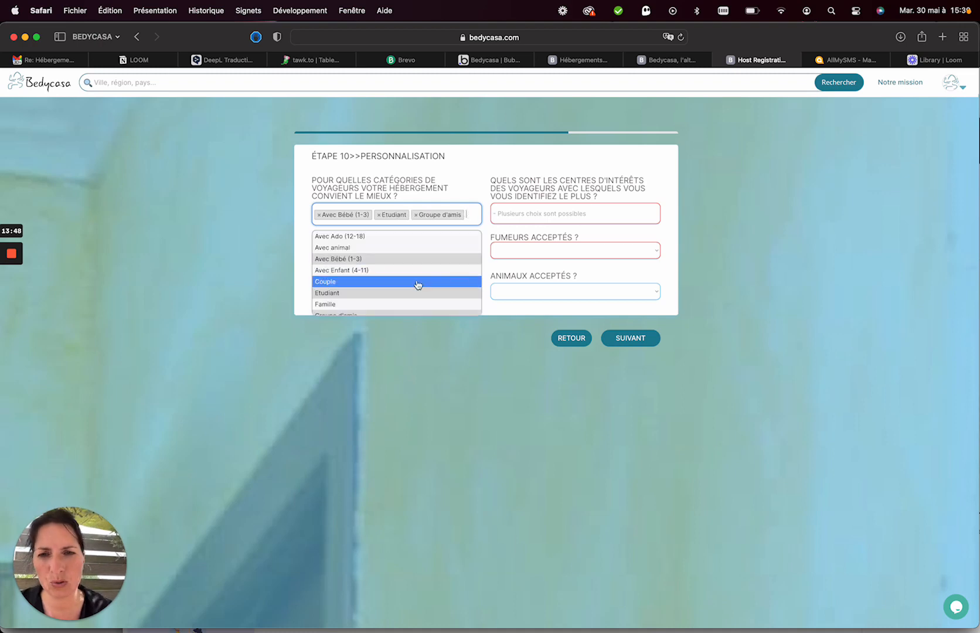
{"action": "scroll", "coordinate": [416, 285], "scroll_direction": "down", "scroll_amount": 2}
{"action": "left_click", "coordinate": [379, 265]}
{"action": "left_click", "coordinate": [436, 221]}
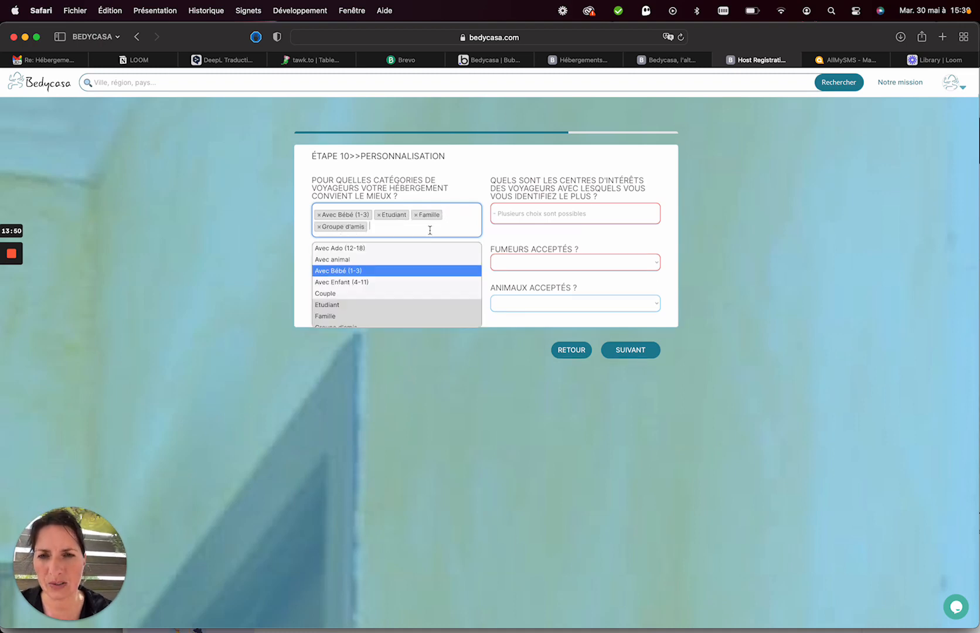
{"action": "scroll", "coordinate": [374, 293], "scroll_direction": "down", "scroll_amount": 2}
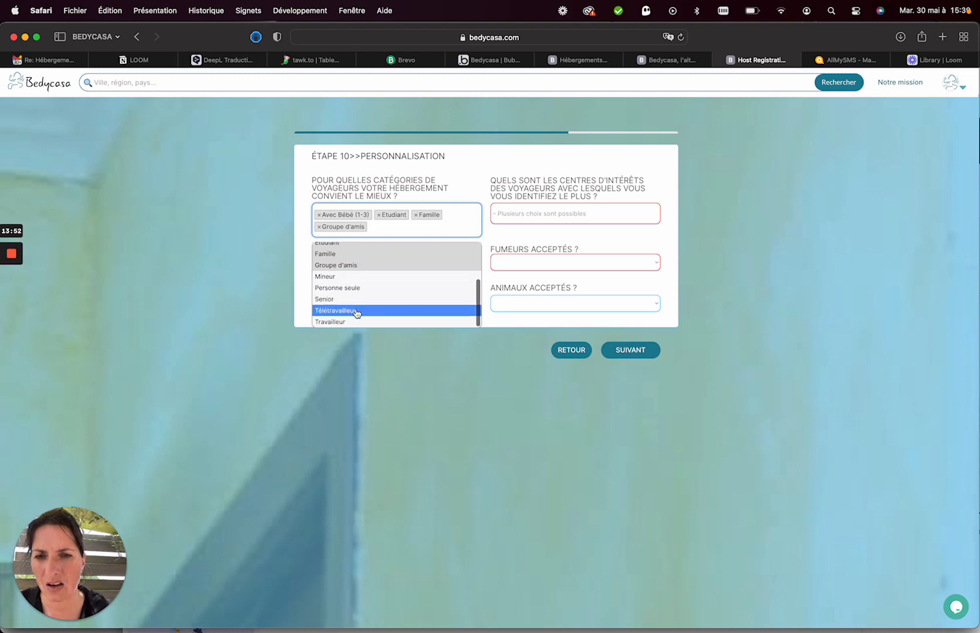
{"action": "left_click", "coordinate": [358, 310]}
{"action": "left_click", "coordinate": [436, 231]}
{"action": "scroll", "coordinate": [392, 344], "scroll_direction": "down", "scroll_amount": 2}
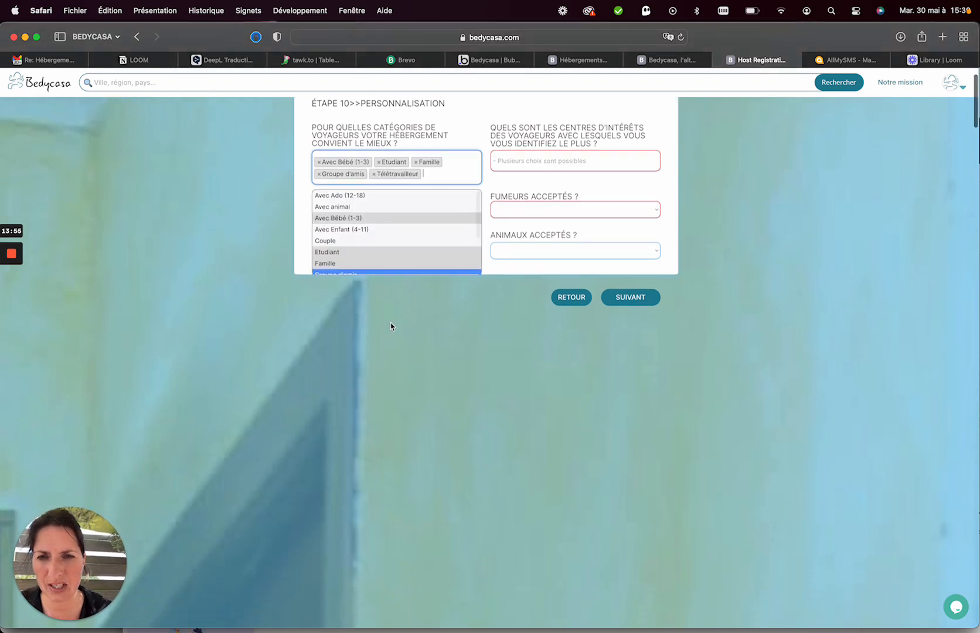
{"action": "scroll", "coordinate": [384, 270], "scroll_direction": "up", "scroll_amount": 2}
{"action": "scroll", "coordinate": [383, 269], "scroll_direction": "down", "scroll_amount": 3}
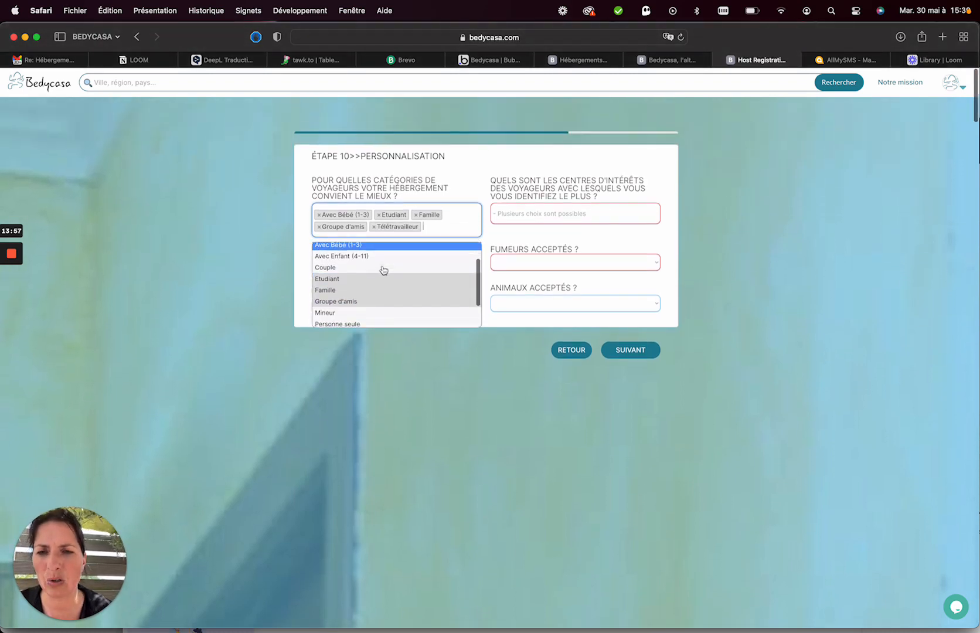
{"action": "left_click", "coordinate": [353, 306]}
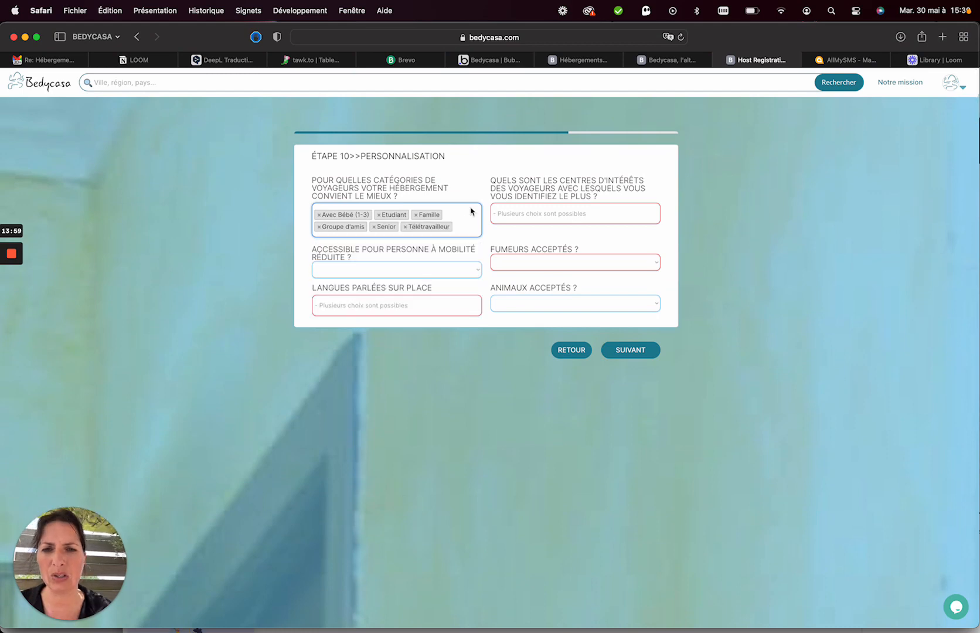
Add Ecologie, Cinéma, Cuisine, Danse and Pop musique as traveller interests.
{"action": "left_click", "coordinate": [524, 214]}
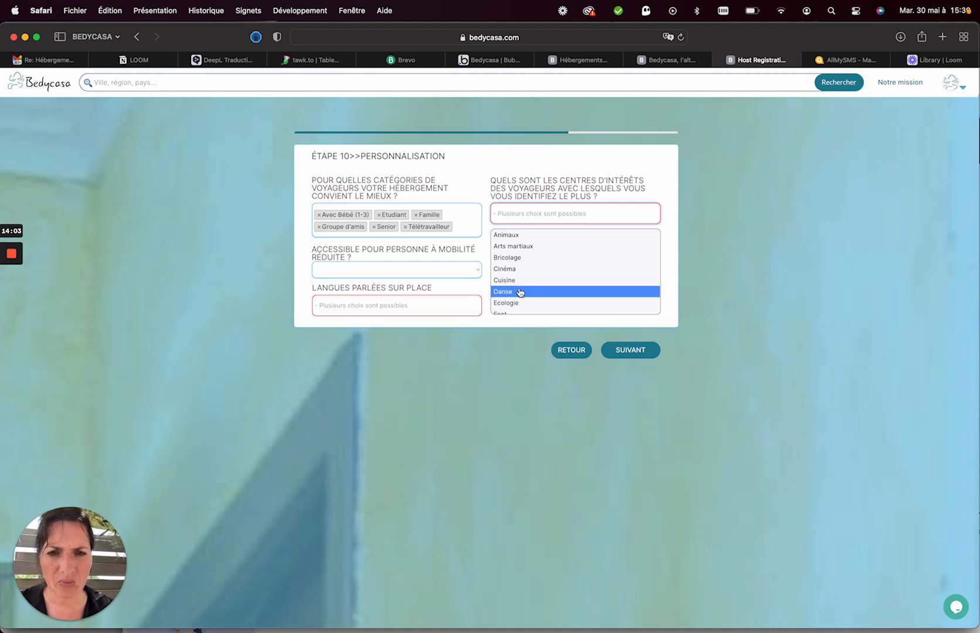
{"action": "scroll", "coordinate": [521, 290], "scroll_direction": "down", "scroll_amount": 1}
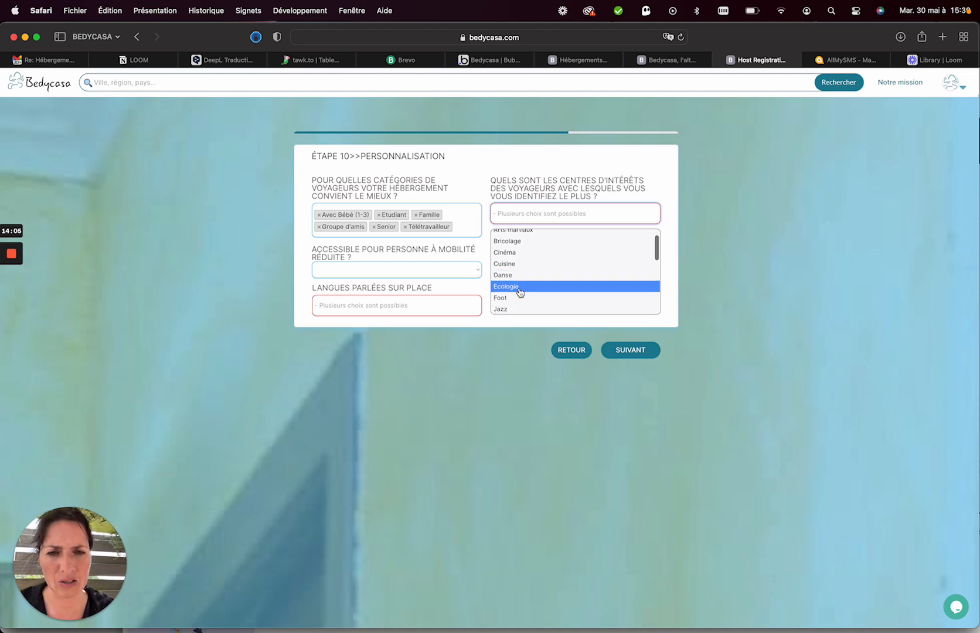
{"action": "left_click", "coordinate": [519, 287]}
{"action": "left_click", "coordinate": [544, 224]}
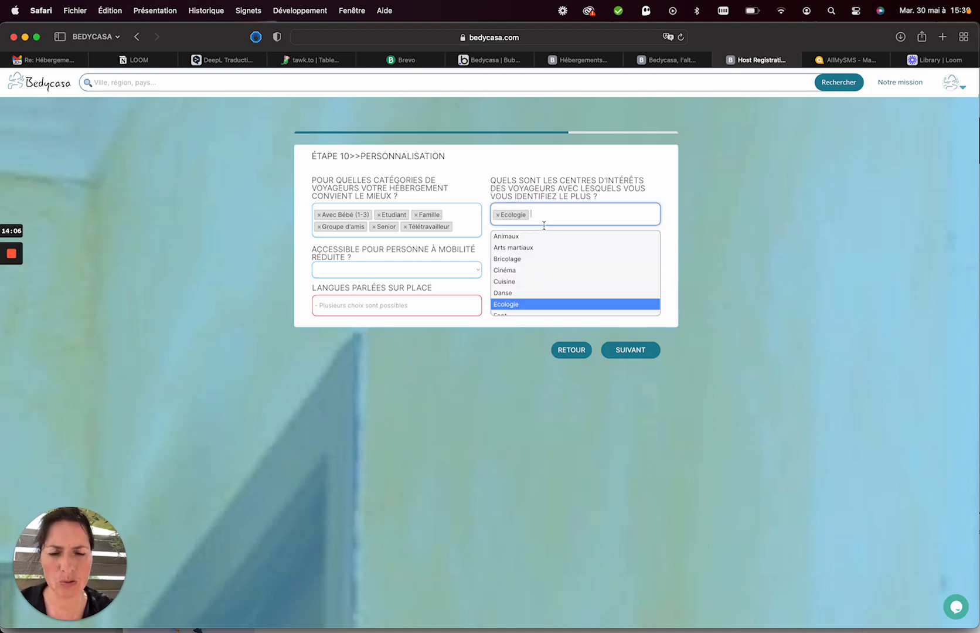
{"action": "left_click", "coordinate": [540, 271]}
{"action": "left_click", "coordinate": [580, 214]}
{"action": "left_click", "coordinate": [528, 281]}
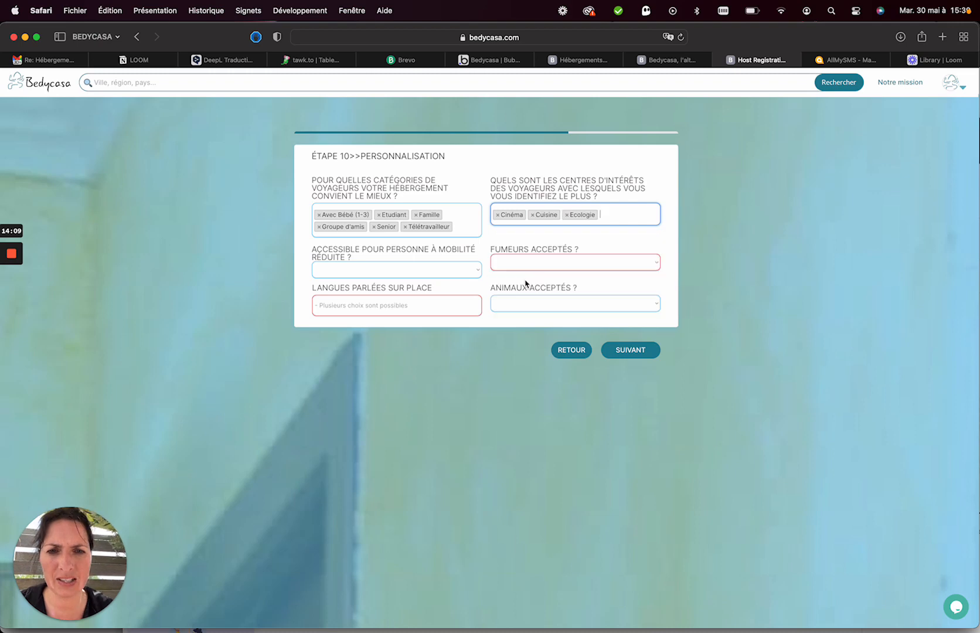
{"action": "left_click", "coordinate": [612, 214]}
{"action": "left_click", "coordinate": [540, 292]}
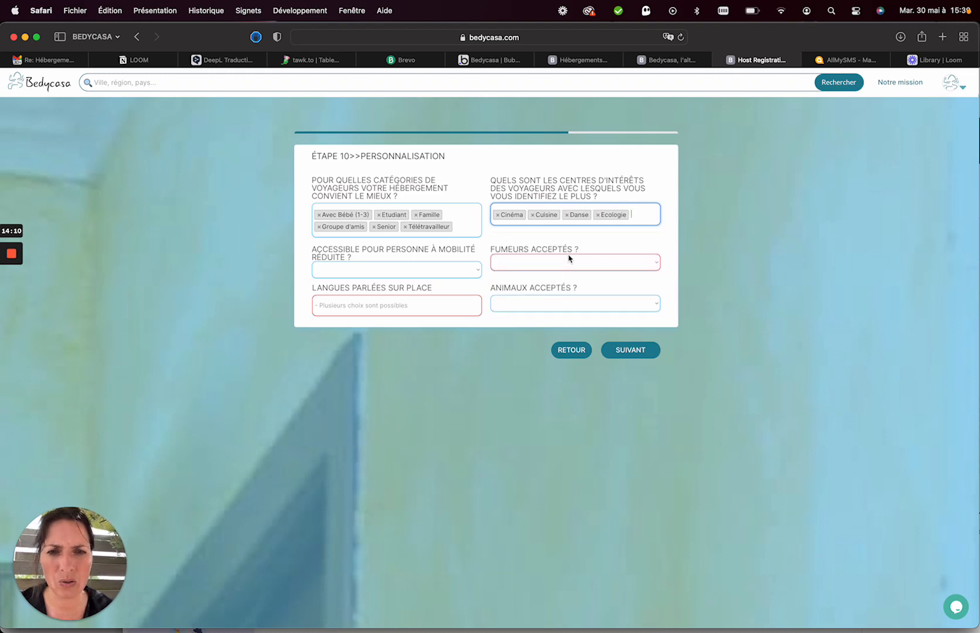
{"action": "left_click", "coordinate": [641, 217]}
{"action": "scroll", "coordinate": [593, 270], "scroll_direction": "down", "scroll_amount": 10}
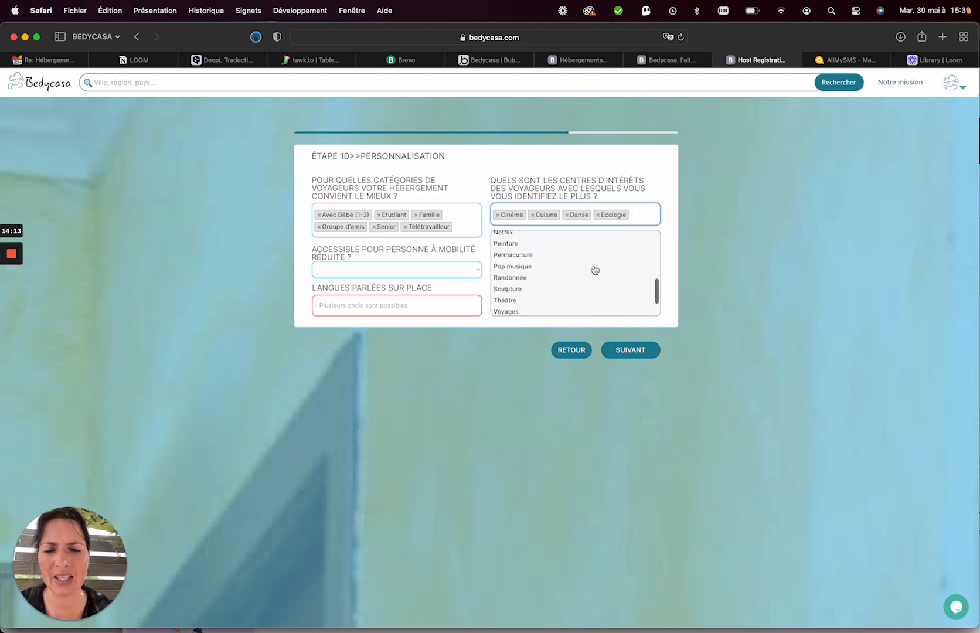
{"action": "left_click", "coordinate": [530, 272]}
Mark the place accessible for reduced mobility and add Français, Anglais, Portugais and Espagnol as languages.
{"action": "left_click", "coordinate": [382, 270]}
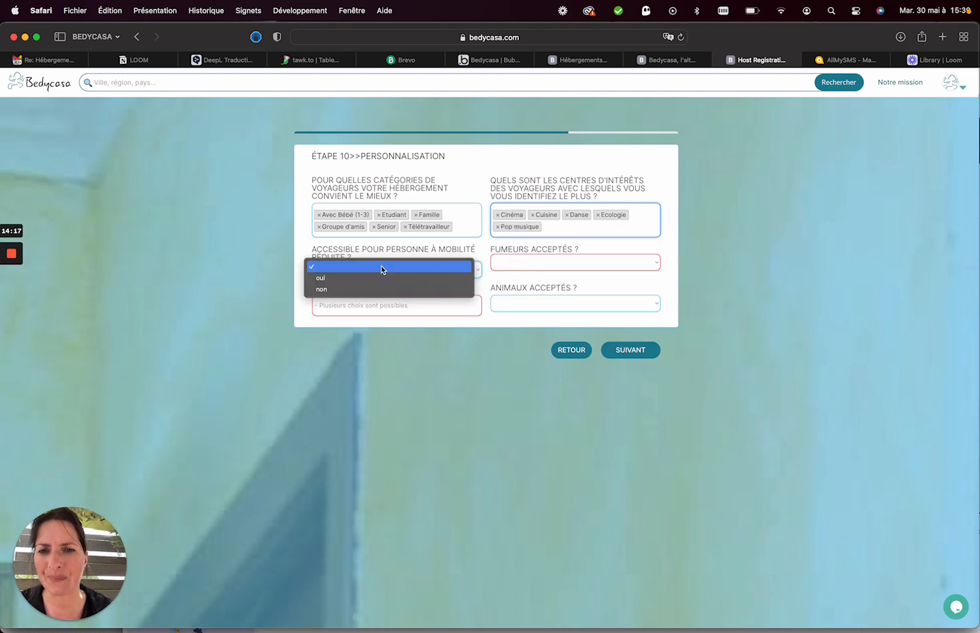
{"action": "left_click", "coordinate": [354, 284]}
{"action": "scroll", "coordinate": [431, 265], "scroll_direction": "down", "scroll_amount": 2}
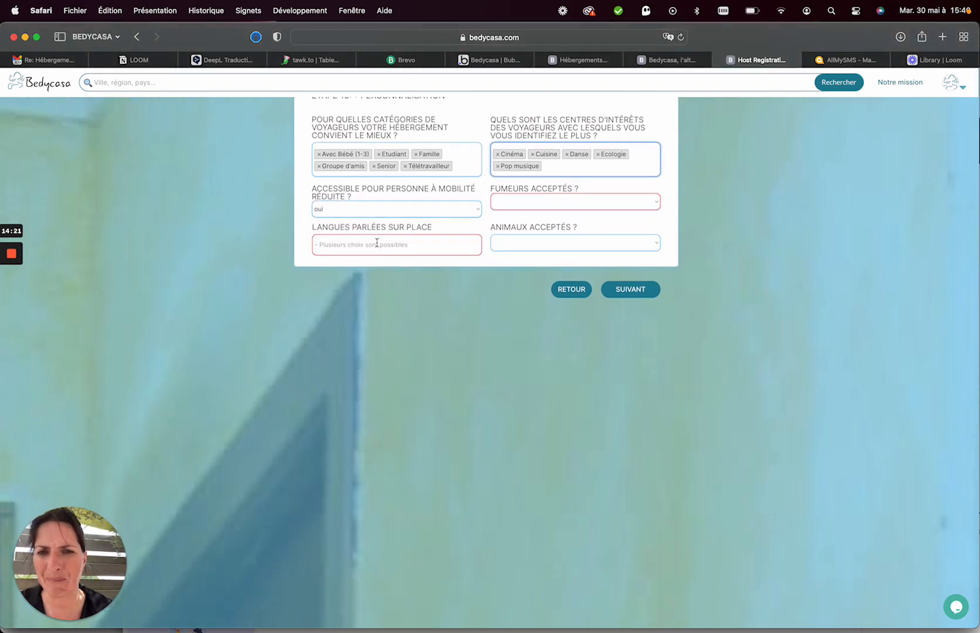
{"action": "left_click", "coordinate": [377, 243]}
{"action": "type", "text": "fr"}
{"action": "left_click", "coordinate": [365, 271]}
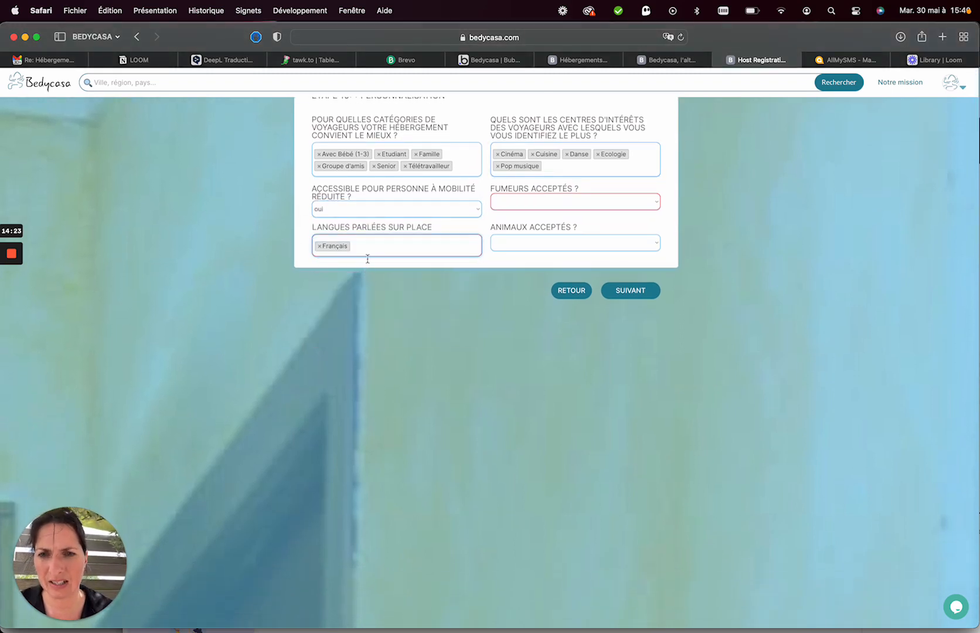
{"action": "left_click", "coordinate": [390, 245]}
{"action": "left_click", "coordinate": [346, 279]}
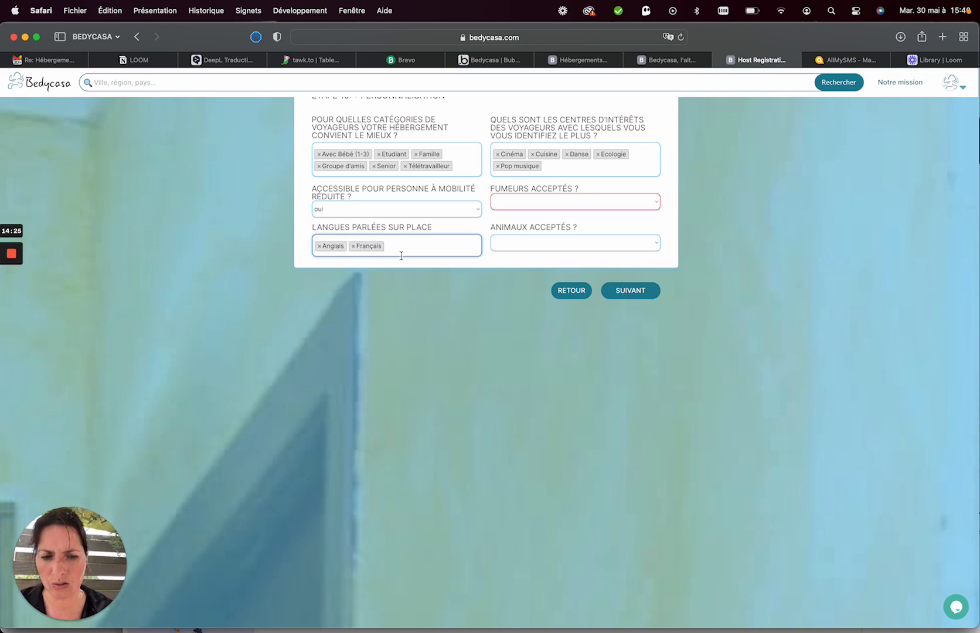
{"action": "type", "text": "port"}
{"action": "left_click", "coordinate": [386, 270]}
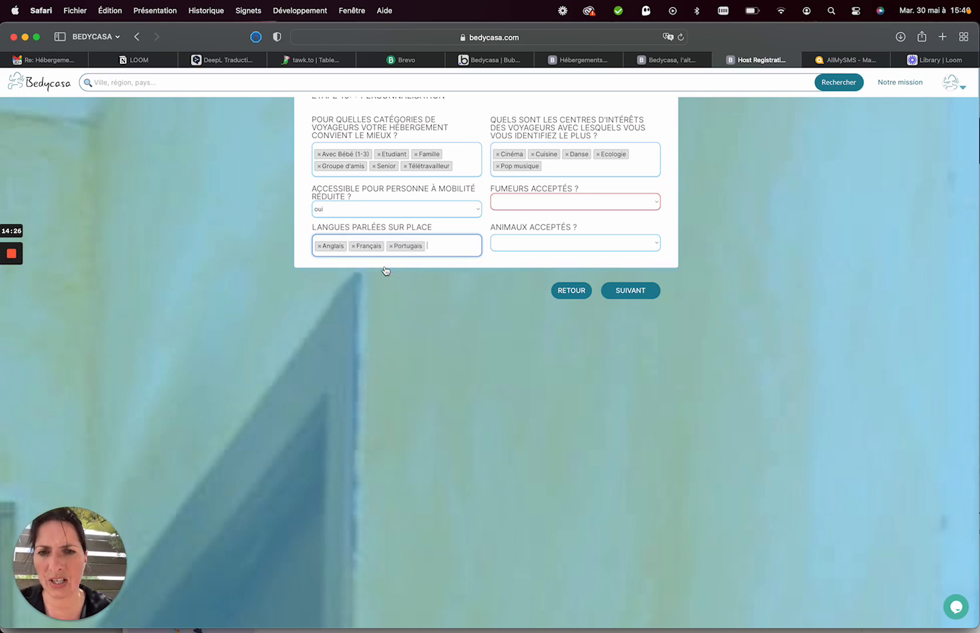
{"action": "type", "text": "es"}
{"action": "left_click", "coordinate": [441, 268]}
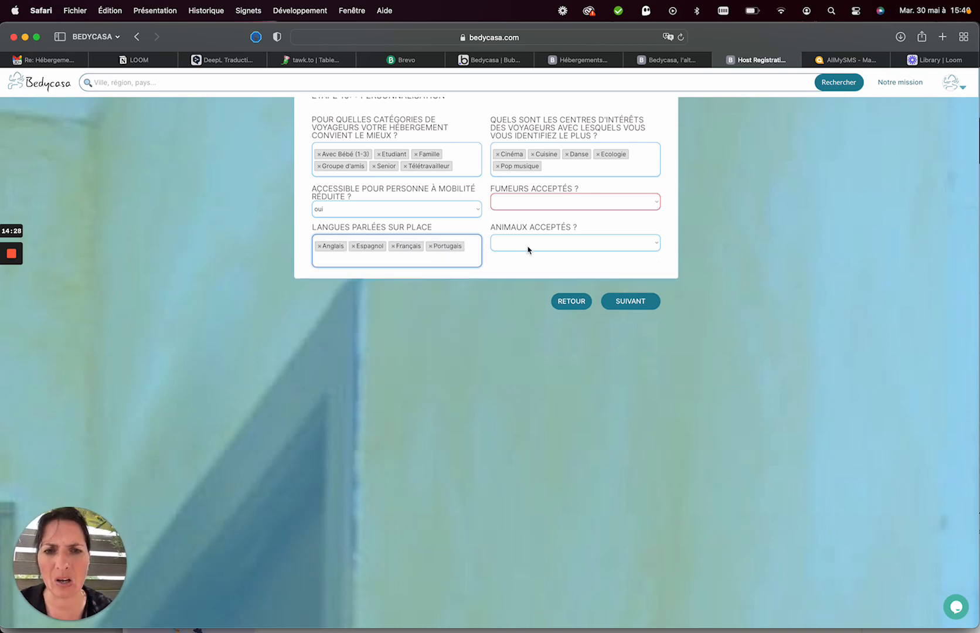
Set animals to non, smokers to 'Oui, mais dehors', and continue to the dates step.
{"action": "left_click", "coordinate": [527, 246]}
{"action": "left_click", "coordinate": [515, 264]}
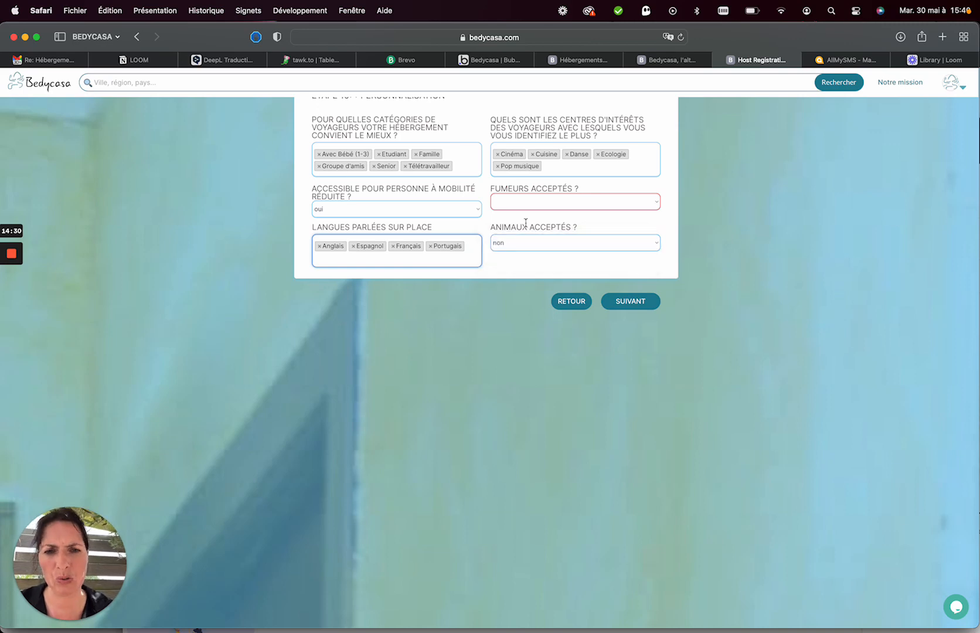
{"action": "scroll", "coordinate": [499, 190], "scroll_direction": "up", "scroll_amount": 1}
{"action": "left_click", "coordinate": [506, 218]}
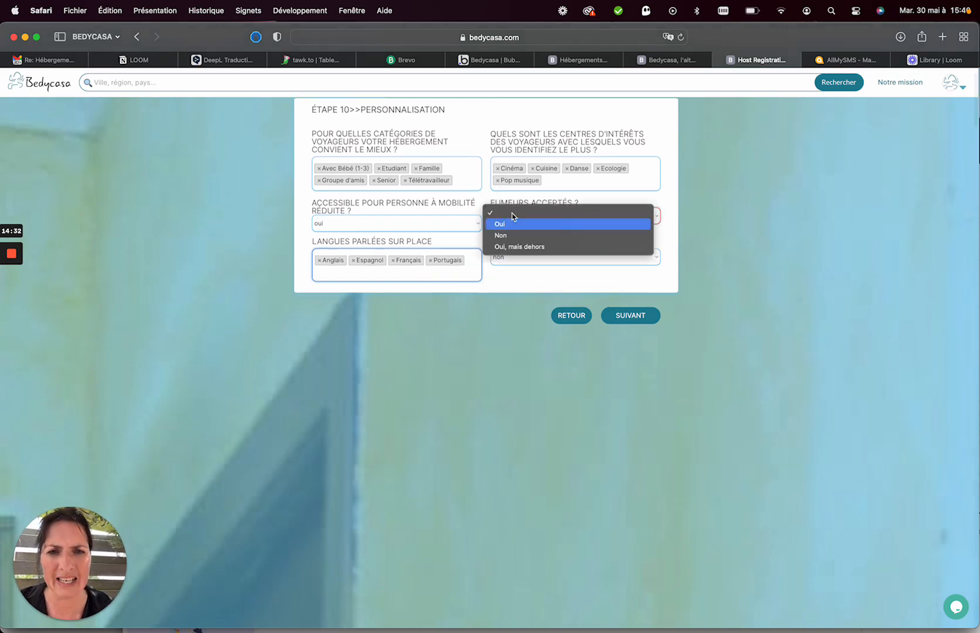
{"action": "left_click", "coordinate": [515, 247]}
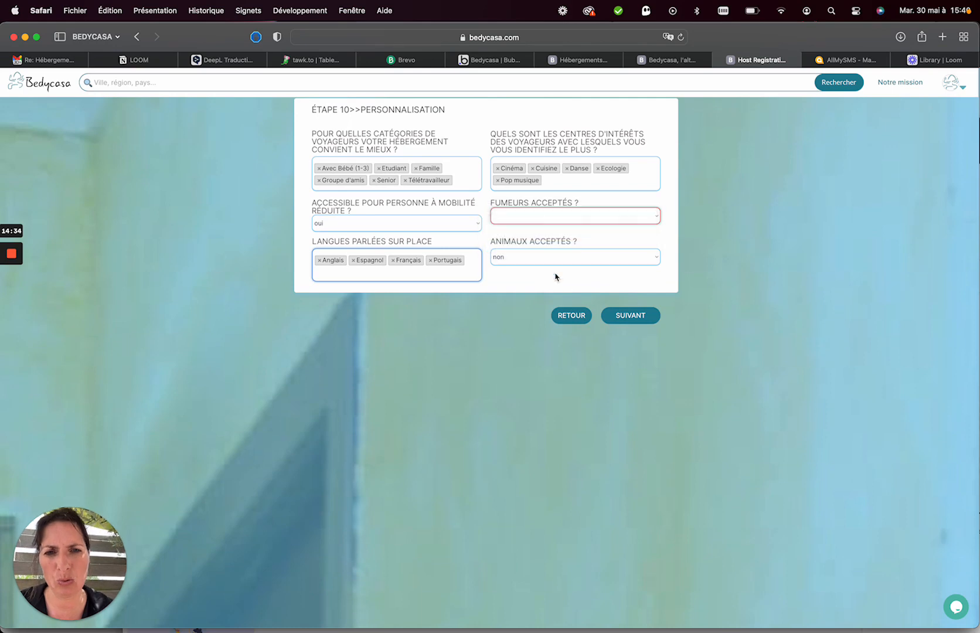
{"action": "left_click", "coordinate": [617, 326]}
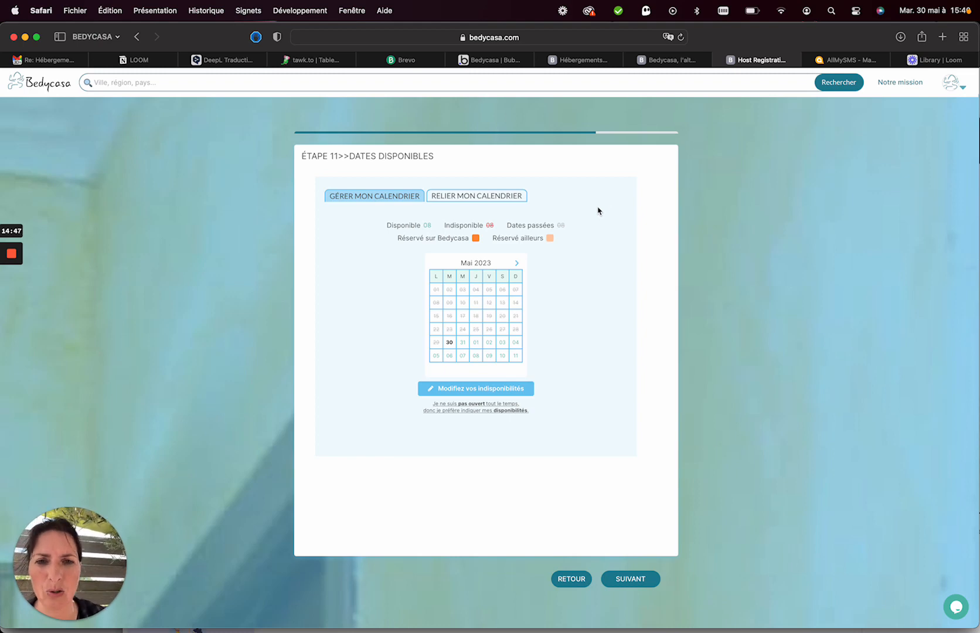
Make 27 June–2 July and 8–10 June 2023 unavailable in the calendar editor.
{"action": "left_click", "coordinate": [473, 391]}
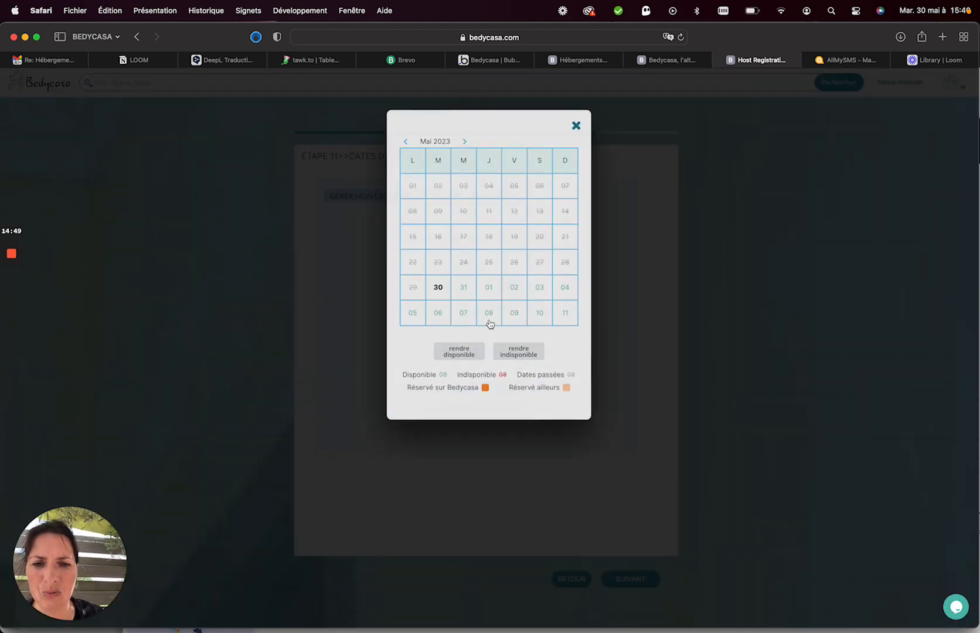
{"action": "left_click", "coordinate": [576, 126]}
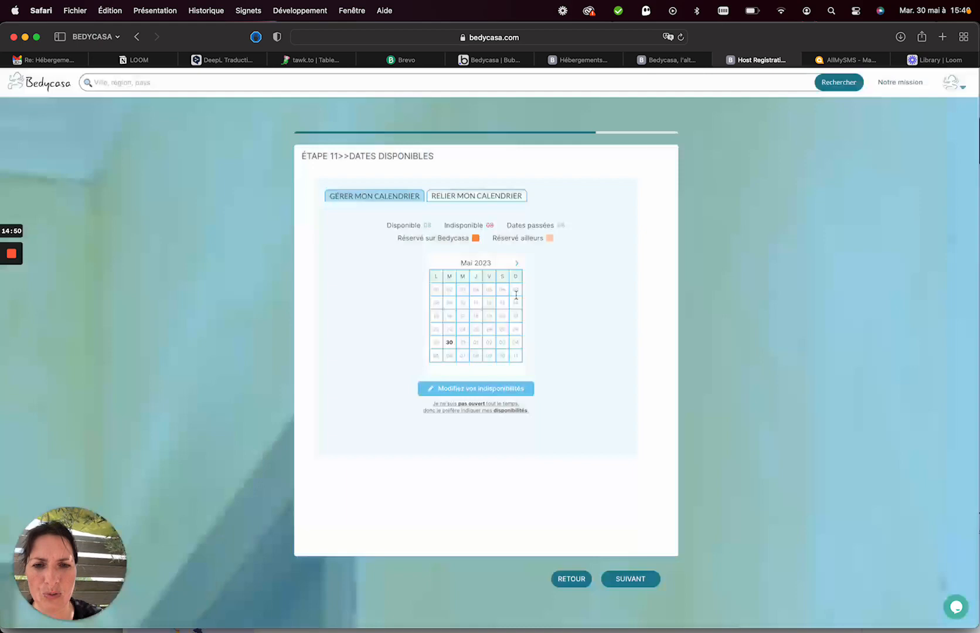
{"action": "left_click", "coordinate": [478, 392]}
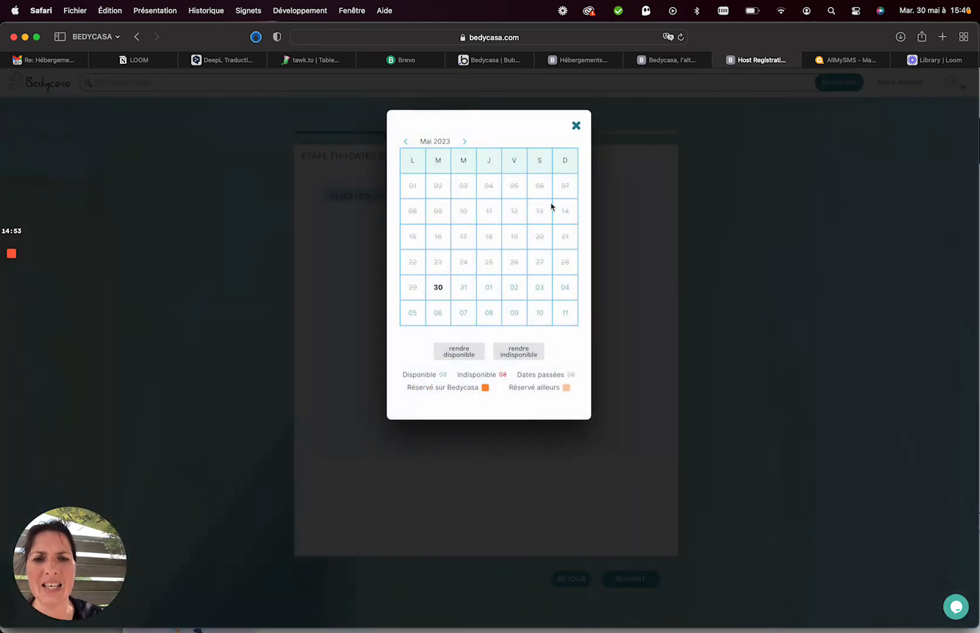
{"action": "left_click", "coordinate": [464, 141]}
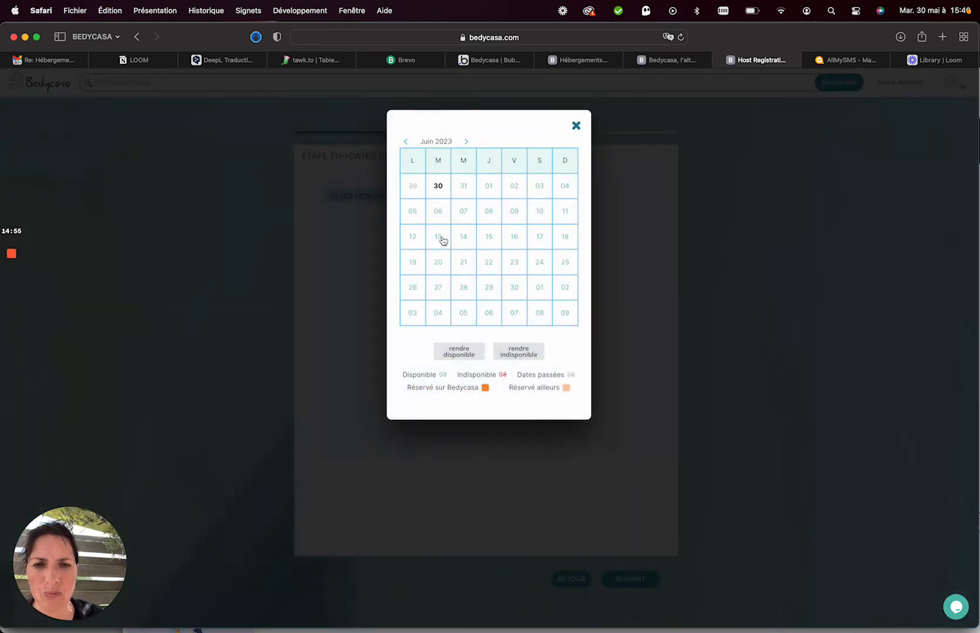
{"action": "left_click", "coordinate": [444, 290]}
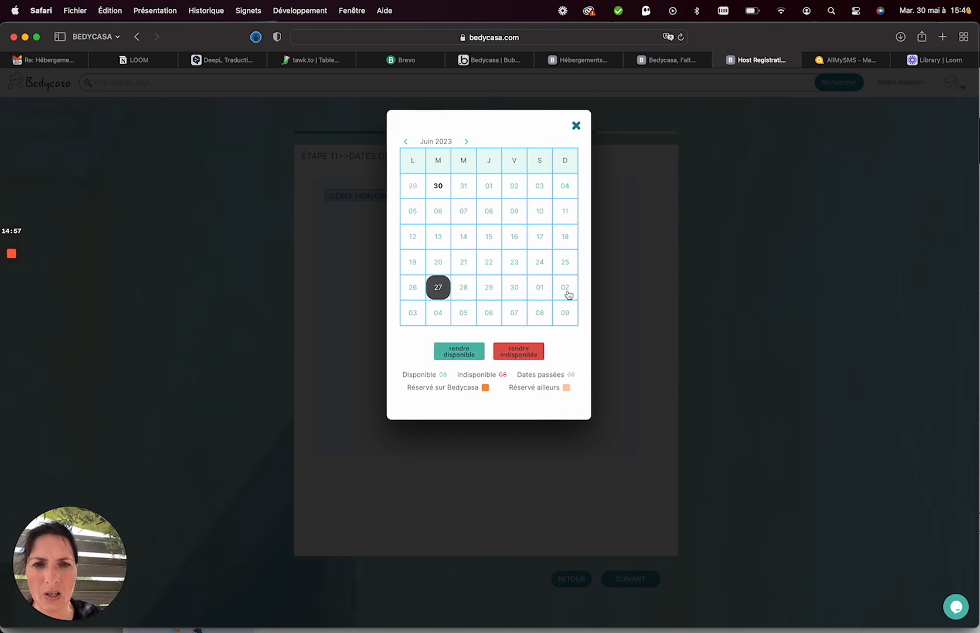
{"action": "left_click", "coordinate": [568, 295]}
{"action": "left_click", "coordinate": [519, 352]}
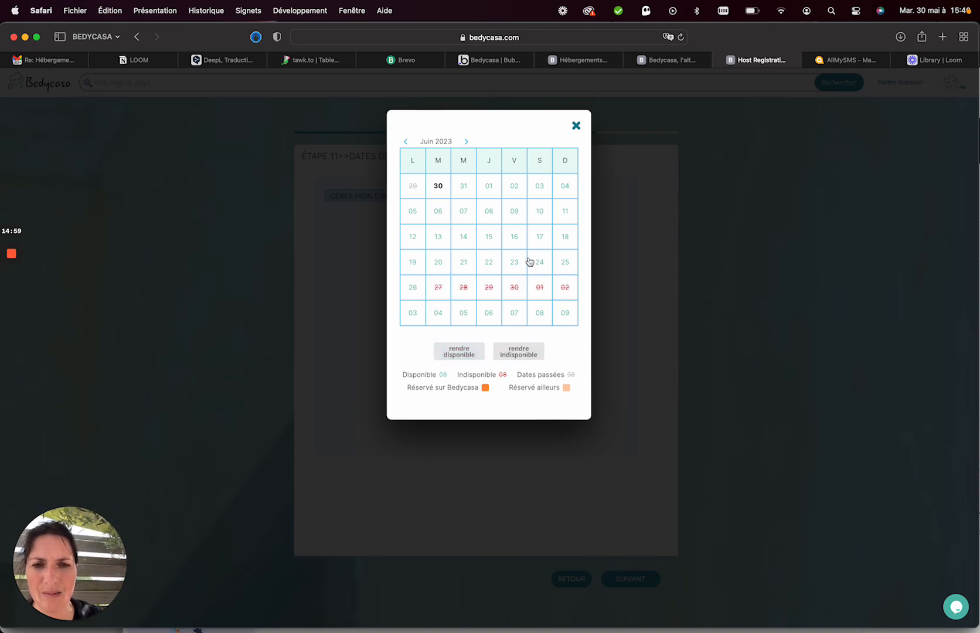
{"action": "left_click", "coordinate": [491, 212]}
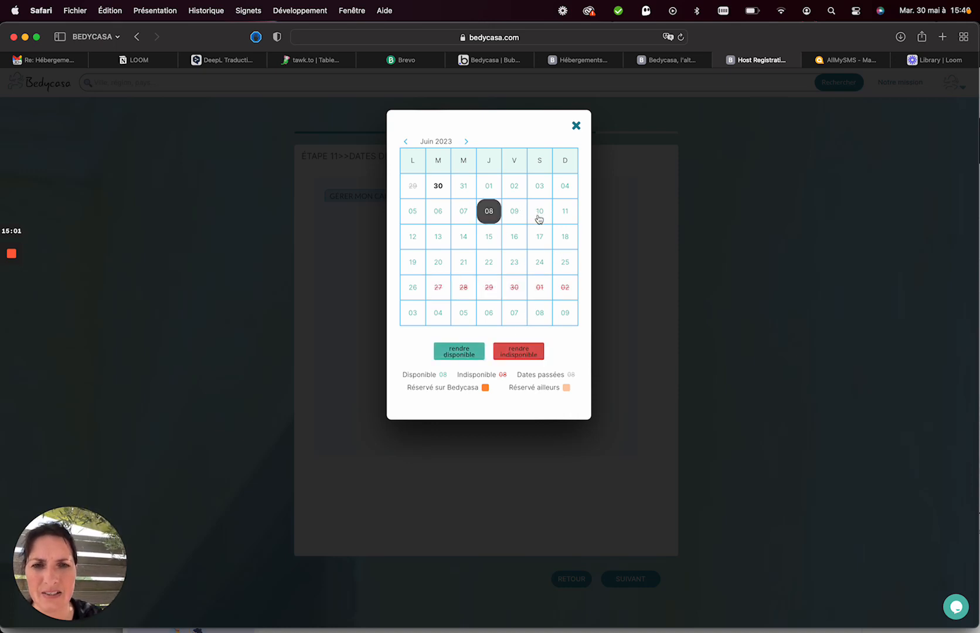
{"action": "left_click", "coordinate": [539, 213]}
{"action": "left_click", "coordinate": [508, 352]}
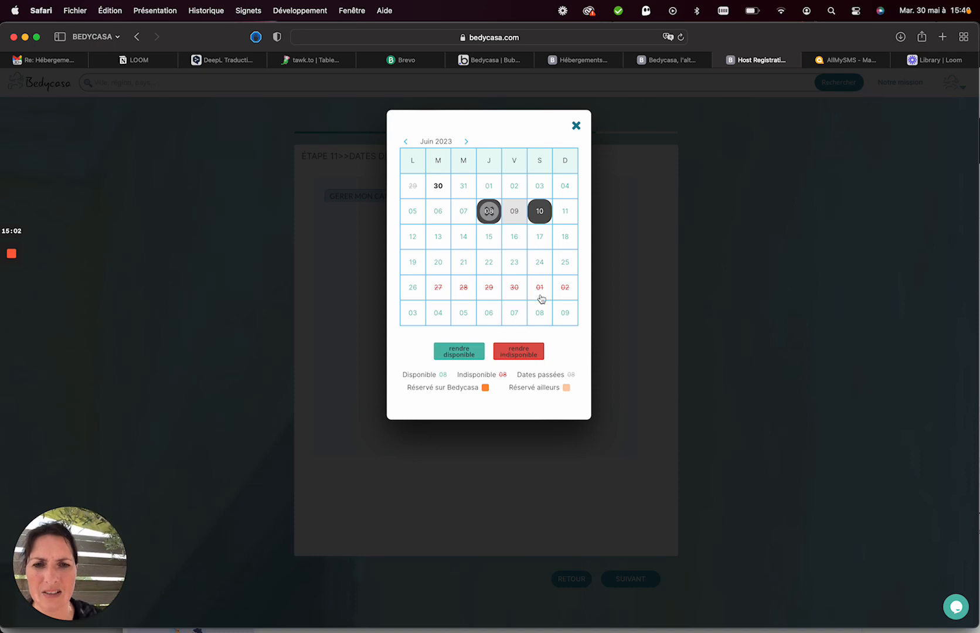
Make 2–6 August and 3 July–1 August unavailable, check August, and close the editor.
{"action": "left_click", "coordinate": [467, 143]}
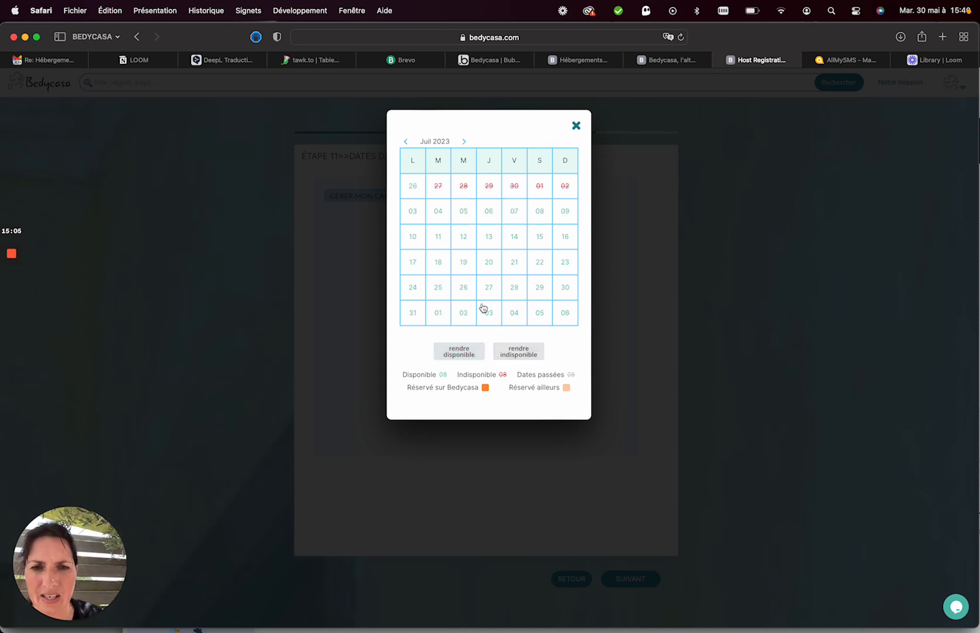
{"action": "left_click", "coordinate": [465, 315]}
{"action": "left_click", "coordinate": [568, 316]}
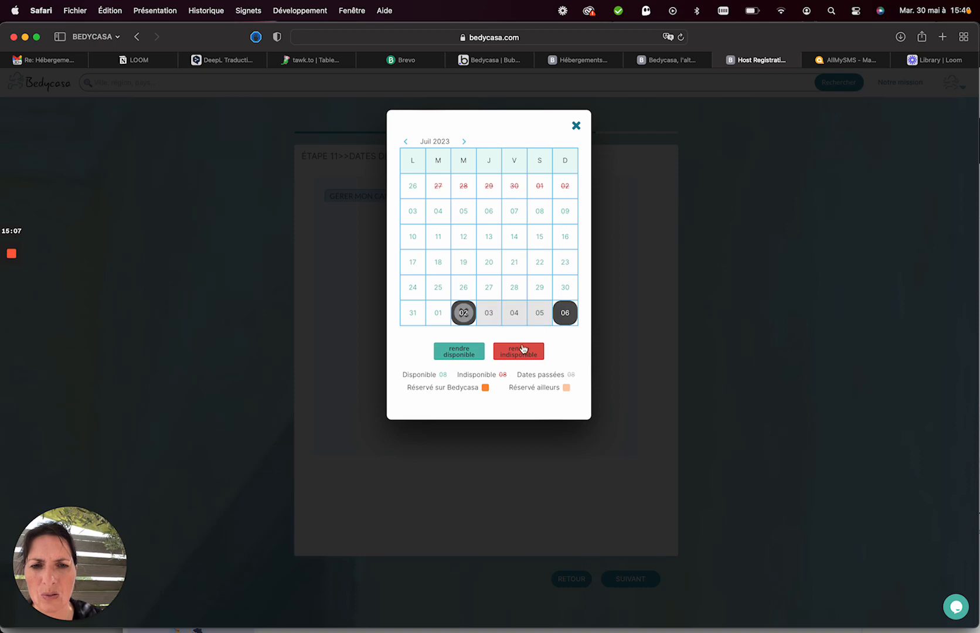
{"action": "left_click", "coordinate": [519, 352]}
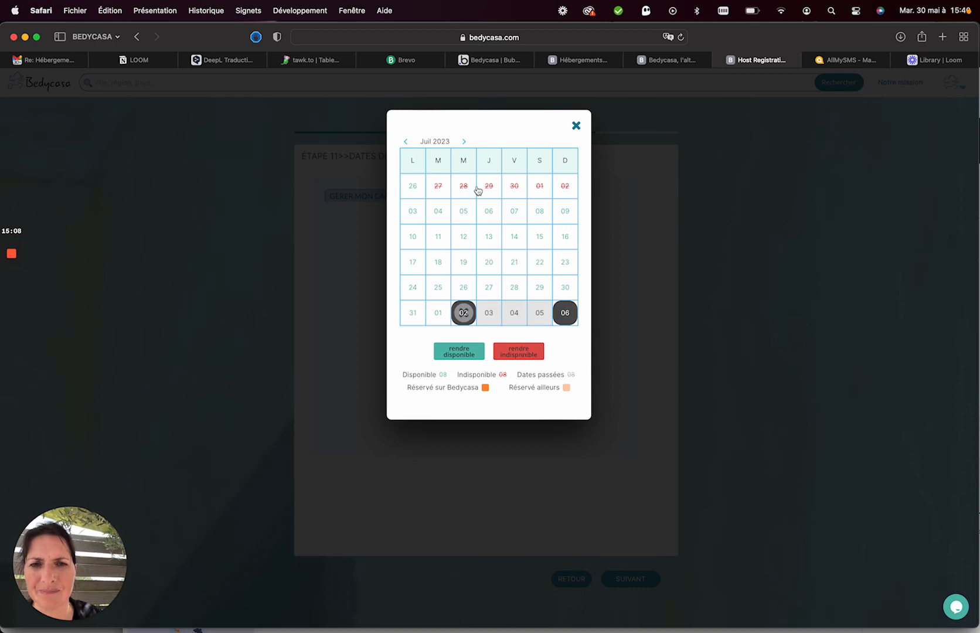
{"action": "left_click", "coordinate": [414, 212]}
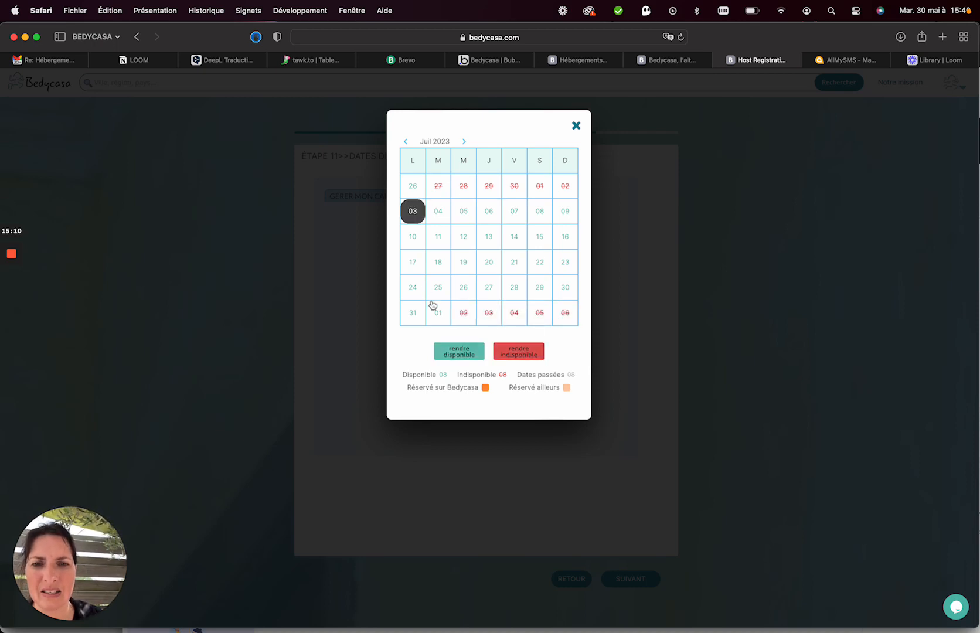
{"action": "left_click", "coordinate": [439, 313]}
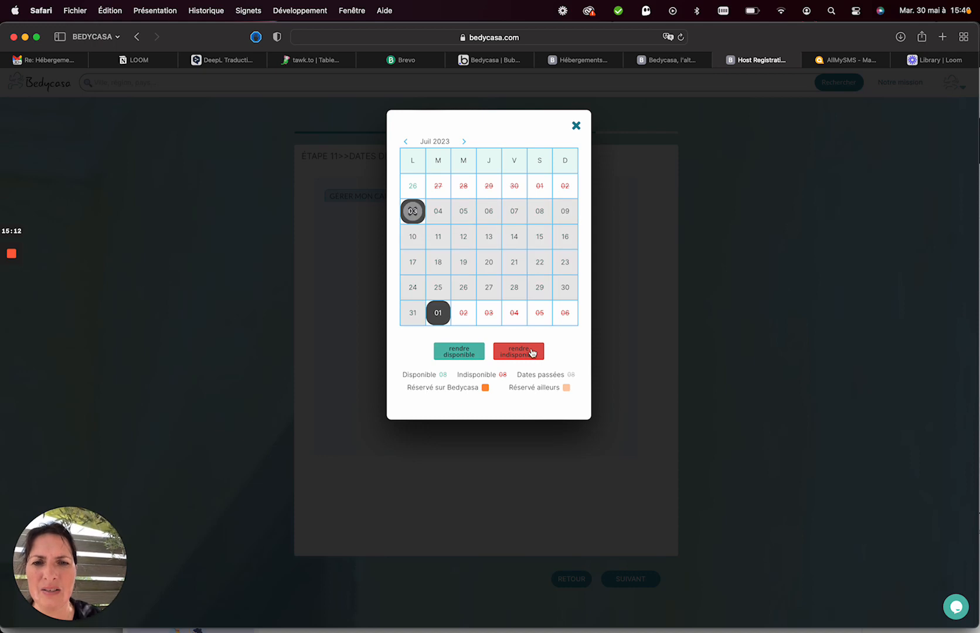
{"action": "left_click", "coordinate": [533, 353]}
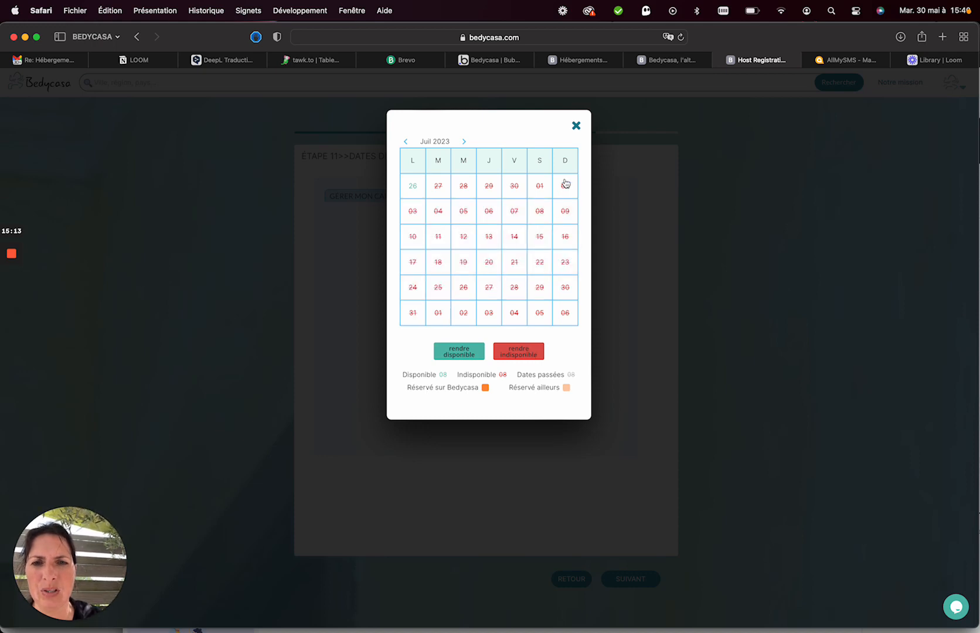
{"action": "left_click", "coordinate": [464, 142]}
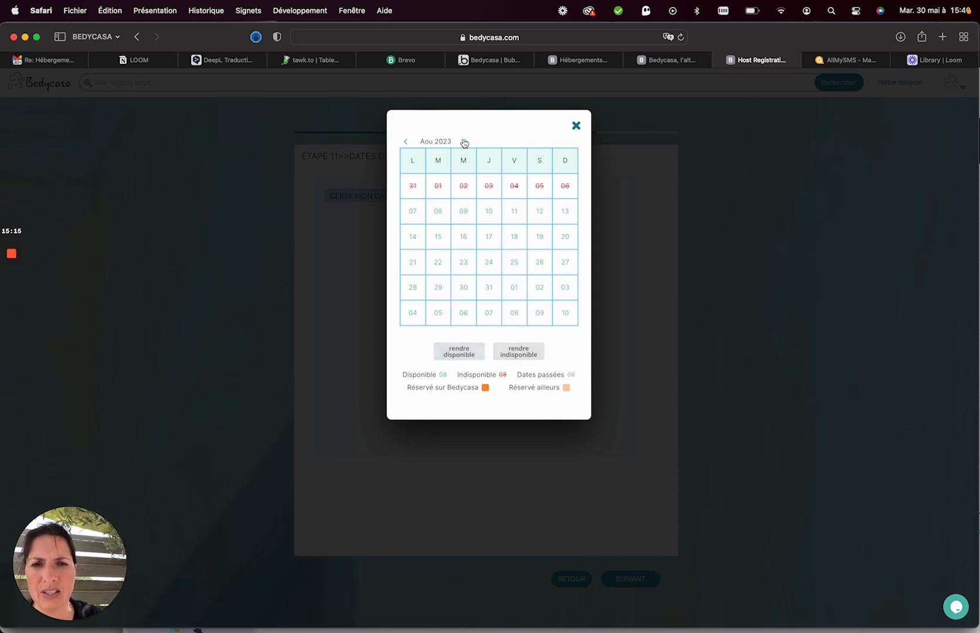
{"action": "left_click", "coordinate": [578, 125]}
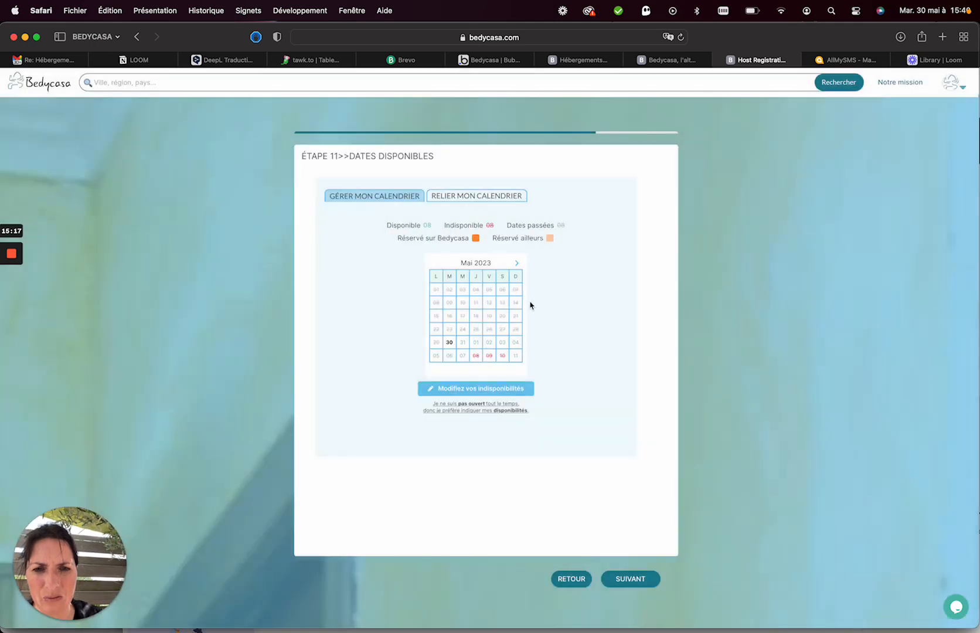
Review the blocked June and July dates and browse the calendar-sync platforms without linking one.
{"action": "left_click", "coordinate": [517, 264]}
{"action": "left_click", "coordinate": [518, 264]}
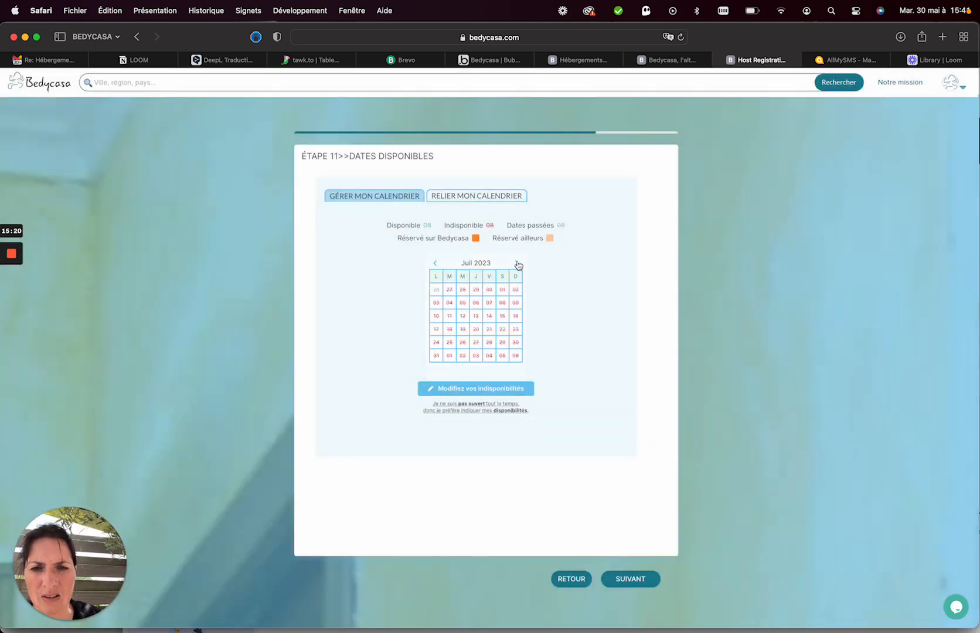
{"action": "left_click", "coordinate": [435, 263]}
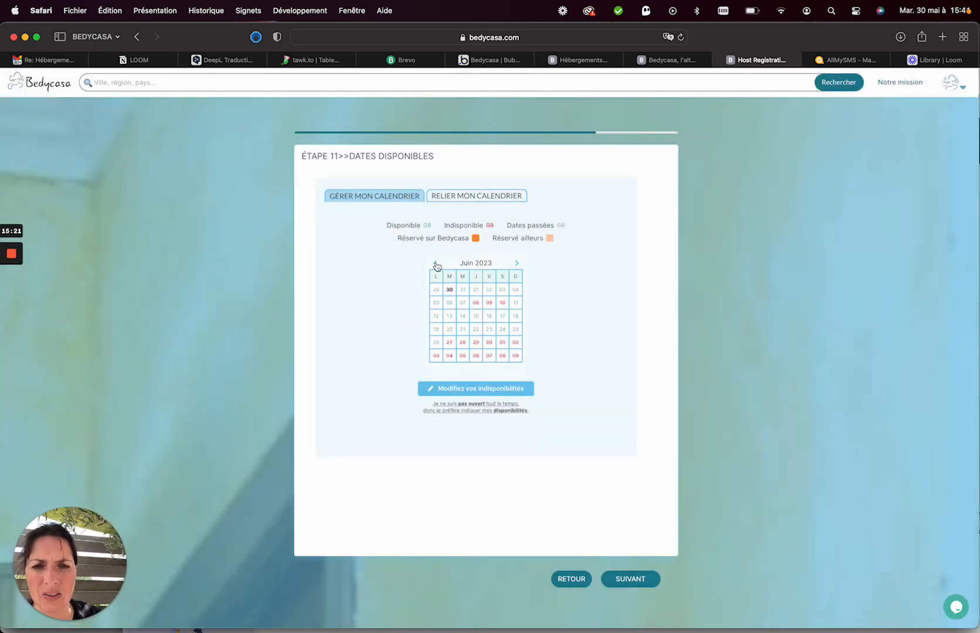
{"action": "left_click", "coordinate": [463, 201]}
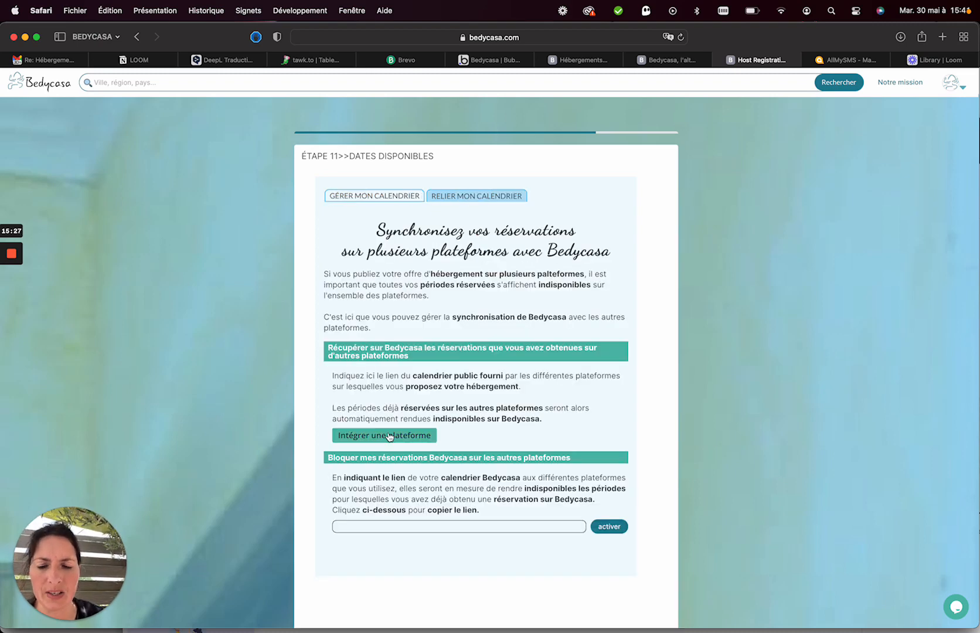
{"action": "left_click", "coordinate": [389, 437]}
{"action": "left_click", "coordinate": [458, 178]}
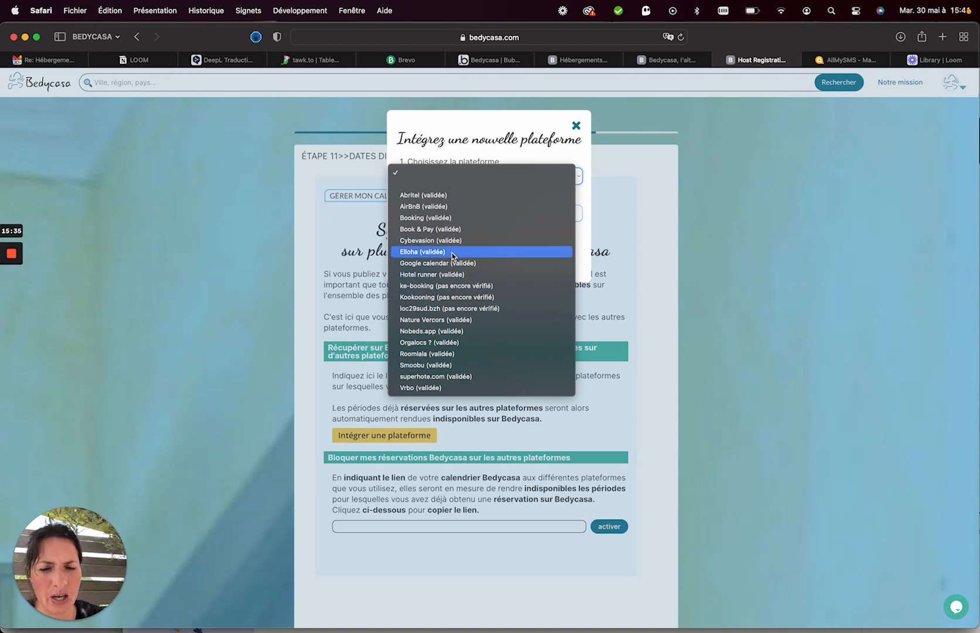
{"action": "left_click", "coordinate": [524, 139]}
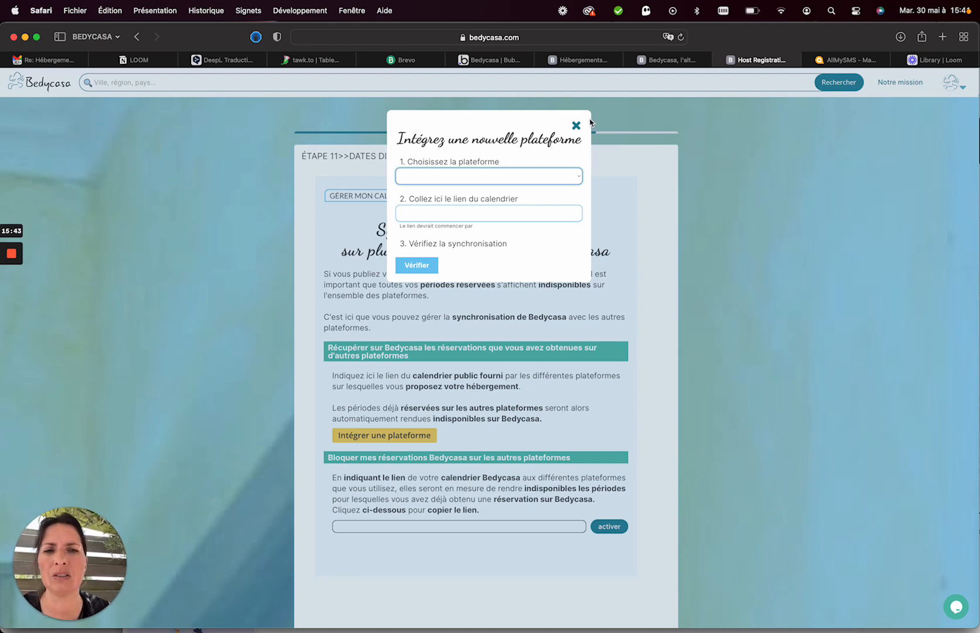
{"action": "left_click", "coordinate": [475, 216]}
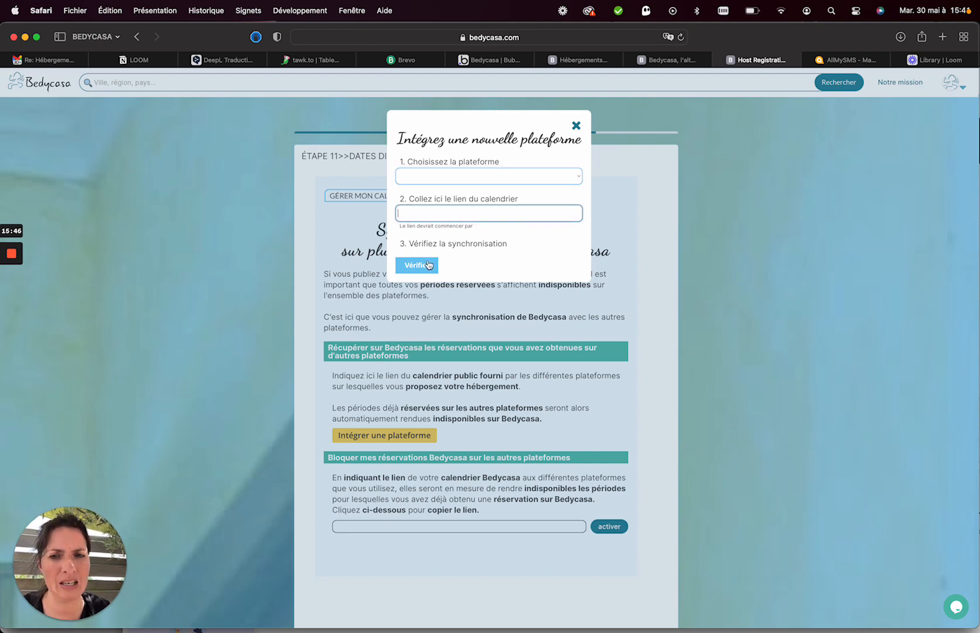
{"action": "left_click", "coordinate": [576, 125]}
Continue to step 12, the Profil & Compte form.
{"action": "scroll", "coordinate": [448, 434], "scroll_direction": "down", "scroll_amount": 3}
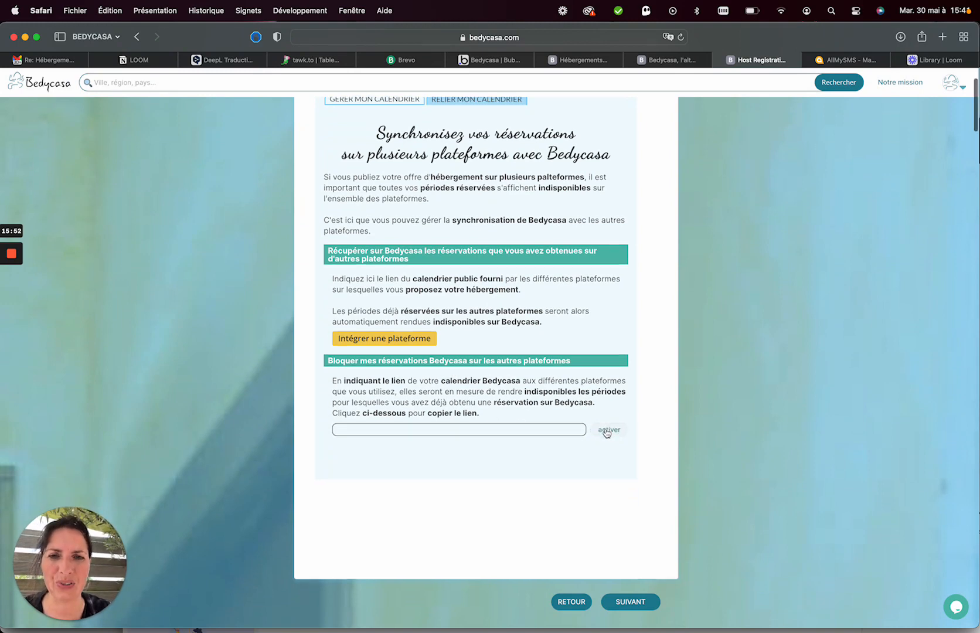
{"action": "scroll", "coordinate": [608, 431], "scroll_direction": "down", "scroll_amount": 2}
{"action": "left_click", "coordinate": [628, 549]}
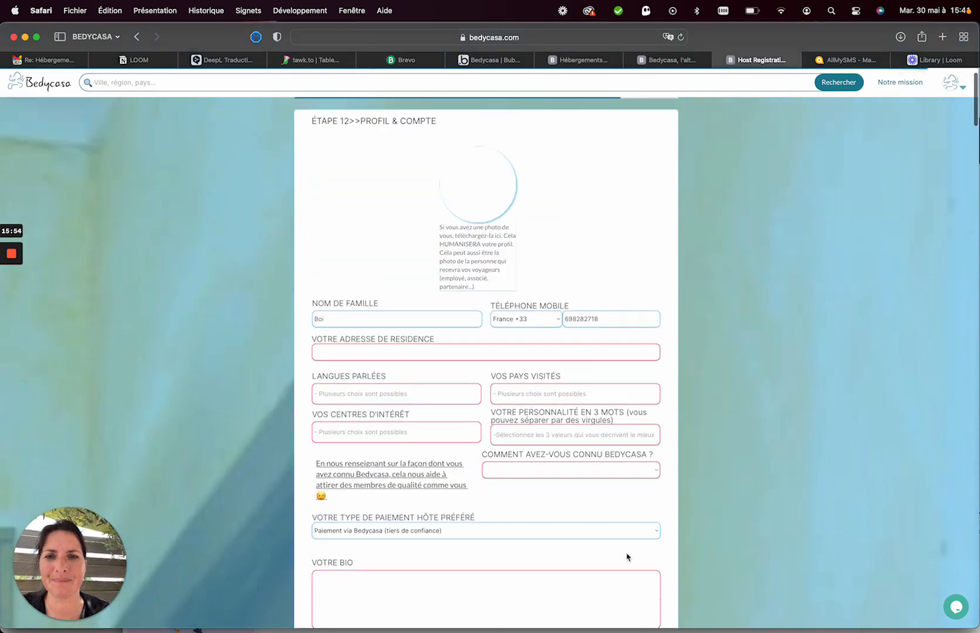
Open the profile photo file picker and search the AUTRES and Creative Cloud Files folders for the photo.
{"action": "left_click", "coordinate": [473, 249]}
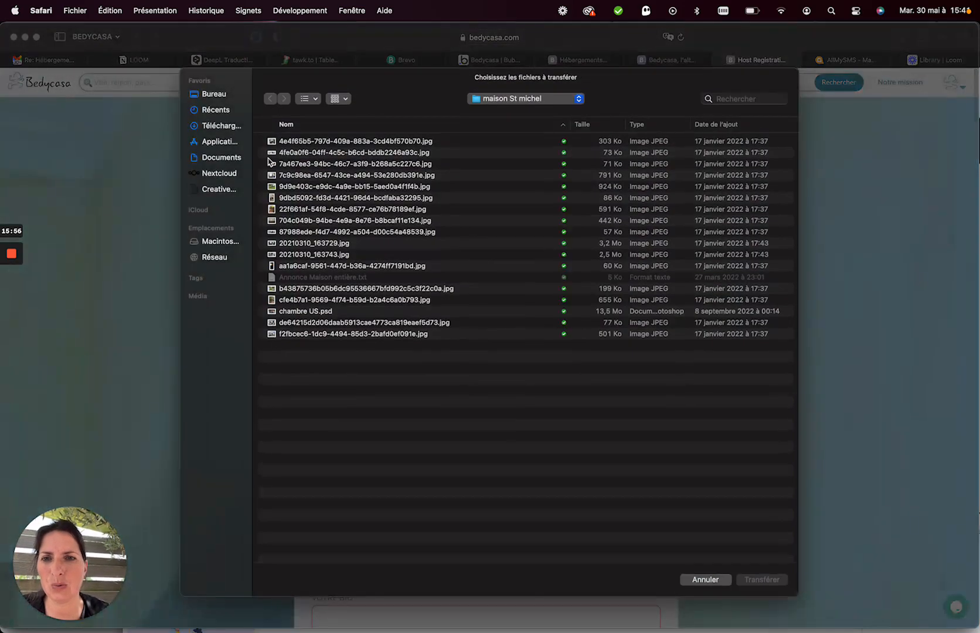
{"action": "left_click", "coordinate": [492, 98]}
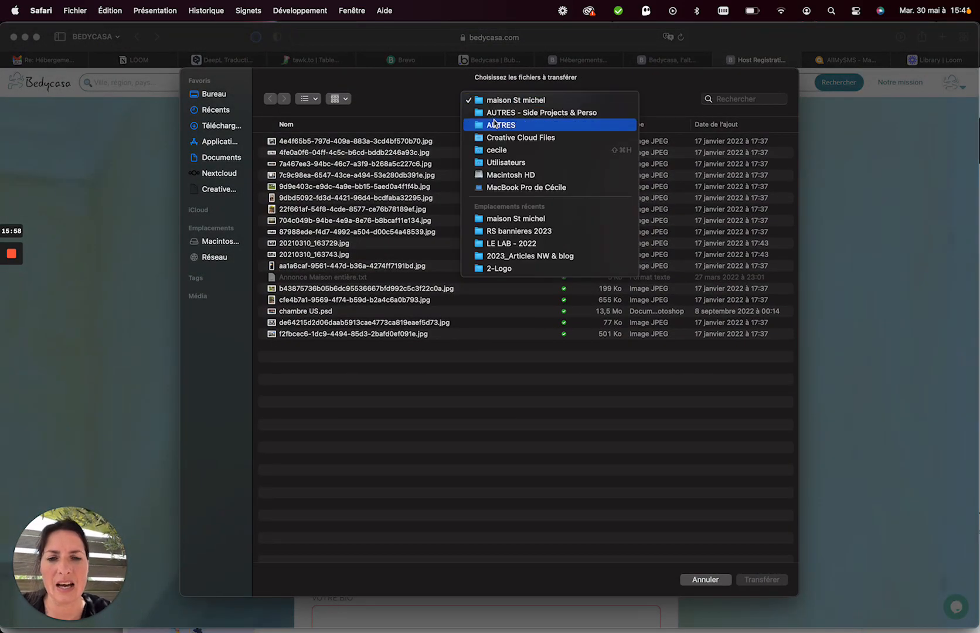
{"action": "left_click", "coordinate": [494, 125]}
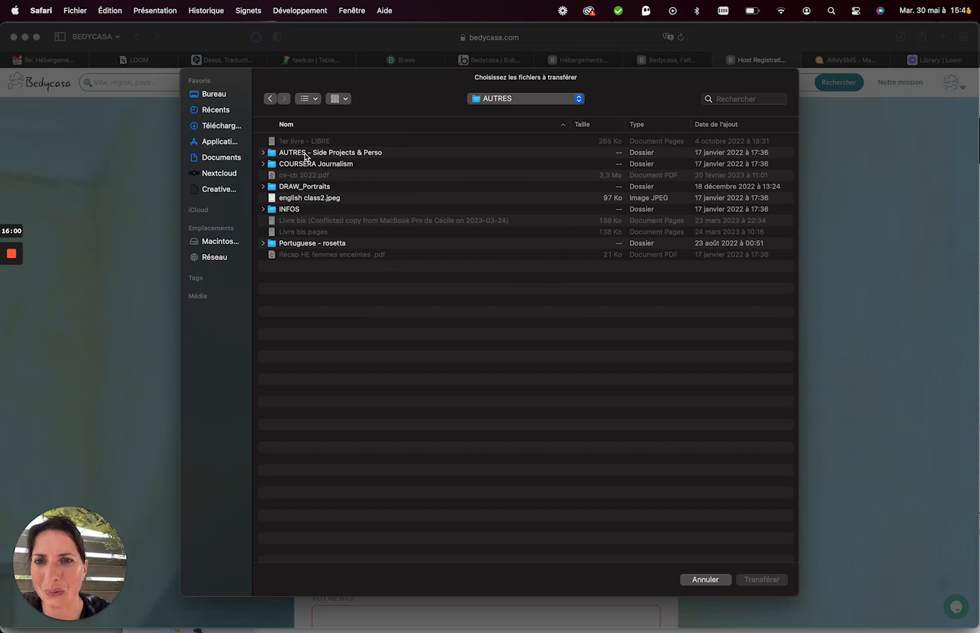
{"action": "left_click", "coordinate": [511, 98]}
{"action": "left_click", "coordinate": [506, 114]}
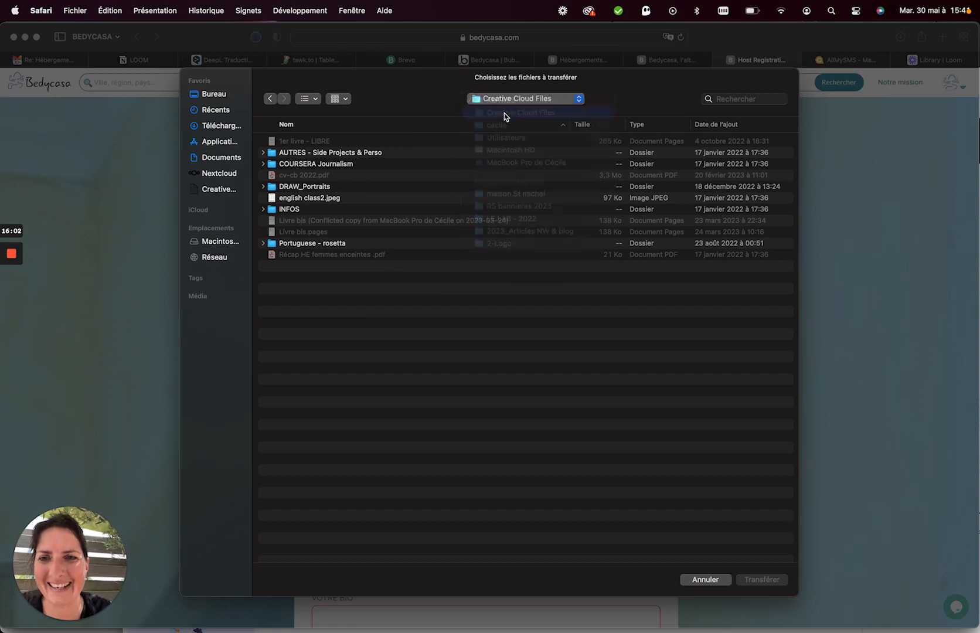
{"action": "left_click", "coordinate": [722, 97]}
{"action": "type", "text": "c"}
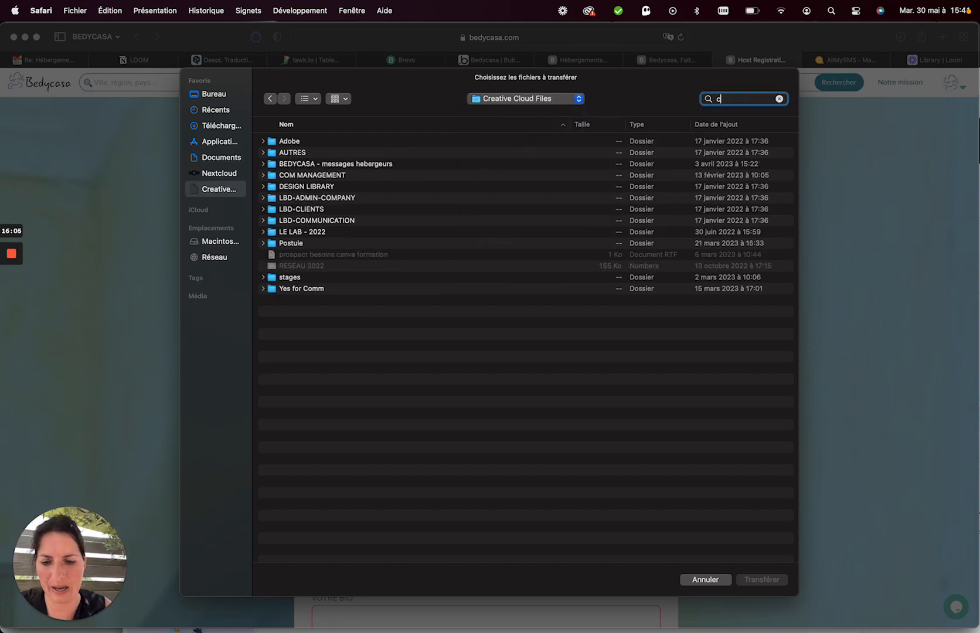
{"action": "type", "text": "ecile"}
{"action": "key", "text": "Return"}
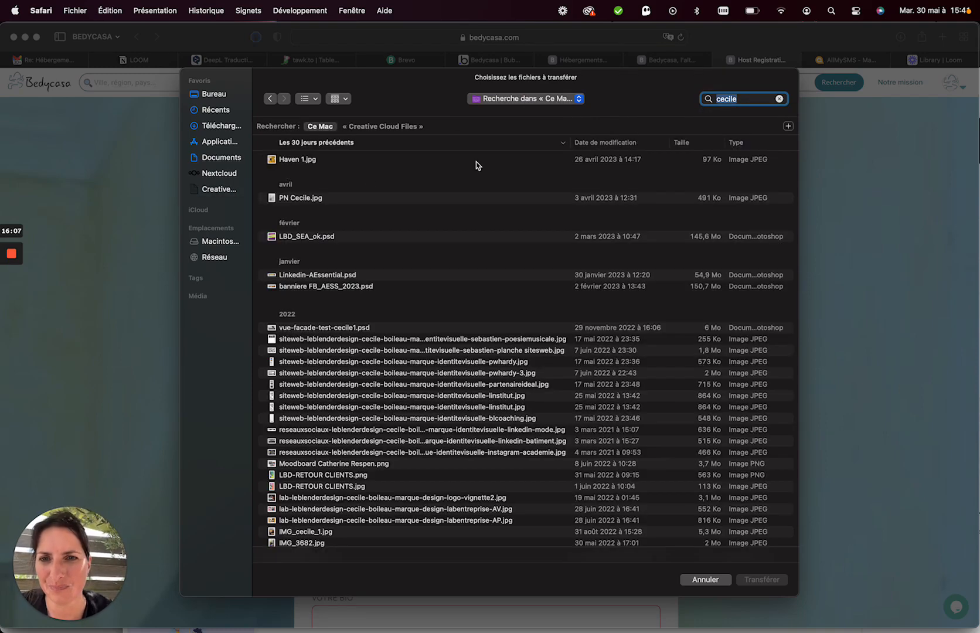
{"action": "scroll", "coordinate": [355, 361], "scroll_direction": "down", "scroll_amount": 10}
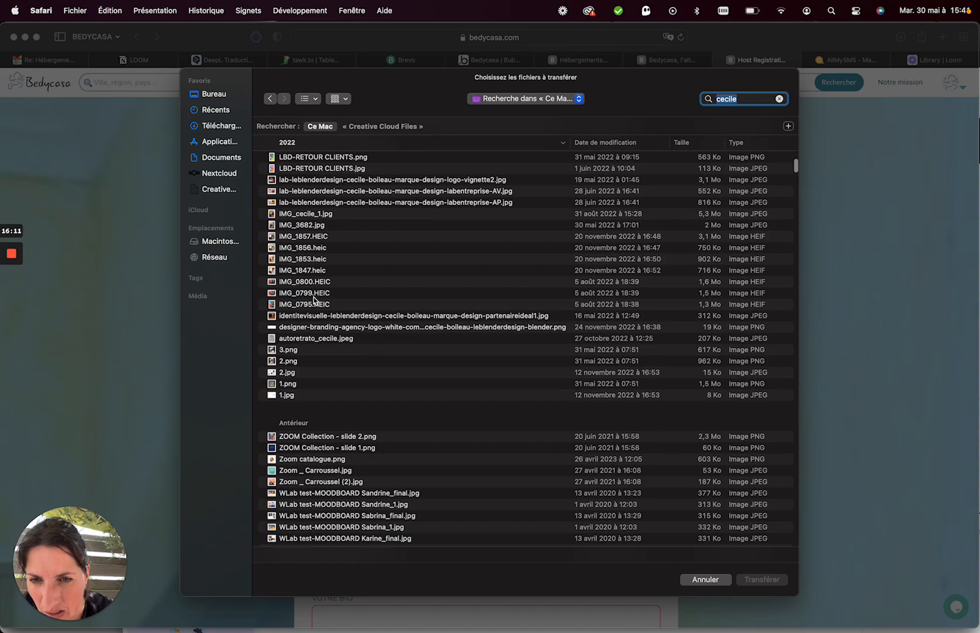
{"action": "scroll", "coordinate": [316, 385], "scroll_direction": "down", "scroll_amount": 5}
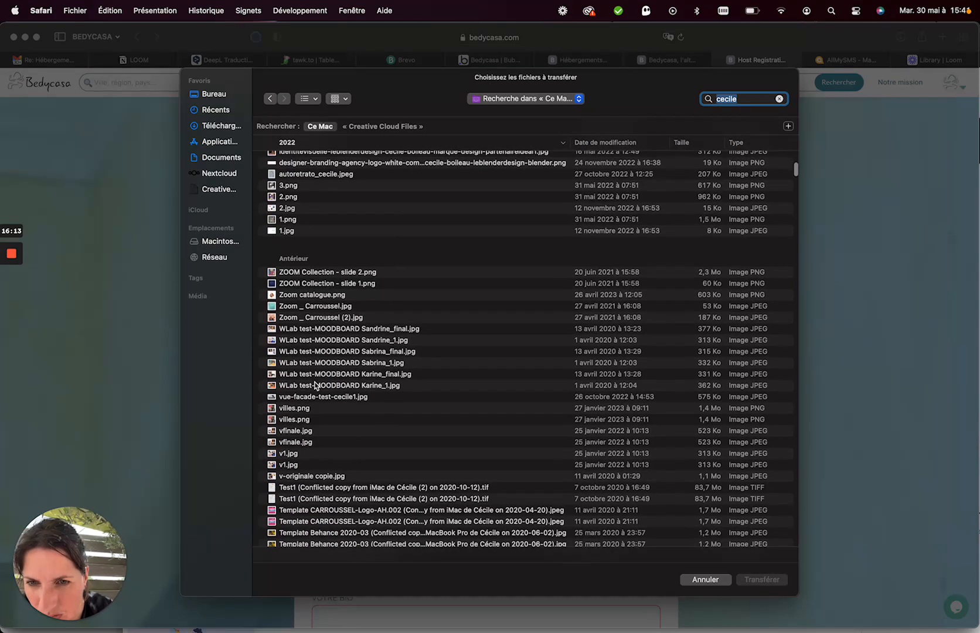
{"action": "scroll", "coordinate": [316, 386], "scroll_direction": "down", "scroll_amount": 15}
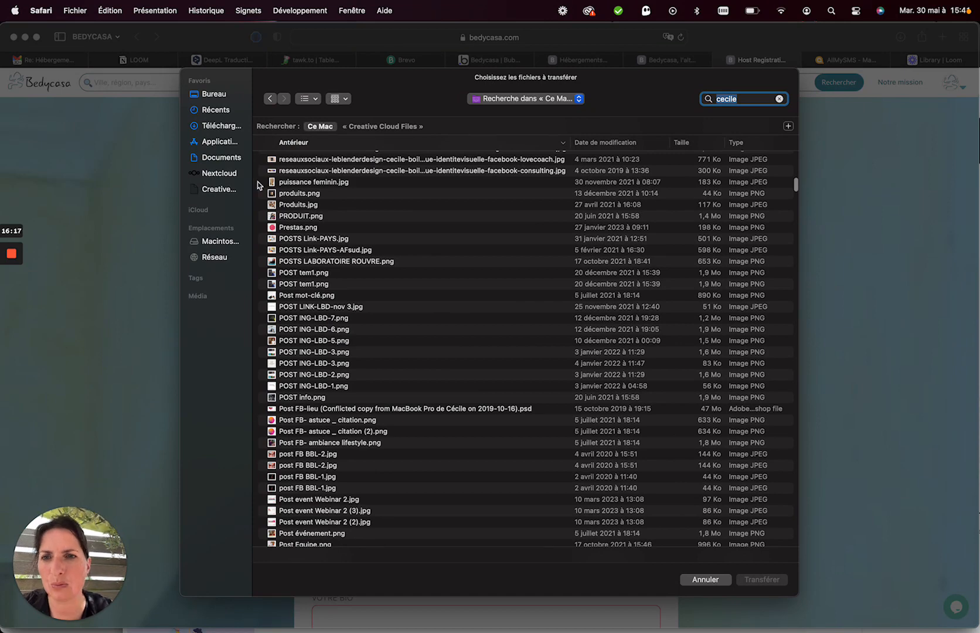
Upload the screenshot from the LBD-ADMIN-COMPANY personal pictures subfolder as profile photo.
{"action": "left_click", "coordinate": [231, 192]}
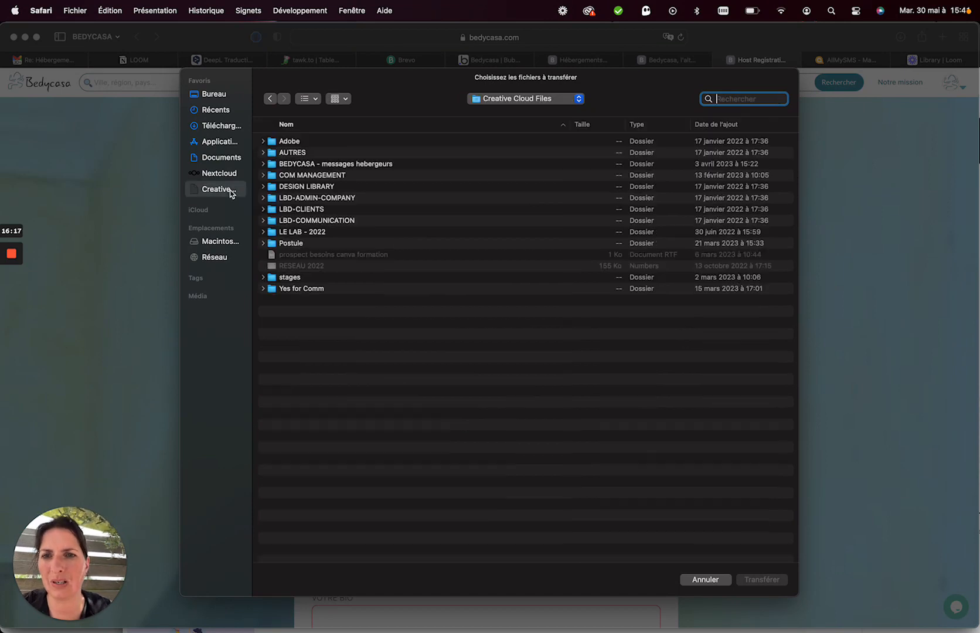
{"action": "double_click", "coordinate": [335, 199]}
{"action": "left_click", "coordinate": [304, 166]}
{"action": "double_click", "coordinate": [304, 166]}
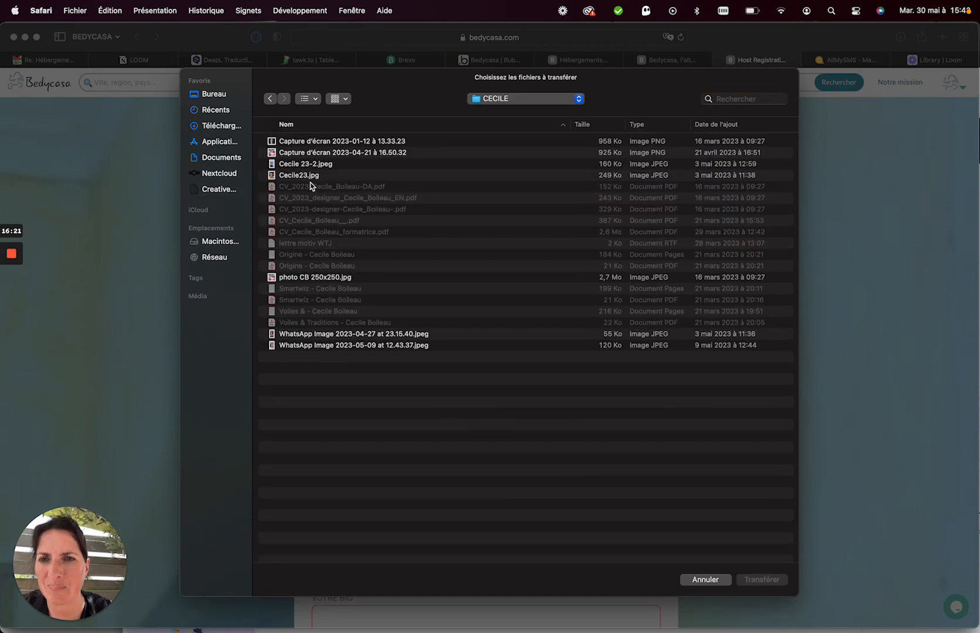
{"action": "double_click", "coordinate": [300, 153]}
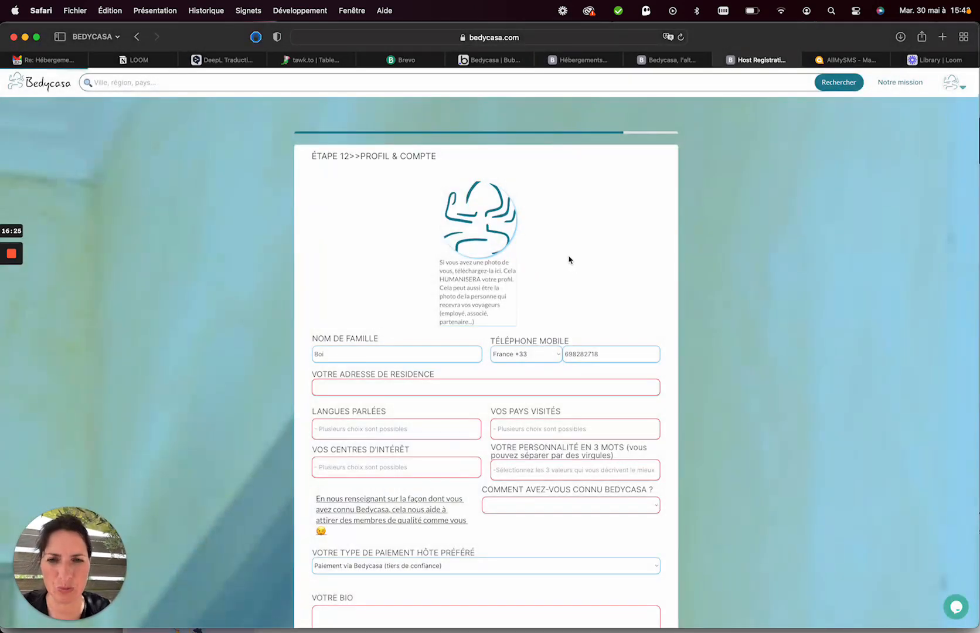
Enter the residence street address and choose the matching autocomplete suggestion.
{"action": "scroll", "coordinate": [423, 377], "scroll_direction": "down", "scroll_amount": 2}
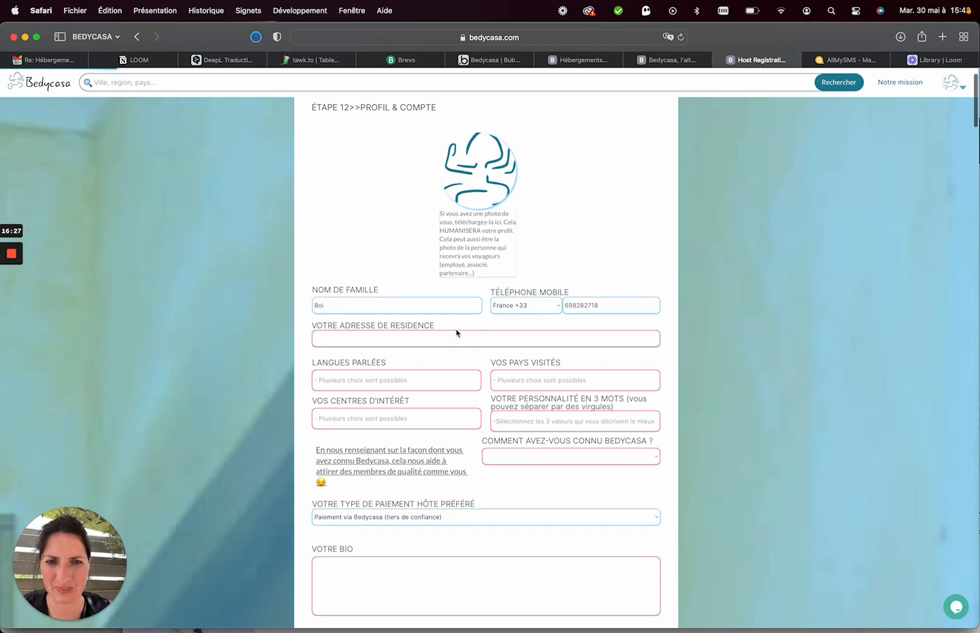
{"action": "left_click", "coordinate": [425, 339]}
{"action": "scroll", "coordinate": [425, 341], "scroll_direction": "down", "scroll_amount": 5}
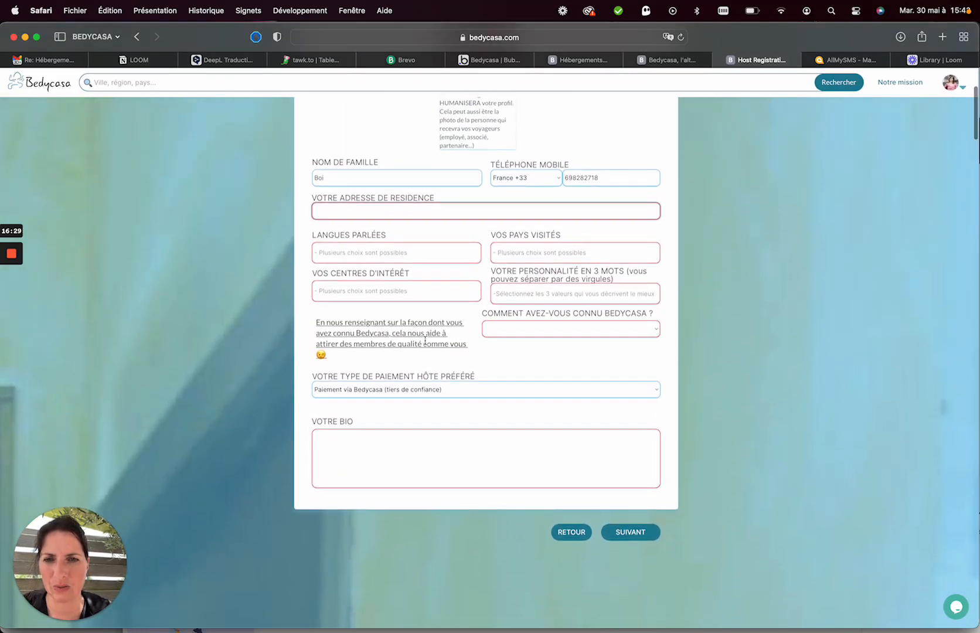
{"action": "scroll", "coordinate": [410, 263], "scroll_direction": "down", "scroll_amount": 4}
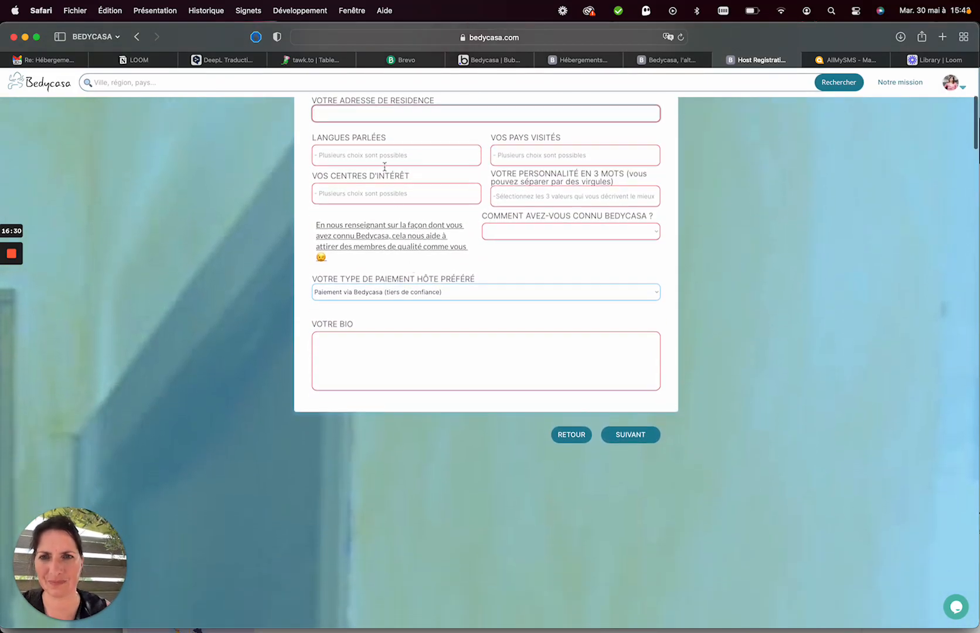
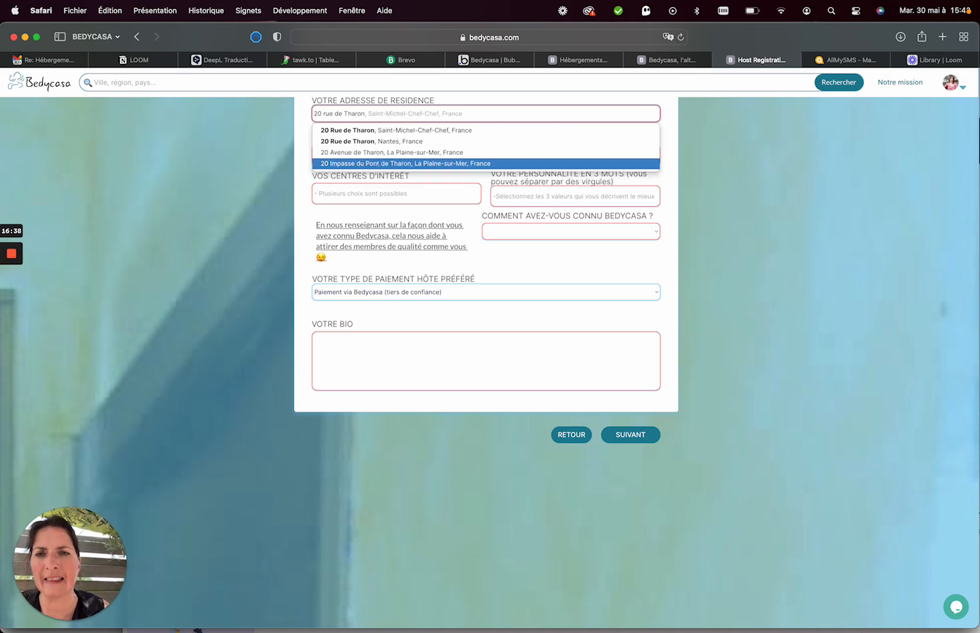
{"action": "left_click", "coordinate": [406, 131]}
{"action": "left_click", "coordinate": [381, 156]}
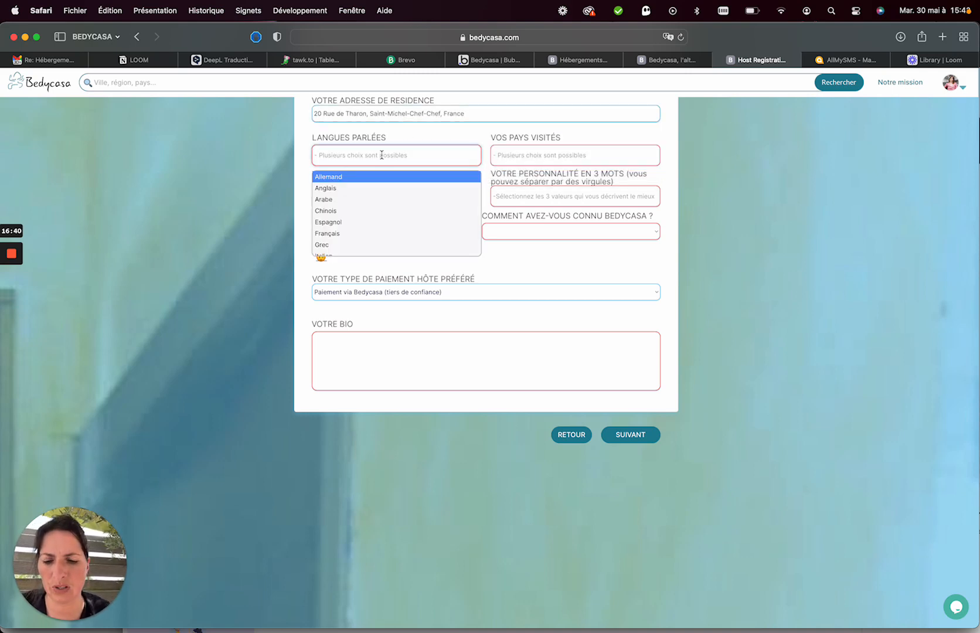
Add Français and Anglais as spoken languages and Brésil as a visited country.
{"action": "type", "text": "fra"}
{"action": "left_click", "coordinate": [361, 177]}
{"action": "left_click", "coordinate": [381, 158]}
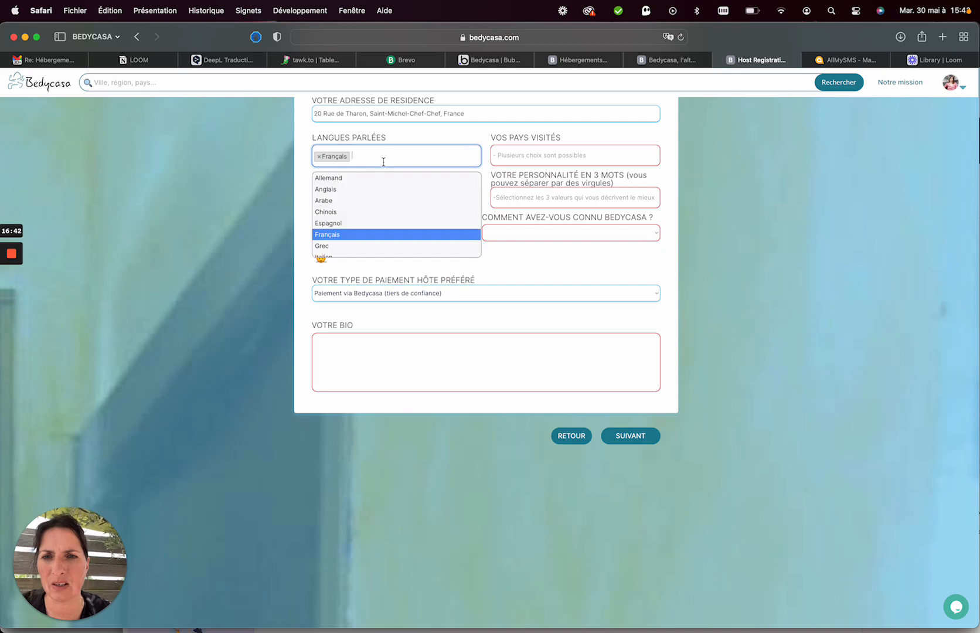
{"action": "left_click", "coordinate": [346, 189]}
{"action": "left_click", "coordinate": [513, 151]}
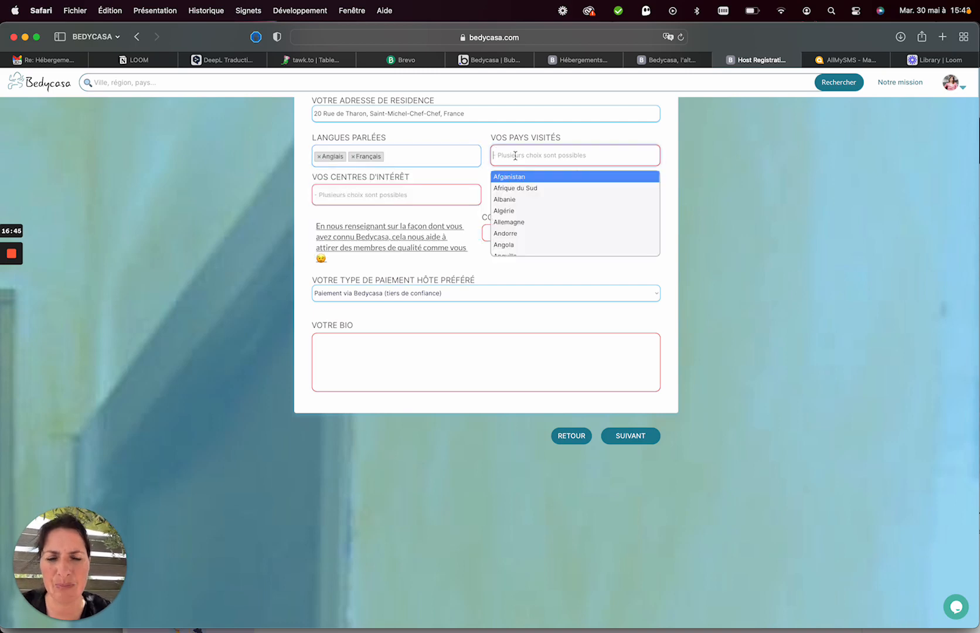
{"action": "type", "text": "bre"}
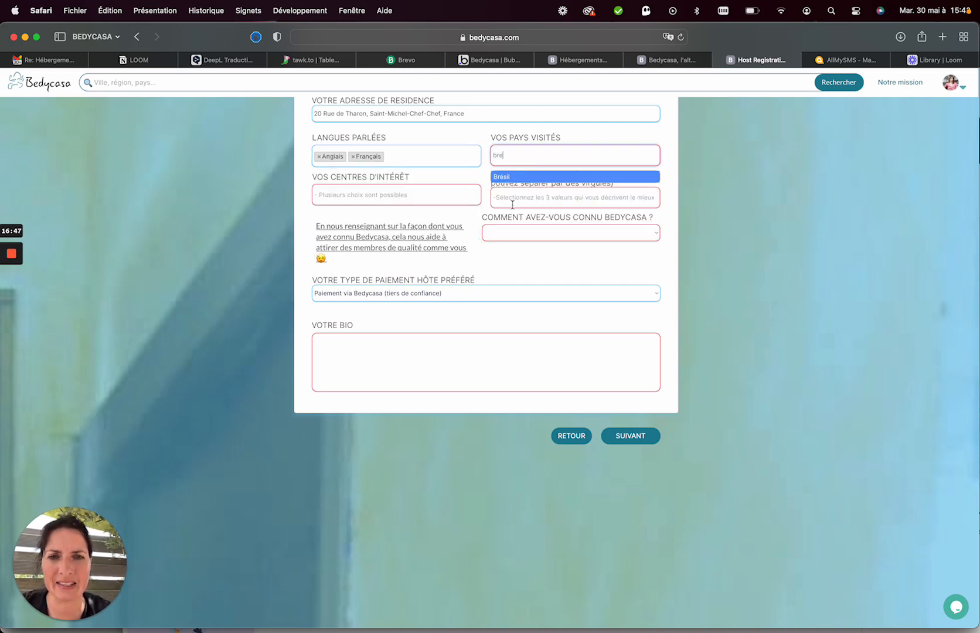
{"action": "left_click", "coordinate": [512, 183]}
Add interest Cinéma, trait Créatif.ve, and source Autre moteur de recherche.
{"action": "left_click", "coordinate": [417, 196]}
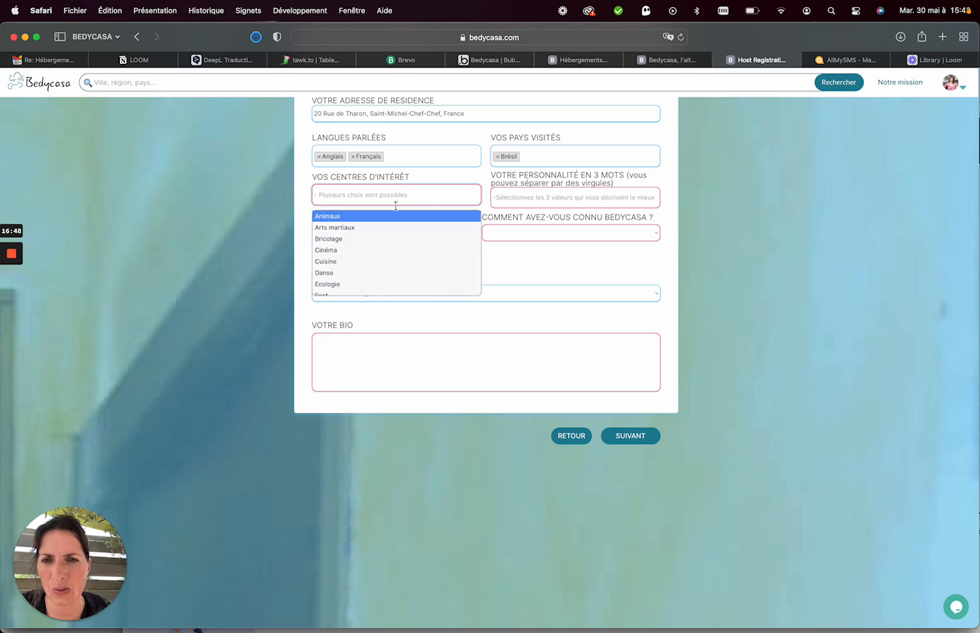
{"action": "left_click", "coordinate": [366, 252]}
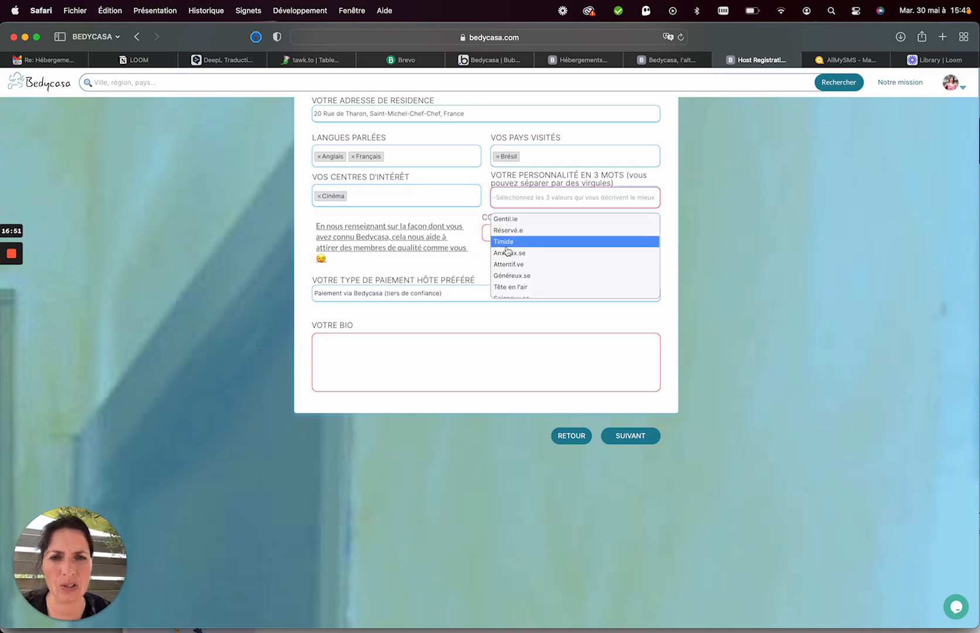
{"action": "scroll", "coordinate": [533, 264], "scroll_direction": "down", "scroll_amount": 3}
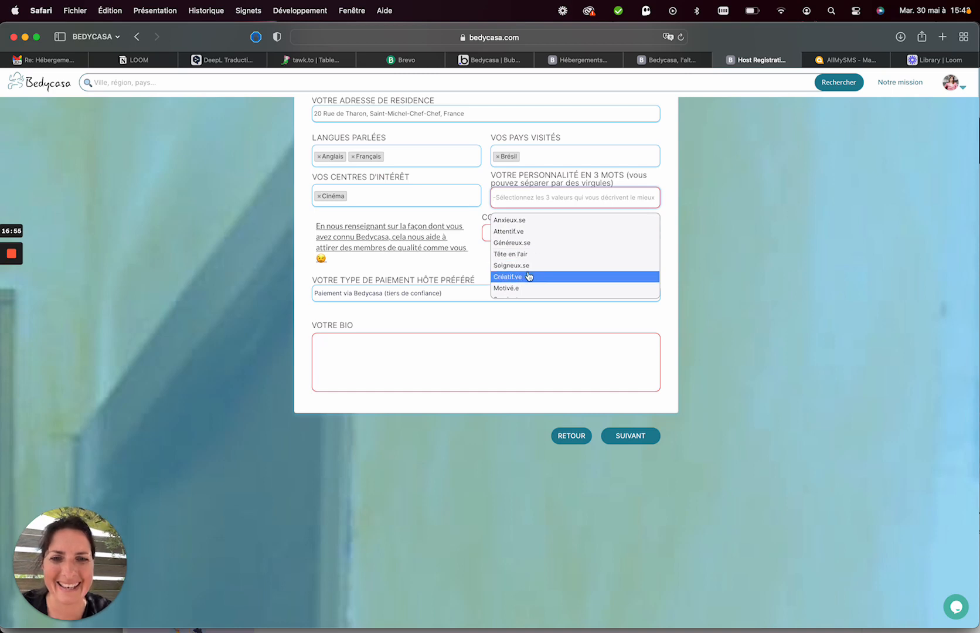
{"action": "left_click", "coordinate": [509, 277]}
{"action": "left_click", "coordinate": [520, 235]}
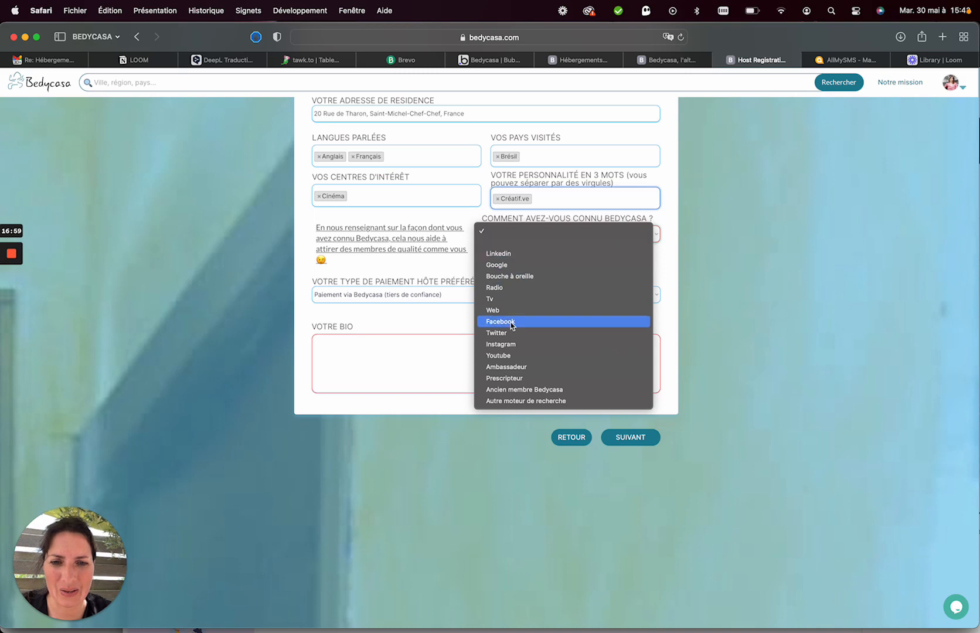
{"action": "left_click", "coordinate": [525, 402]}
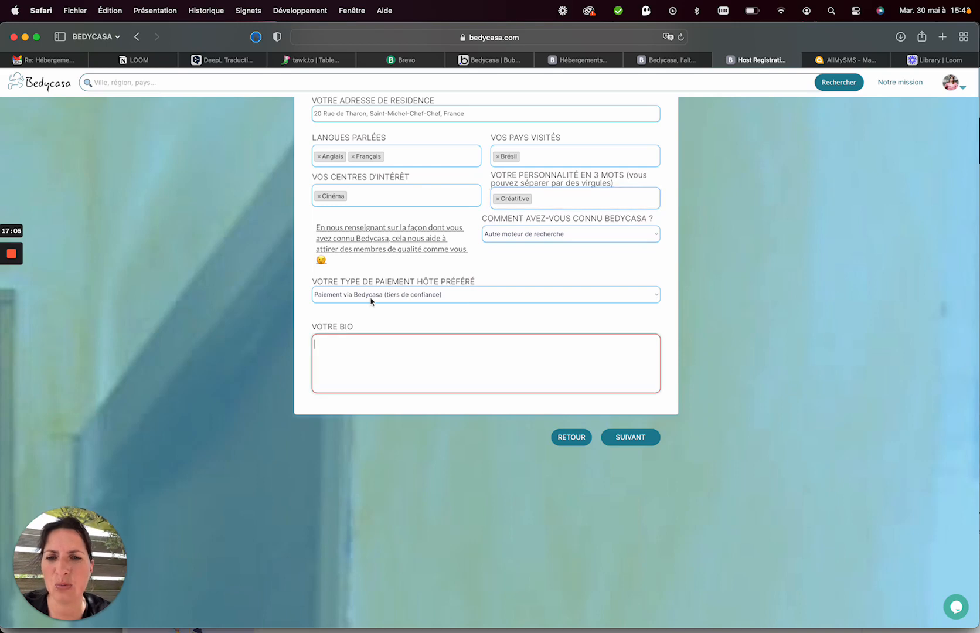
Keep Paiement via Bedycasa as payment type and submit the profile to reach the host dashboard.
{"action": "left_click", "coordinate": [485, 299]}
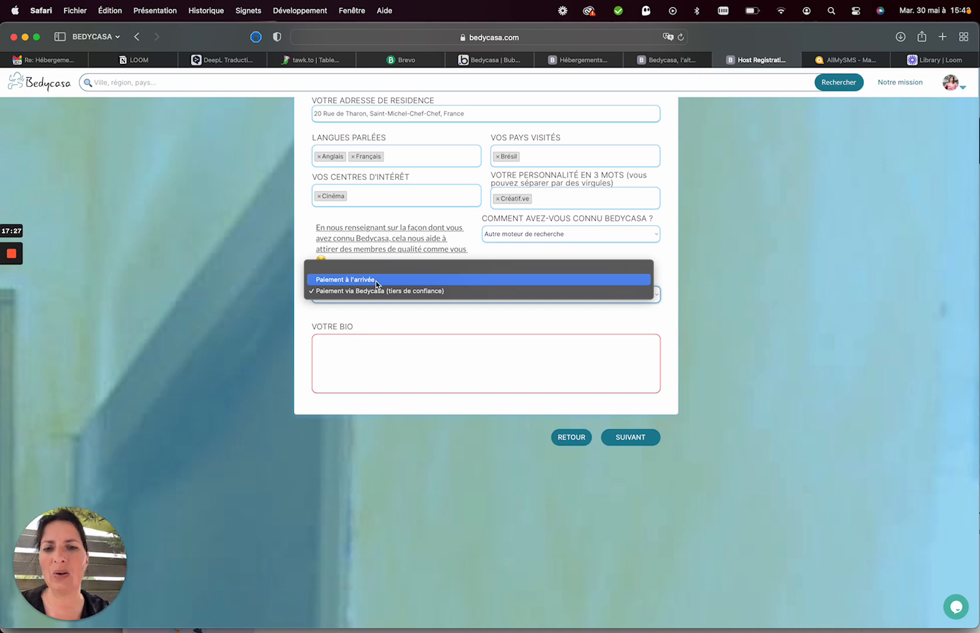
{"action": "left_click", "coordinate": [361, 312]}
{"action": "left_click", "coordinate": [621, 437]}
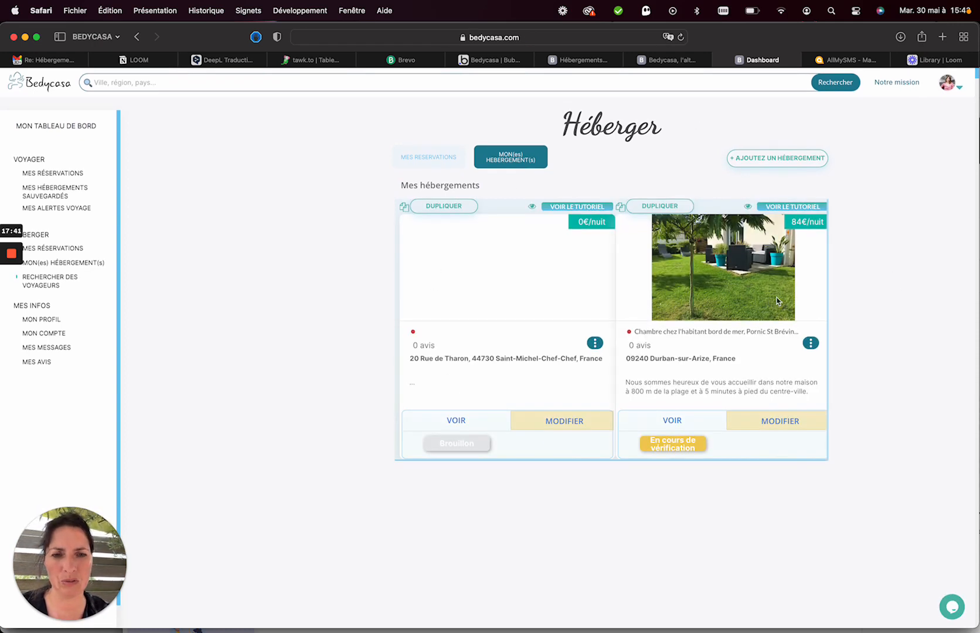
Return to the Bedycasa home page and open the account menu to sign out.
{"action": "left_click", "coordinate": [60, 87]}
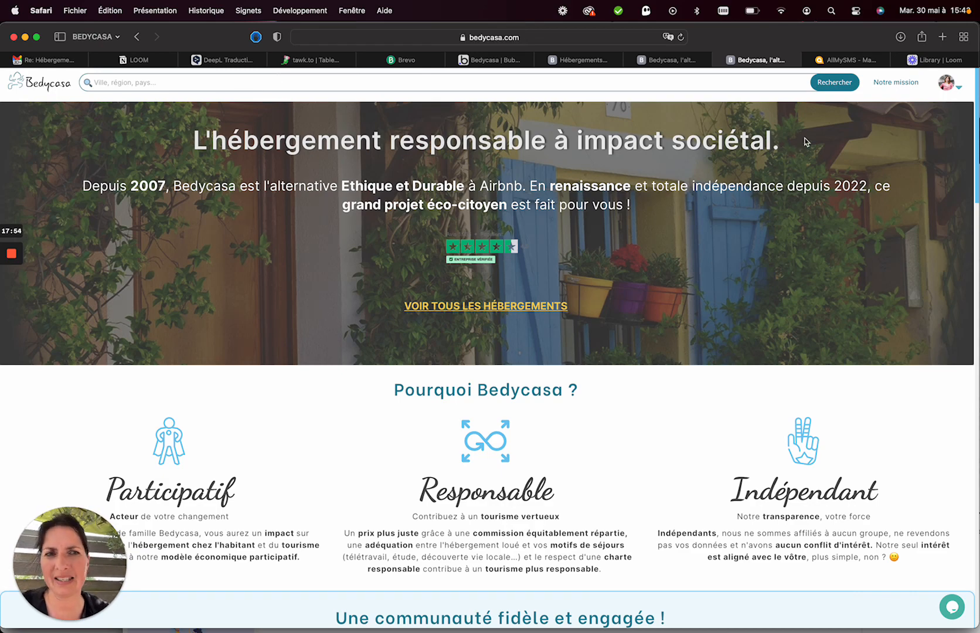
{"action": "left_click", "coordinate": [955, 88]}
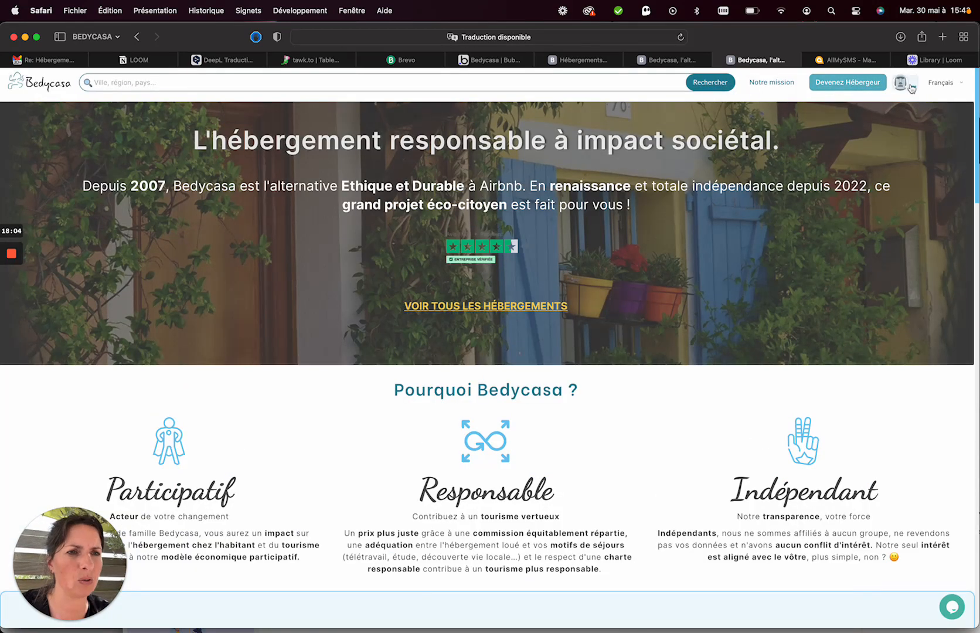
Log back in with the account password and dismiss the 'Connexion réussie' notice.
{"action": "left_click", "coordinate": [912, 88]}
{"action": "left_click", "coordinate": [893, 127]}
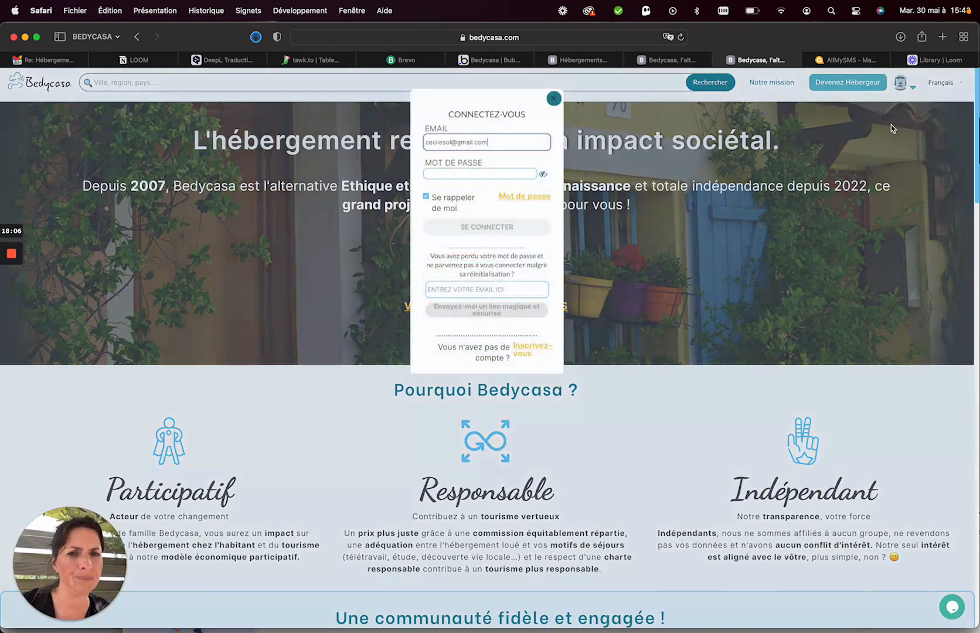
{"action": "left_click", "coordinate": [478, 174]}
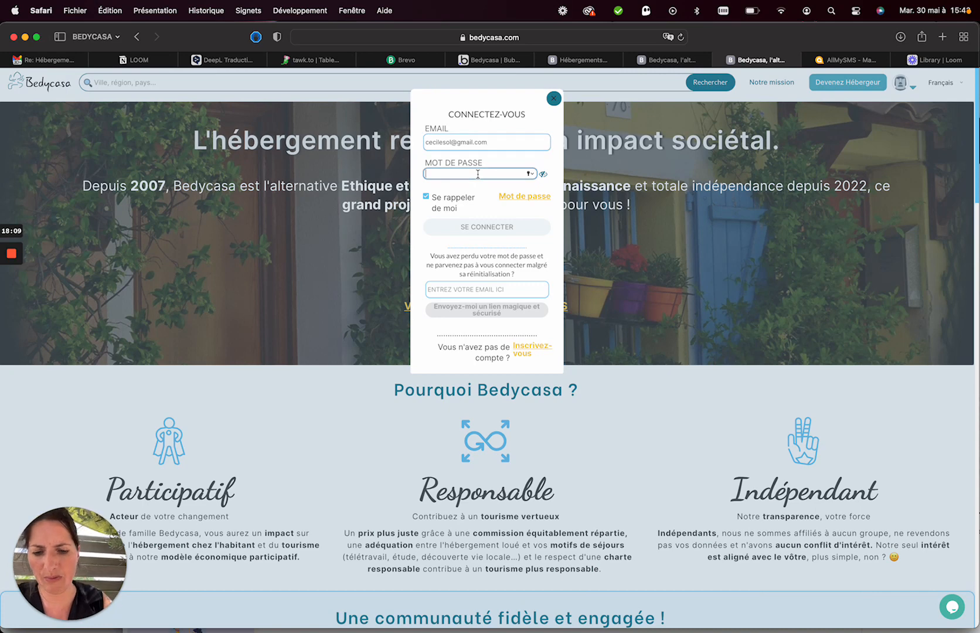
{"action": "type", "text": "••"}
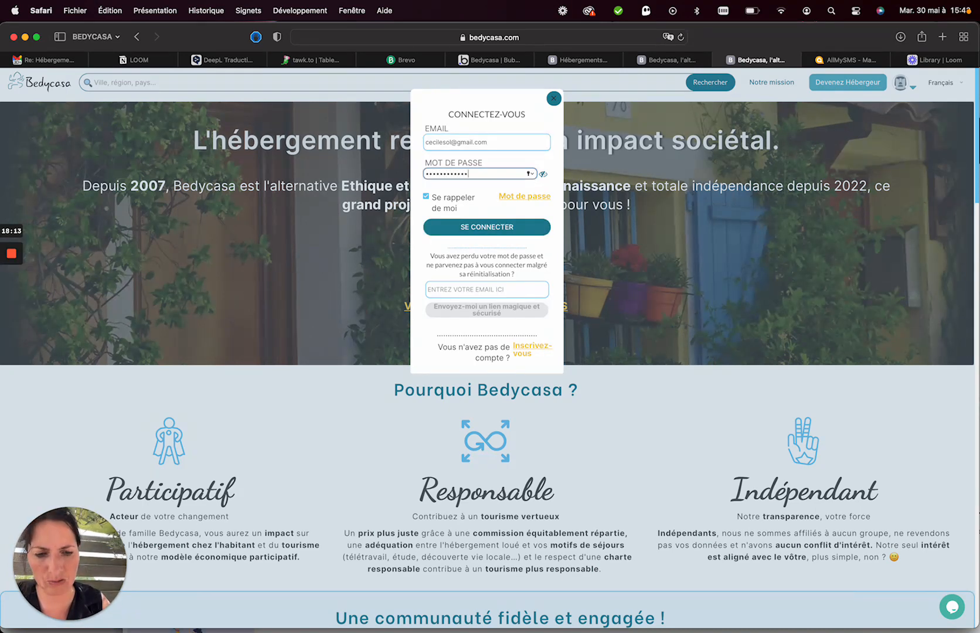
{"action": "key", "text": "Return"}
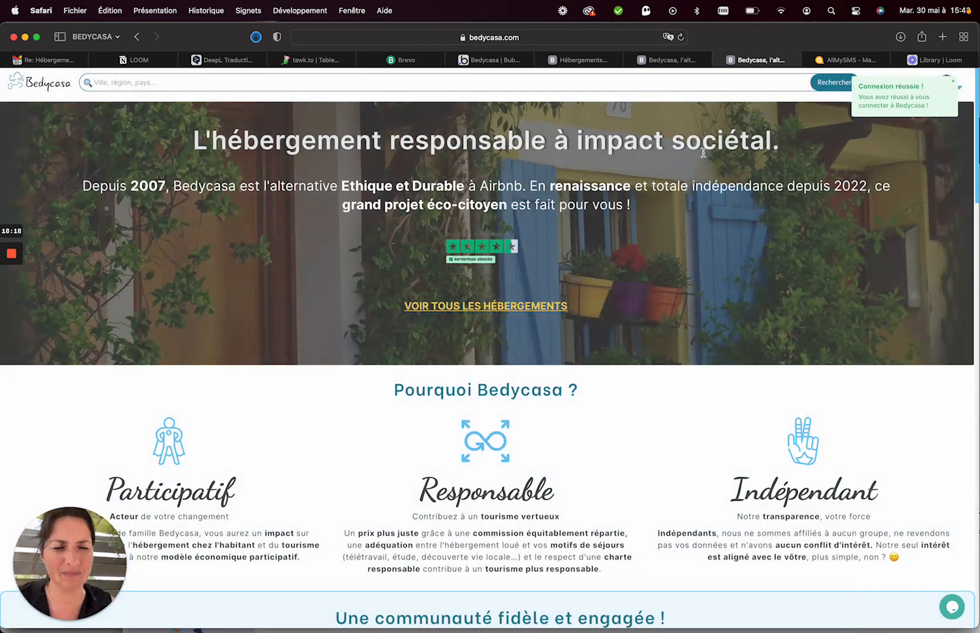
{"action": "left_click", "coordinate": [953, 82]}
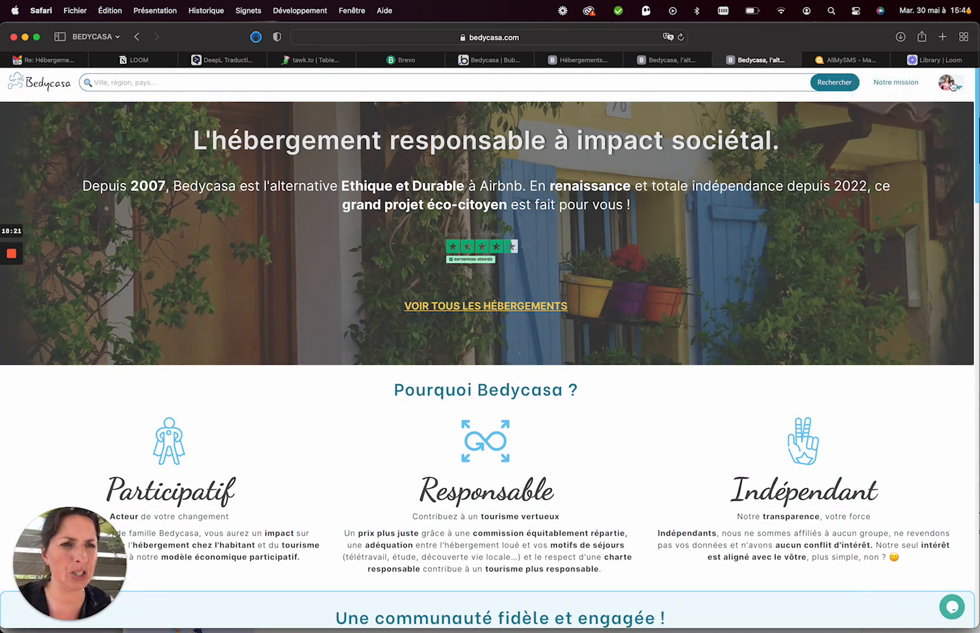
Go to the Héberger dashboard from the account menu and save the login password in Safari.
{"action": "left_click", "coordinate": [960, 91]}
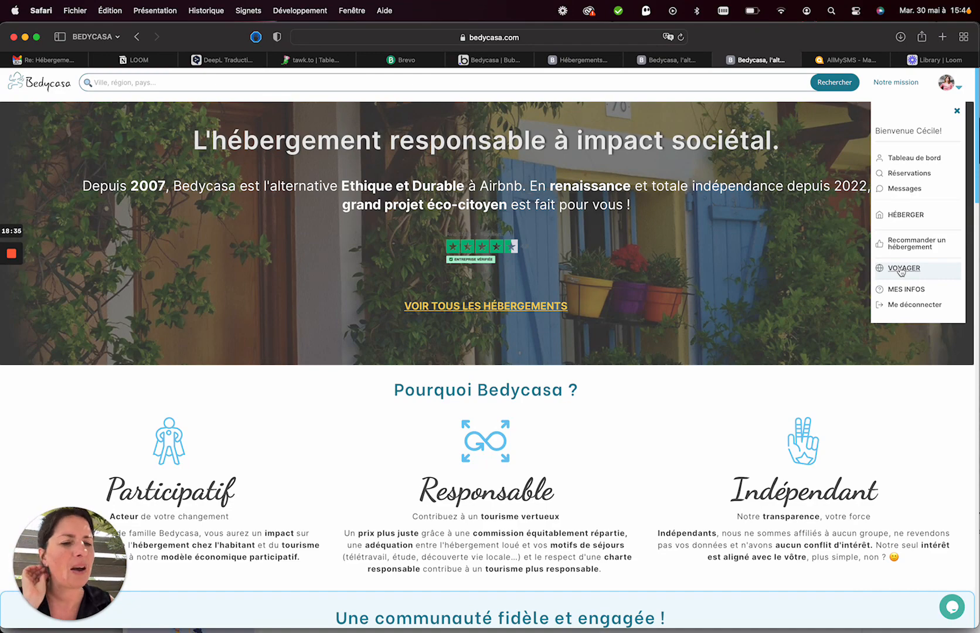
{"action": "left_click", "coordinate": [909, 216]}
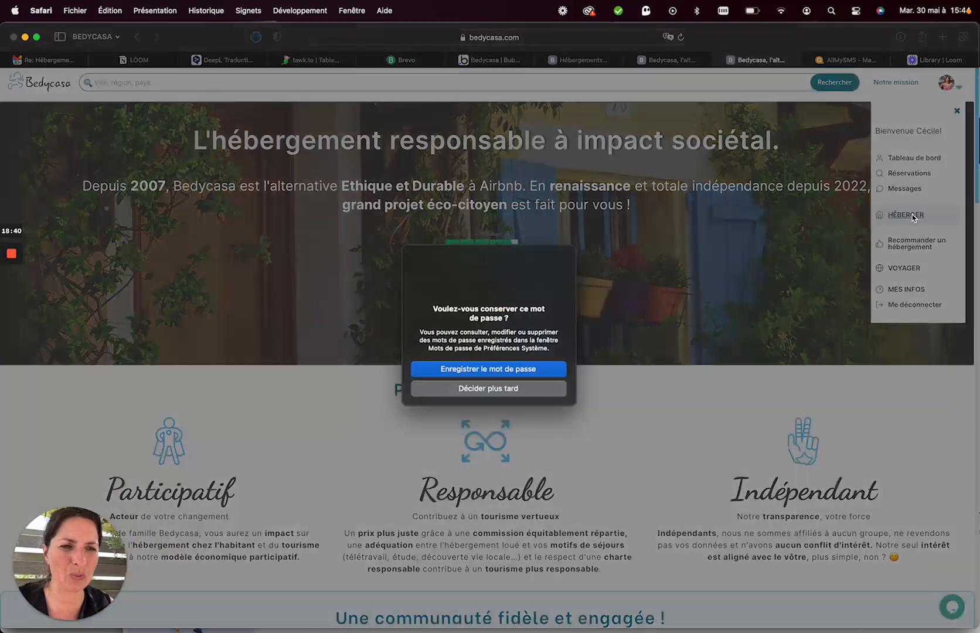
{"action": "left_click", "coordinate": [492, 368]}
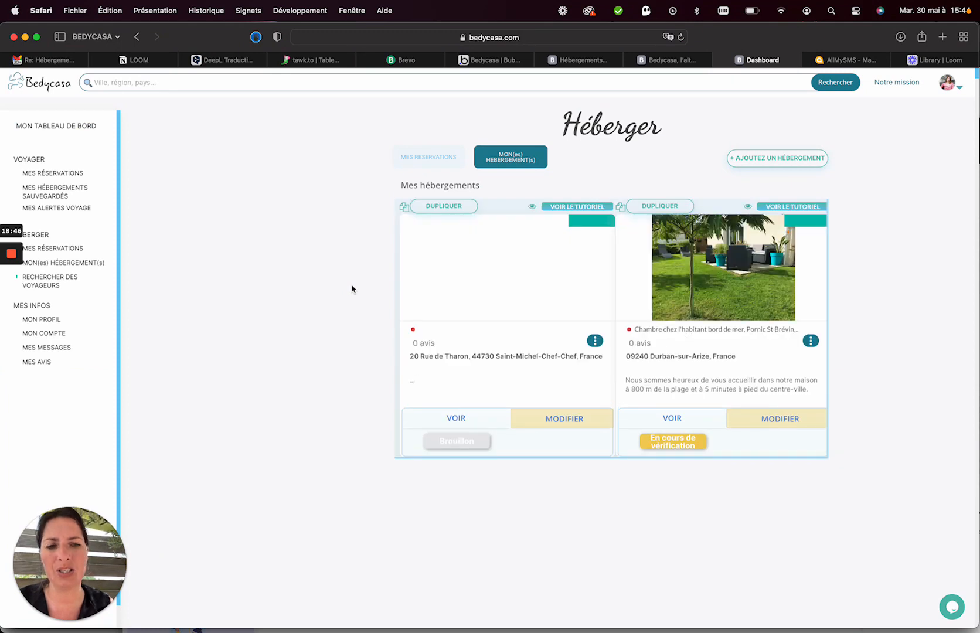
Replace the seaside room listing's address with 44730 Saint-Michel-Chef-Chef, France.
{"action": "left_click", "coordinate": [772, 421]}
{"action": "scroll", "coordinate": [368, 332], "scroll_direction": "down", "scroll_amount": 2}
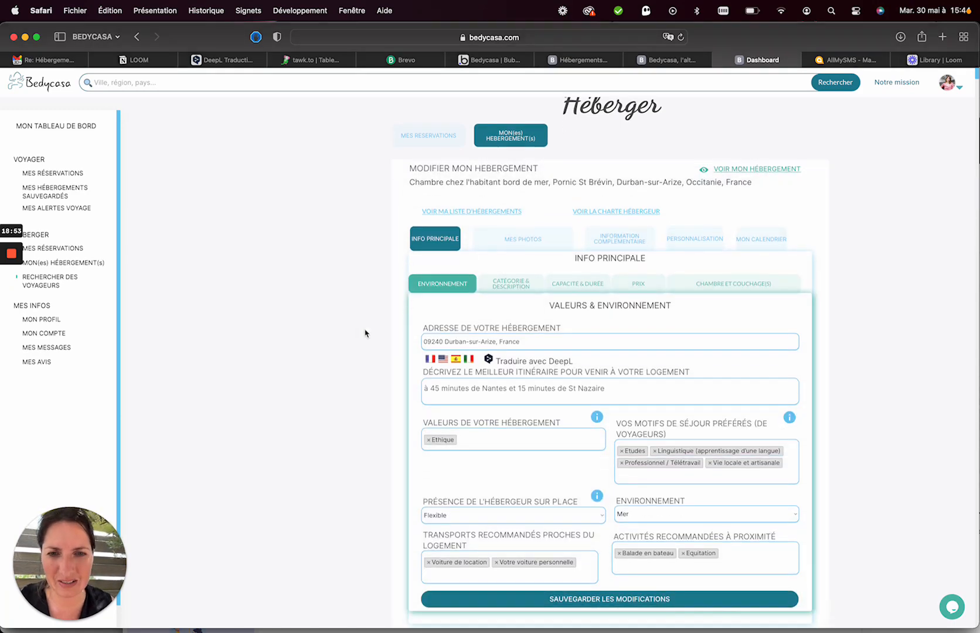
{"action": "triple_click", "coordinate": [465, 313]}
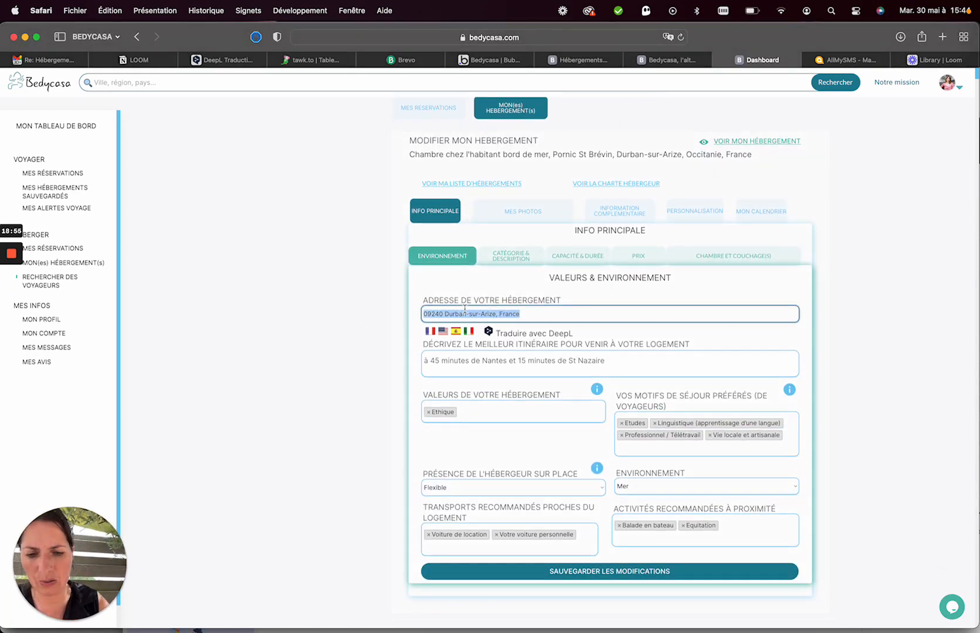
{"action": "type", "text": "447"}
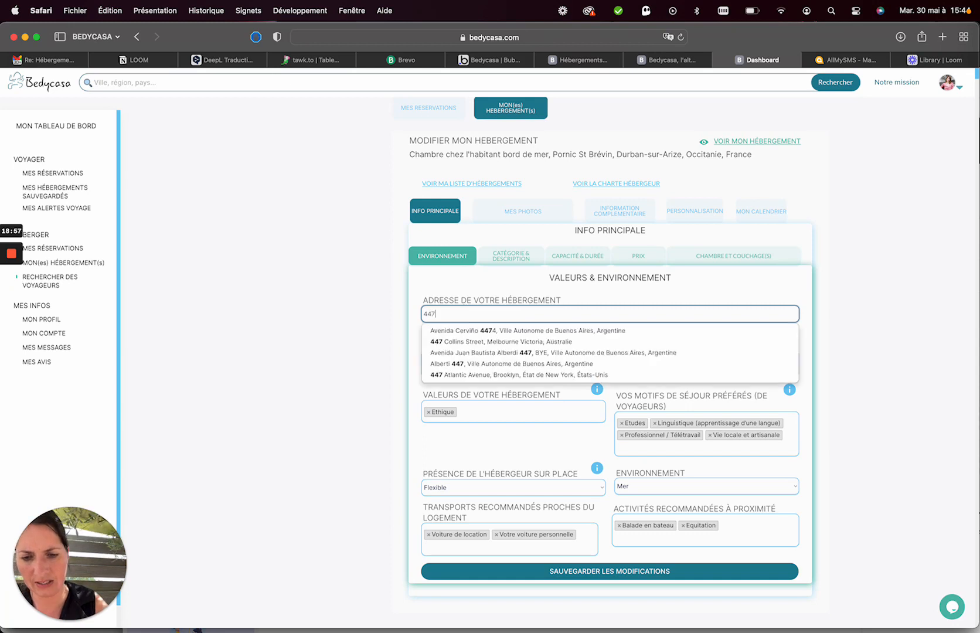
{"action": "type", "text": "30 saint michel"}
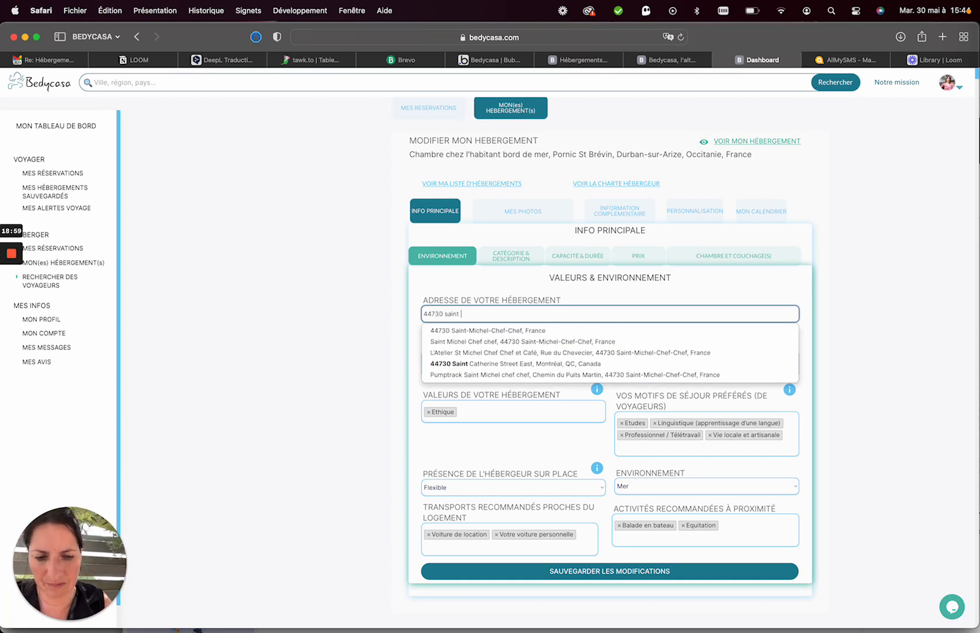
{"action": "left_click", "coordinate": [457, 330]}
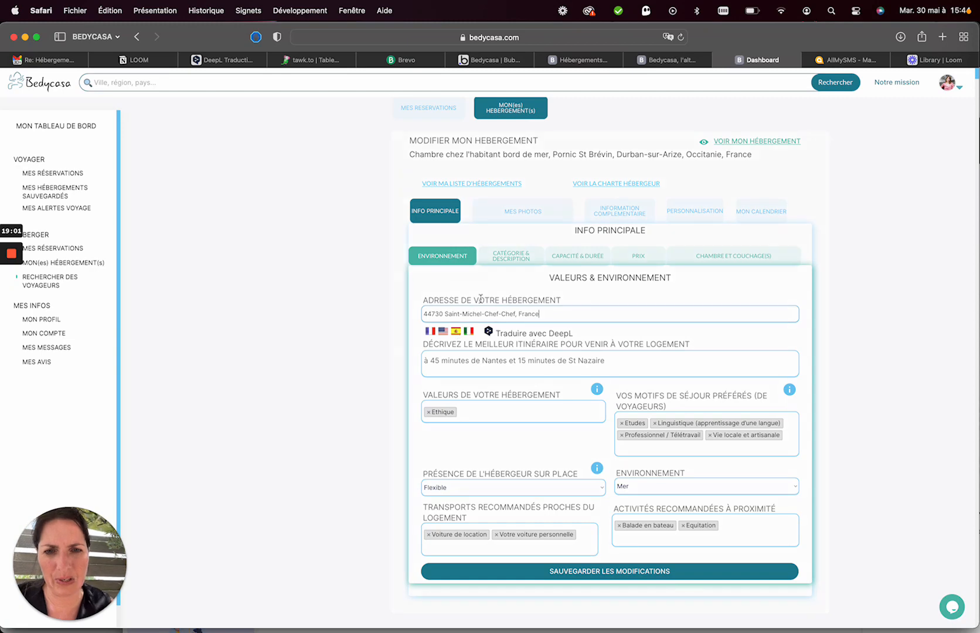
Set the listing's category to Maison and its type to Logement entier, then save.
{"action": "left_click", "coordinate": [515, 259]}
{"action": "left_click", "coordinate": [473, 324]}
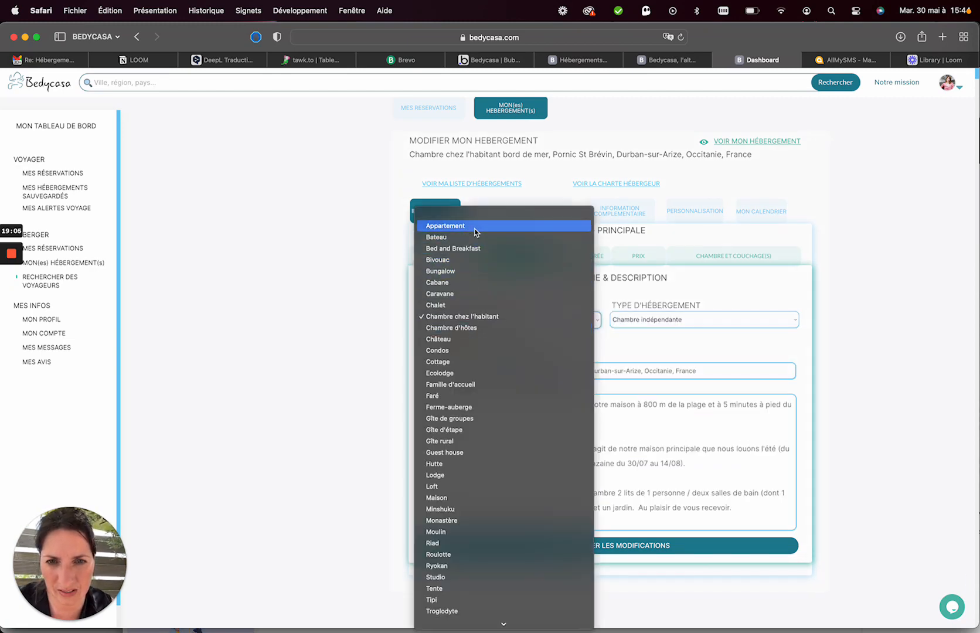
{"action": "left_click", "coordinate": [452, 498]}
{"action": "left_click", "coordinate": [633, 319]}
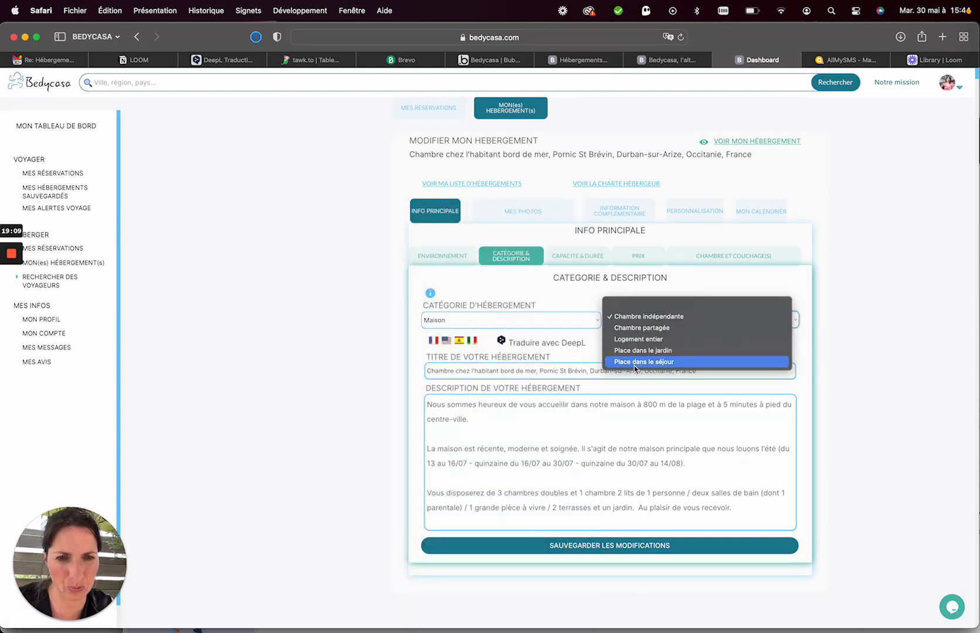
{"action": "left_click", "coordinate": [627, 340]}
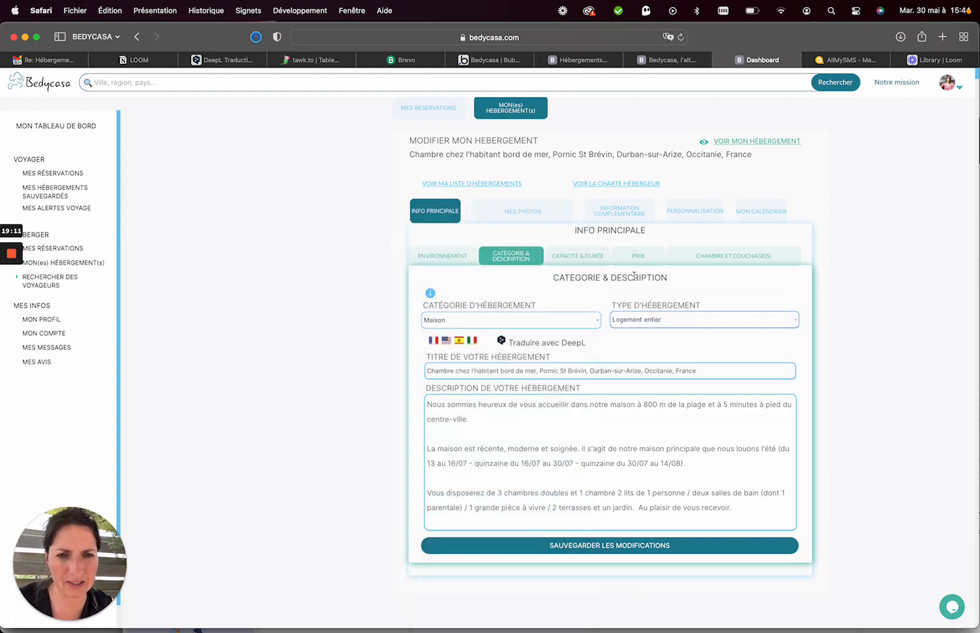
{"action": "left_click", "coordinate": [547, 552]}
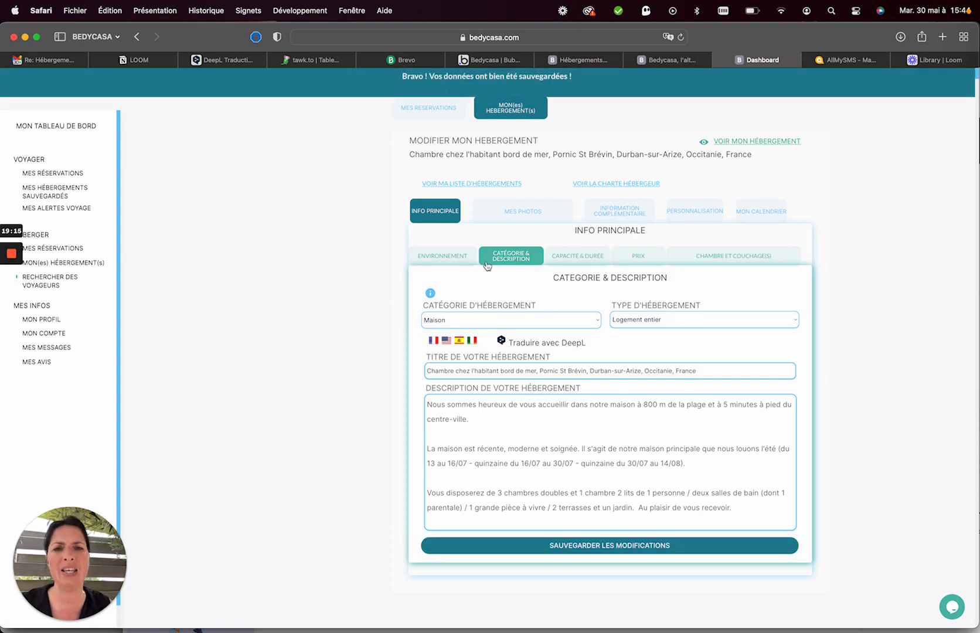
{"action": "scroll", "coordinate": [597, 113], "scroll_direction": "up", "scroll_amount": 2}
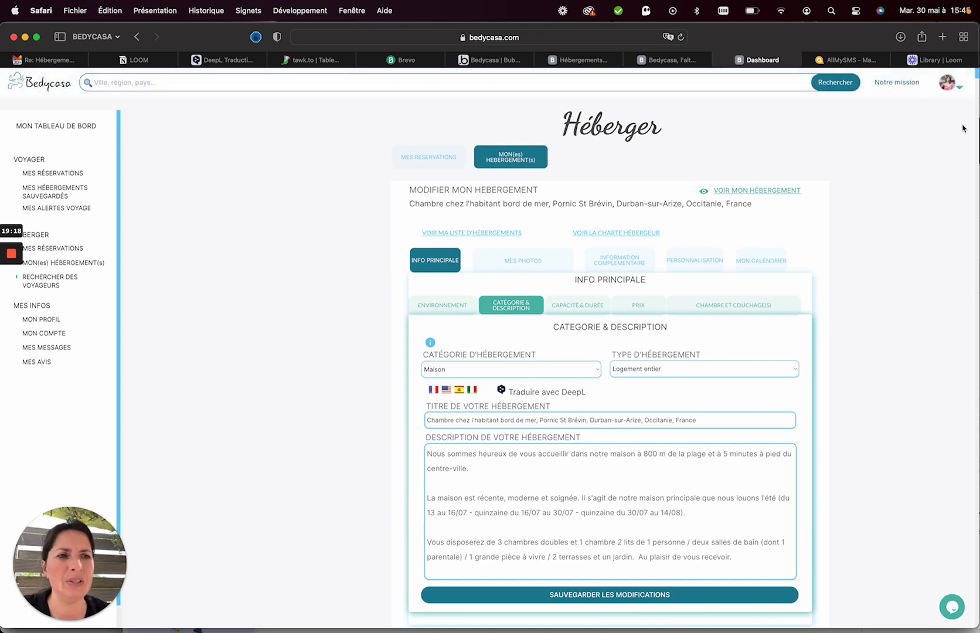
Return to the Héberger dashboard listing the draft and the 84€/nuit listing.
{"action": "left_click", "coordinate": [947, 83]}
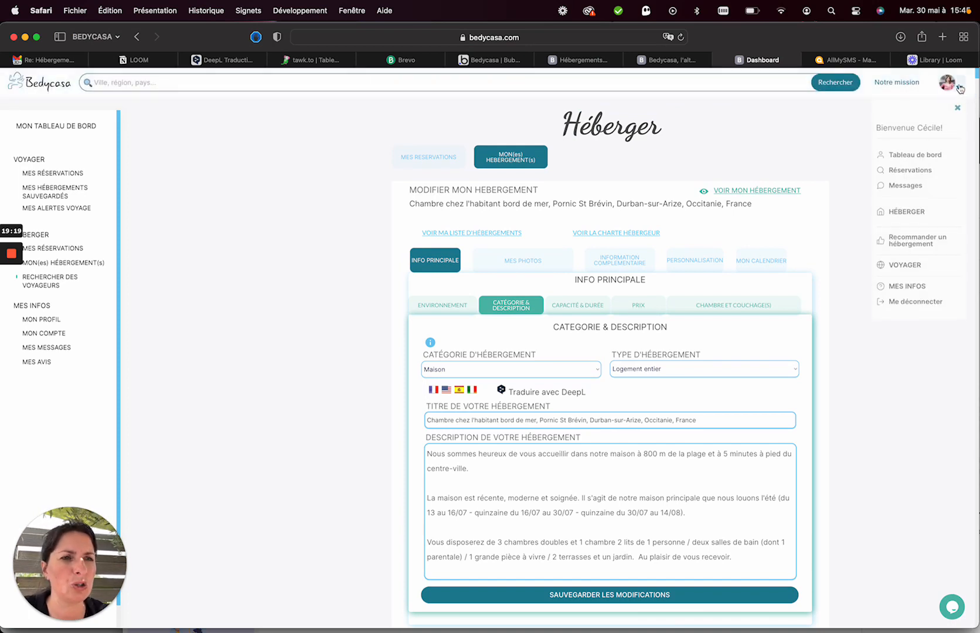
{"action": "left_click", "coordinate": [906, 216]}
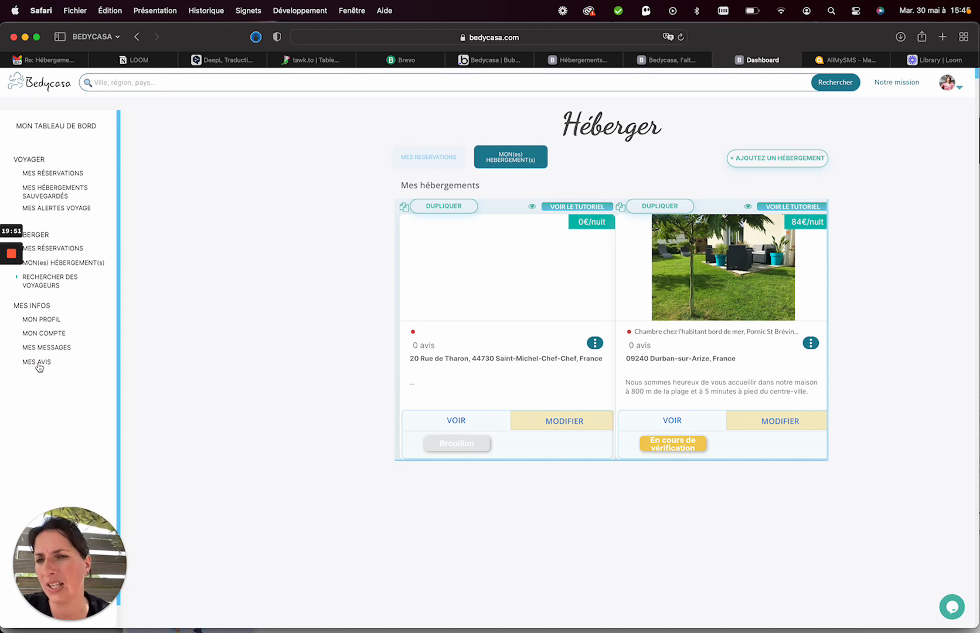
{"action": "left_click", "coordinate": [53, 249]}
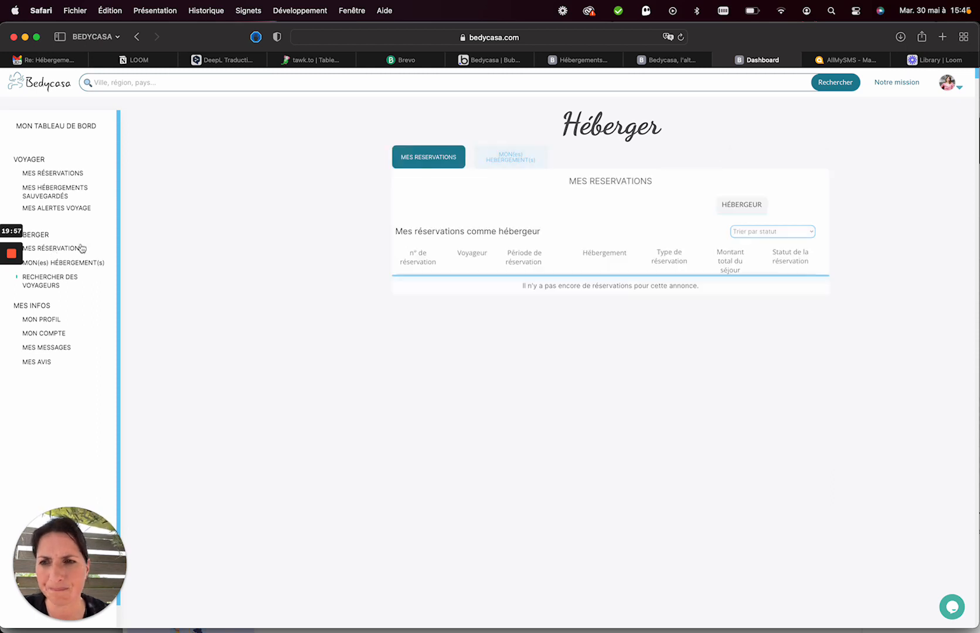
{"action": "left_click", "coordinate": [70, 264]}
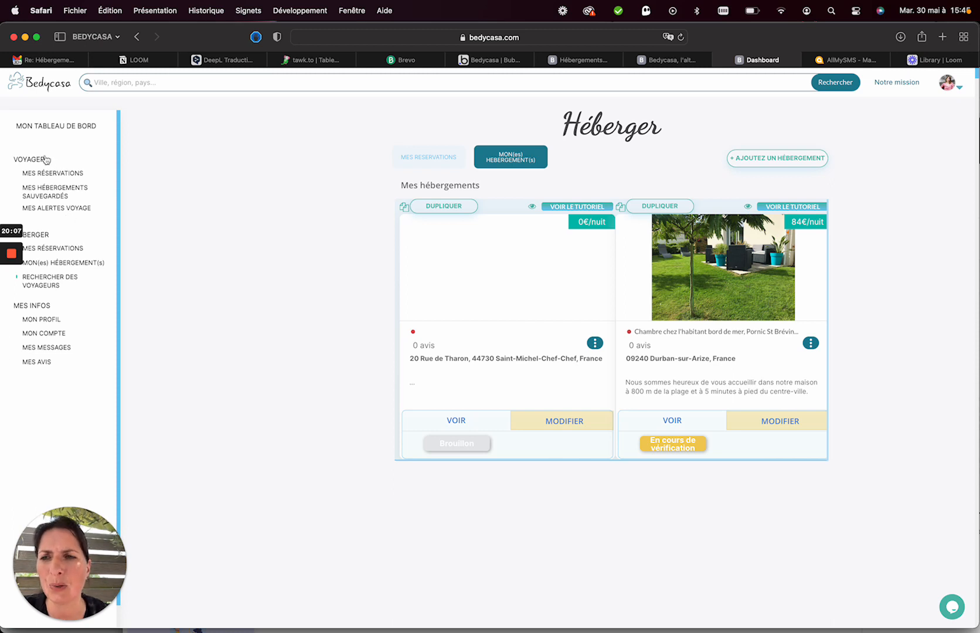
{"action": "left_click", "coordinate": [29, 161]}
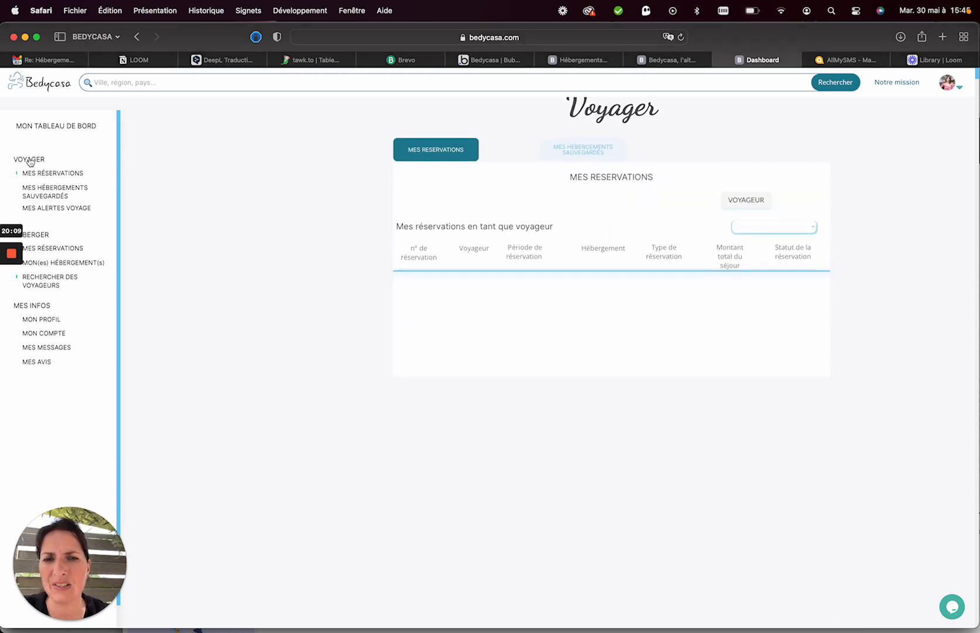
{"action": "left_click", "coordinate": [48, 195]}
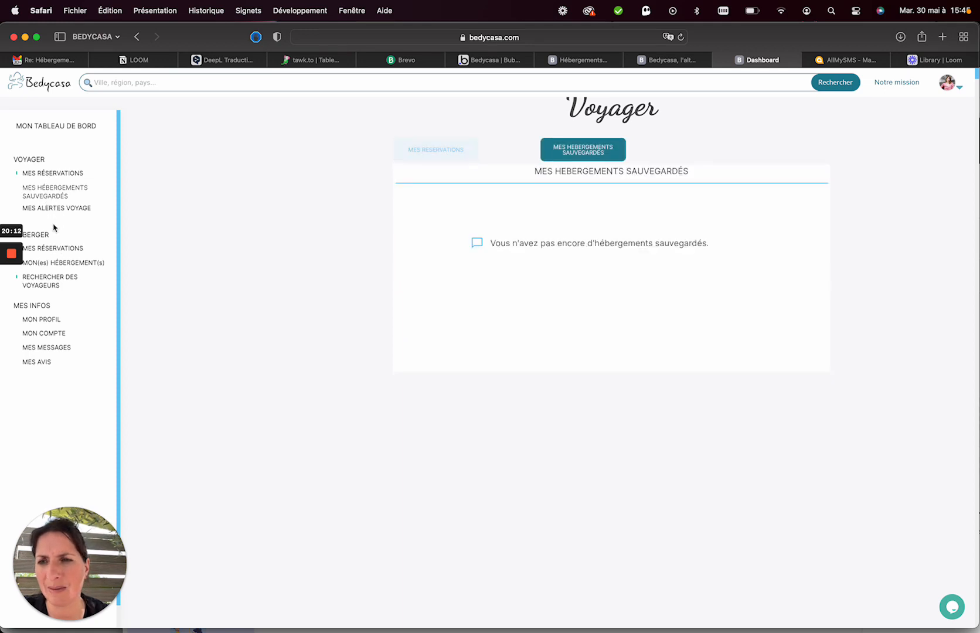
{"action": "left_click", "coordinate": [51, 209]}
{"action": "left_click", "coordinate": [49, 251]}
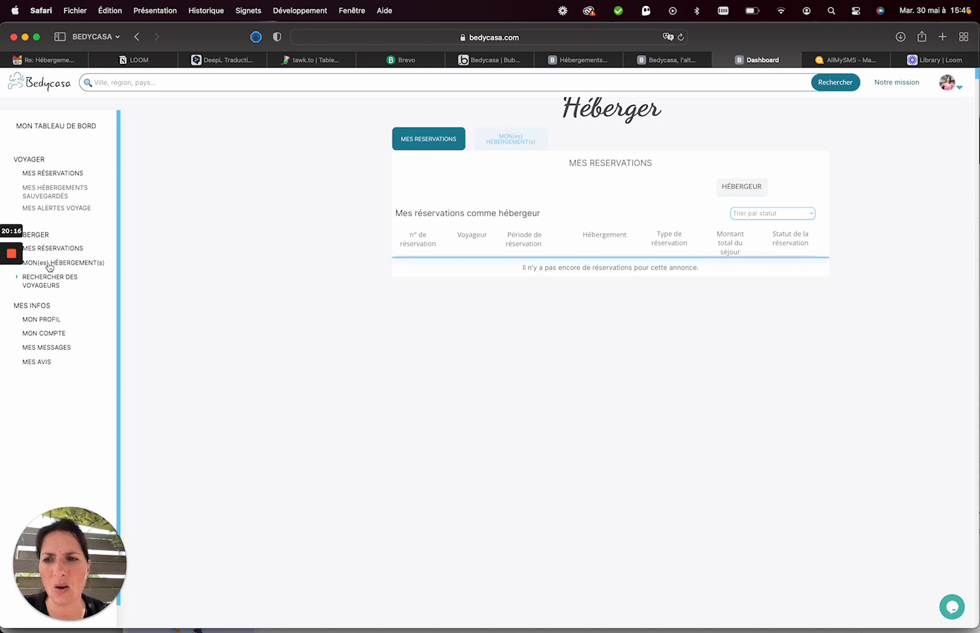
{"action": "left_click", "coordinate": [50, 264]}
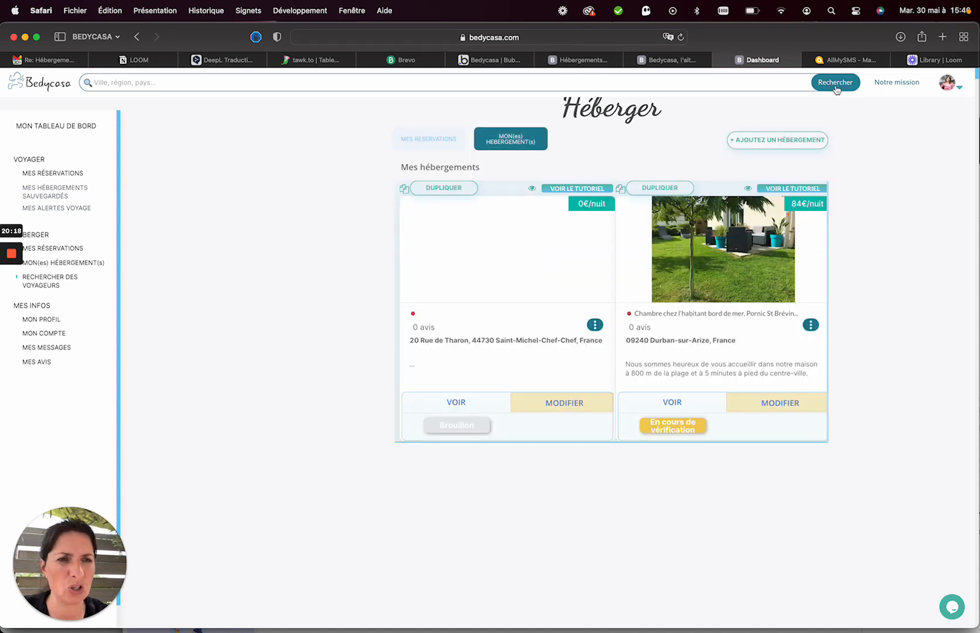
Switch between the hosting and traveller sections, ending back on the host's listings.
{"action": "left_click", "coordinate": [959, 87]}
{"action": "left_click", "coordinate": [909, 221]}
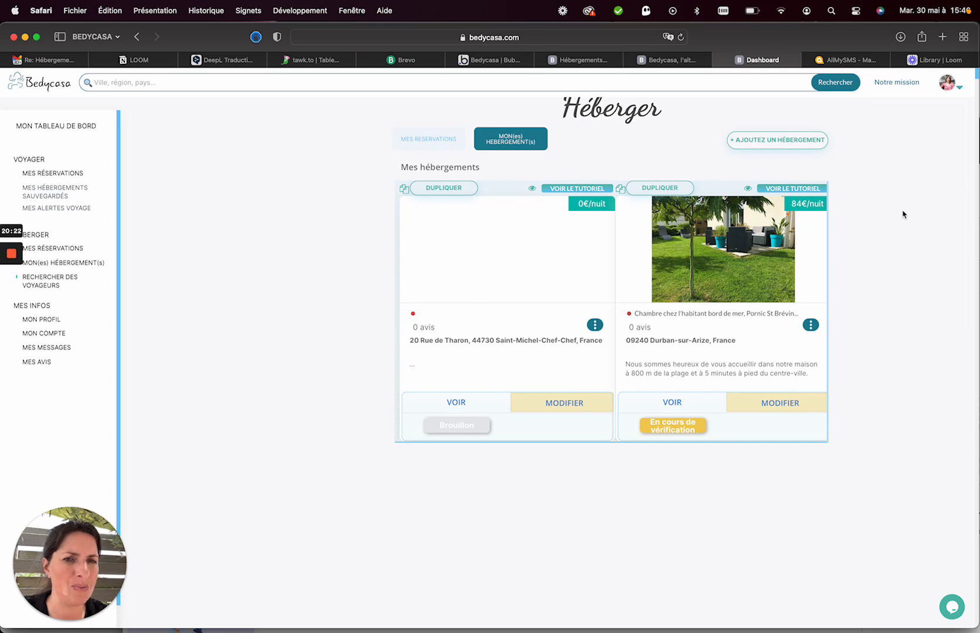
{"action": "left_click", "coordinate": [951, 84]}
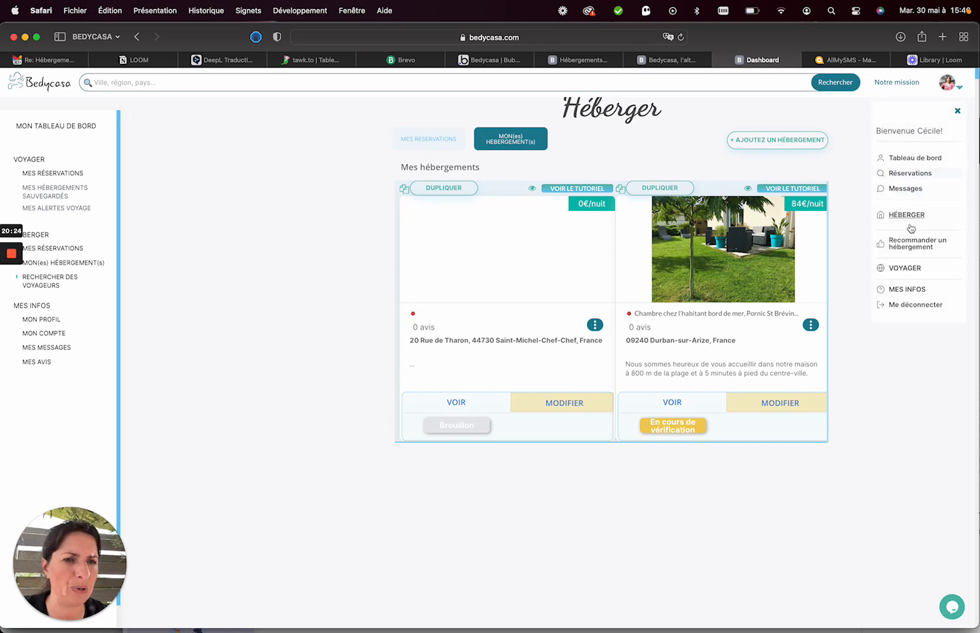
{"action": "left_click", "coordinate": [907, 269]}
{"action": "left_click", "coordinate": [960, 89]}
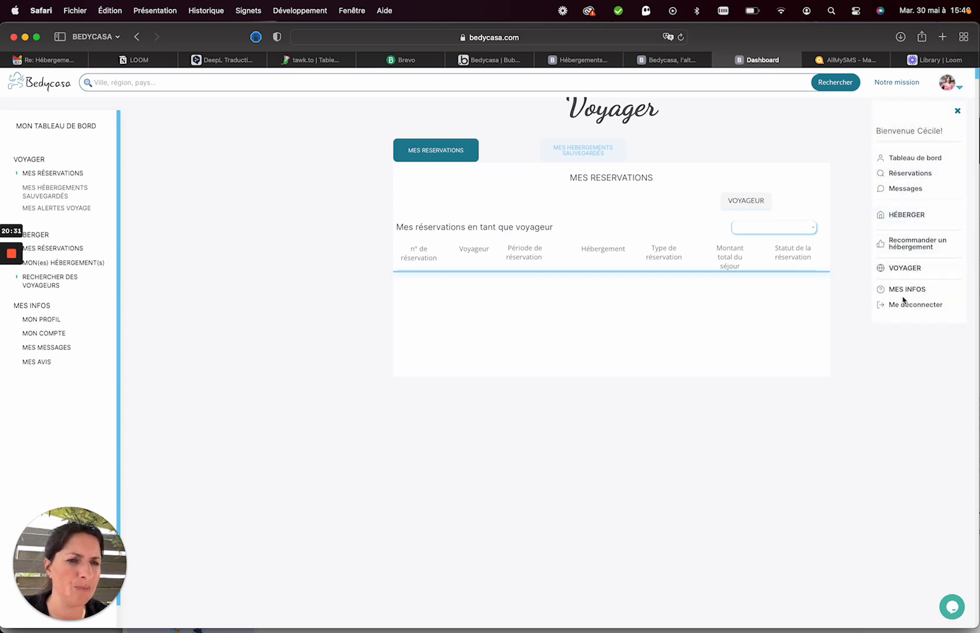
{"action": "left_click", "coordinate": [903, 215]}
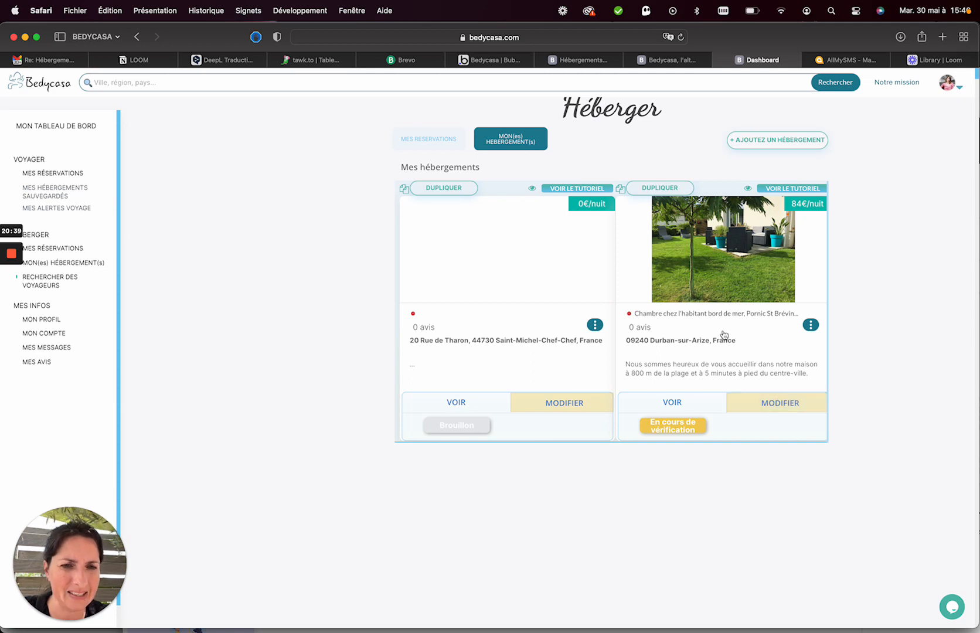
Open the second listing's edit form after briefly opening its public page.
{"action": "left_click", "coordinate": [811, 325]}
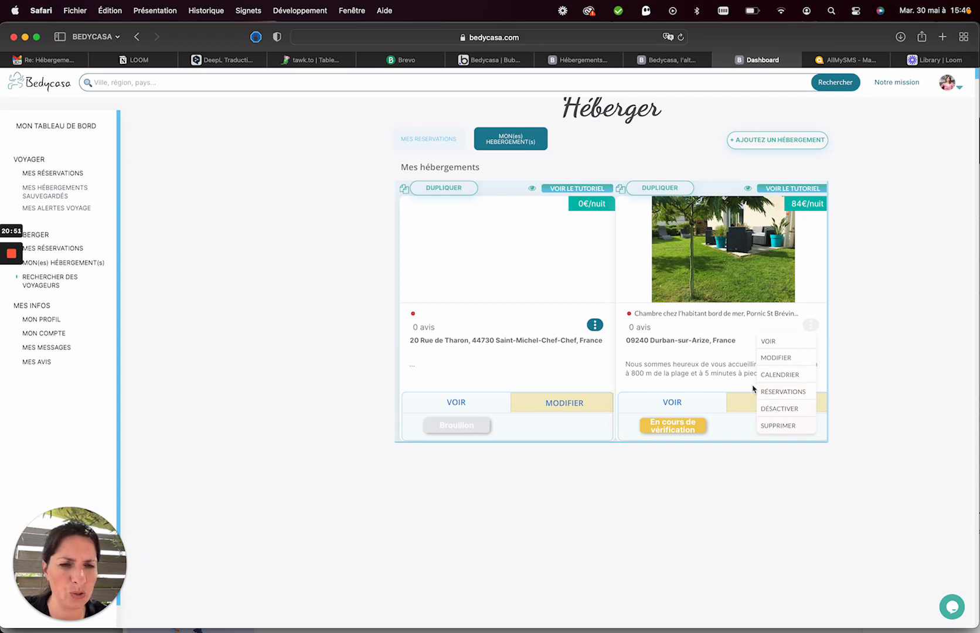
{"action": "left_click", "coordinate": [736, 358]}
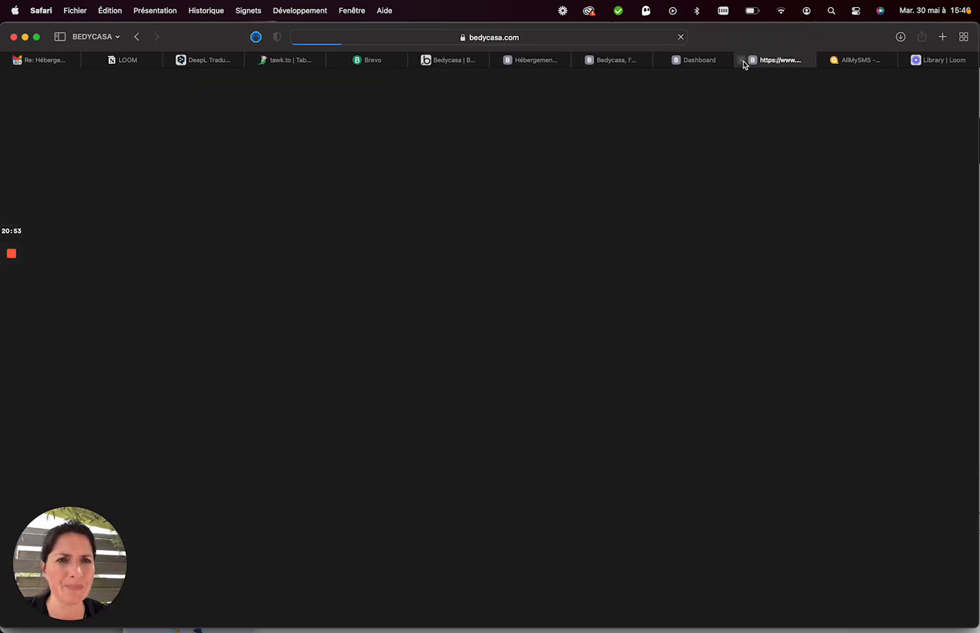
{"action": "left_click", "coordinate": [742, 60]}
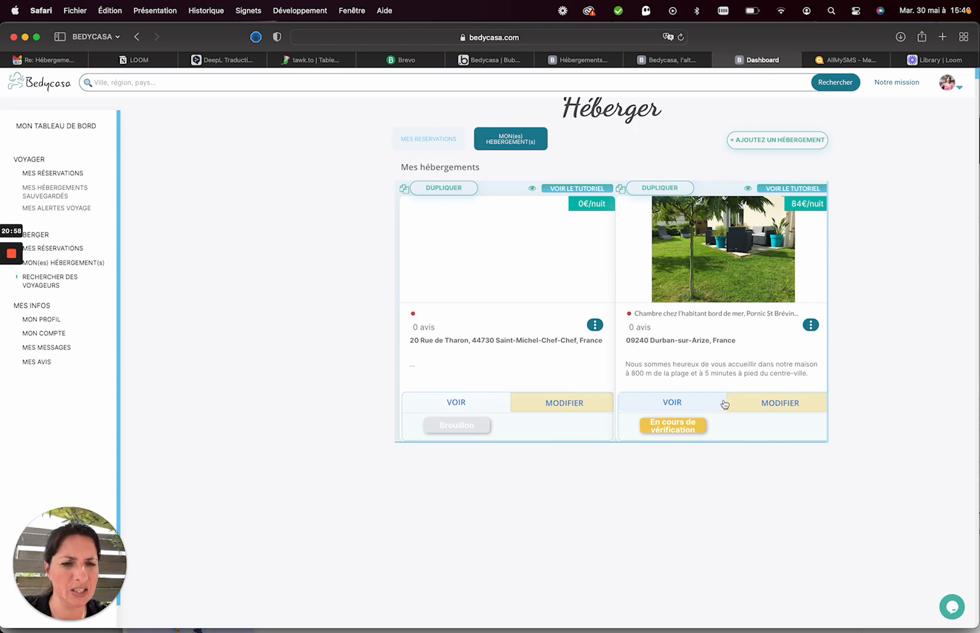
{"action": "left_click", "coordinate": [755, 405]}
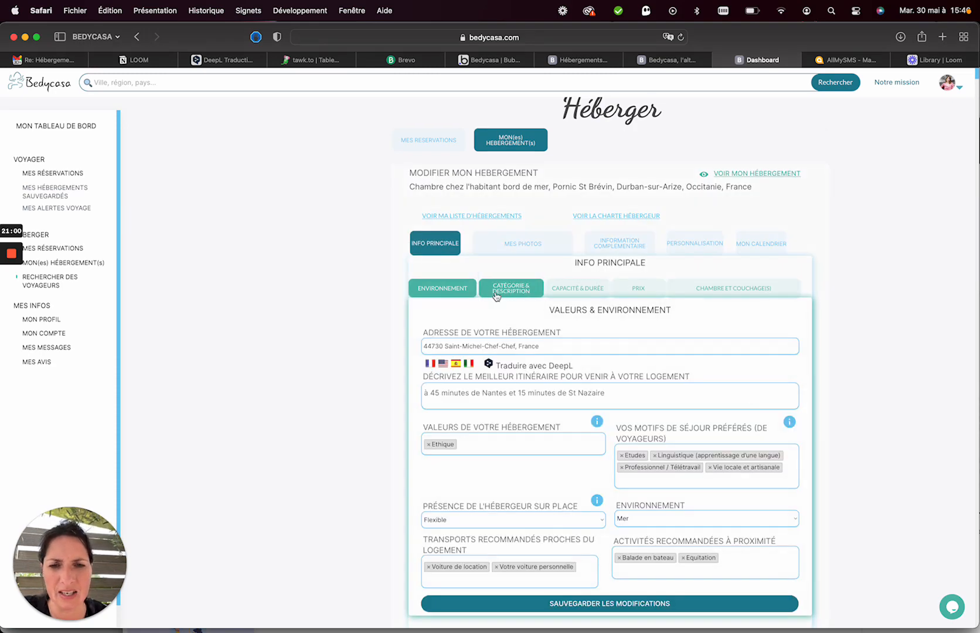
Insert 'La page est à 800m de la maison.' after the description's first sentence and save.
{"action": "scroll", "coordinate": [553, 284], "scroll_direction": "down", "scroll_amount": 2}
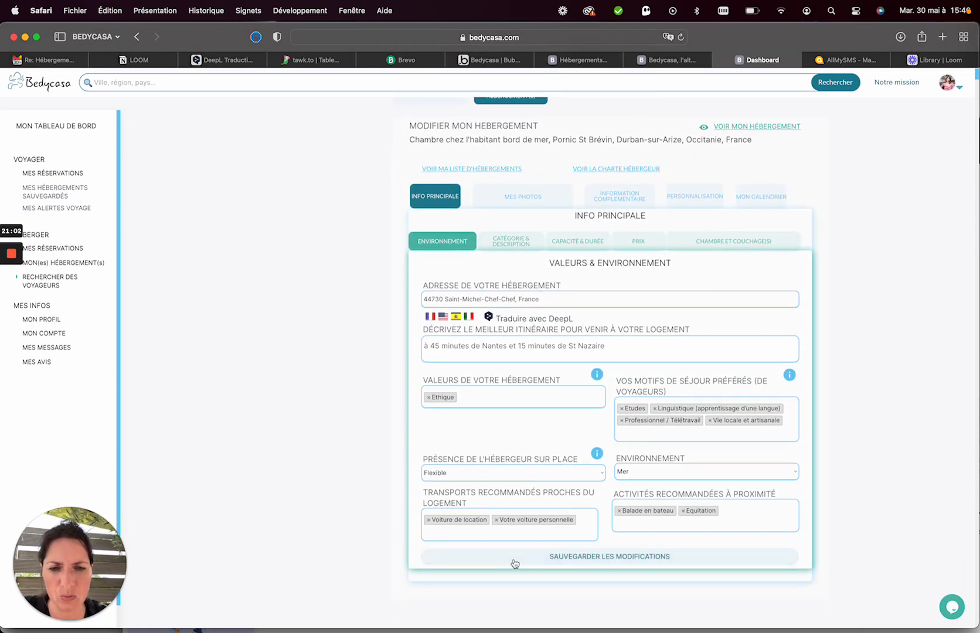
{"action": "left_click", "coordinate": [511, 240]}
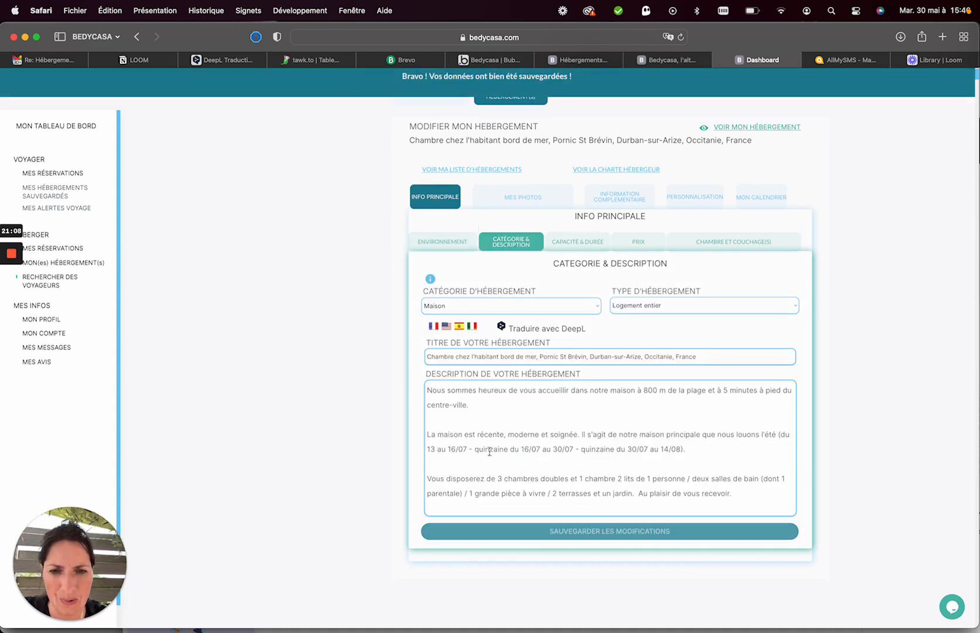
{"action": "left_click", "coordinate": [477, 409]}
{"action": "key", "text": "Return"}
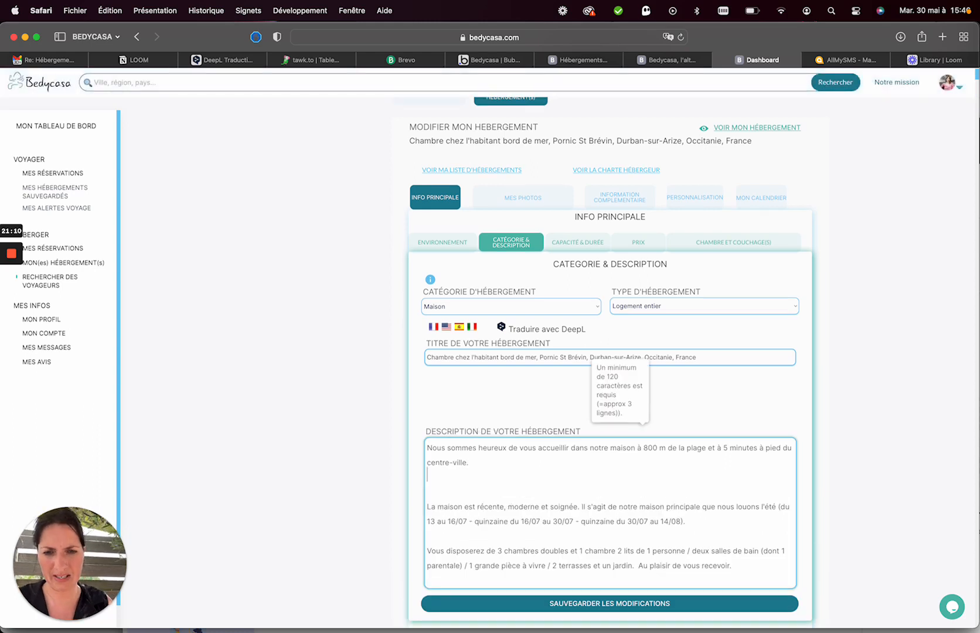
{"action": "type", "text": "Piscine"}
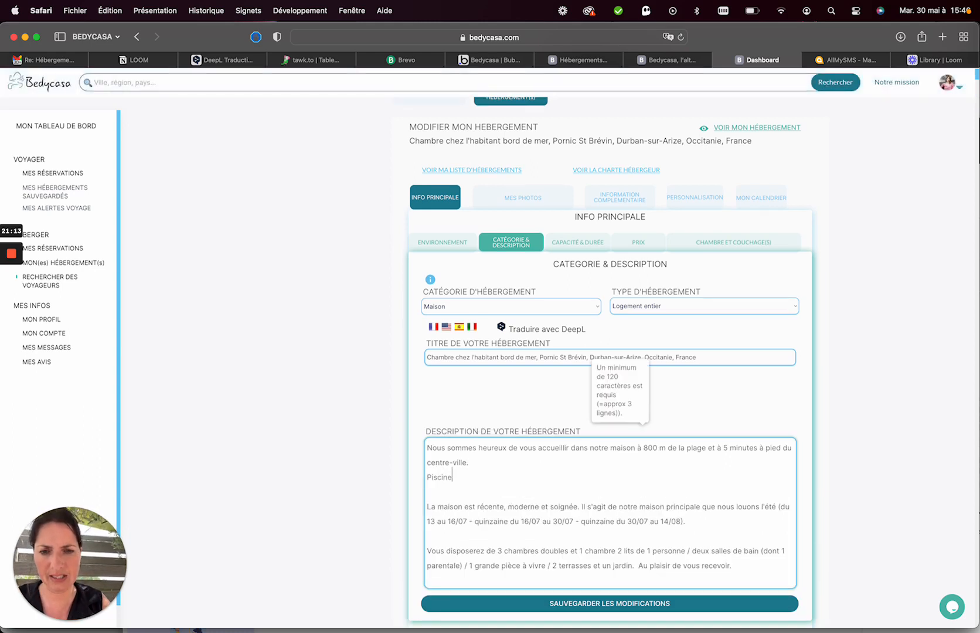
{"action": "key", "text": "BackSpace"}
{"action": "key", "text": "BackSpace"}
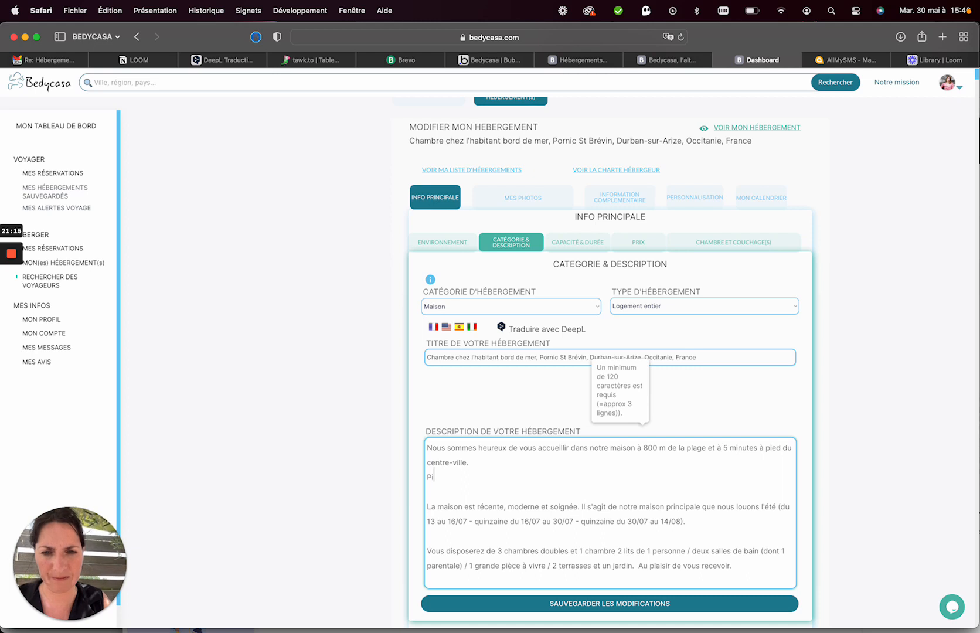
{"action": "key", "text": "BackSpace"}
{"action": "key", "text": "BackSpace"}
{"action": "type", "text": "La page e"}
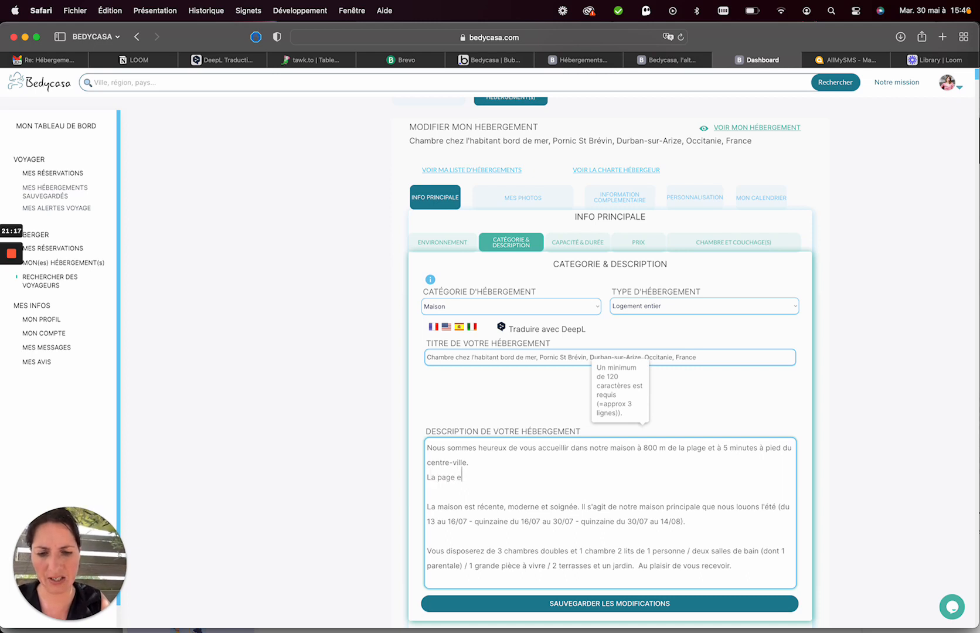
{"action": "type", "text": "st à 800"}
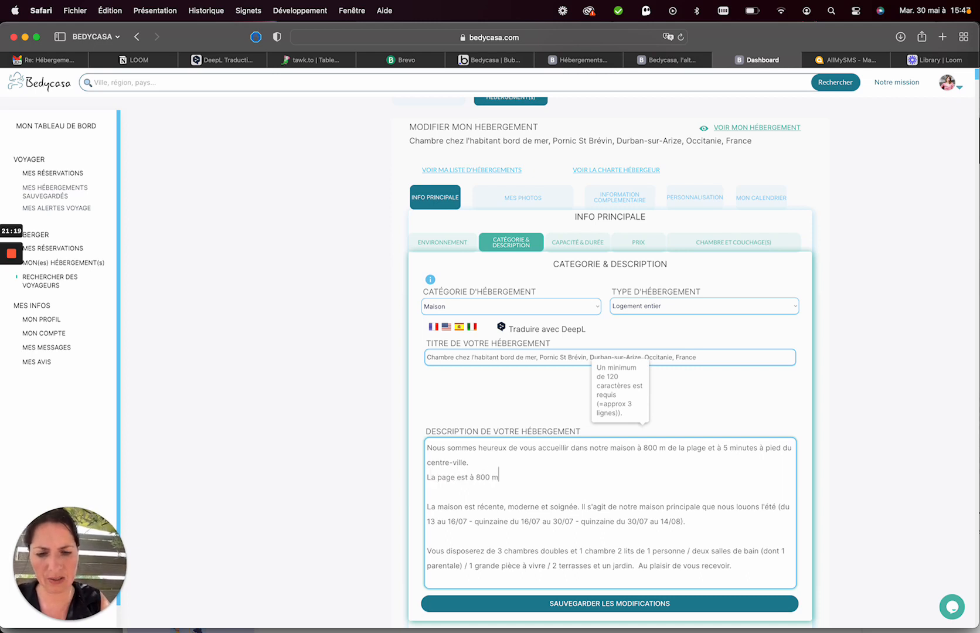
{"action": "type", "text": "m de la maison."}
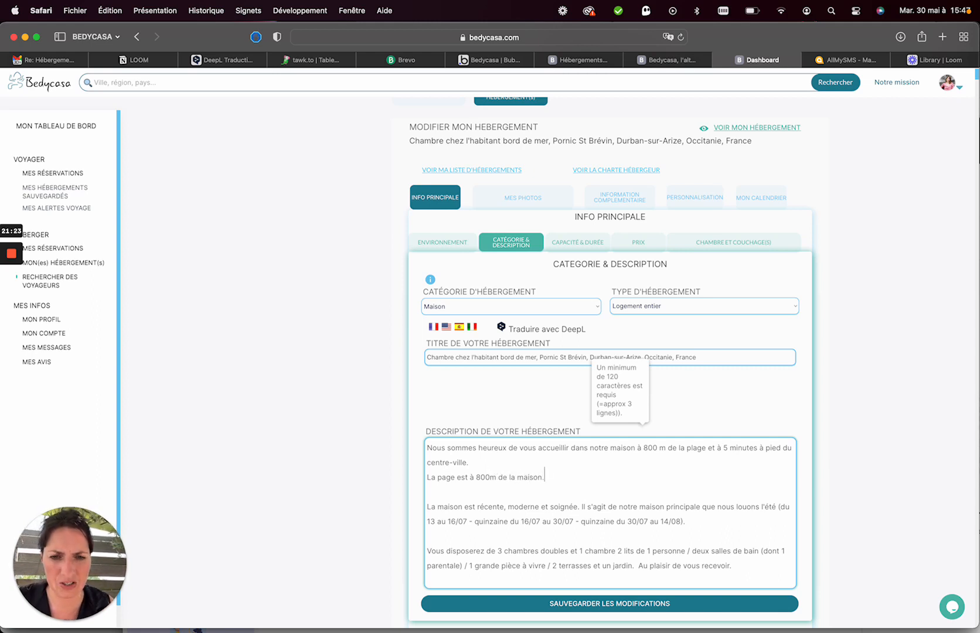
{"action": "scroll", "coordinate": [610, 469], "scroll_direction": "down", "scroll_amount": 4}
{"action": "left_click", "coordinate": [538, 491]}
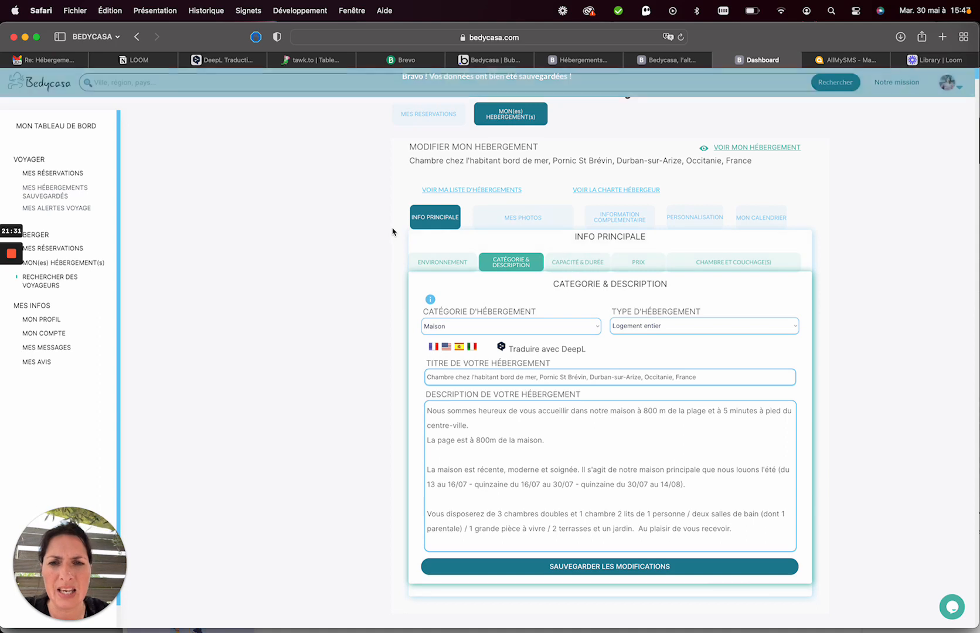
Browse the Photos, Information complémentaire, Personnalisation and Calendrier sections, then return to Info principale.
{"action": "left_click", "coordinate": [428, 221]}
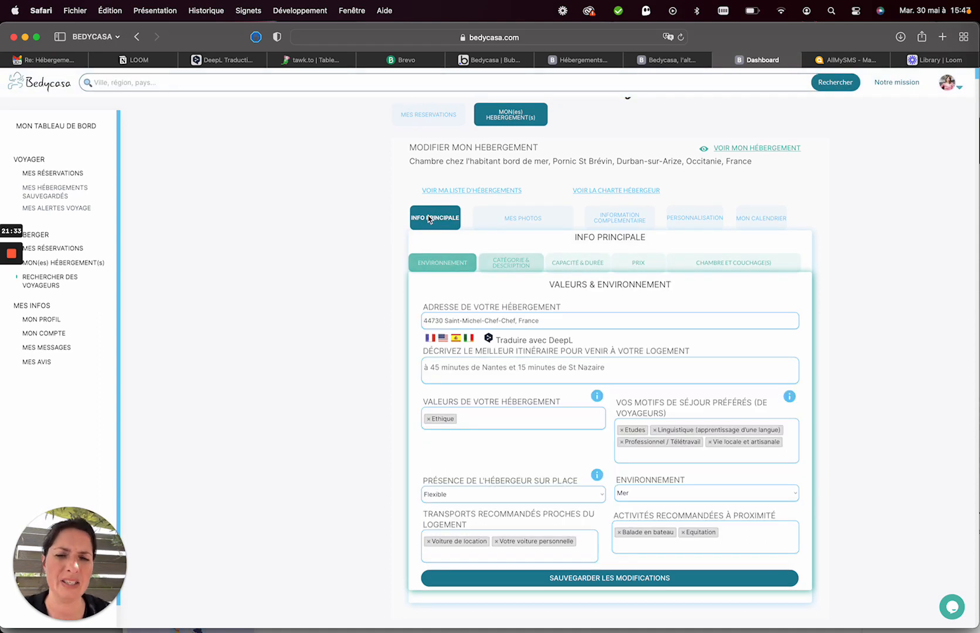
{"action": "left_click", "coordinate": [523, 217]}
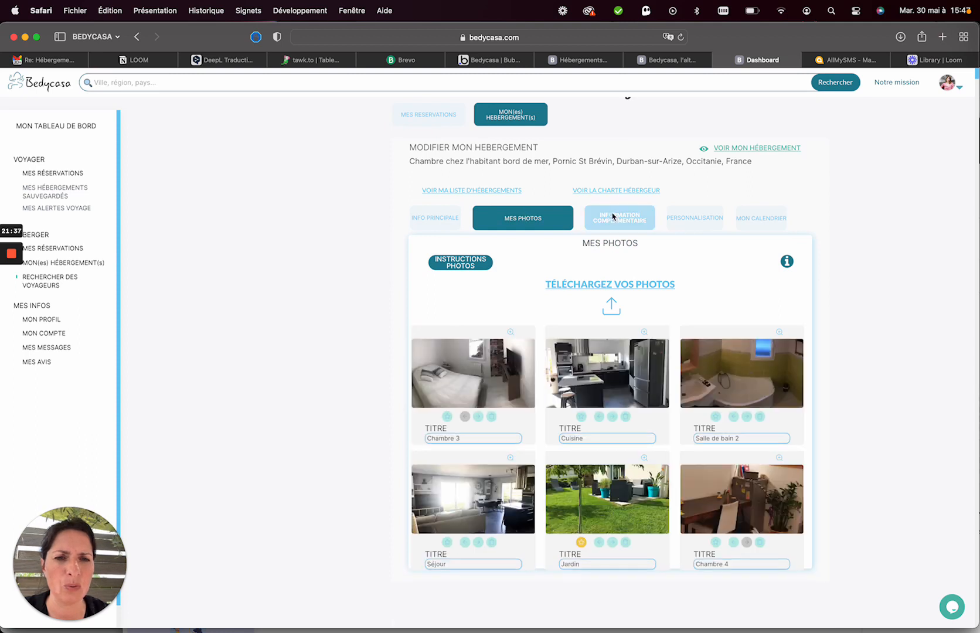
{"action": "left_click", "coordinate": [613, 217]}
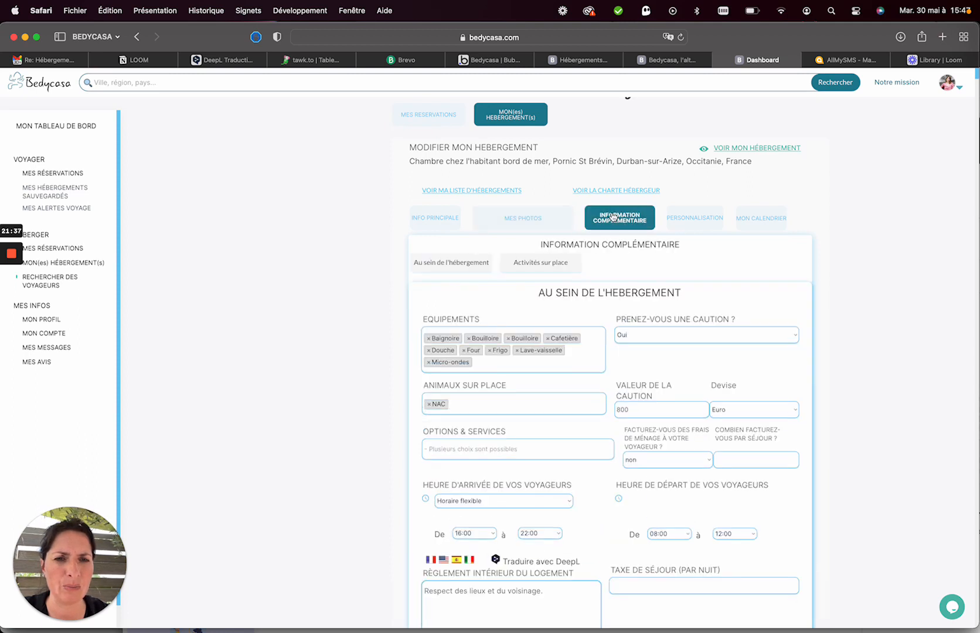
{"action": "left_click", "coordinate": [693, 222]}
{"action": "left_click", "coordinate": [756, 221]}
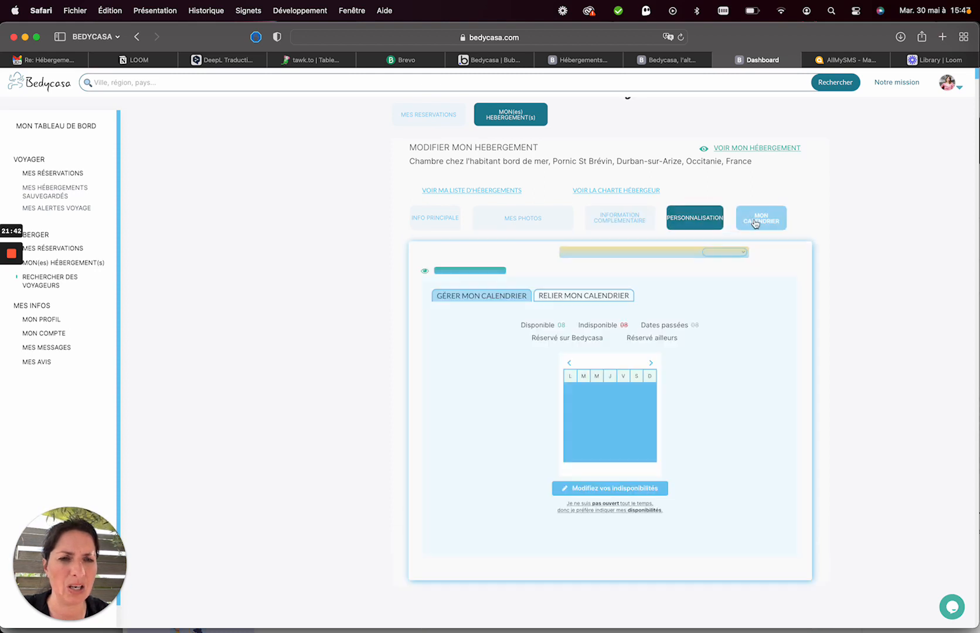
{"action": "left_click", "coordinate": [444, 213]}
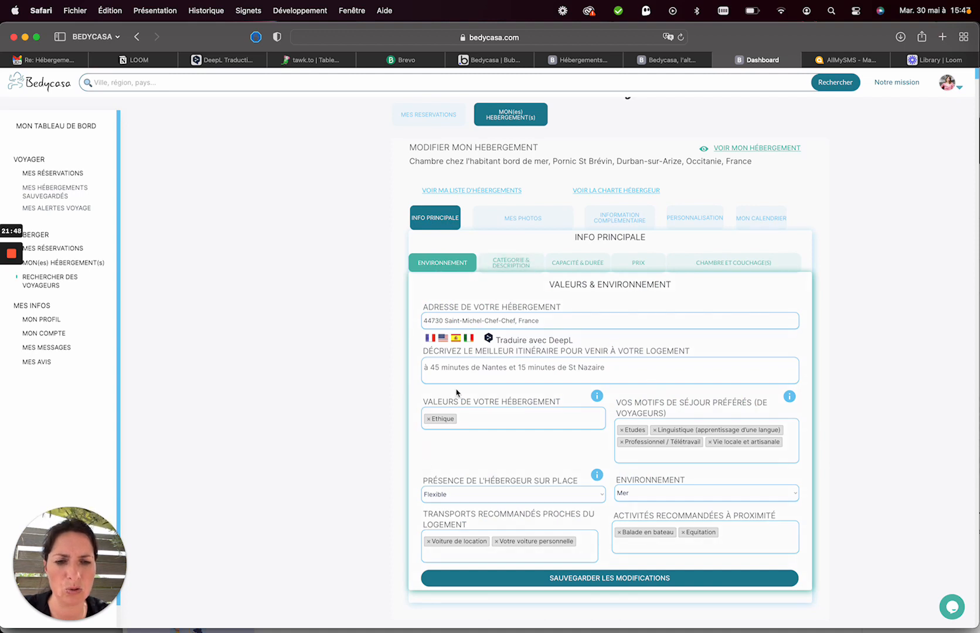
Delete 'Durban-sur-Arize, Occitanie' from the listing title and save it.
{"action": "left_click", "coordinate": [507, 267]}
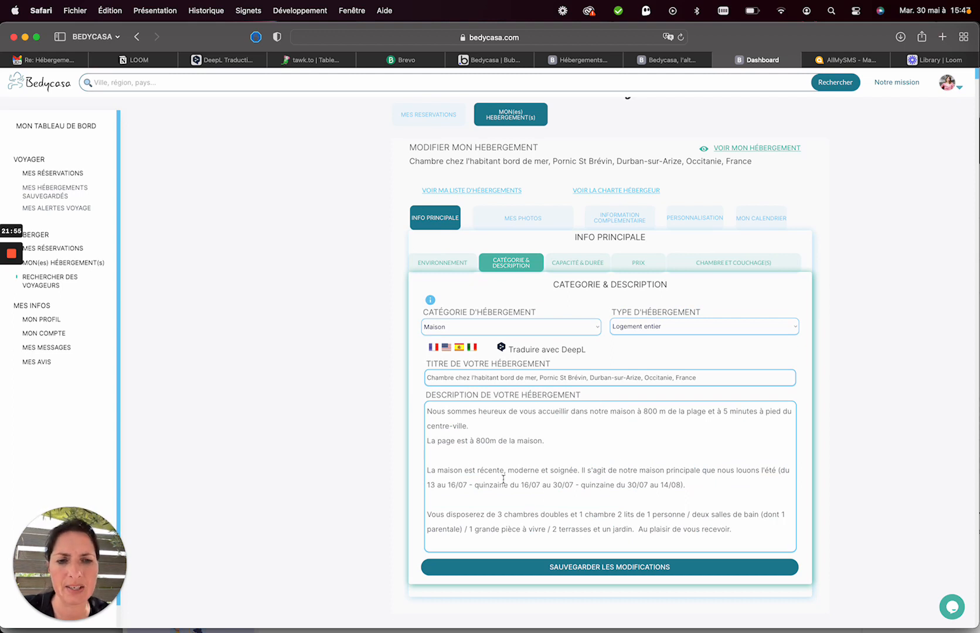
{"action": "left_click_drag", "start_coordinate": [591, 377], "coordinate": [679, 380]}
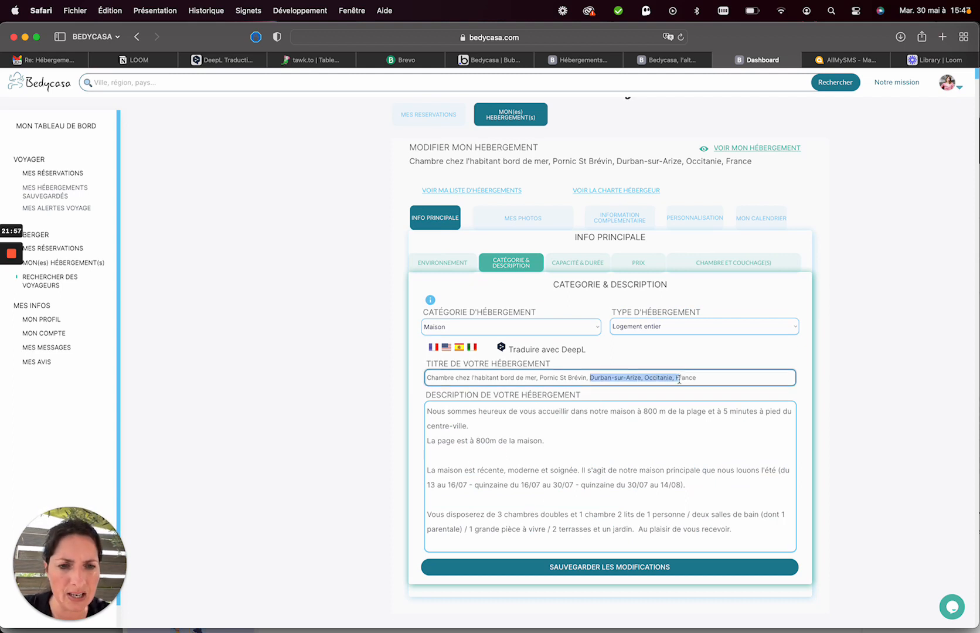
{"action": "key", "text": "BackSpace"}
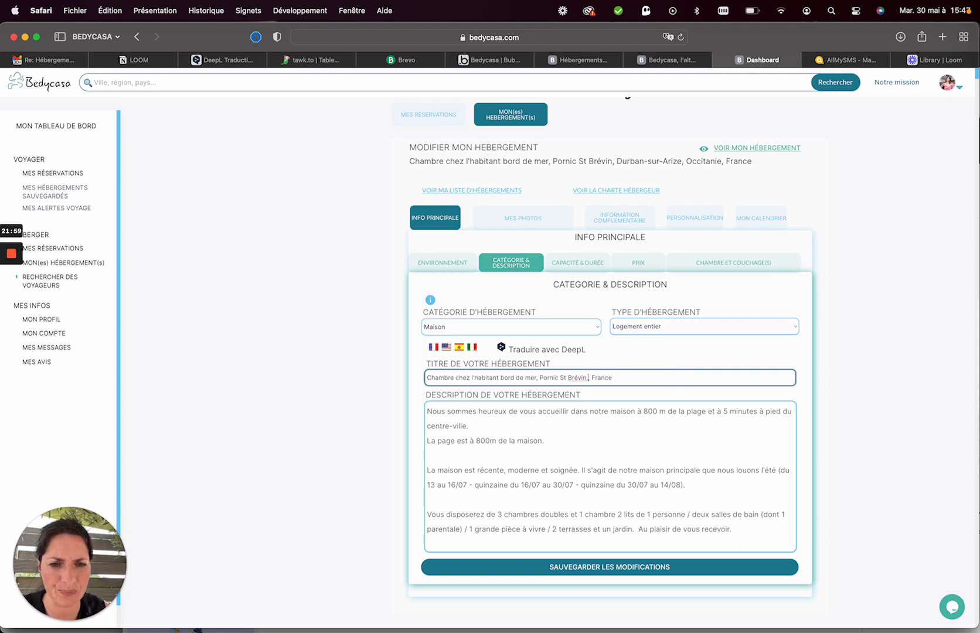
{"action": "left_click", "coordinate": [607, 360]}
{"action": "left_click", "coordinate": [547, 567]}
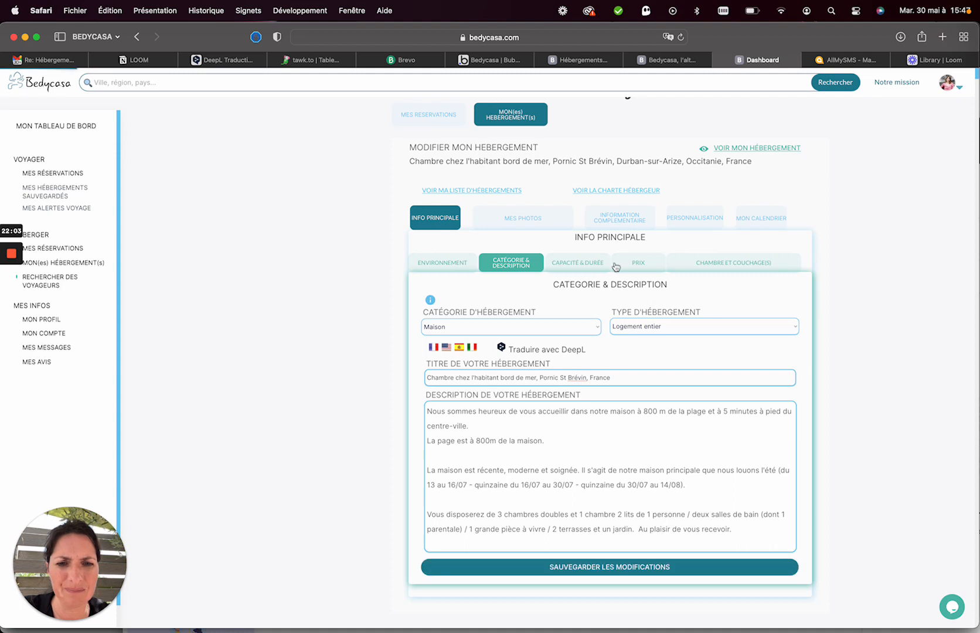
Review the capacity, pricing and rooms sections, then go back to the listings list.
{"action": "left_click", "coordinate": [580, 263]}
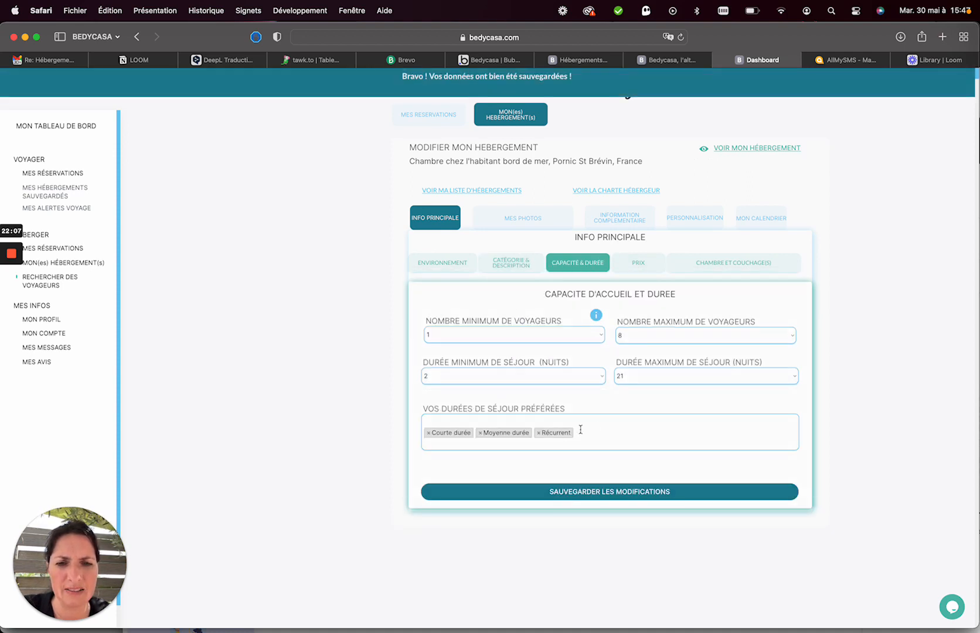
{"action": "left_click", "coordinate": [636, 265]}
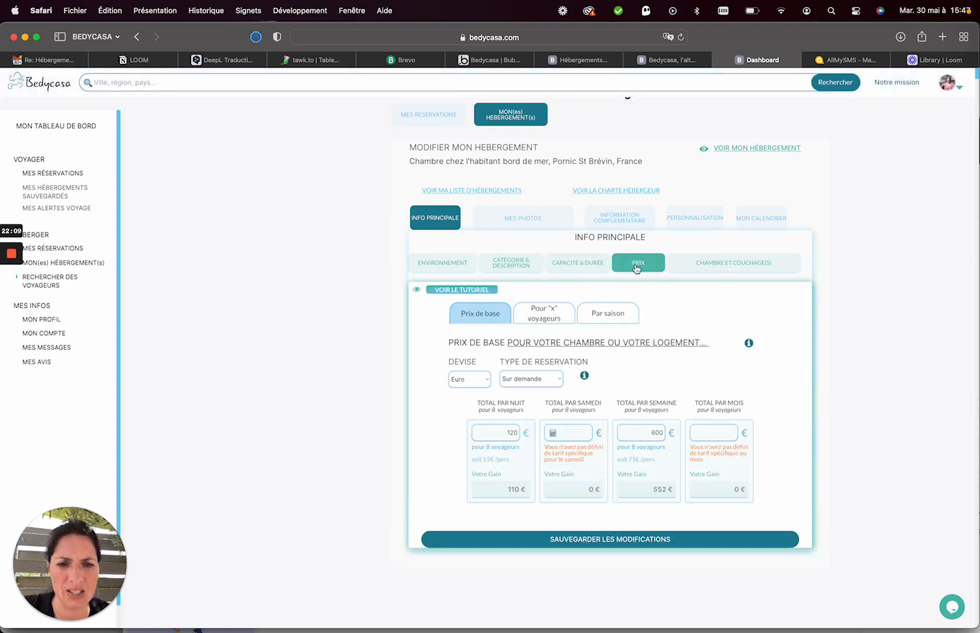
{"action": "left_click", "coordinate": [717, 262]}
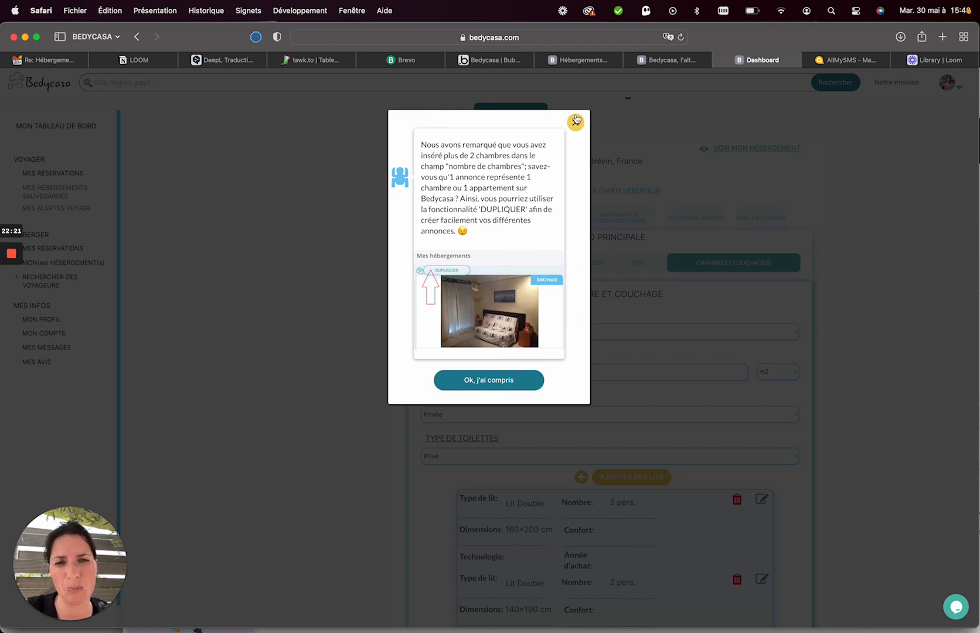
{"action": "left_click", "coordinate": [576, 120]}
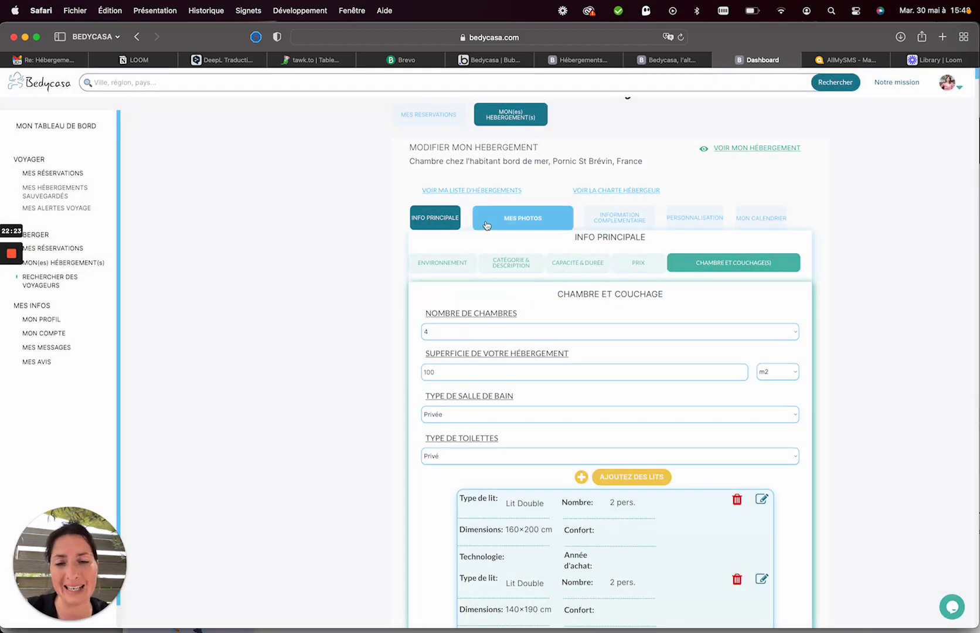
{"action": "left_click", "coordinate": [458, 193]}
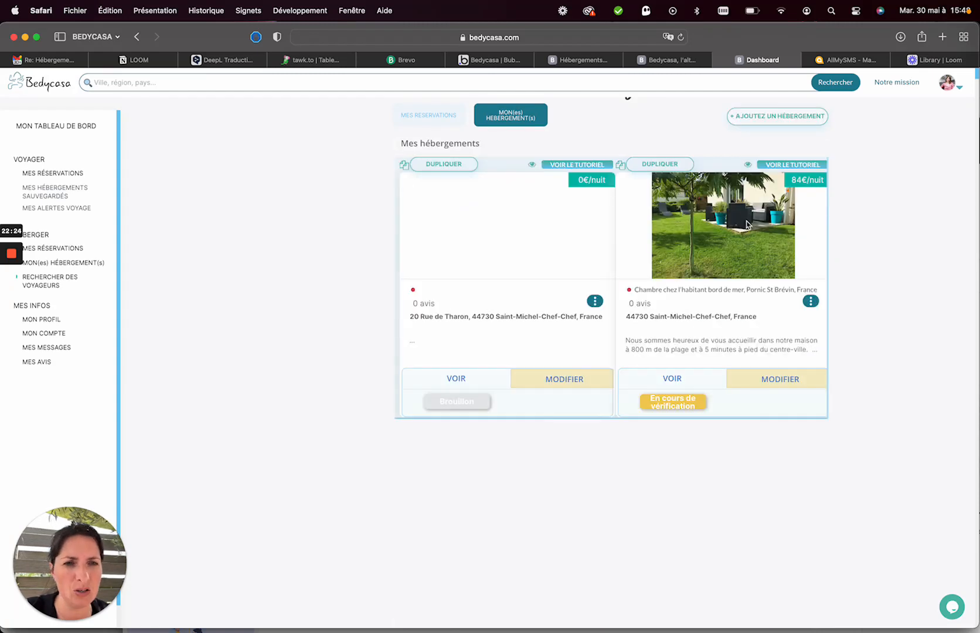
Check the second listing's action menu, close it, and bring up the account menu.
{"action": "left_click", "coordinate": [810, 305]}
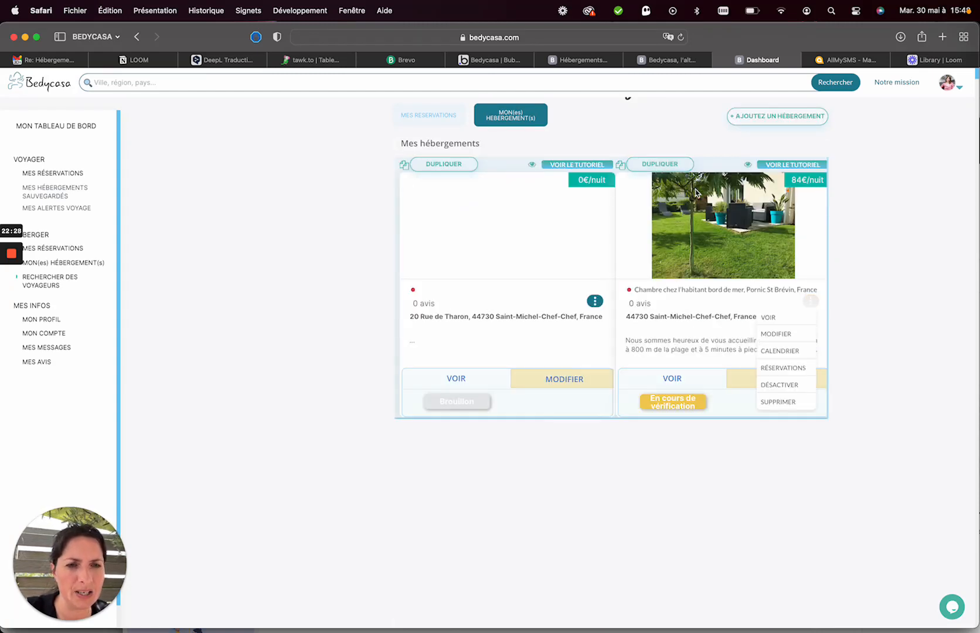
{"action": "left_click", "coordinate": [675, 116]}
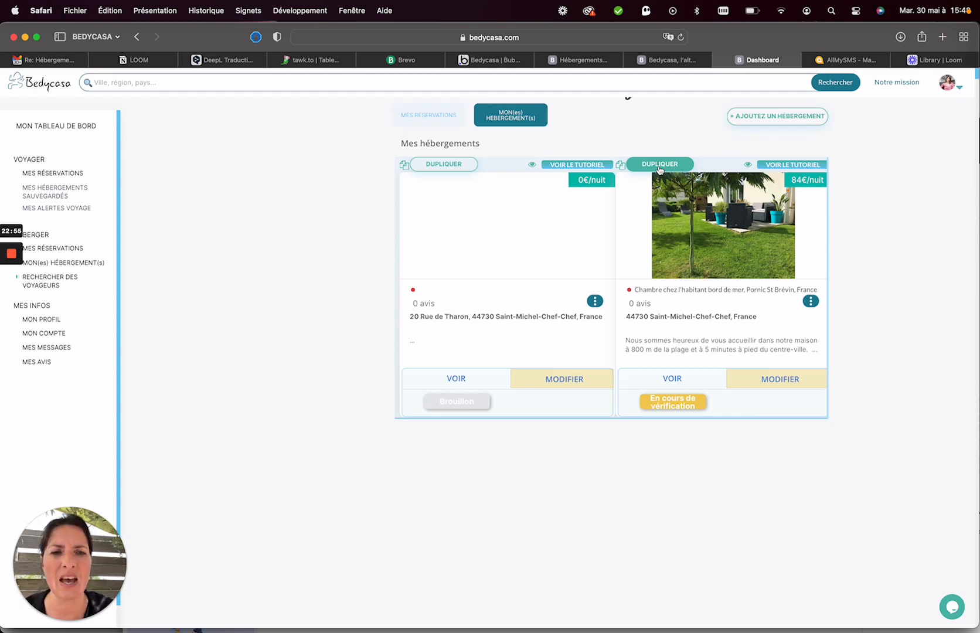
{"action": "left_click", "coordinate": [956, 88]}
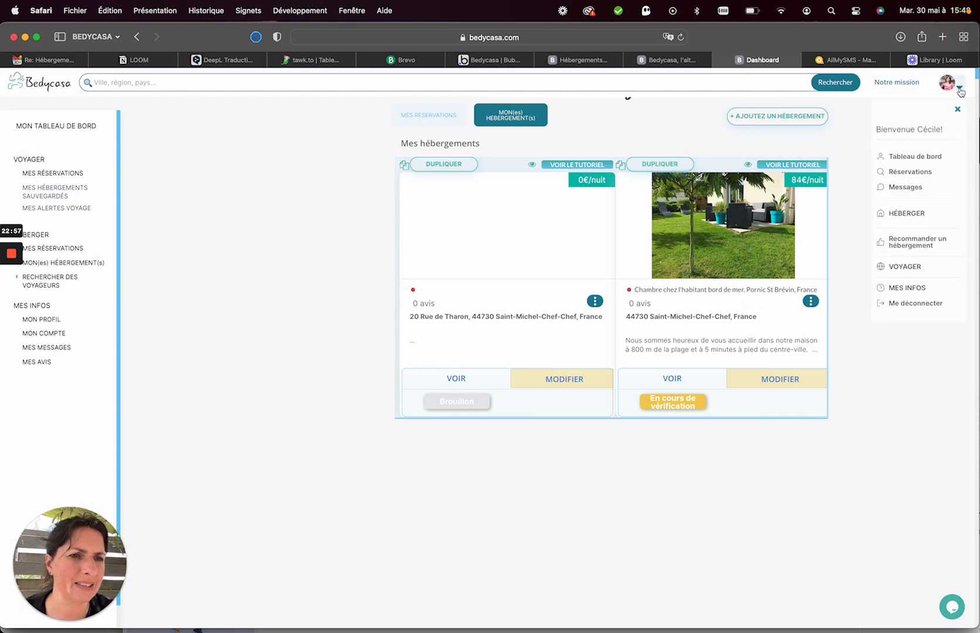